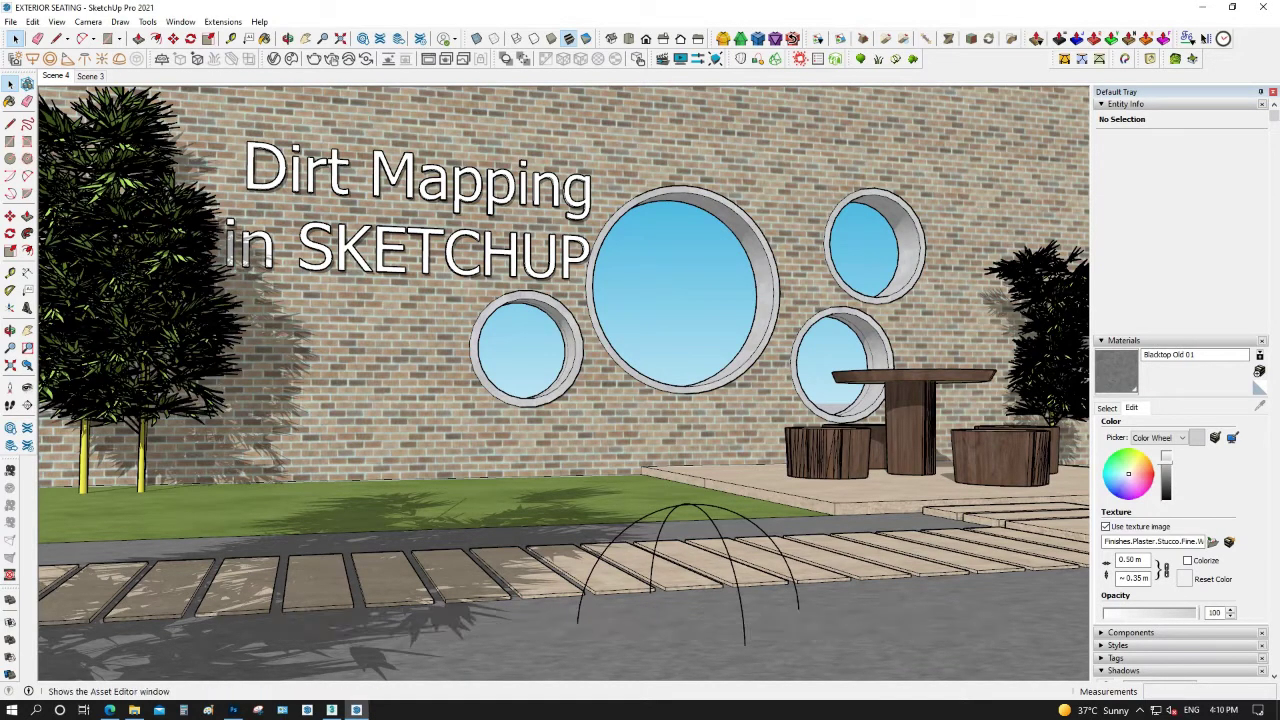
Set V-Ray Global Illumination primary rays to Irradiance map and start rendering the scene
left_click(274, 58)
left_click_drag(349, 200, 411, 180)
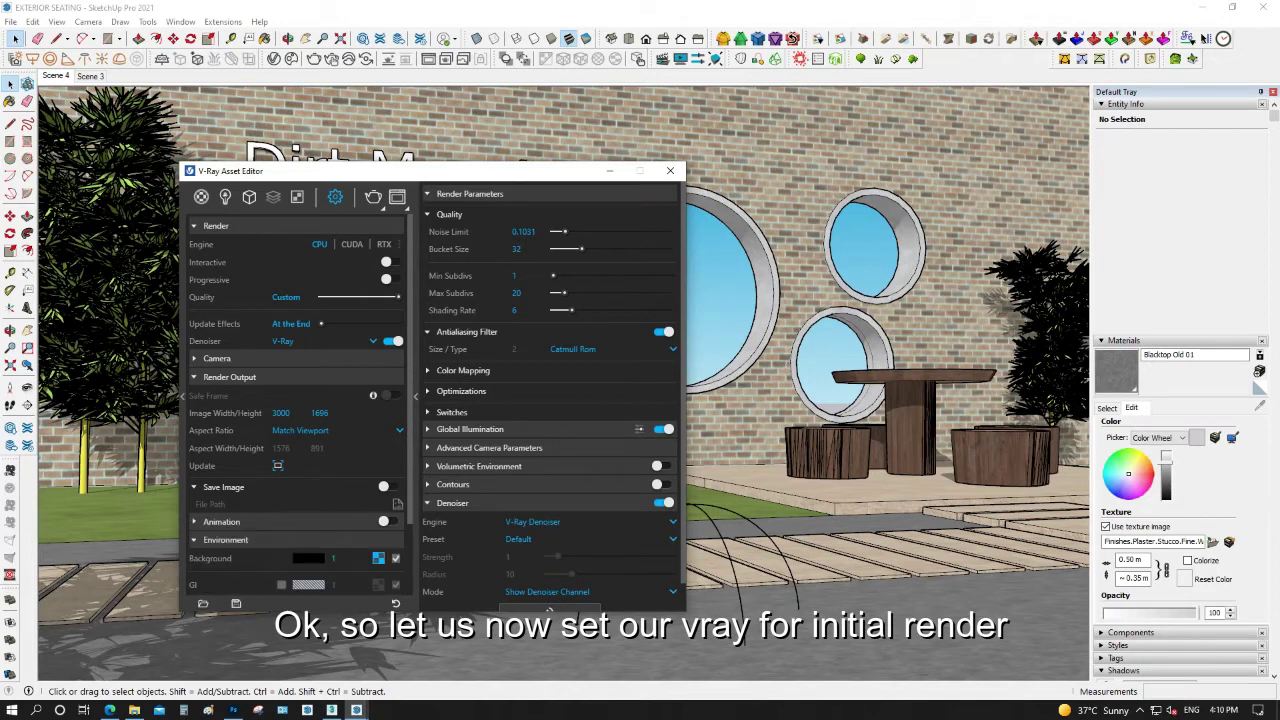
left_click(225, 540)
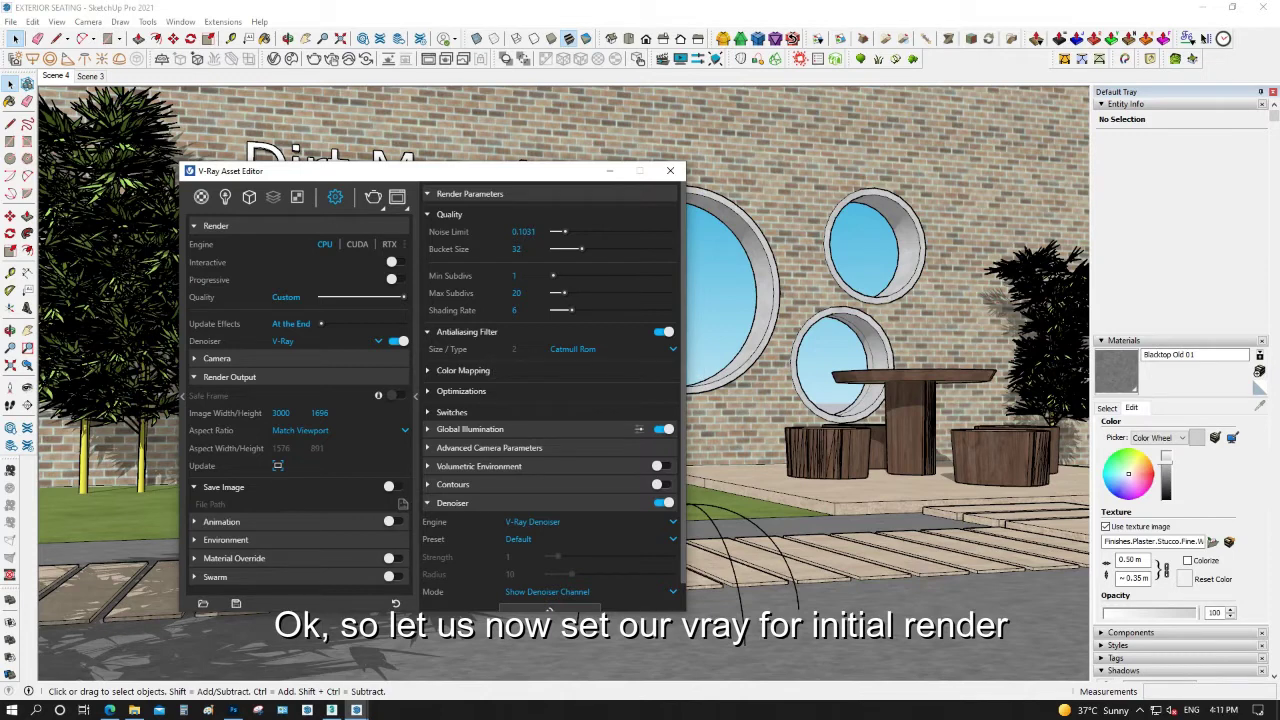
left_click(465, 429)
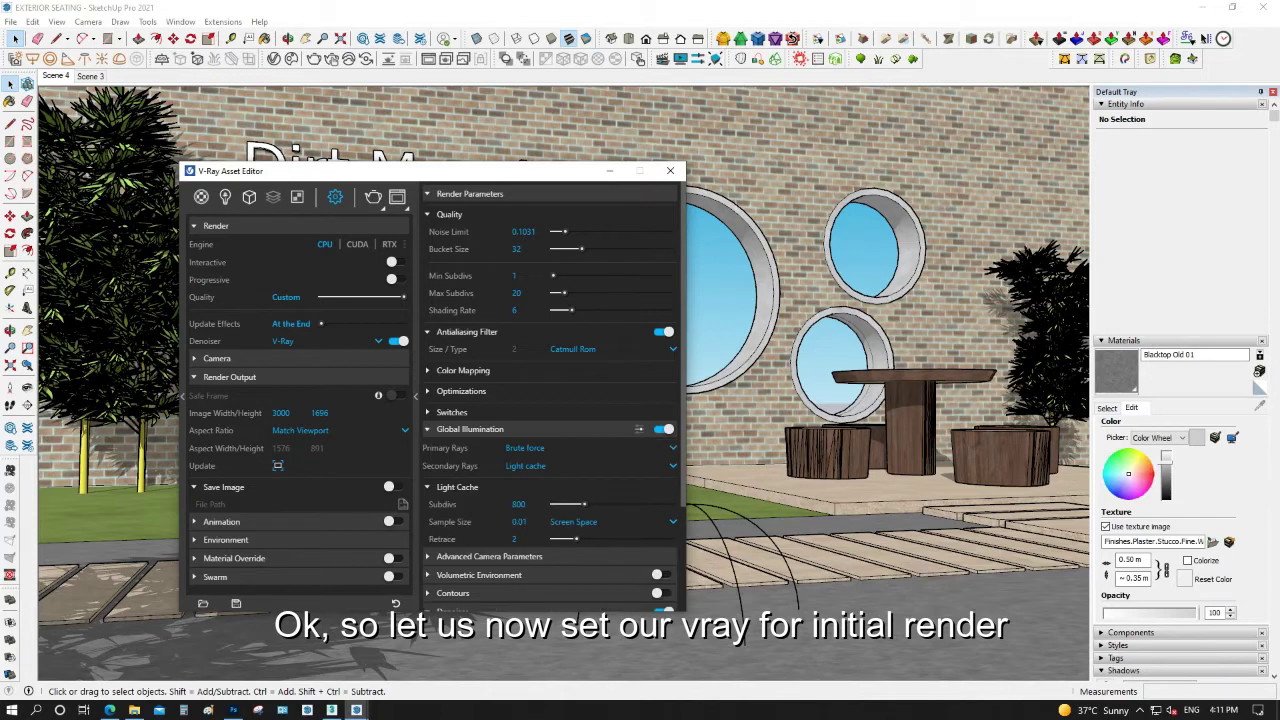
left_click(540, 448)
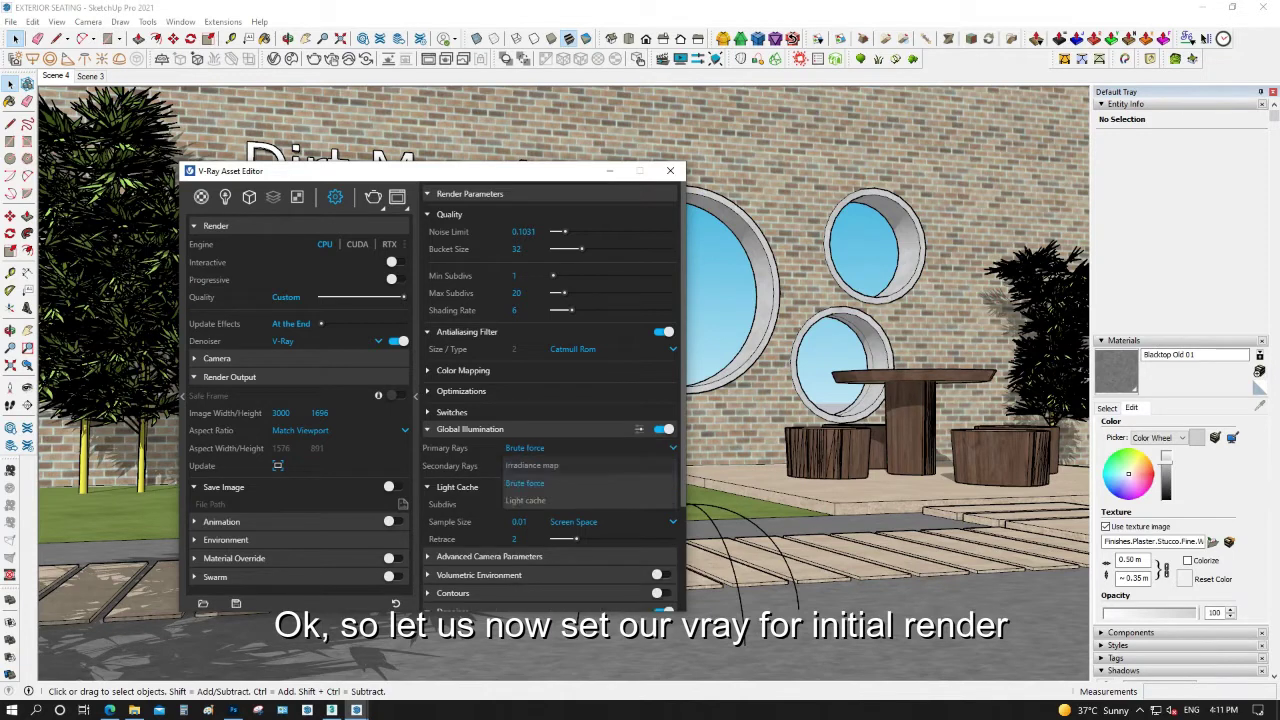
left_click(555, 484)
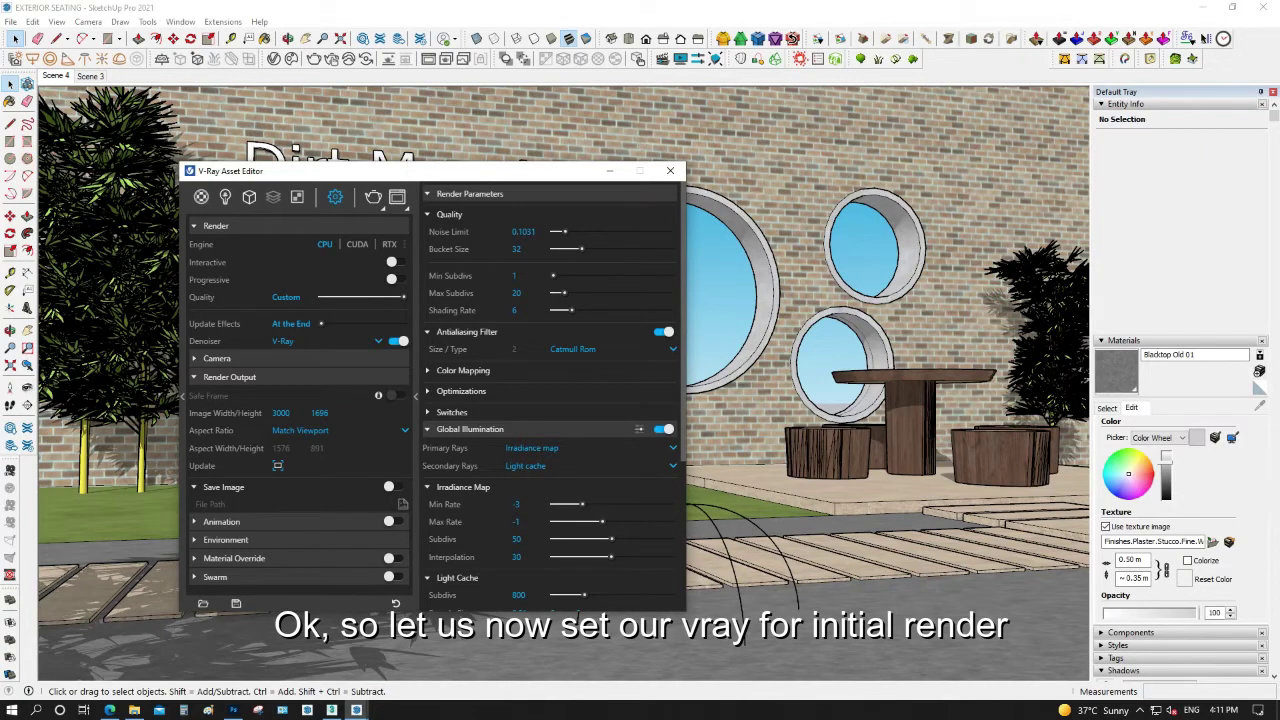
left_click(372, 197)
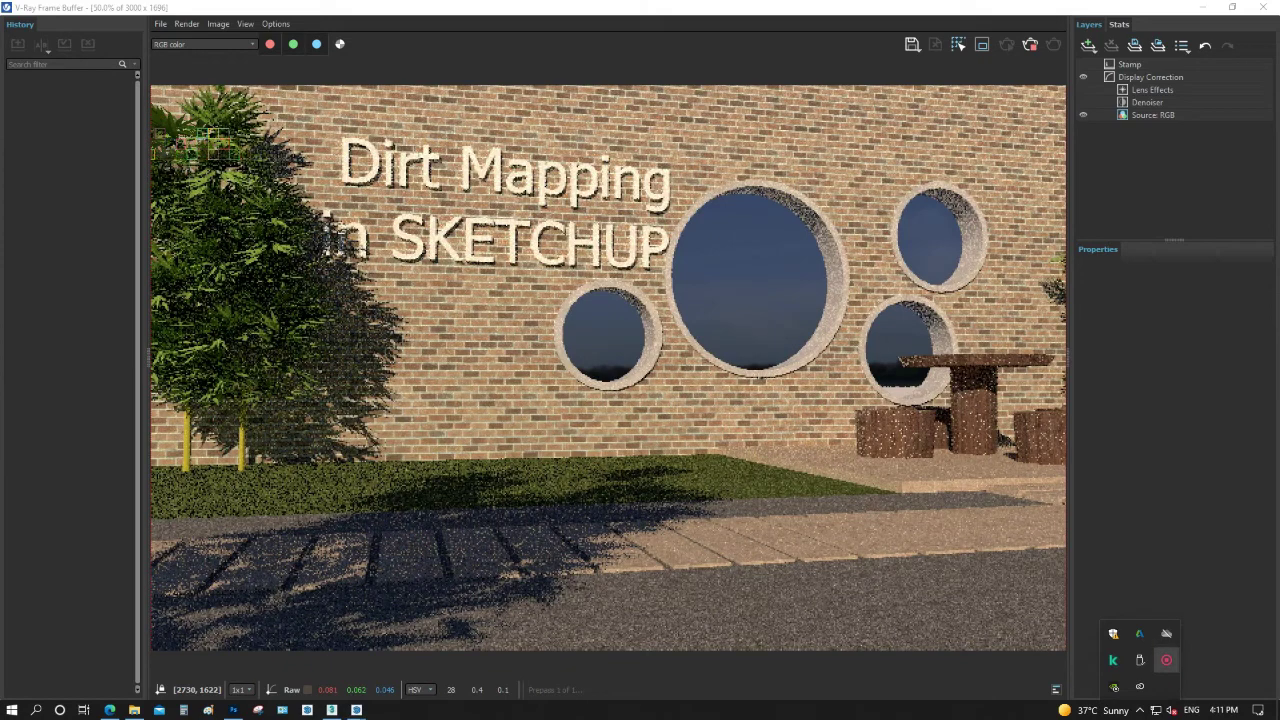
Once the render finishes, open the Save image dialog in the V-Ray Frame Buffer
right_click(1166, 660)
left_click(1190, 672)
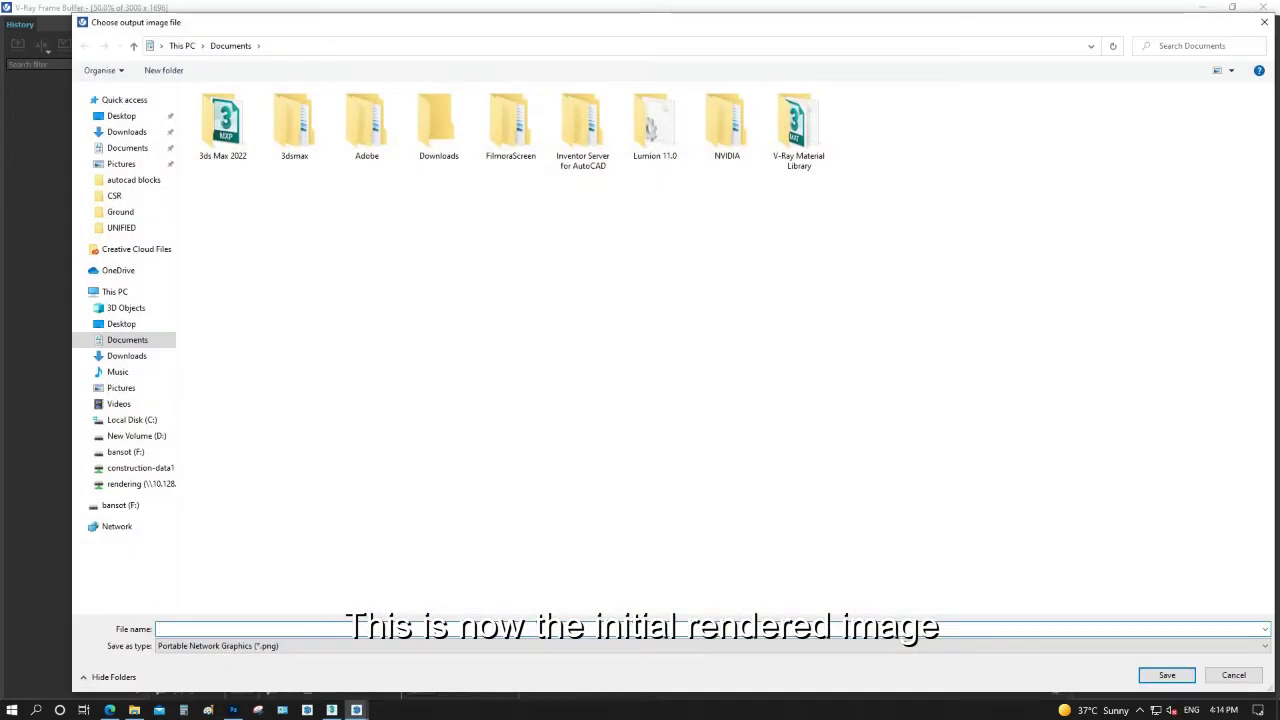
Create a new folder named RENDERED IMAGES in Documents
right_click(362, 412)
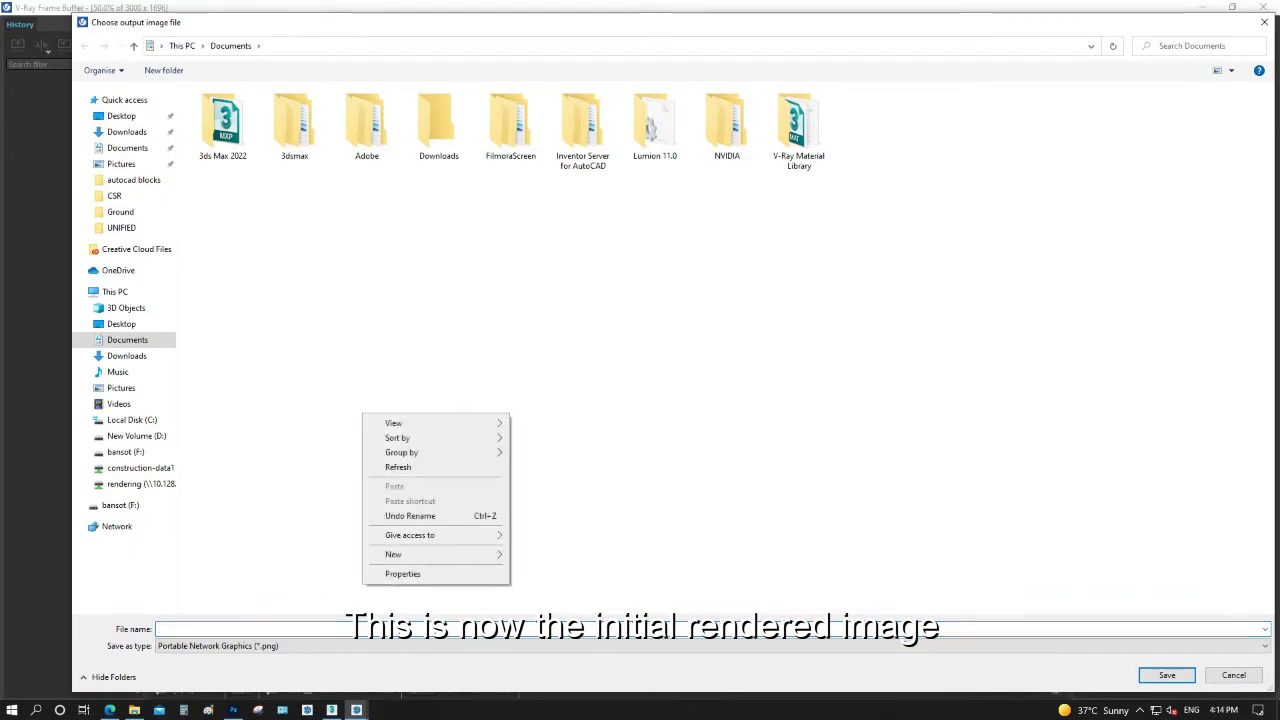
left_click(540, 556)
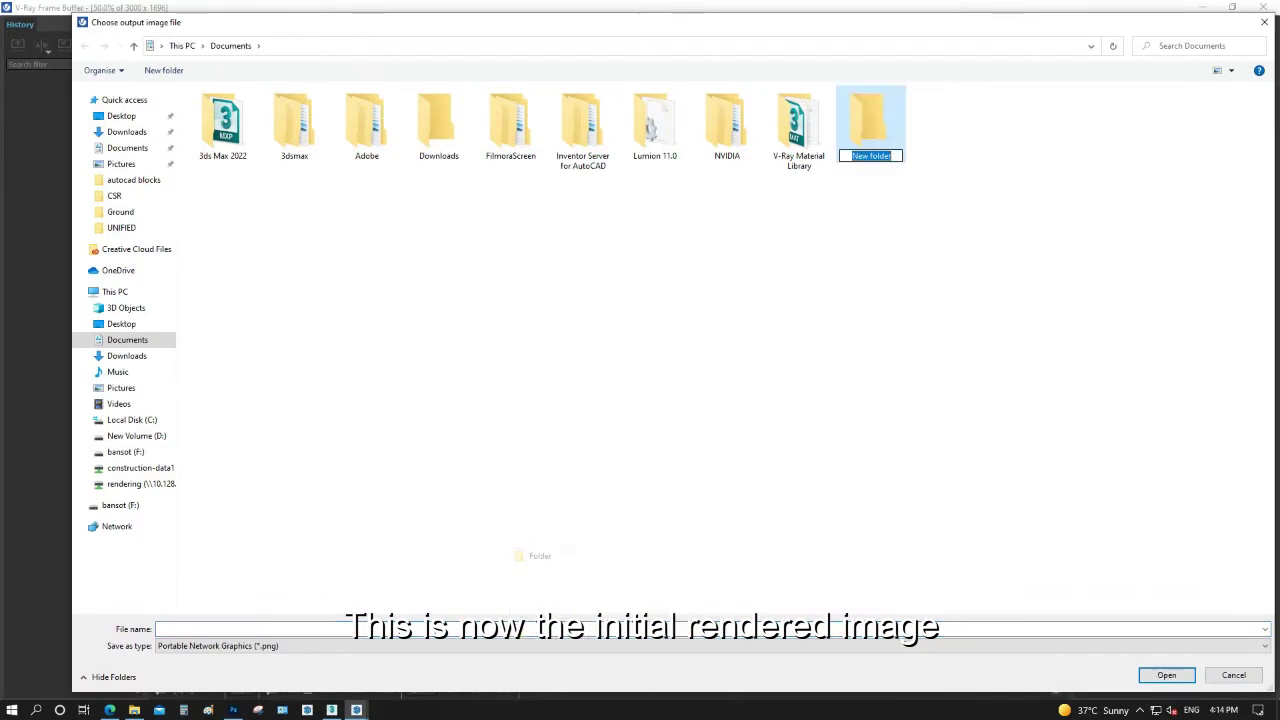
type("render")
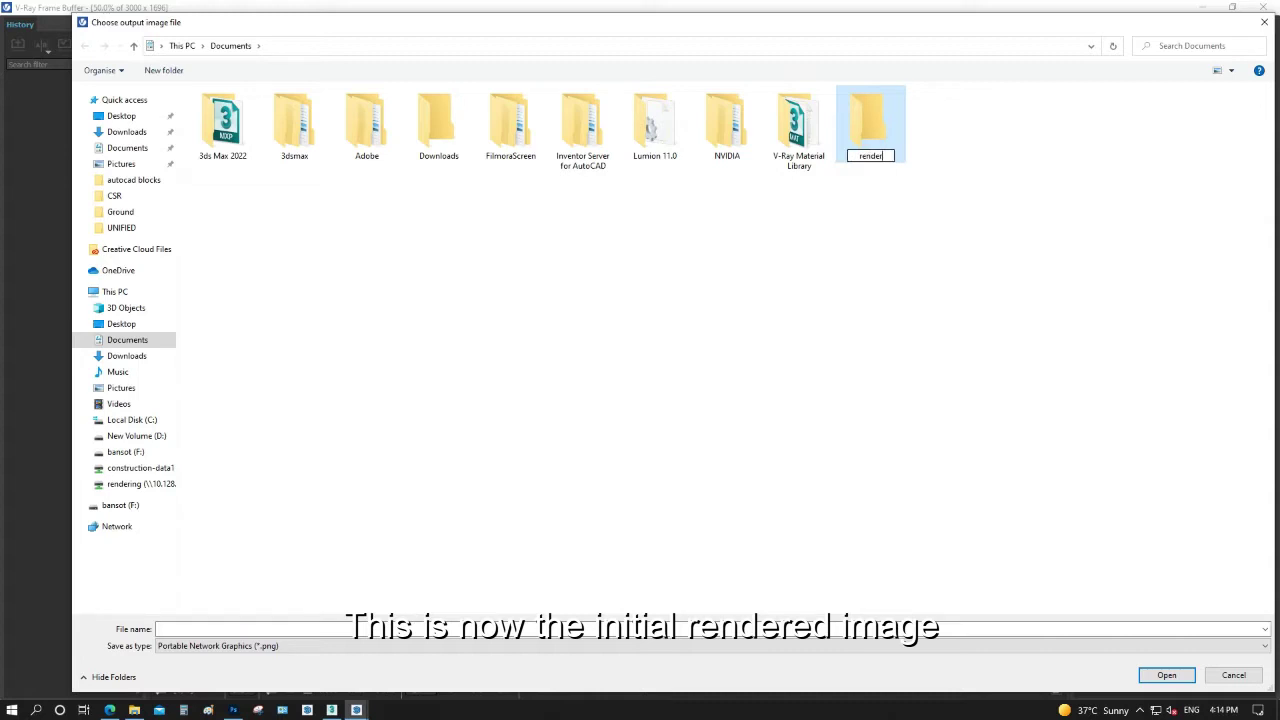
key("BackSpace")
key("BackSpace")
key("BackSpace")
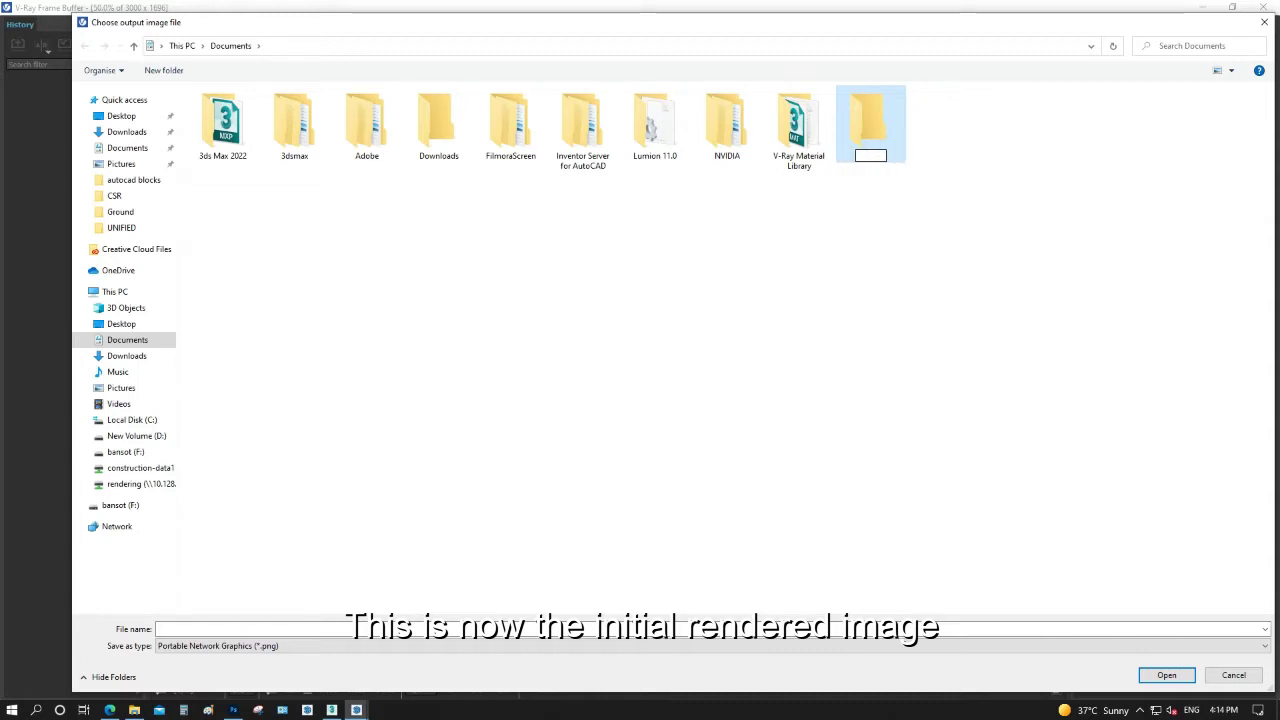
type("RENDERED IMAGES")
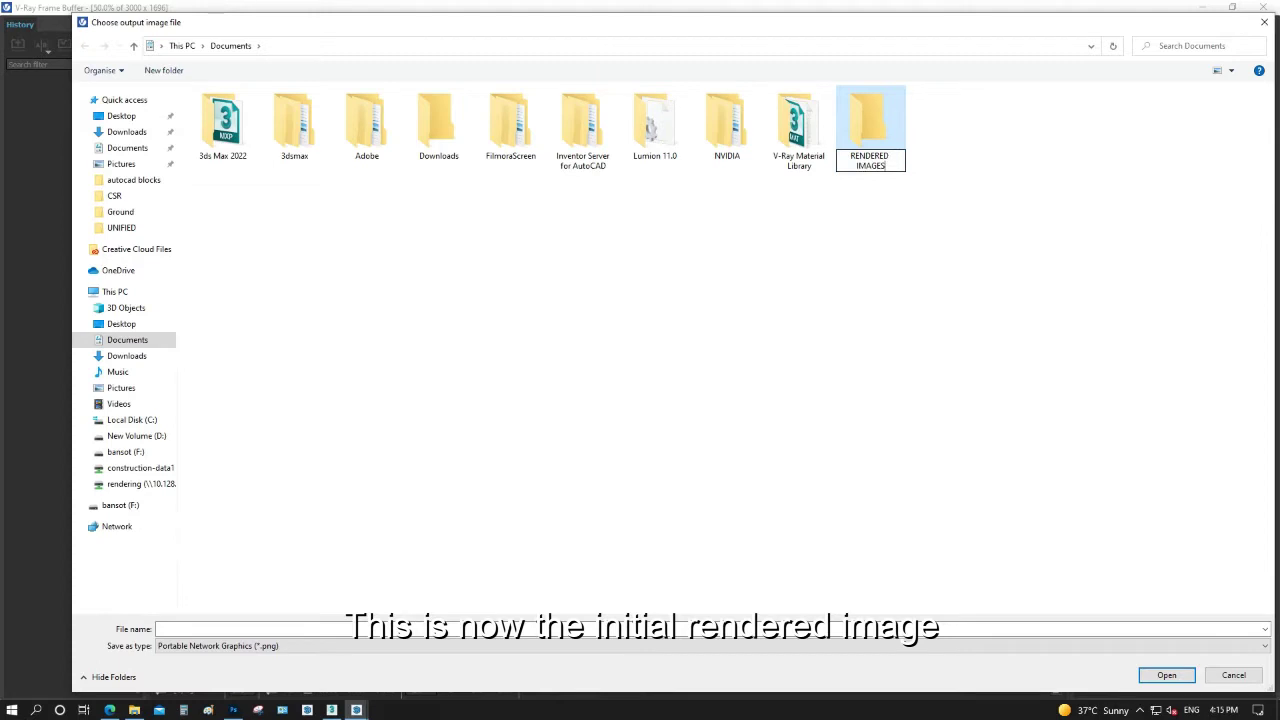
key("Return")
Save the render into RENDERED IMAGES as a JPEG named VIEW 1
key("Return")
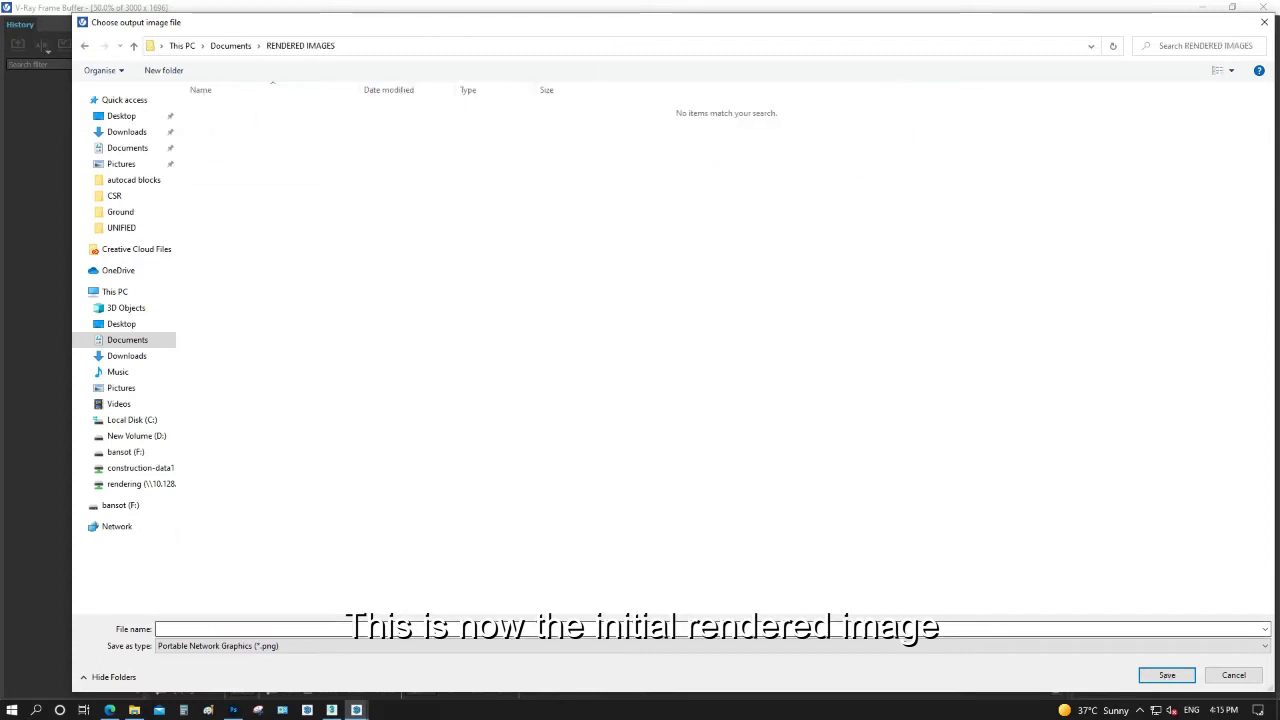
key("alt+t")
key("alt+Down")
key("Return")
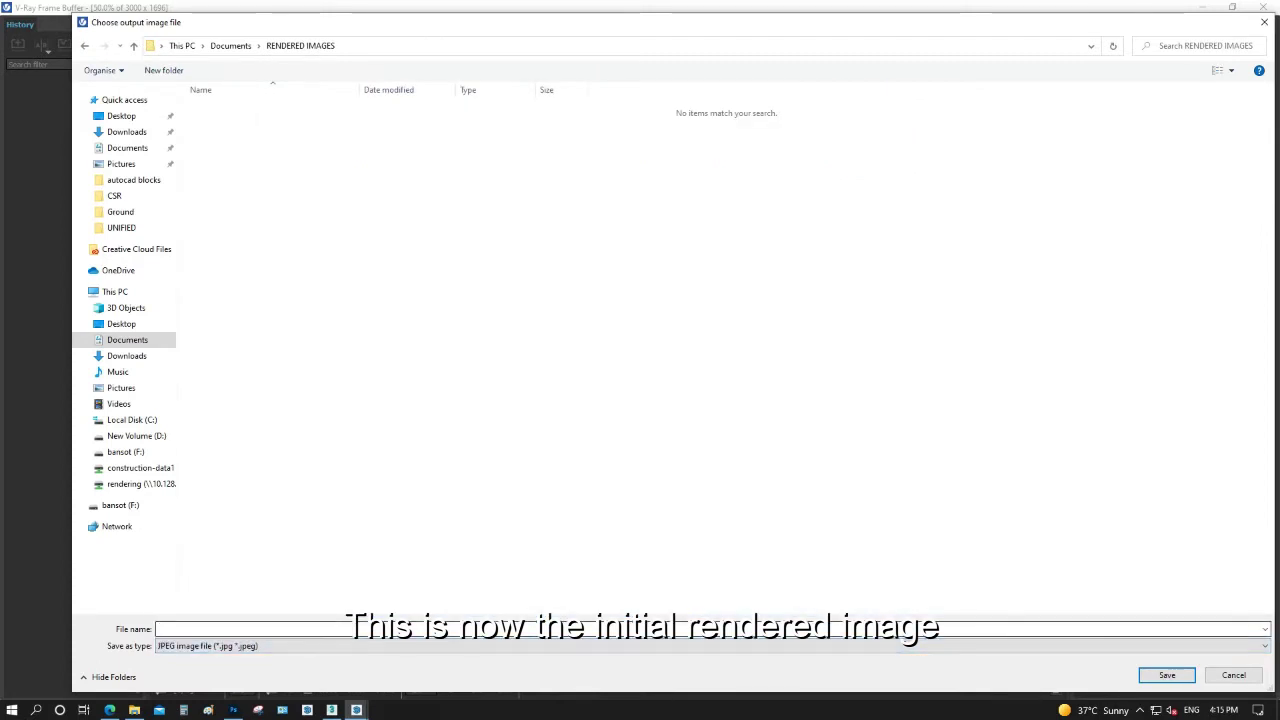
type("SA")
key("BackSpace")
key("BackSpace")
type("VIEW 1")
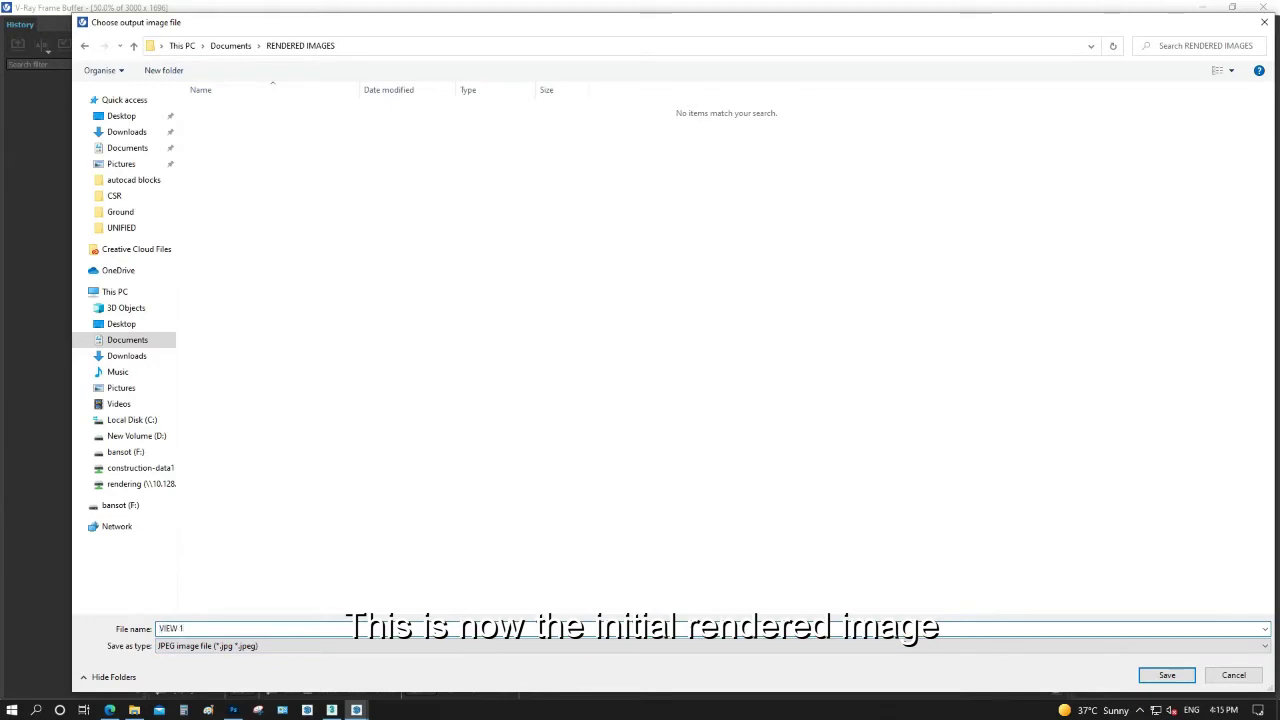
left_click(1167, 675)
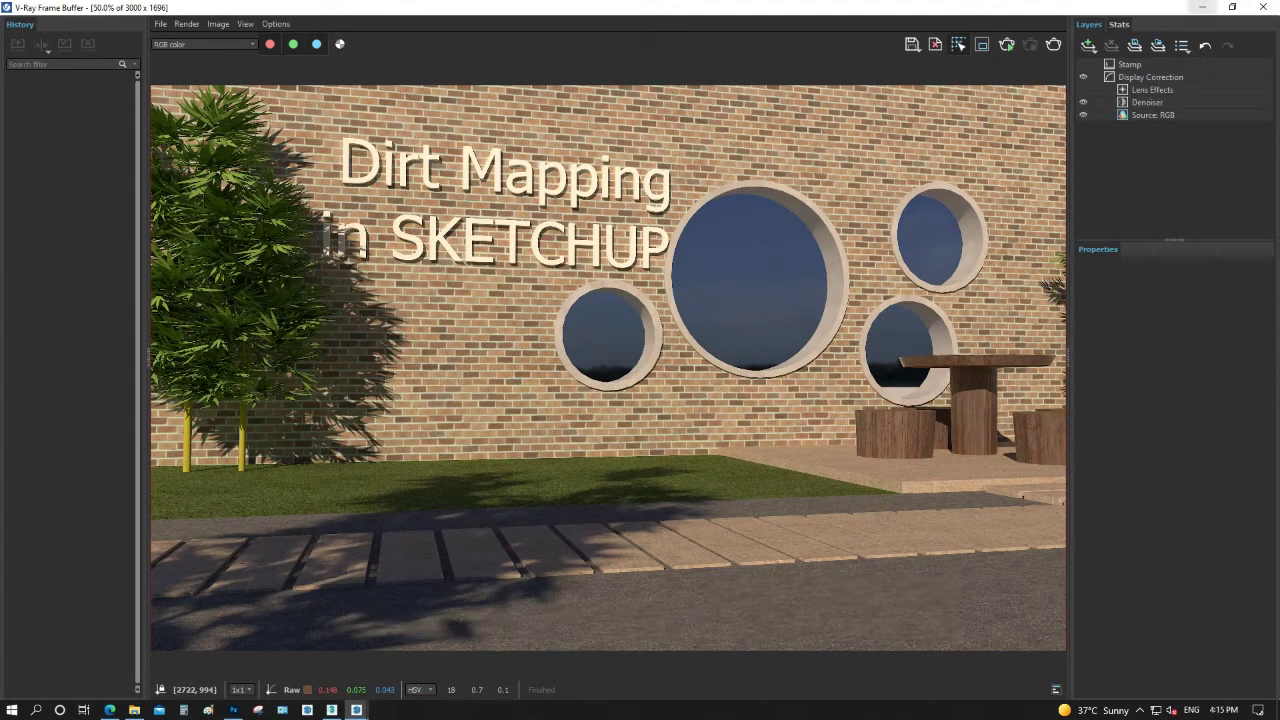
Close the V-Ray Frame Buffer to return to the EXTERIOR SEATING model
left_click(1202, 7)
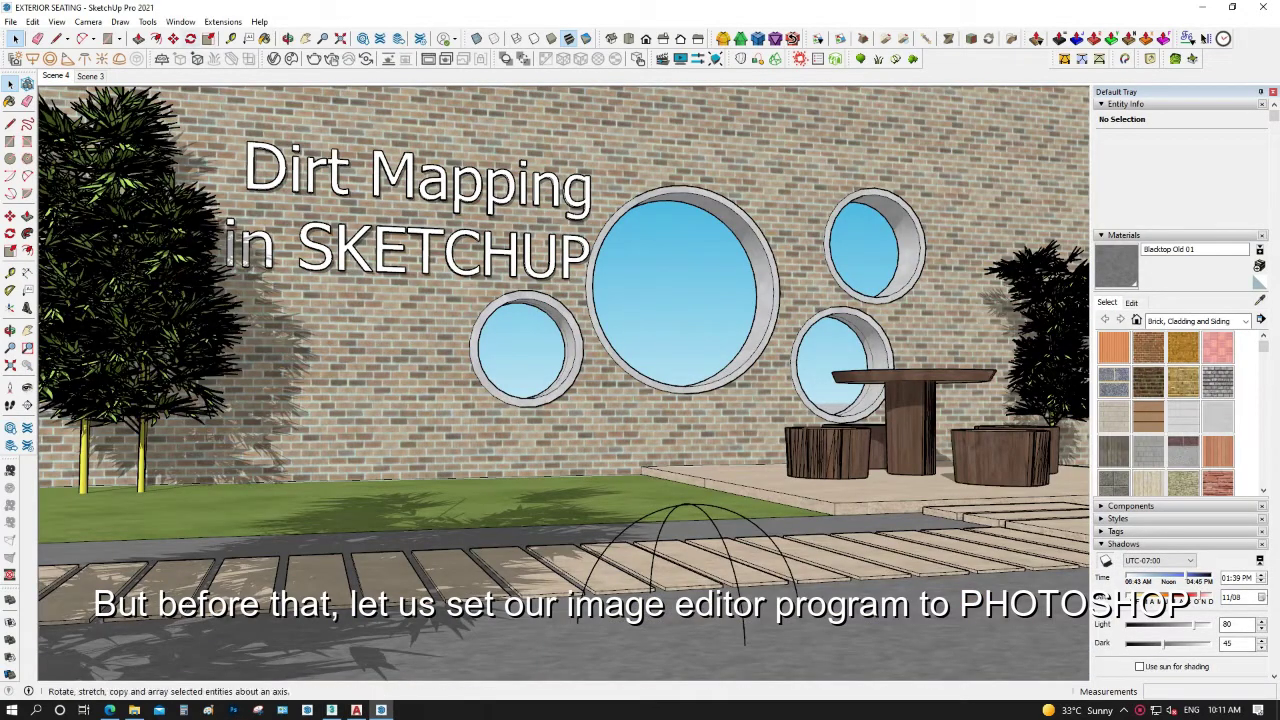
Set Photoshop.exe from the Adobe Photoshop 2021 folder as the default image editor
left_click(180, 21)
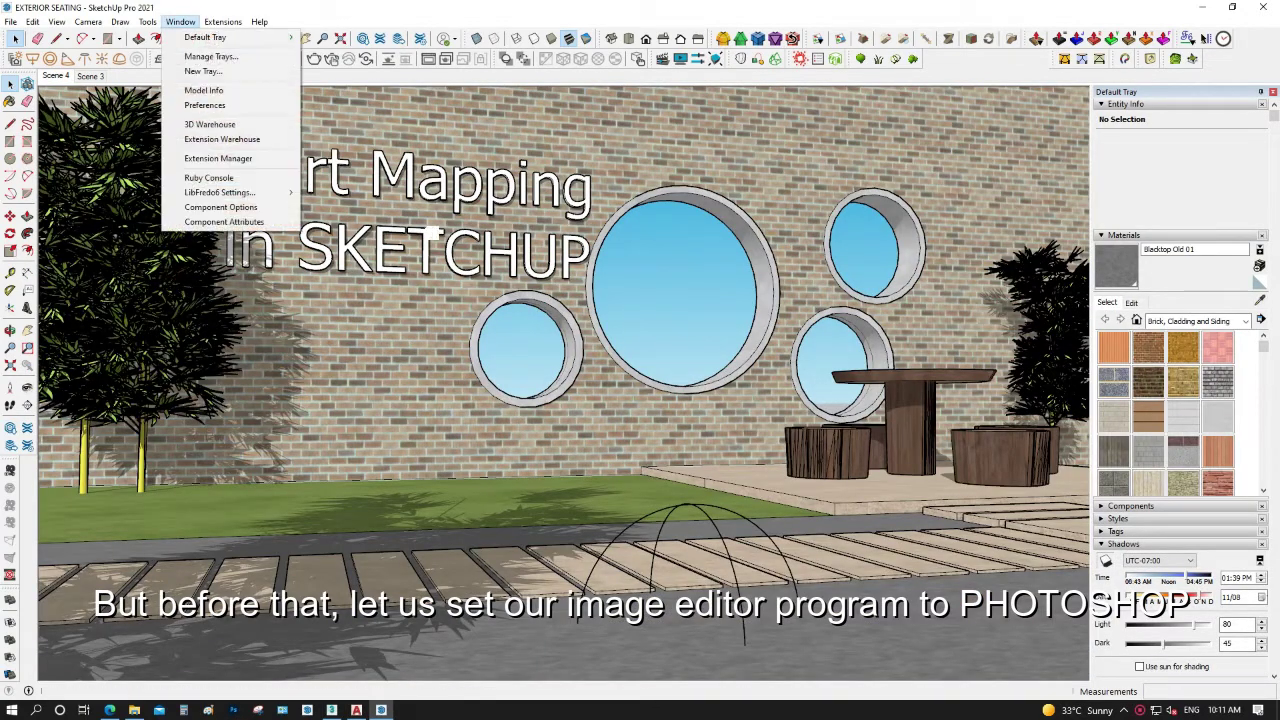
left_click(204, 105)
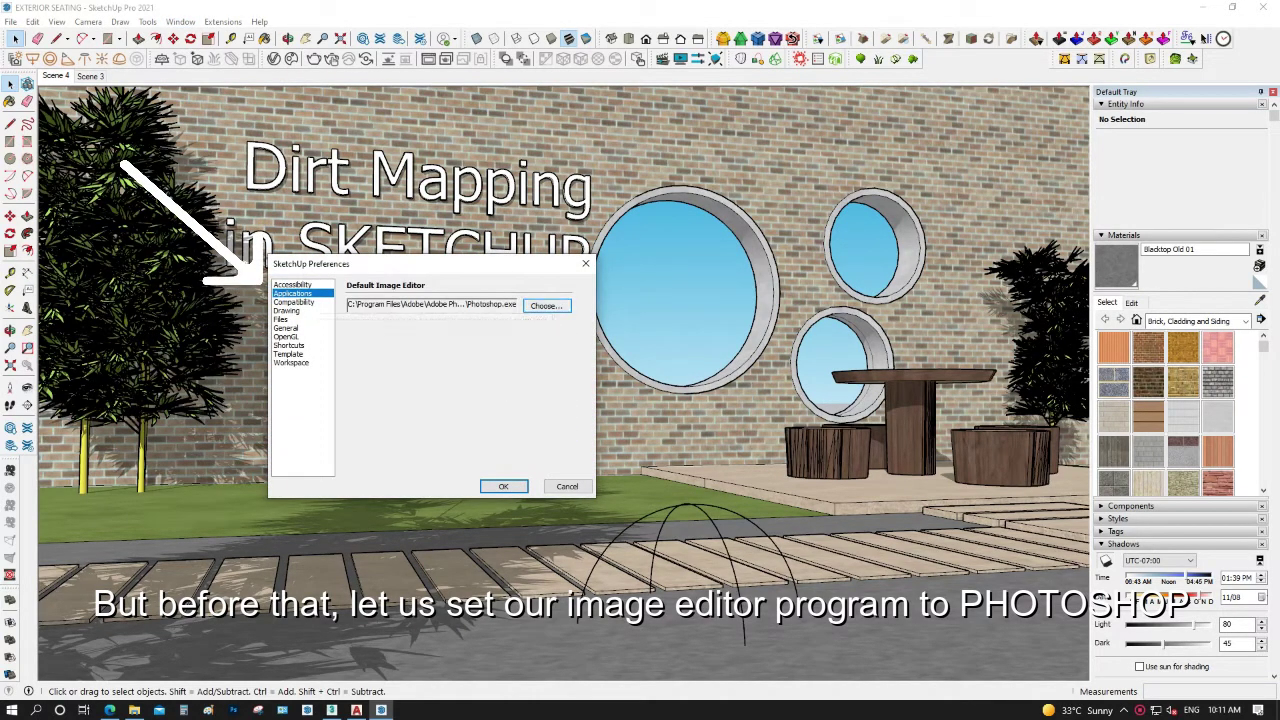
left_click(547, 305)
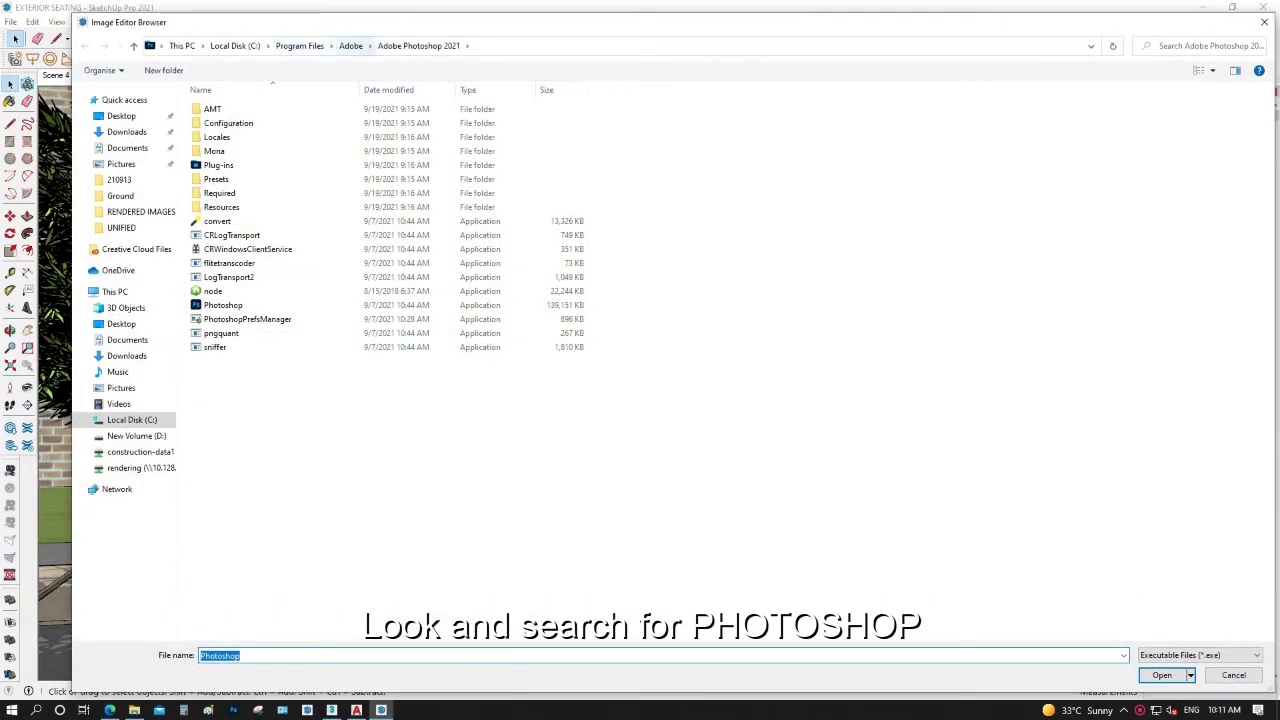
left_click(350, 48)
double_click(244, 165)
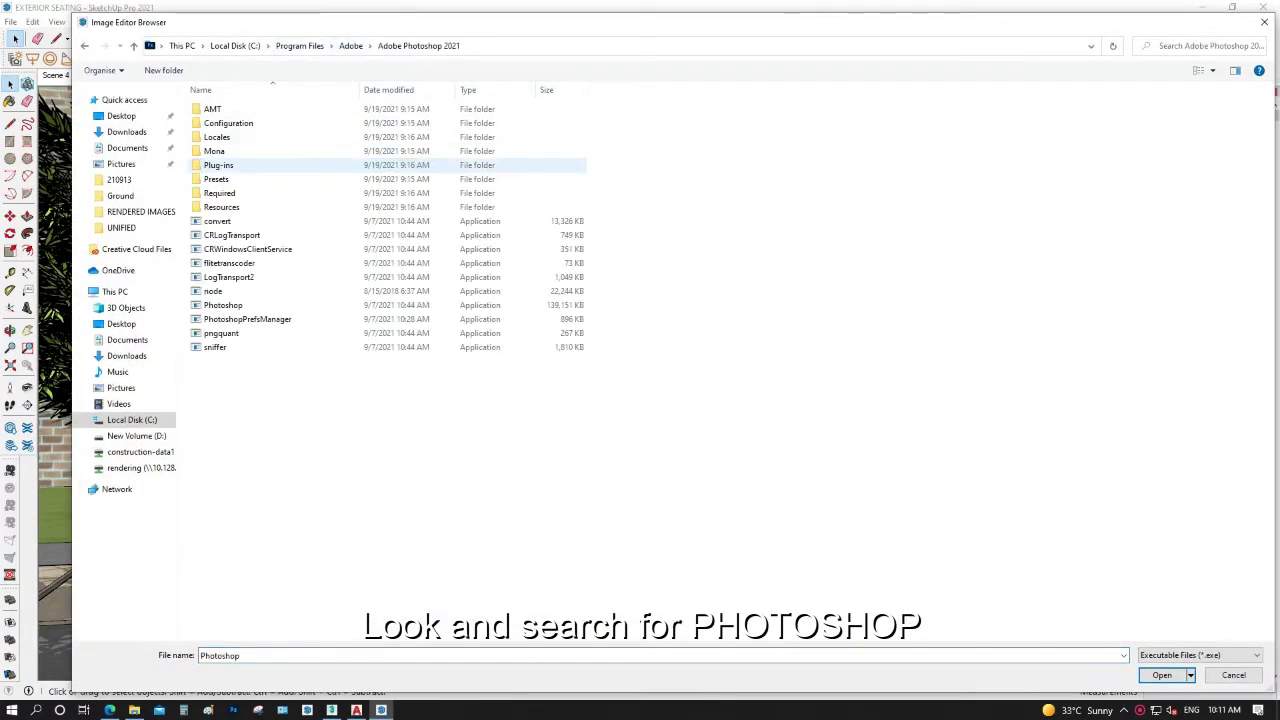
left_click(223, 305)
left_click(1162, 675)
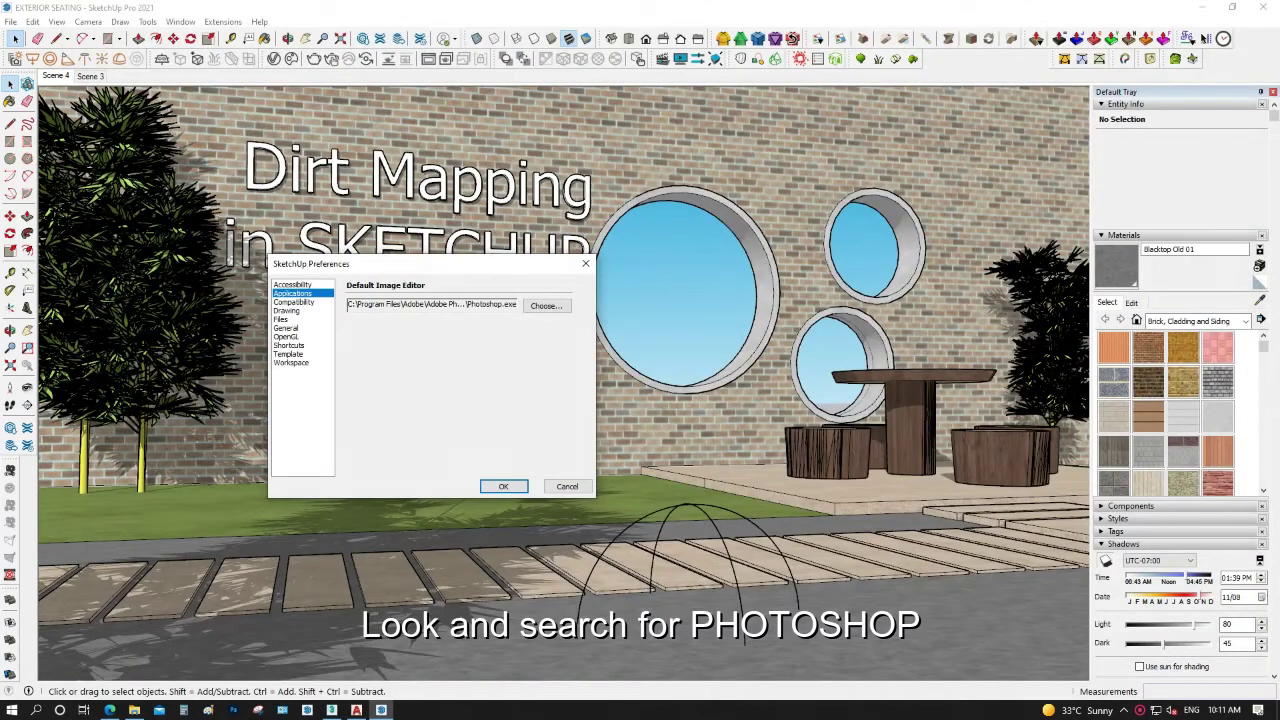
left_click(503, 486)
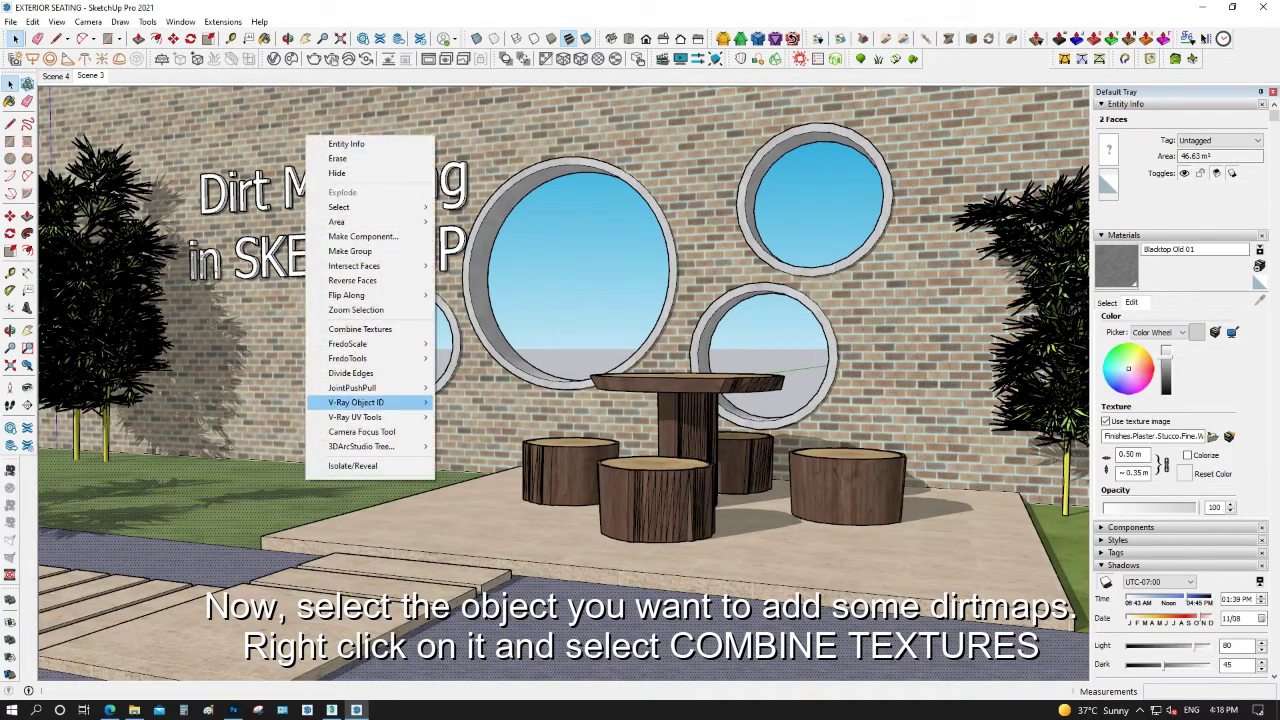
Combine the brick wall's textures, then bring up the new Material#1 options in the In Model list
left_click(360, 329)
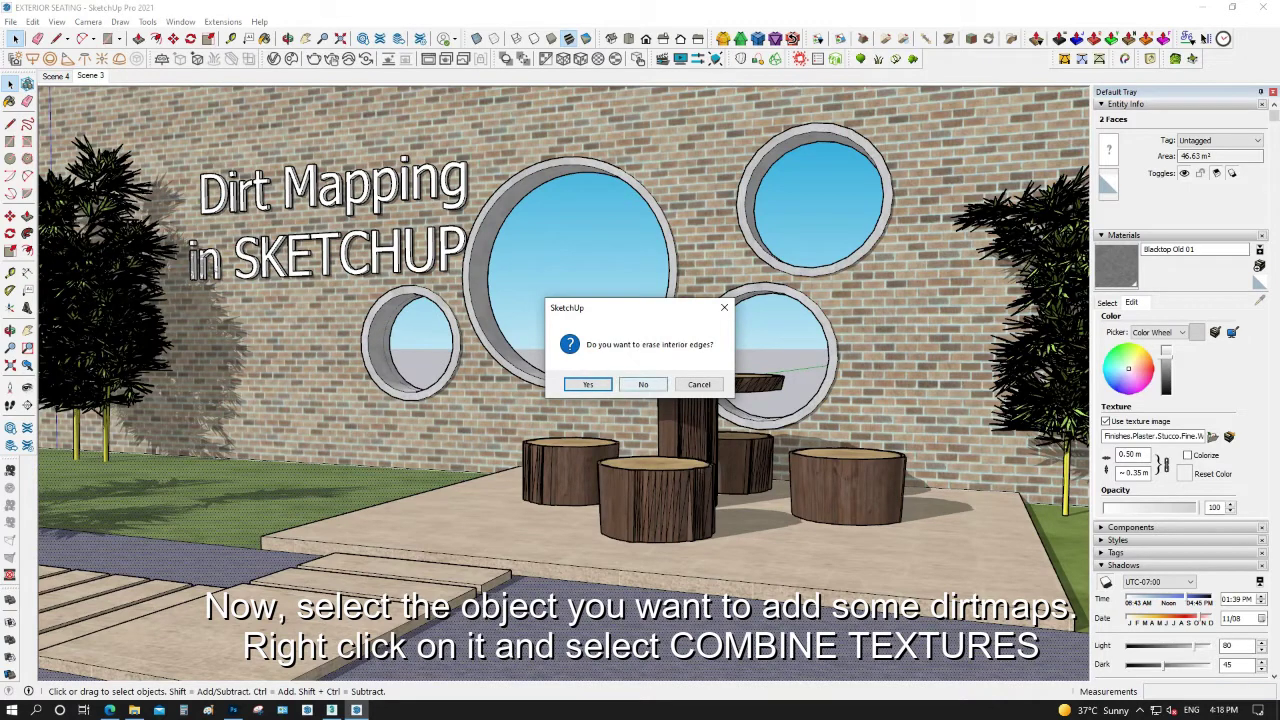
left_click(588, 384)
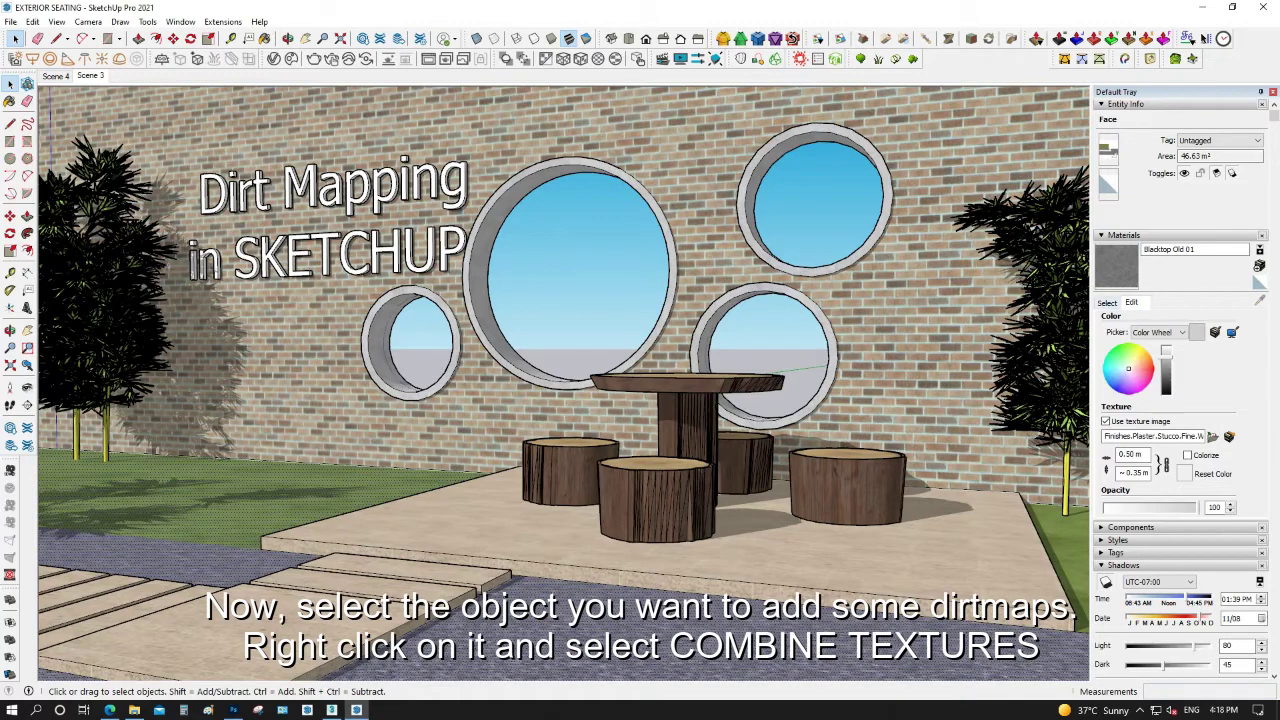
left_click(1200, 320)
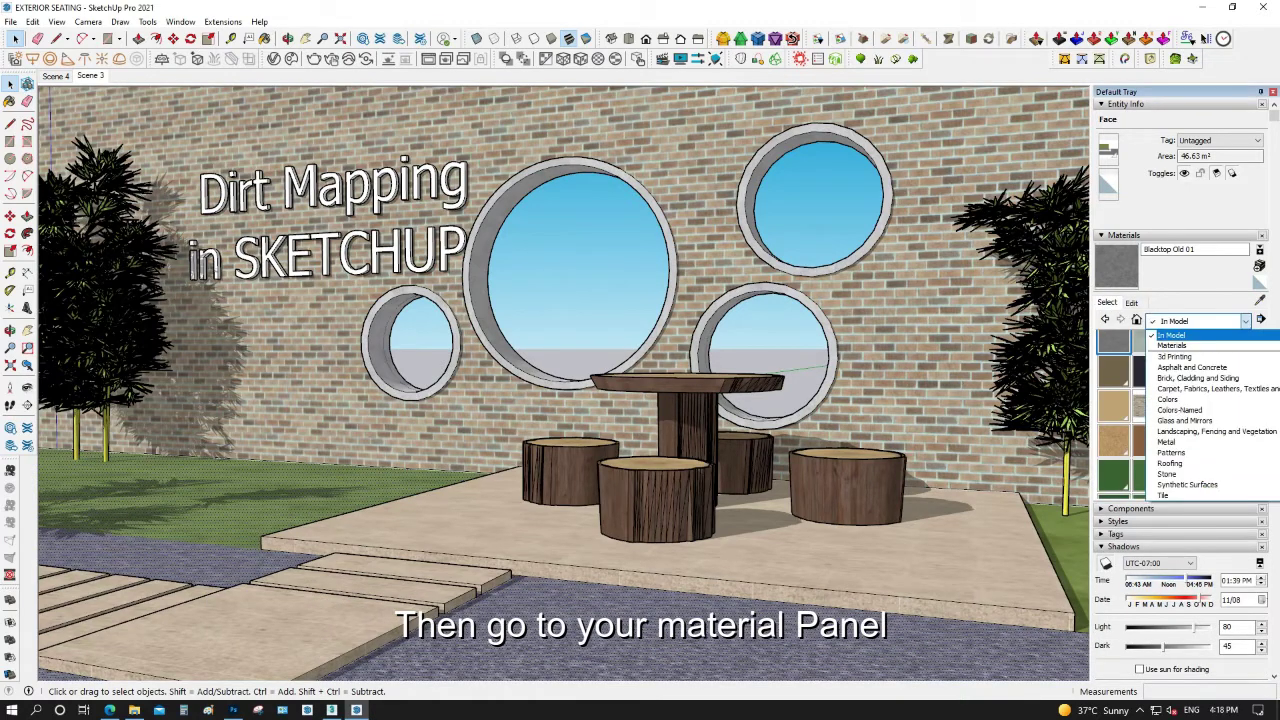
left_click(1172, 335)
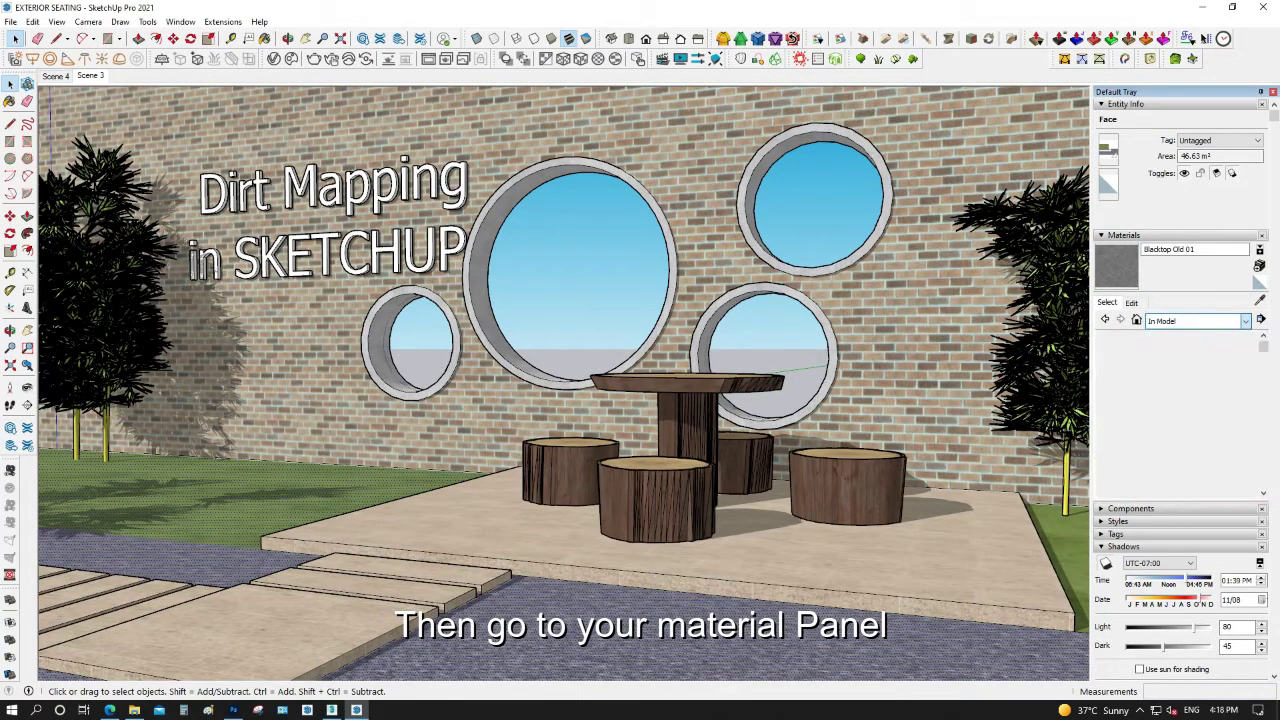
scroll(1166, 414, "down", 2)
scroll(1166, 414, "down", 2)
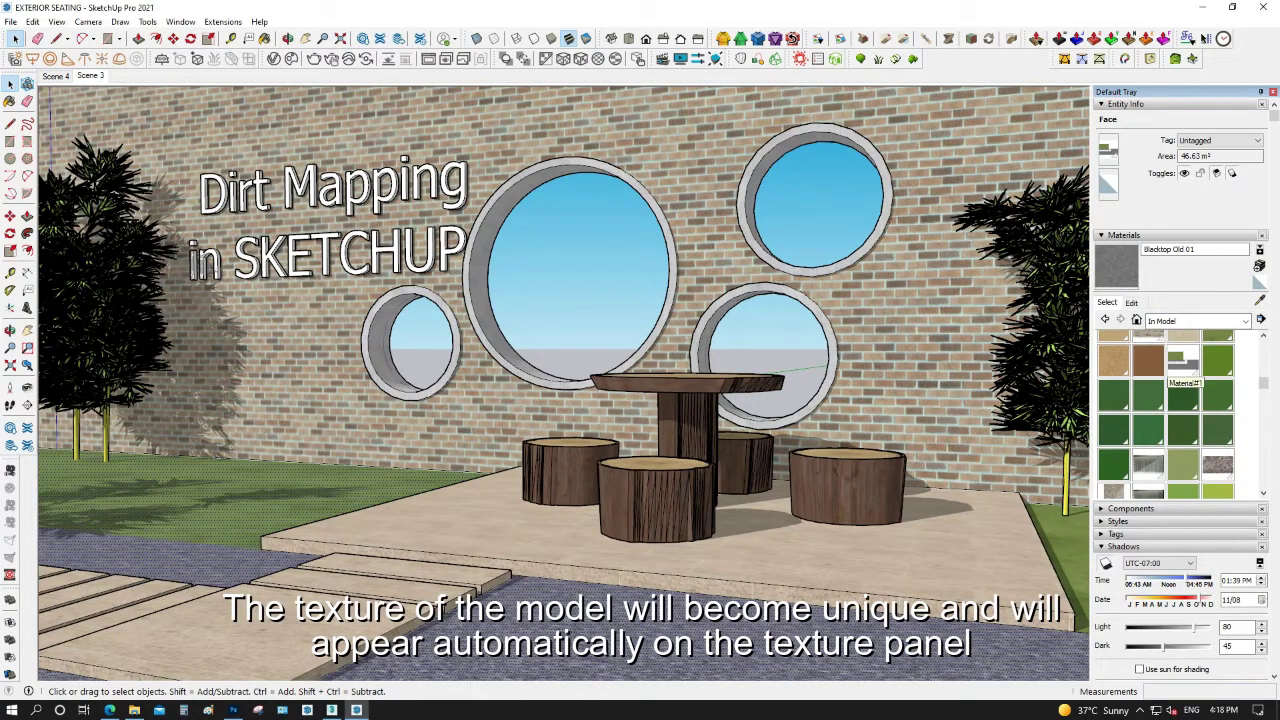
right_click(1167, 362)
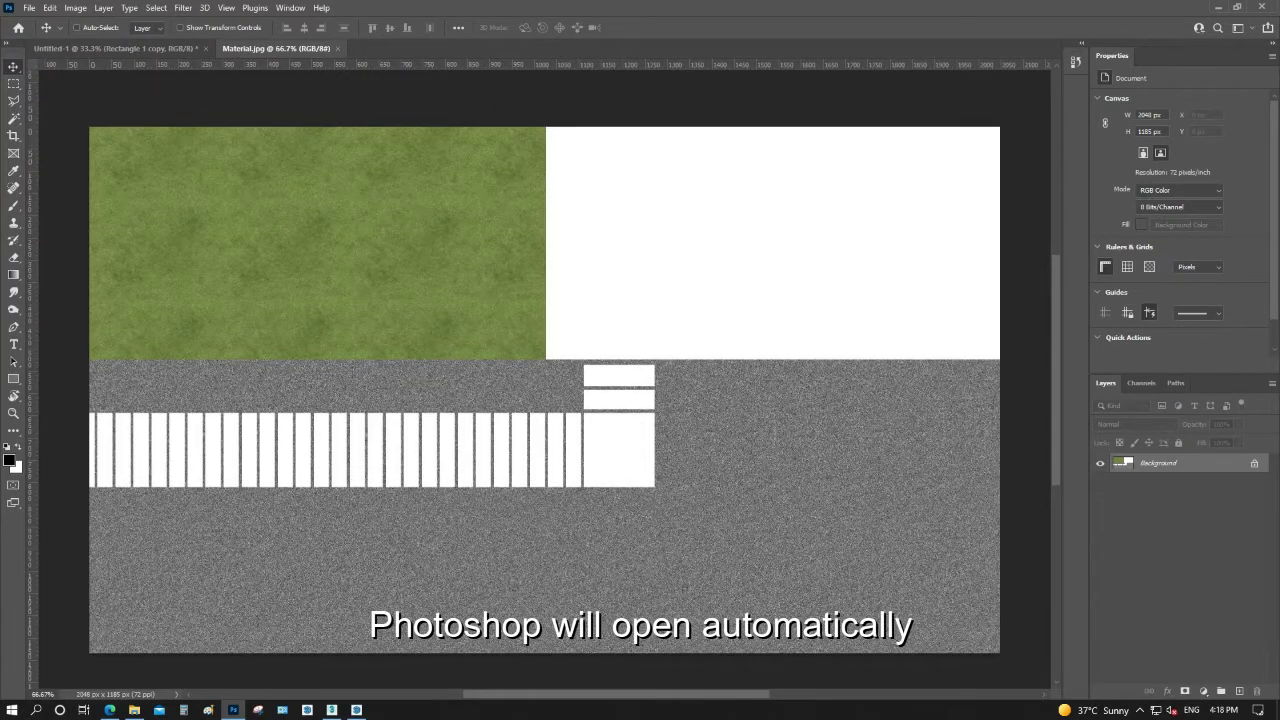
Duplicate the Background layer and select the Burn tool at 100 px
left_click_drag(1158, 463, 1221, 691)
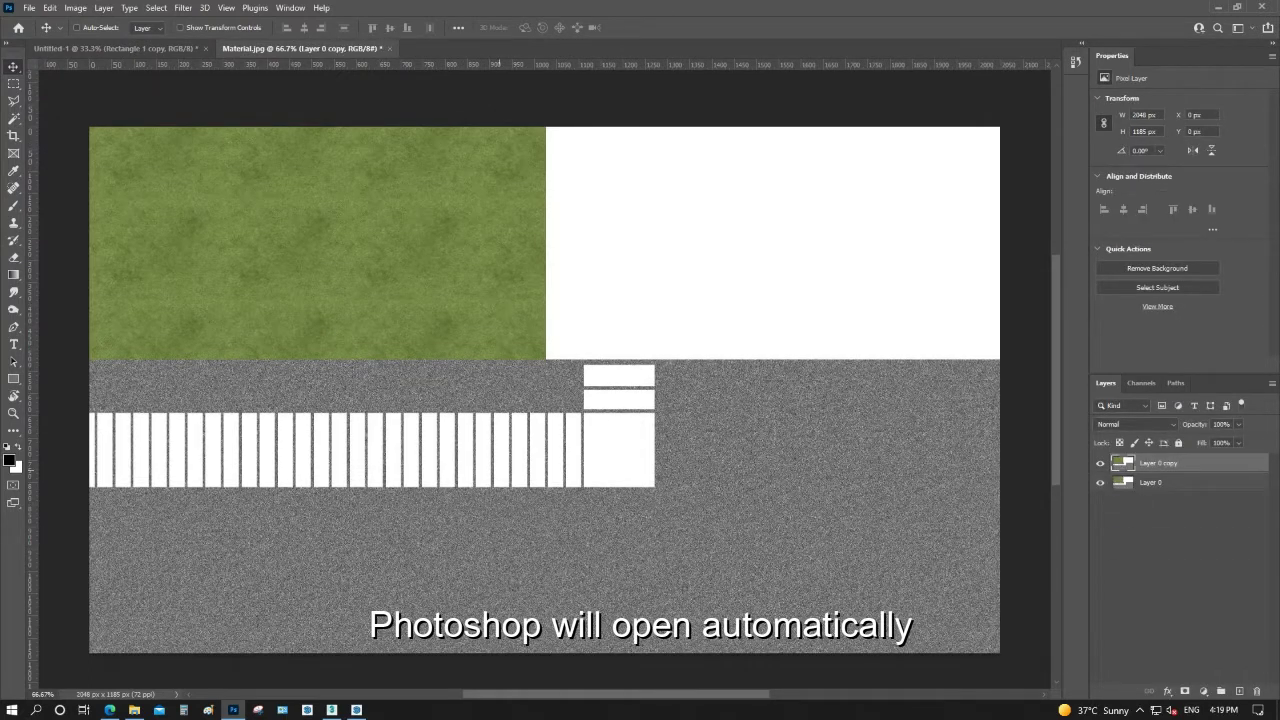
key("o")
right_click(566, 412)
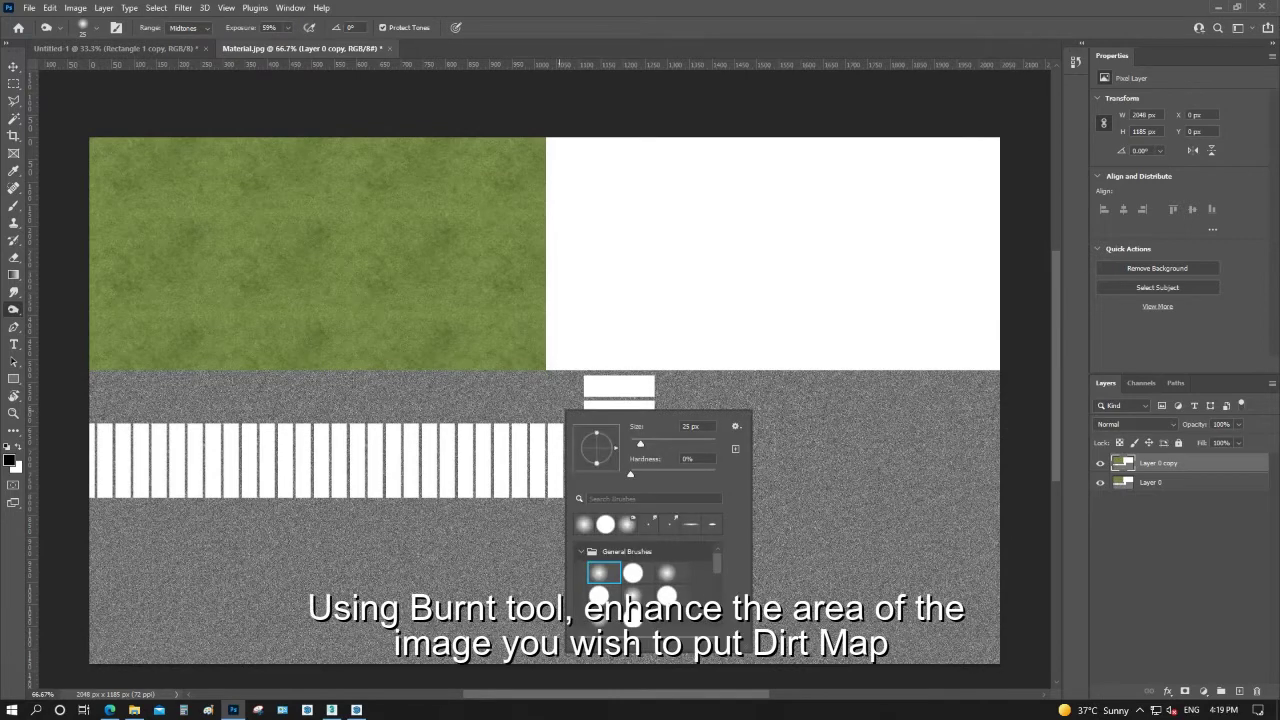
type("100")
key("Return")
key("Return")
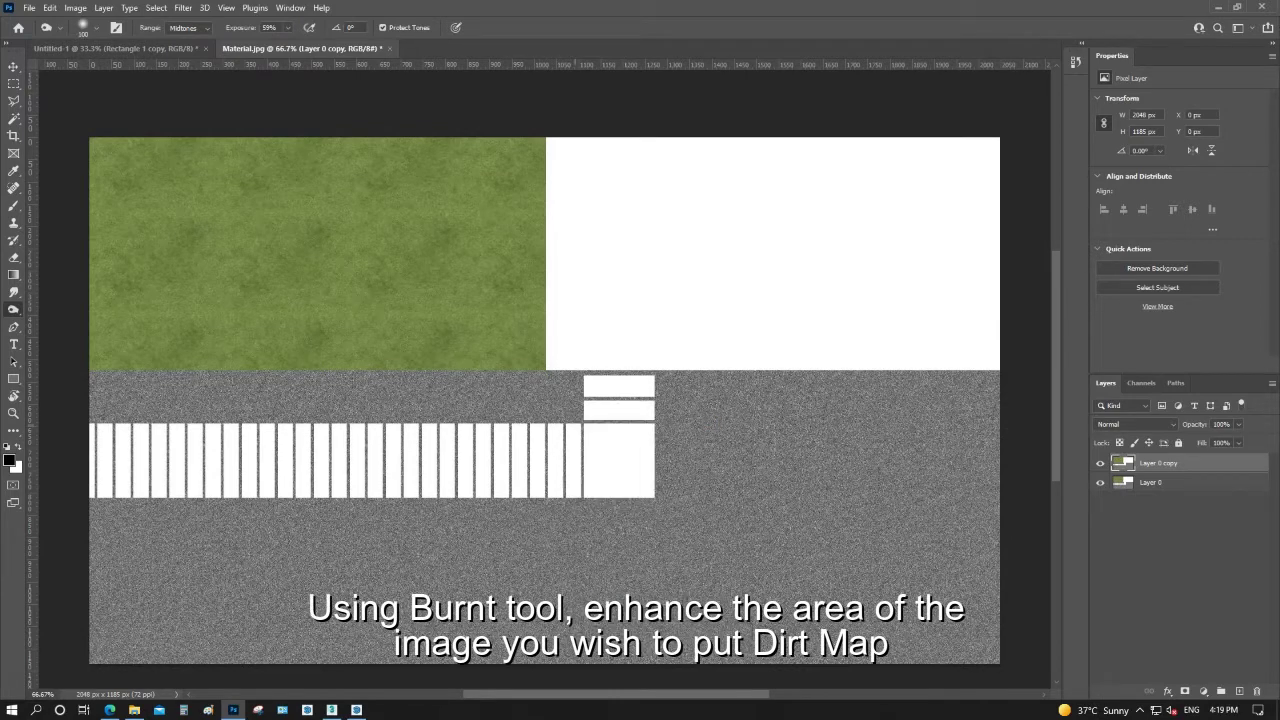
Burn dirt along the white stripes, the white block and the road edges
left_click_drag(577, 420, 590, 405)
scroll(544, 400, "up", 1)
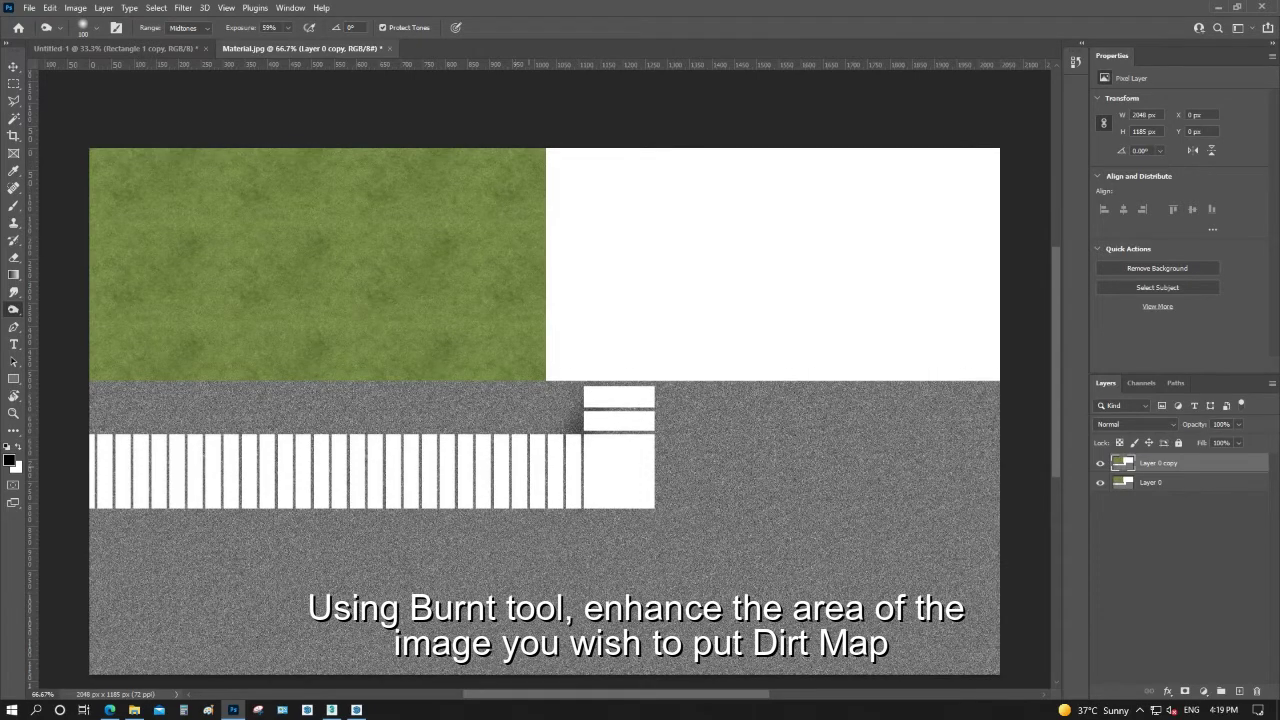
key("ctrl+minus")
scroll(543, 456, "up", 2, "alt")
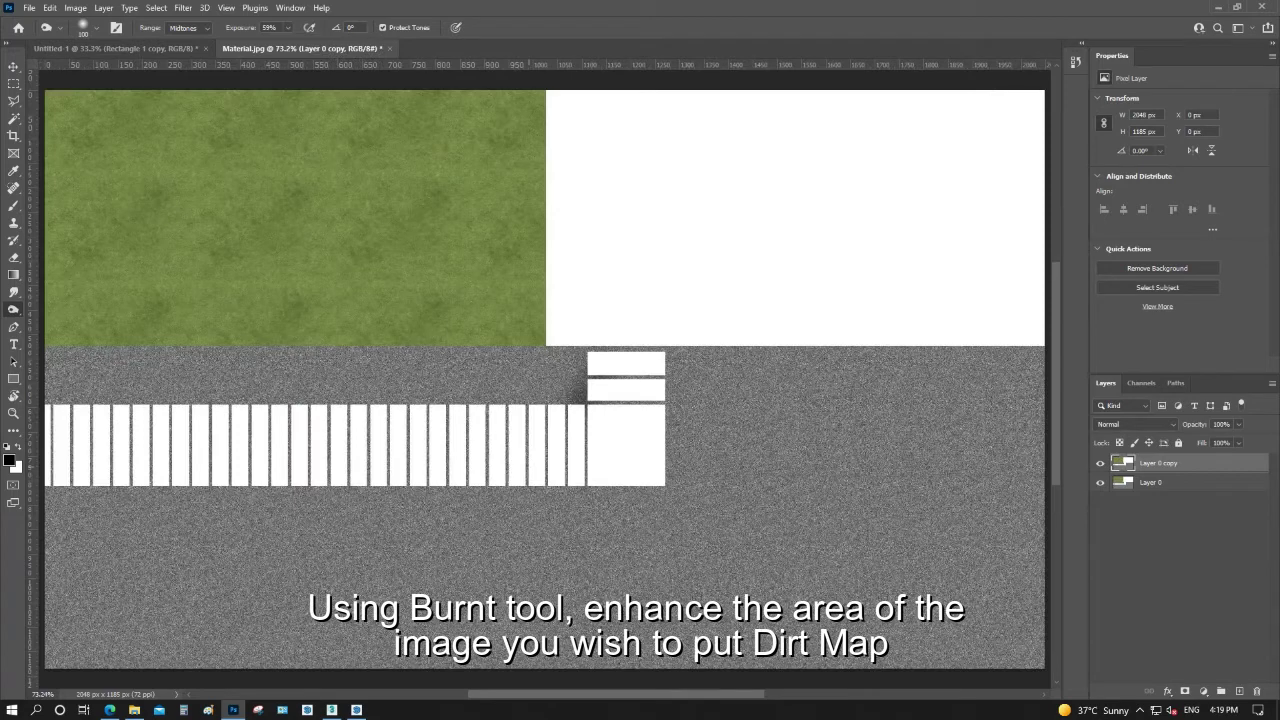
scroll(544, 384, "up", 2)
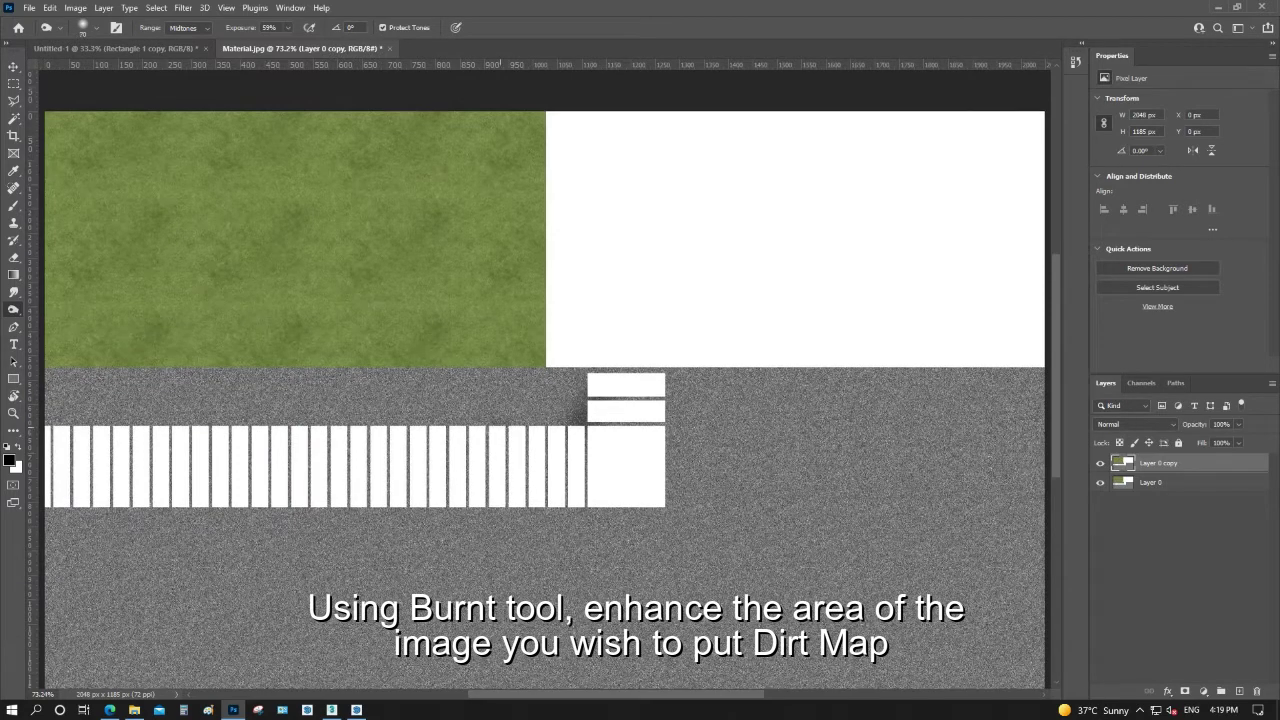
left_click_drag(412, 414, 358, 423)
left_click_drag(620, 520, 195, 510)
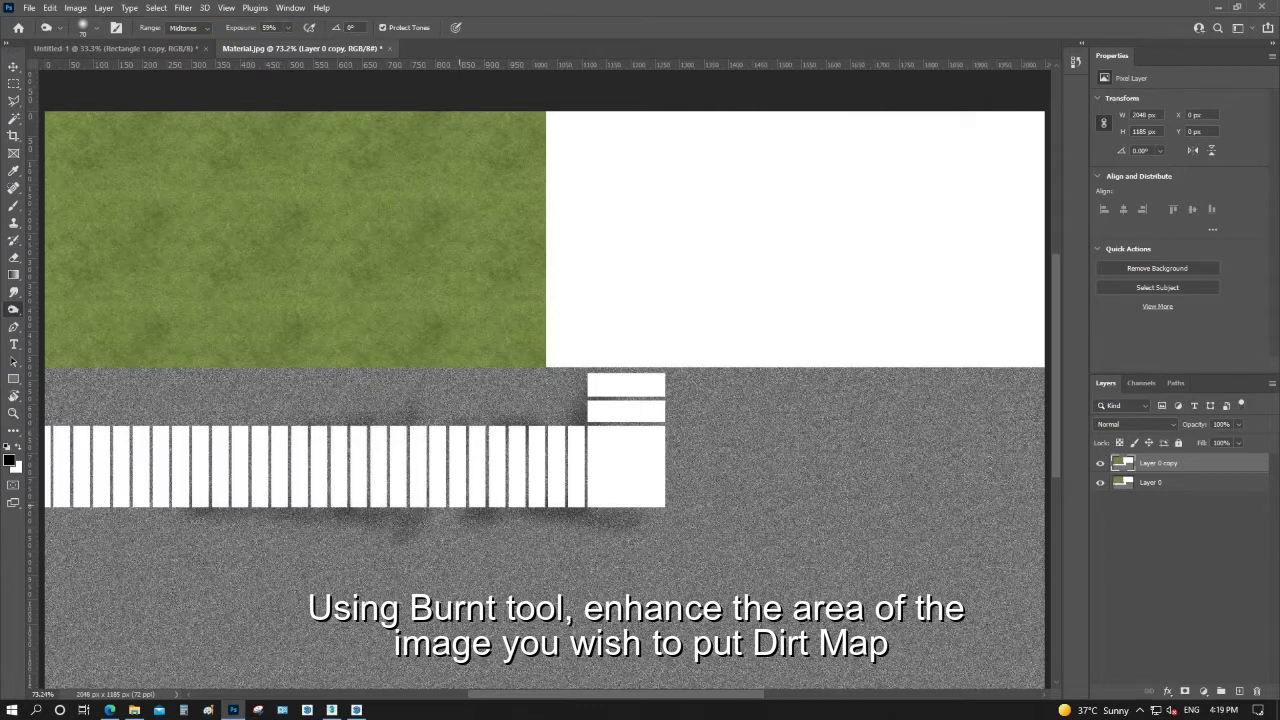
left_click_drag(622, 520, 668, 482)
mouse_move(668, 432)
left_mouse_down()
mouse_move(672, 372)
mouse_move(820, 378)
mouse_move(680, 395)
left_mouse_up()
mouse_move(818, 374)
left_mouse_down()
mouse_move(1008, 374)
mouse_move(822, 376)
left_mouse_up()
mouse_move(632, 370)
left_mouse_down()
mouse_move(545, 370)
mouse_move(522, 436)
left_mouse_up()
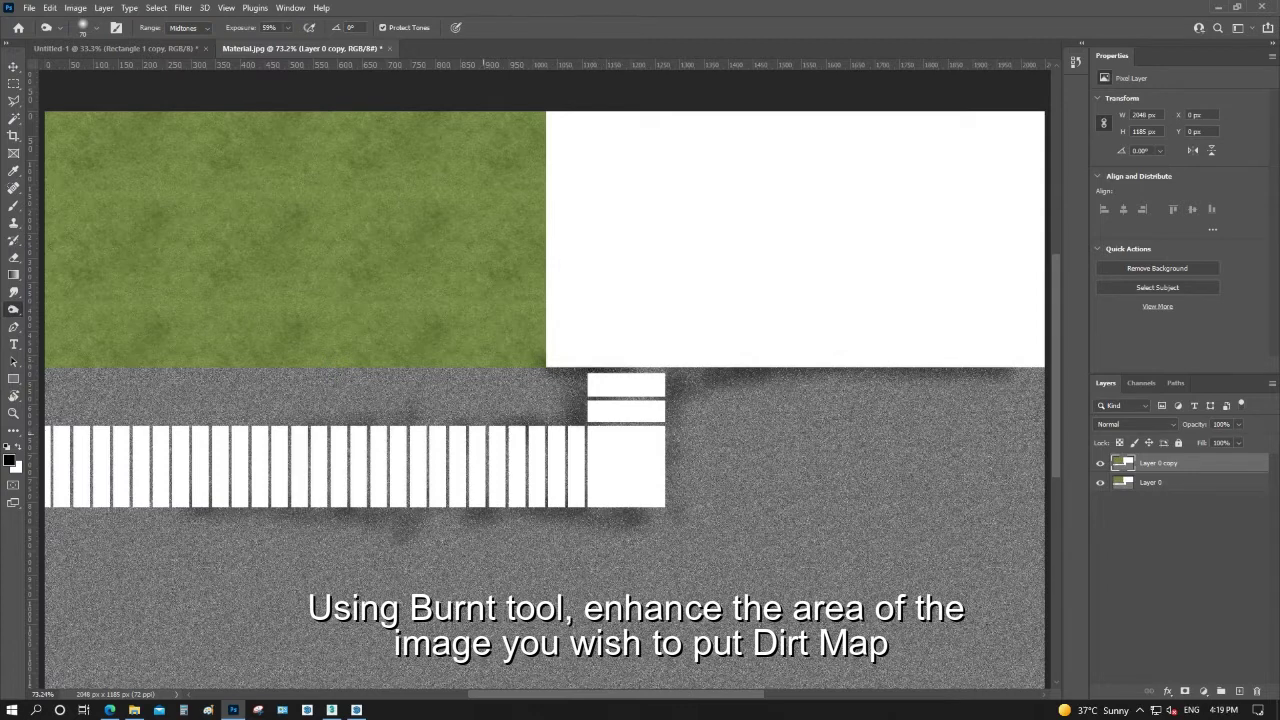
scroll(548, 400, "left", 3)
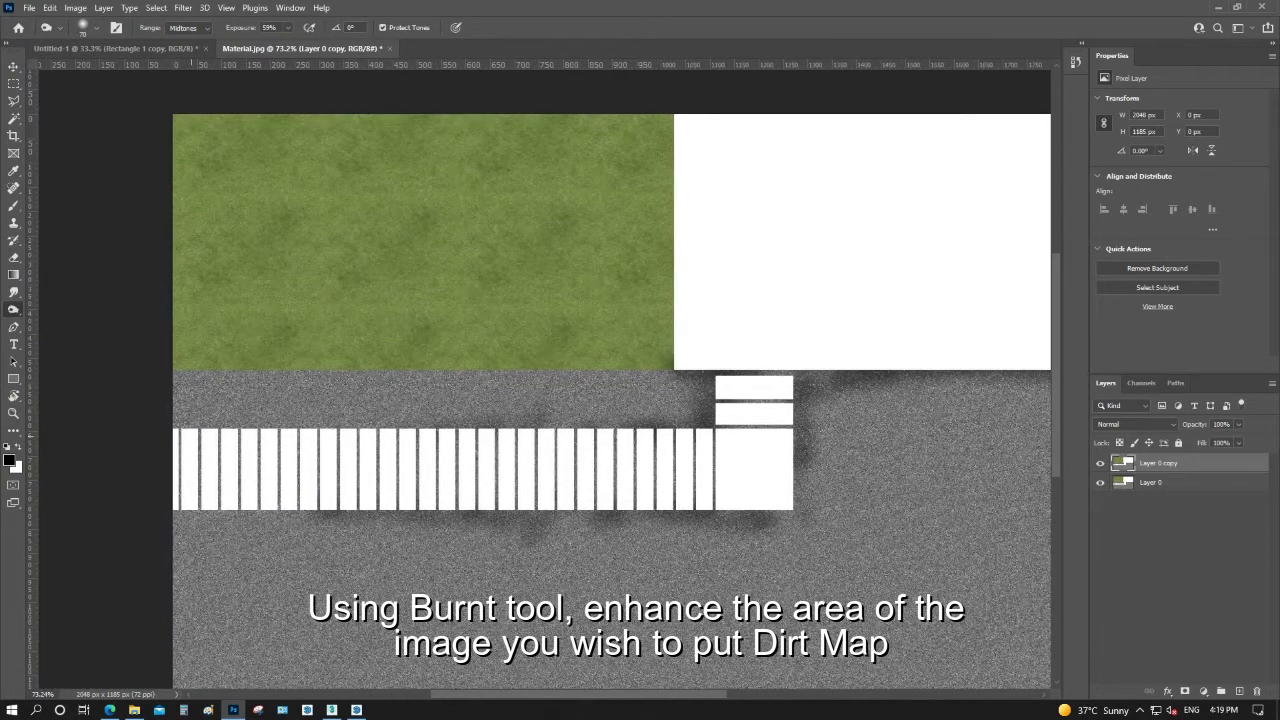
mouse_move(365, 518)
left_mouse_down()
mouse_move(318, 520)
mouse_move(285, 545)
mouse_move(290, 525)
mouse_move(225, 510)
left_mouse_up()
mouse_move(425, 520)
left_mouse_down()
mouse_move(376, 550)
mouse_move(739, 520)
mouse_move(698, 553)
mouse_move(685, 535)
left_mouse_up()
Burn darker edges around the top, sides and bottom of the green area
mouse_move(555, 370)
left_mouse_down()
mouse_move(640, 372)
mouse_move(668, 350)
mouse_move(660, 300)
left_mouse_up()
scroll(660, 300, "up", 2)
scroll(660, 300, "up", 1)
mouse_move(668, 245)
left_mouse_down()
mouse_move(265, 258)
mouse_move(170, 245)
mouse_move(660, 250)
mouse_move(655, 315)
left_mouse_up()
mouse_move(655, 250)
left_mouse_down()
mouse_move(635, 295)
mouse_move(600, 315)
mouse_move(660, 400)
left_mouse_up()
left_click_drag(622, 242, 560, 242)
mouse_move(240, 242)
left_mouse_down()
mouse_move(172, 260)
mouse_move(172, 315)
mouse_move(460, 240)
left_mouse_up()
mouse_move(516, 491)
left_mouse_down()
mouse_move(483, 491)
mouse_move(545, 491)
left_mouse_up()
Select the grass area and burn dirt along its bottom edge
key("m")
mouse_move(133, 226)
left_mouse_down()
mouse_move(660, 500)
mouse_move(668, 490)
left_mouse_up()
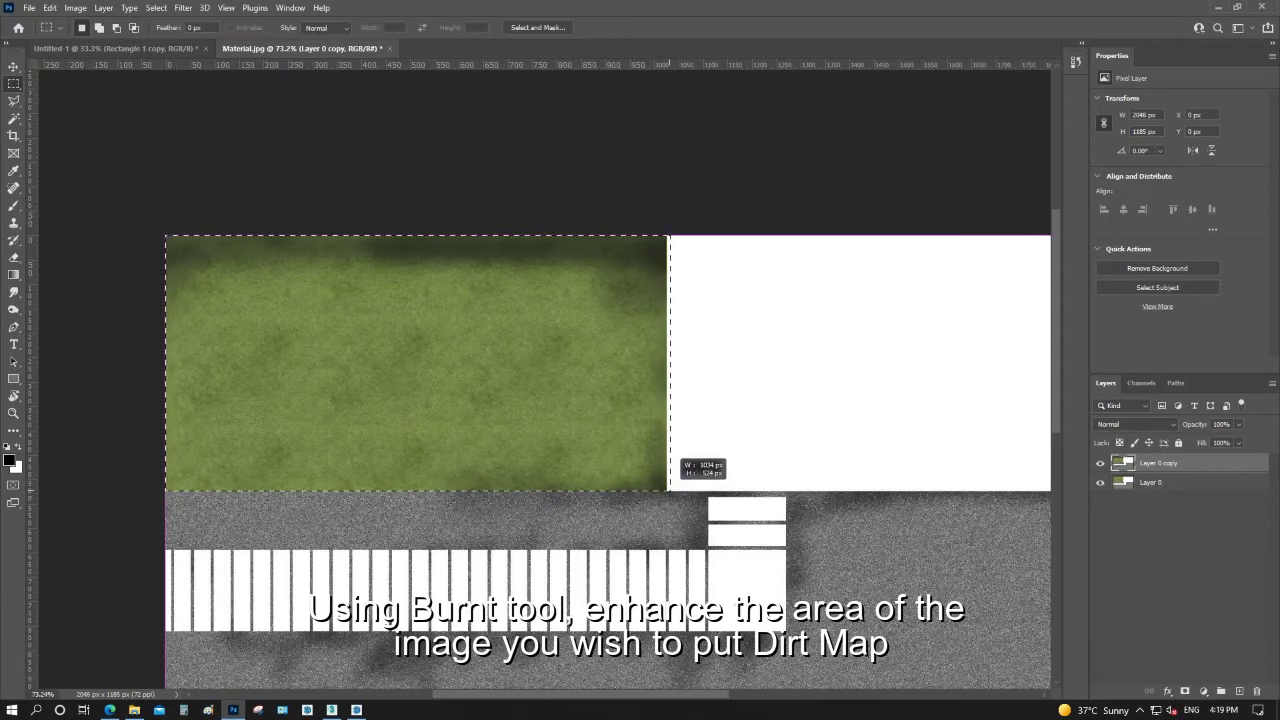
left_click_drag(668, 491, 665, 491)
key("o")
left_click_drag(390, 476, 270, 488)
mouse_move(430, 486)
left_mouse_down()
mouse_move(465, 484)
mouse_move(444, 452)
left_mouse_up()
mouse_move(522, 482)
left_mouse_down()
mouse_move(606, 442)
mouse_move(604, 486)
left_mouse_up()
key("ctrl+d")
key("m")
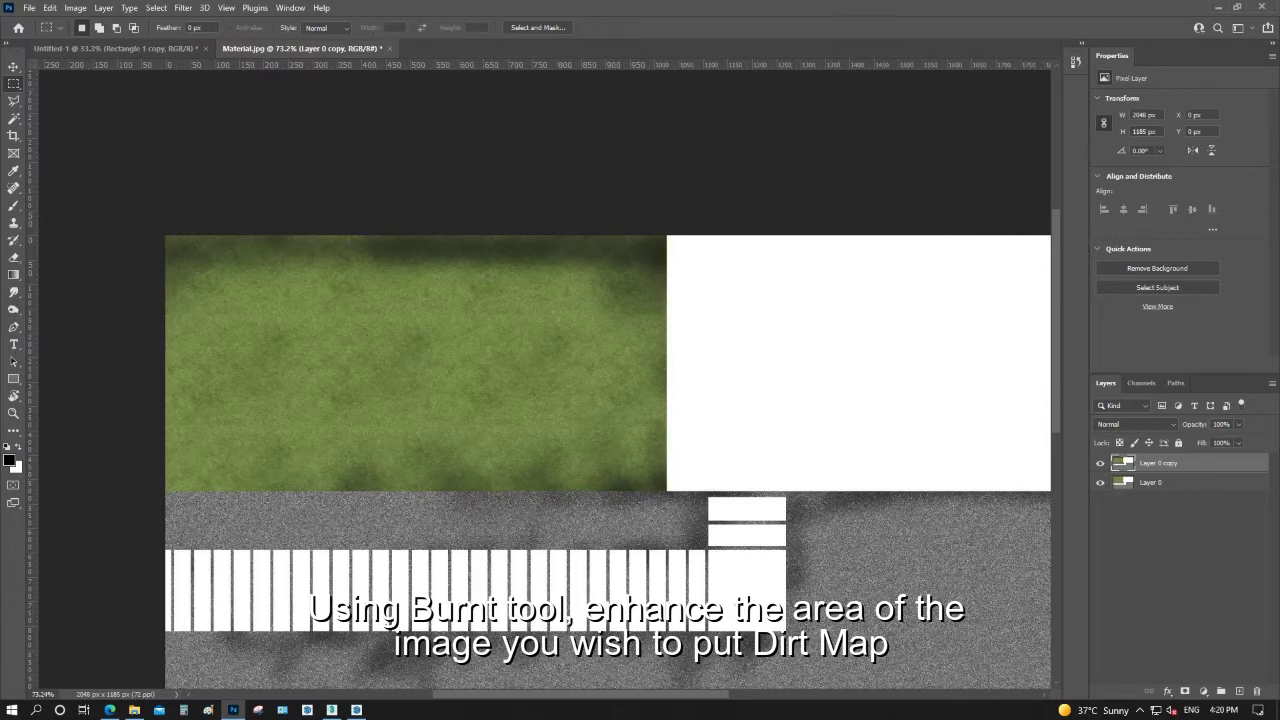
Lower the burned layer's fill to 88% and flatten the image
left_click(1239, 443)
left_click_drag(1245, 458, 1232, 458)
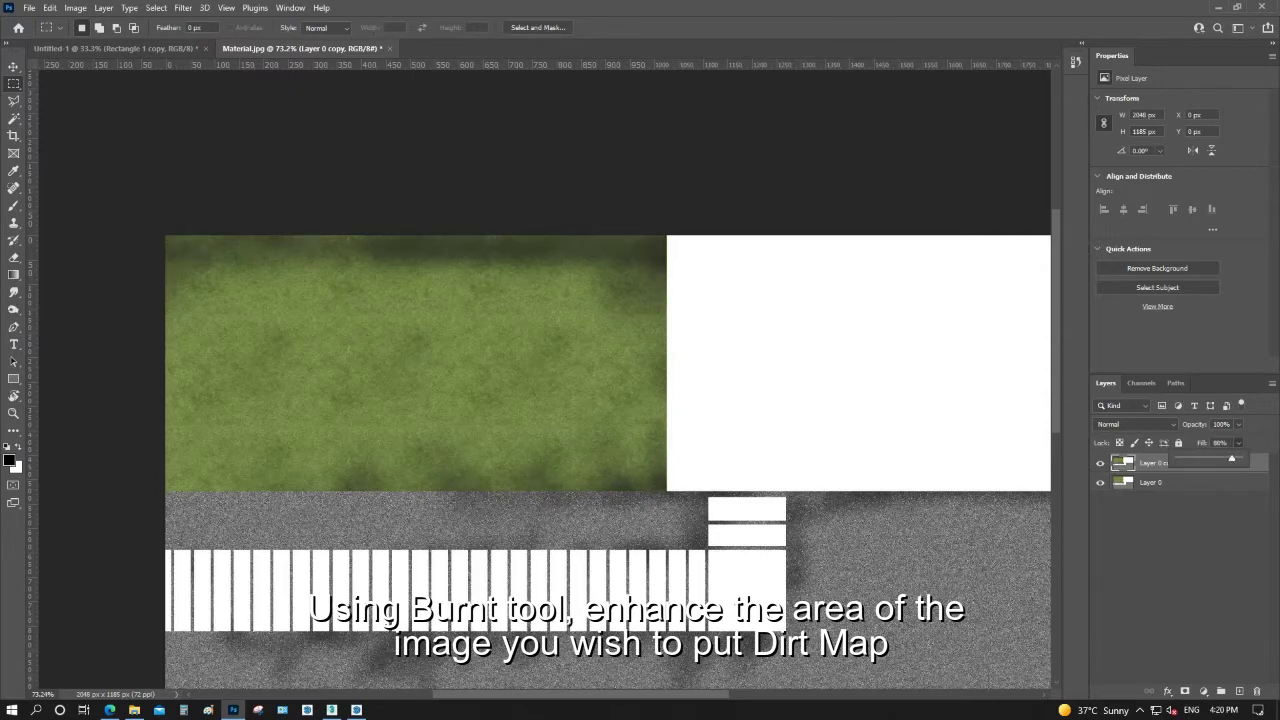
left_click(1180, 560)
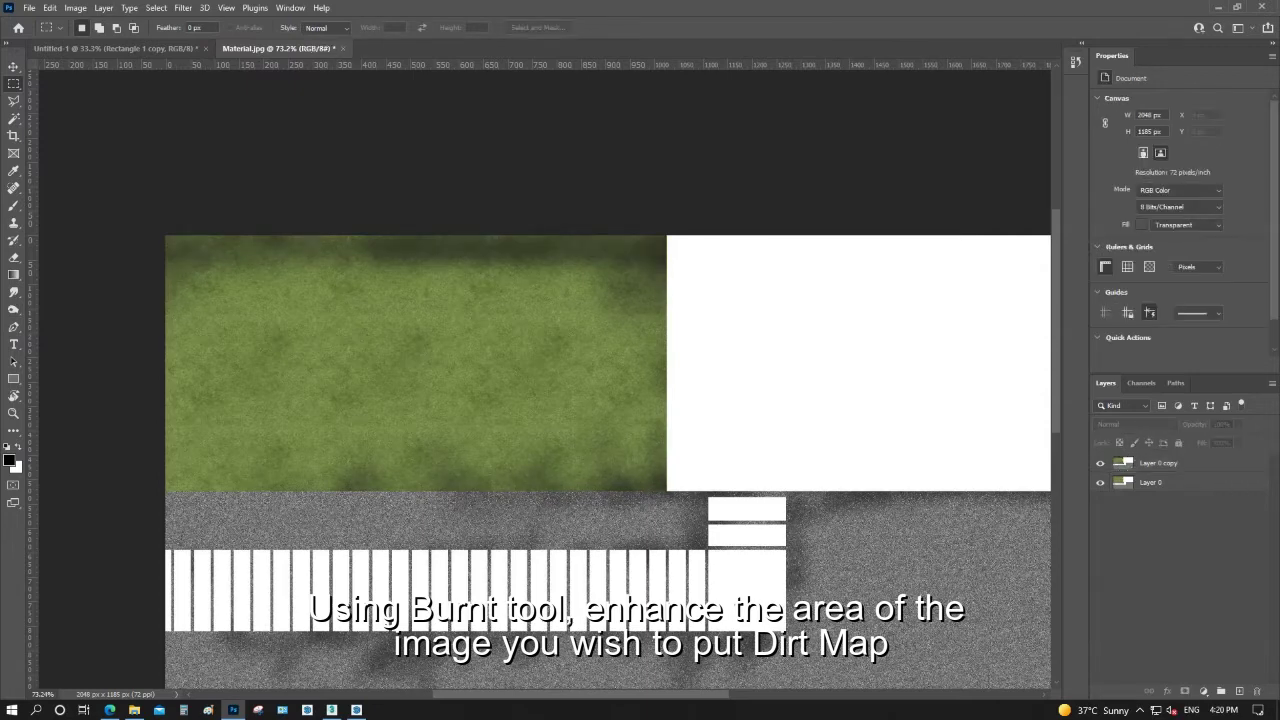
left_click(103, 7)
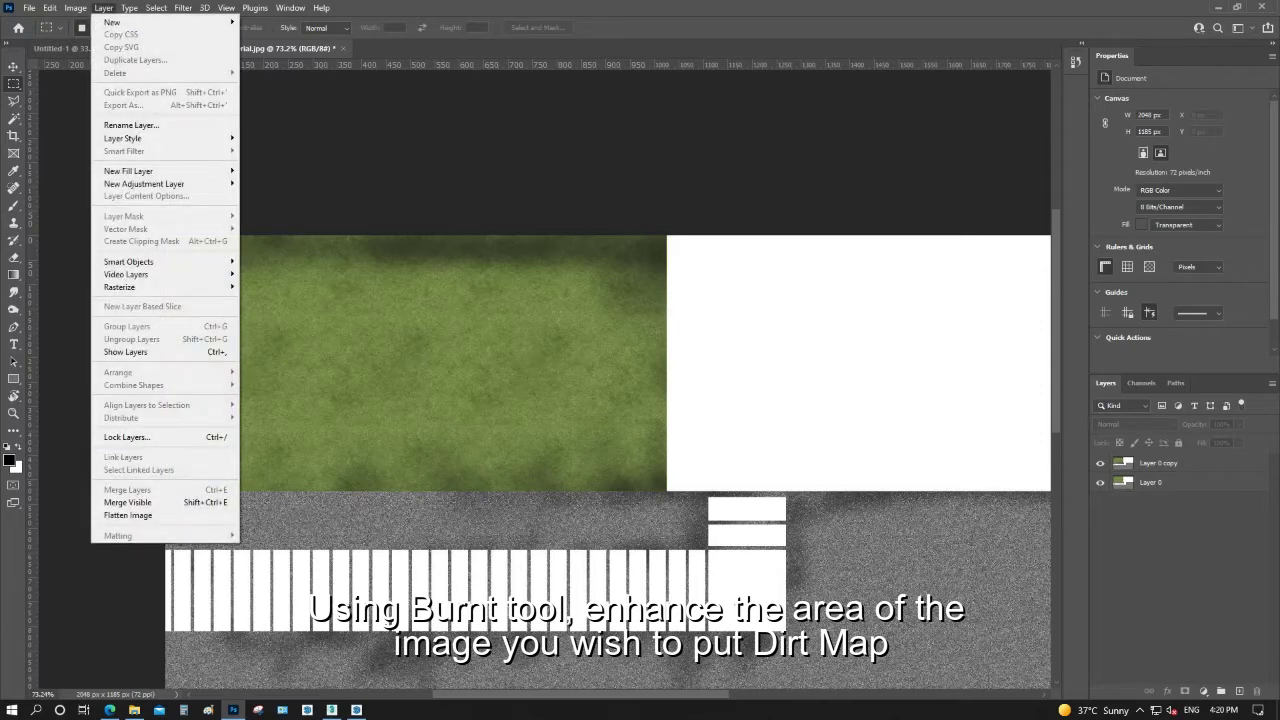
left_click(130, 503)
left_click(103, 7)
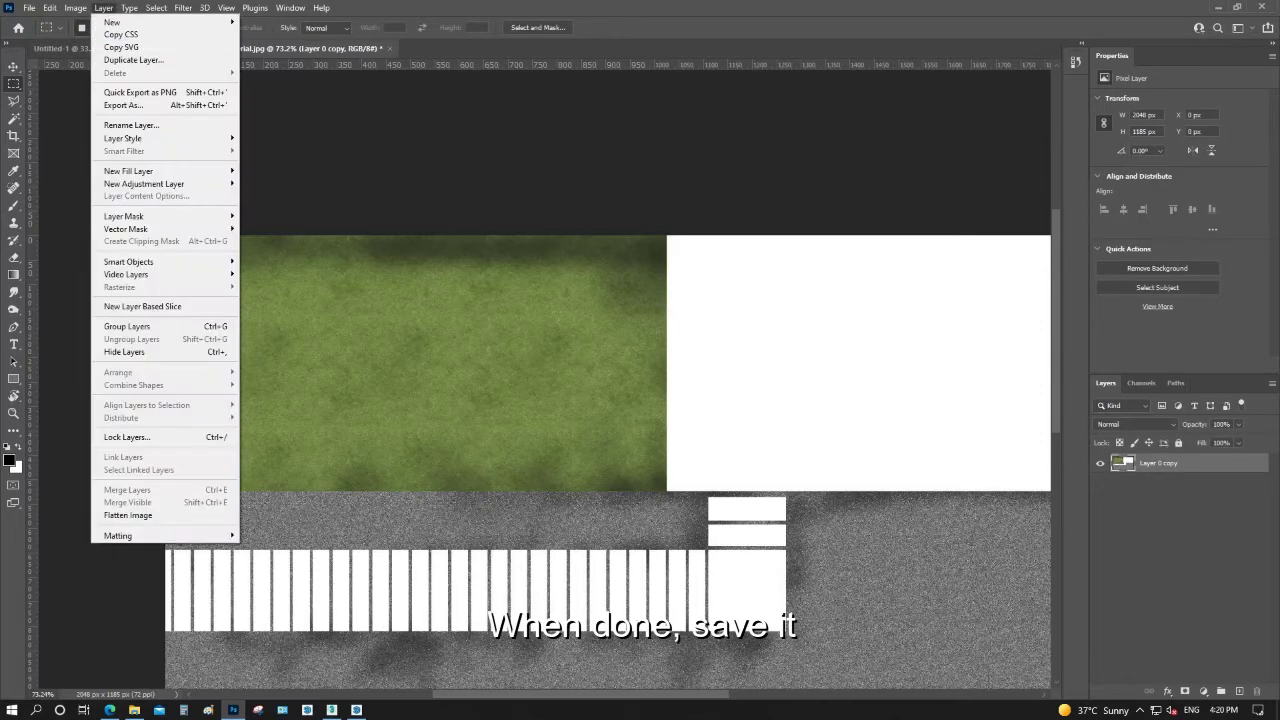
left_click(130, 514)
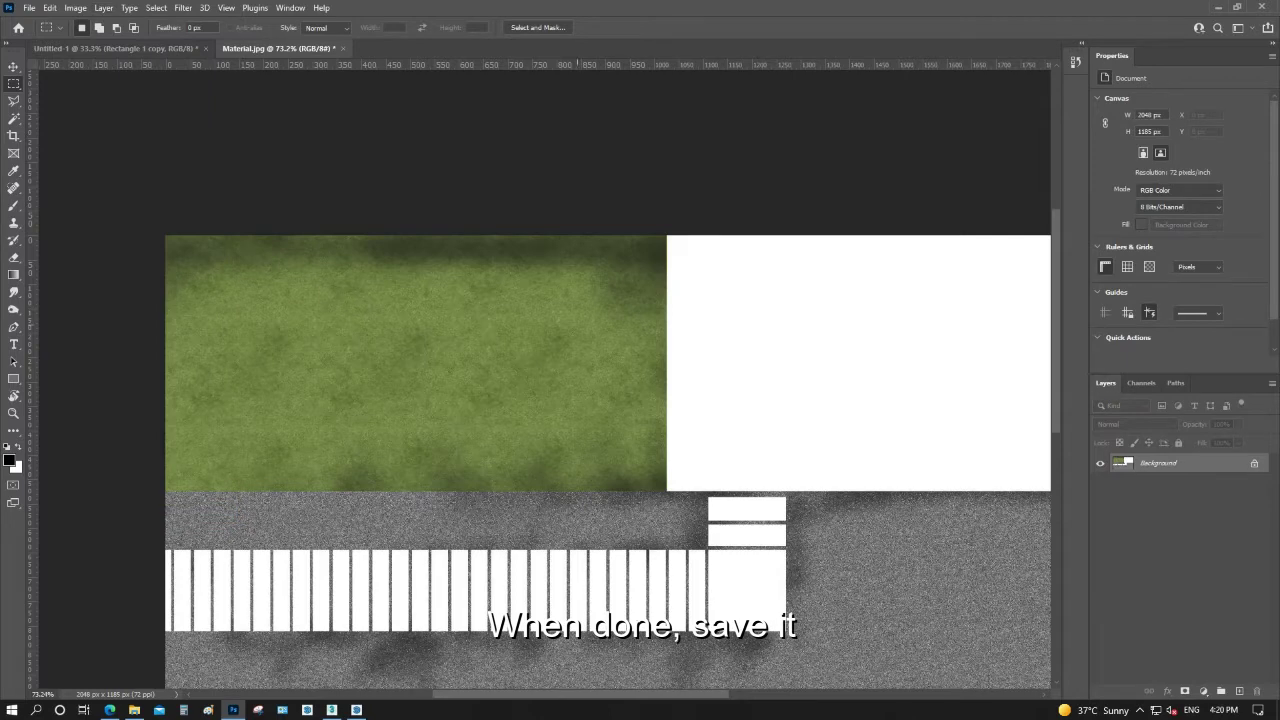
Save the material as JPEG and switch back to SketchUp
key("ctrl+s")
left_click(713, 178)
key("alt+Tab")
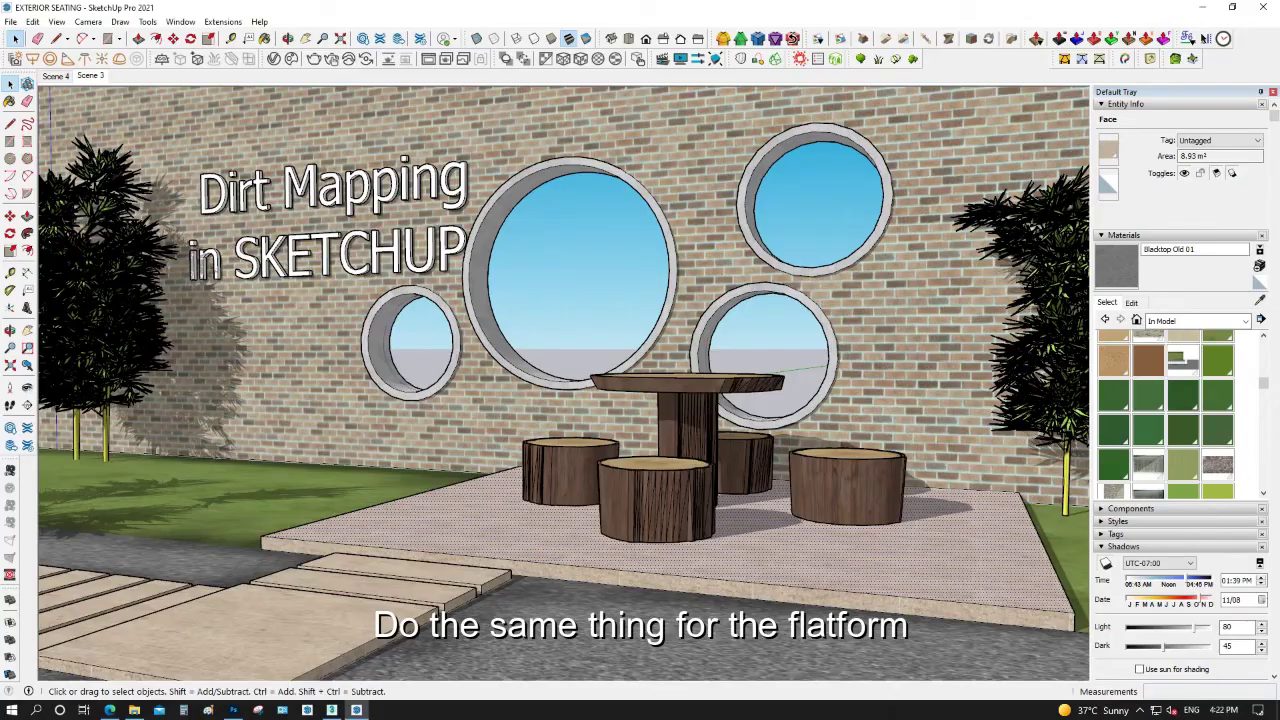
Intersect the platform faces with the model and make its texture unique
right_click(753, 558)
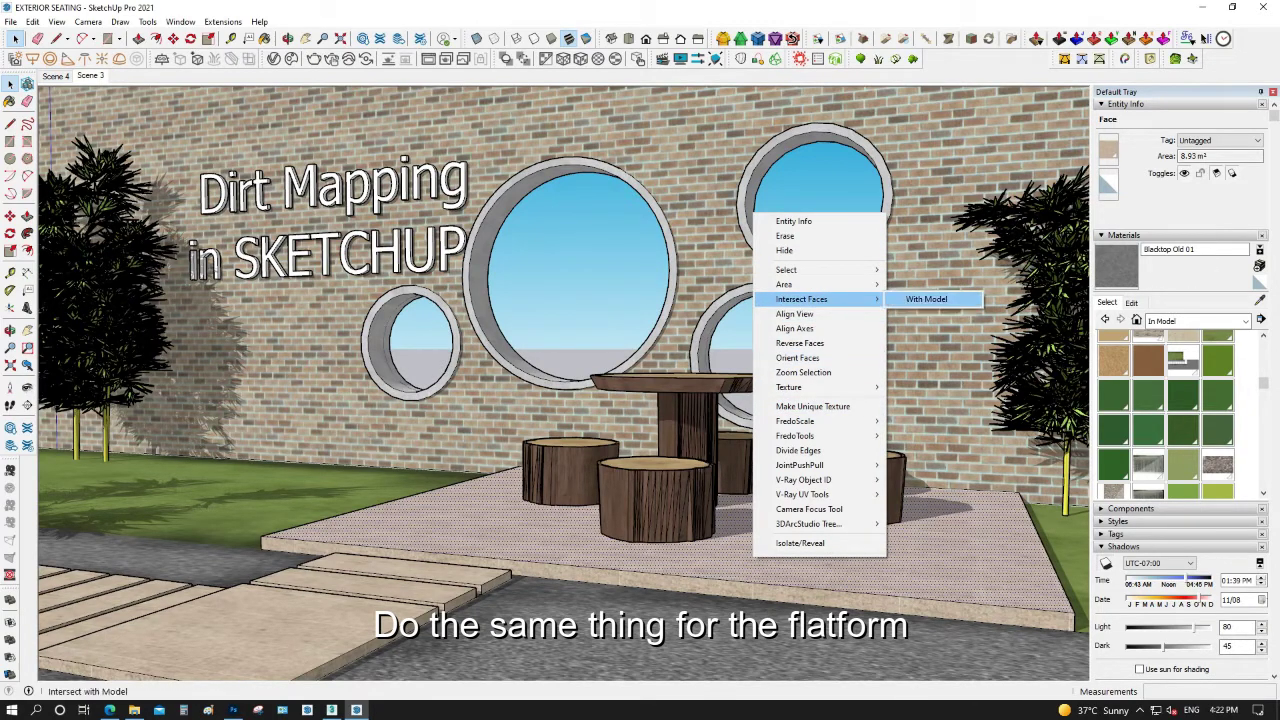
left_click(926, 299)
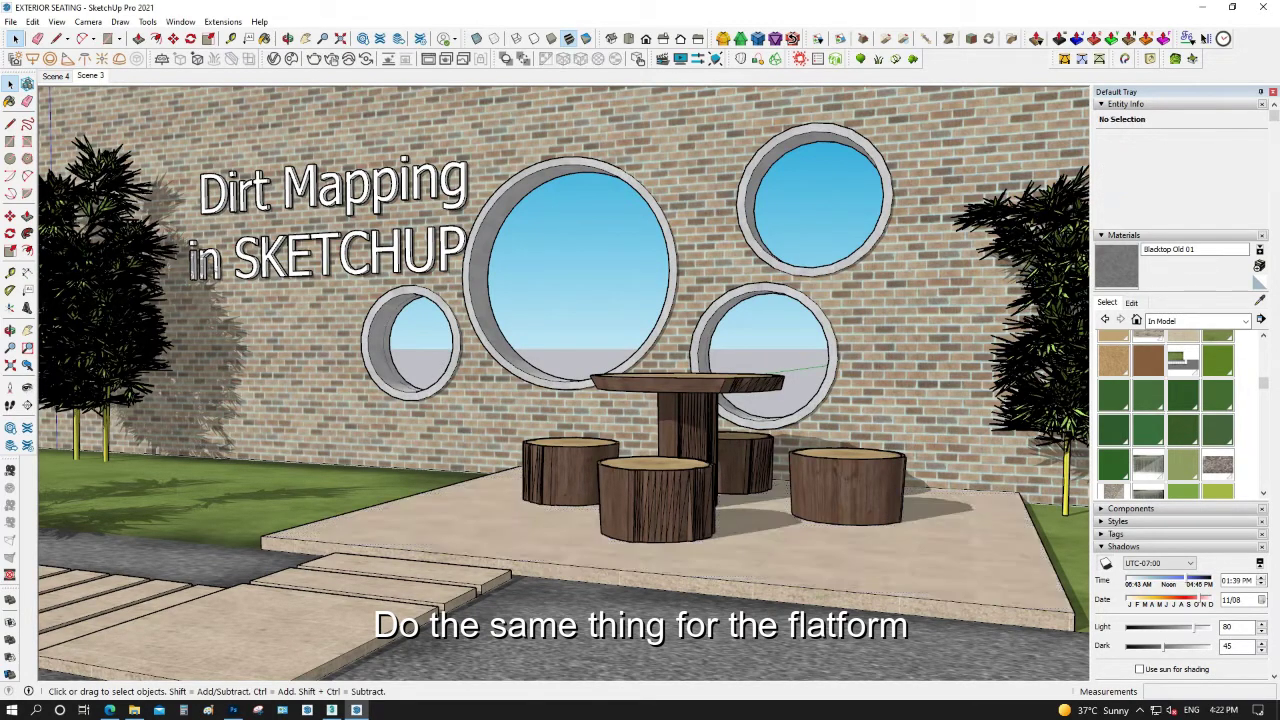
right_click(745, 566)
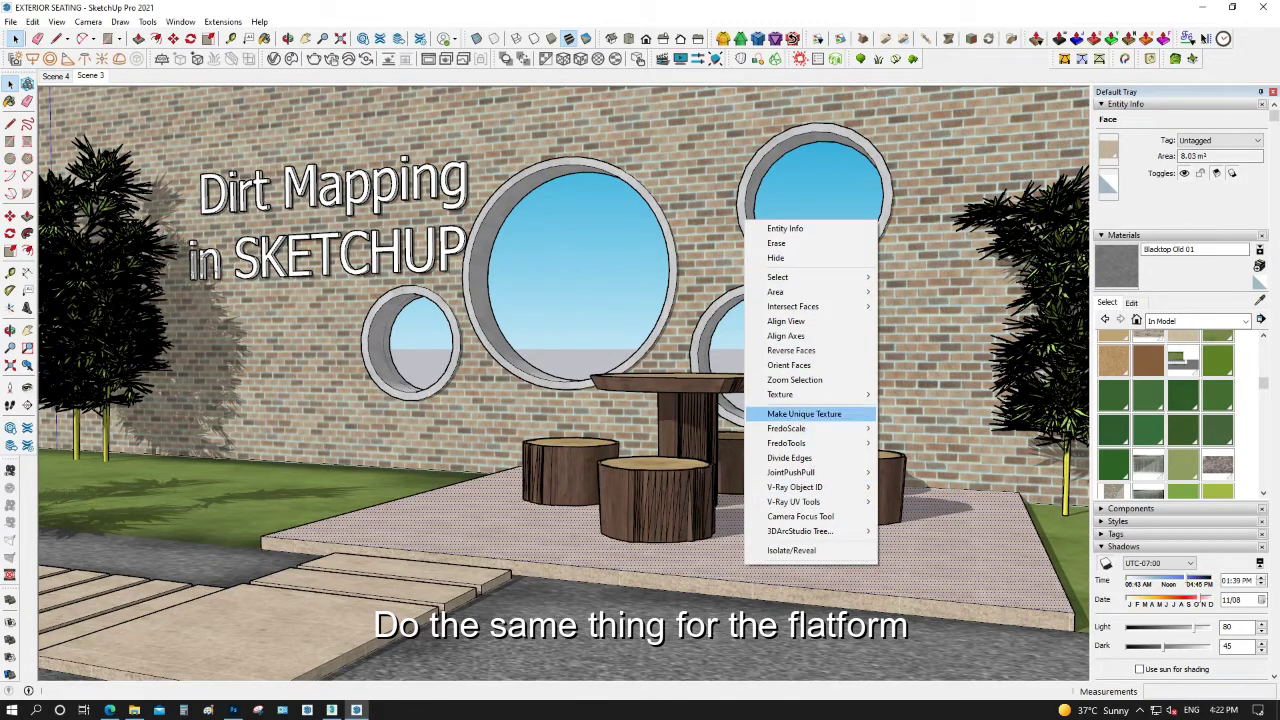
left_click(804, 413)
Confirm Photoshop as image editor and open the Tile Large Brown texture for editing
scroll(1166, 414, "up", 5)
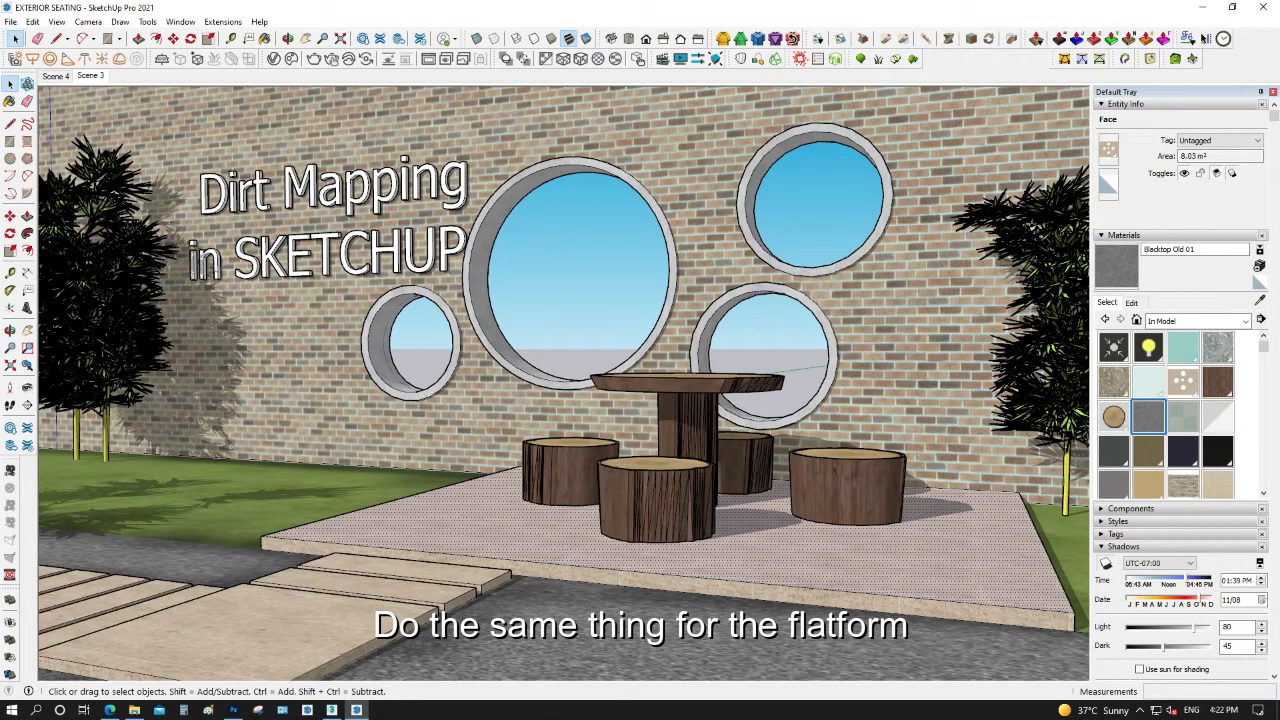
right_click(1183, 381)
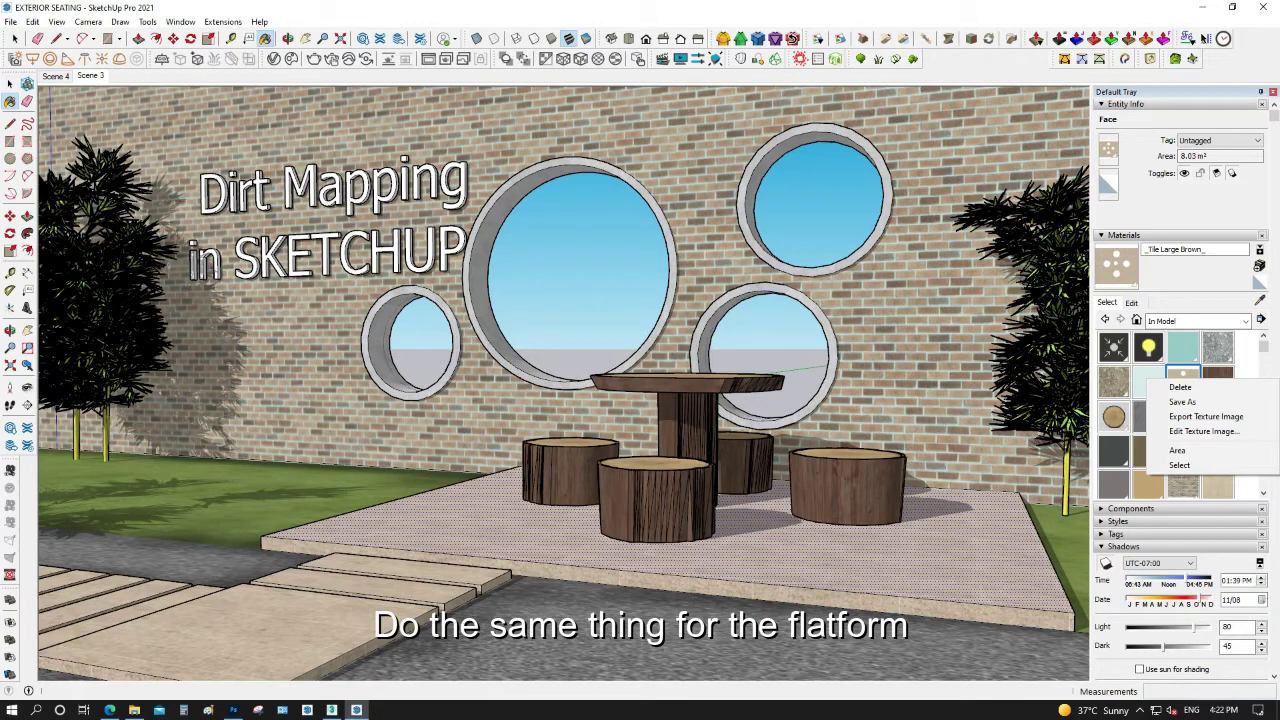
left_click(180, 21)
left_click(195, 103)
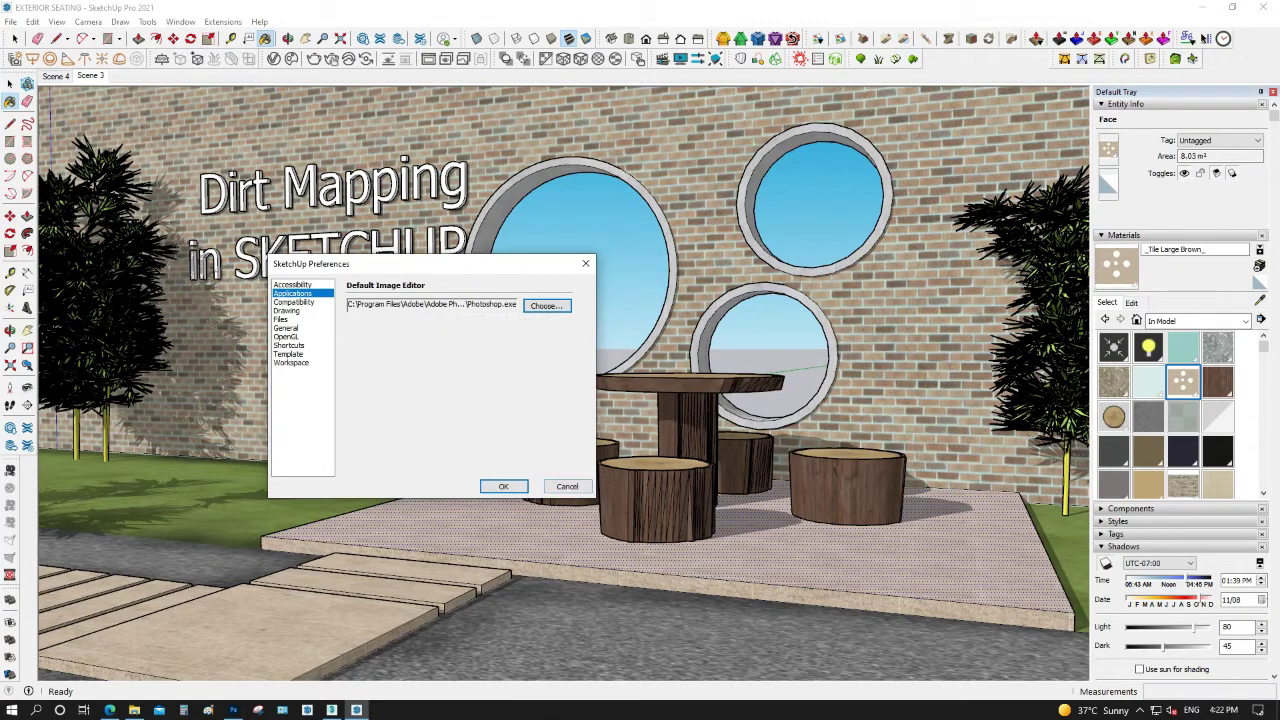
left_click(503, 486)
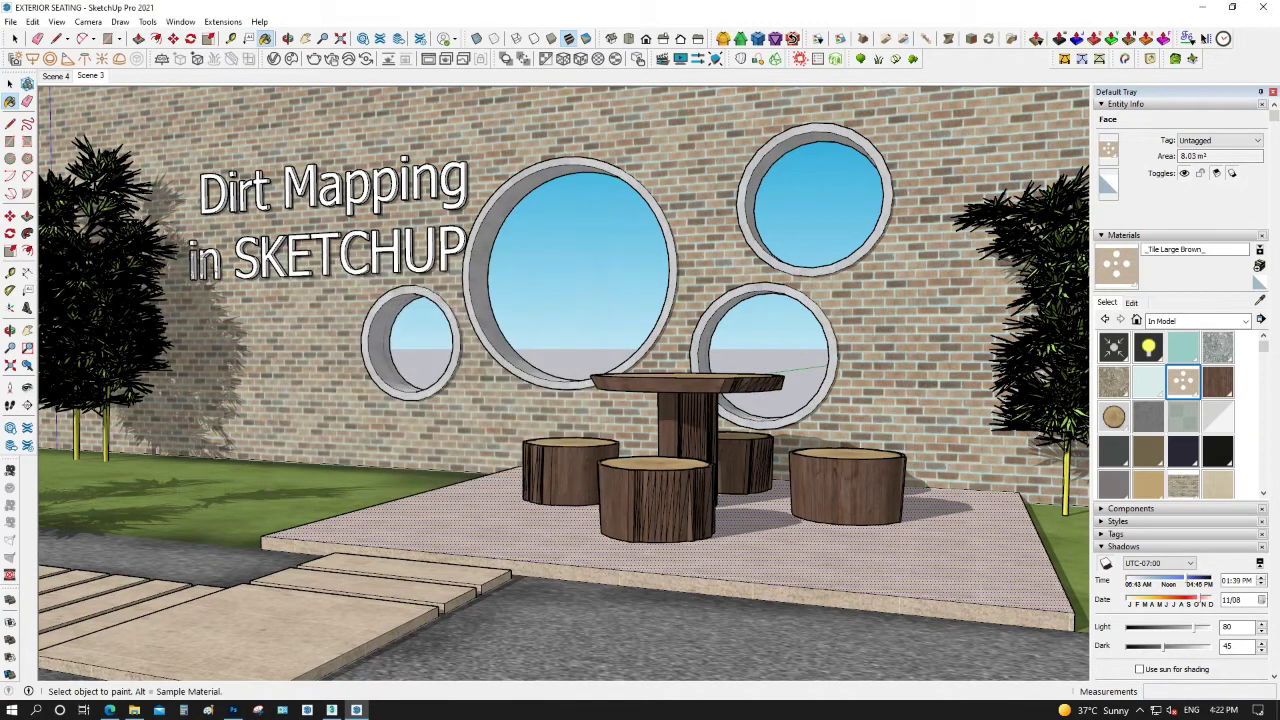
right_click(1172, 384)
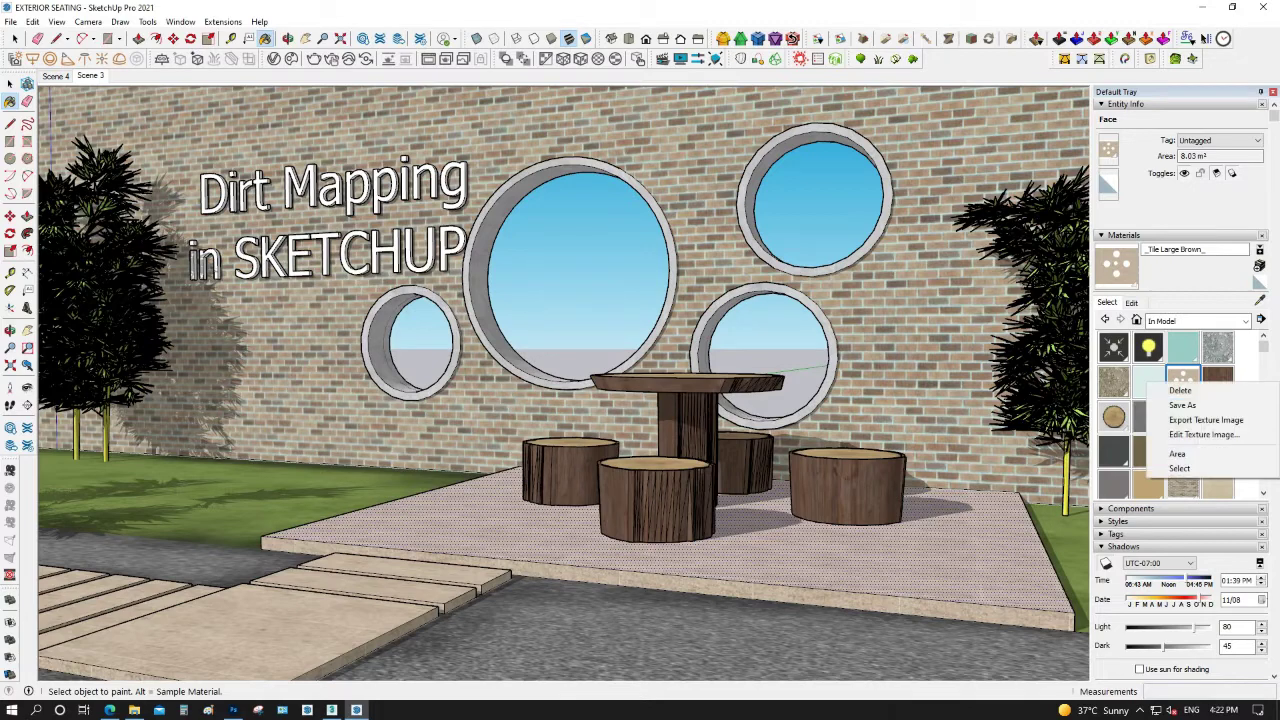
left_click(1205, 434)
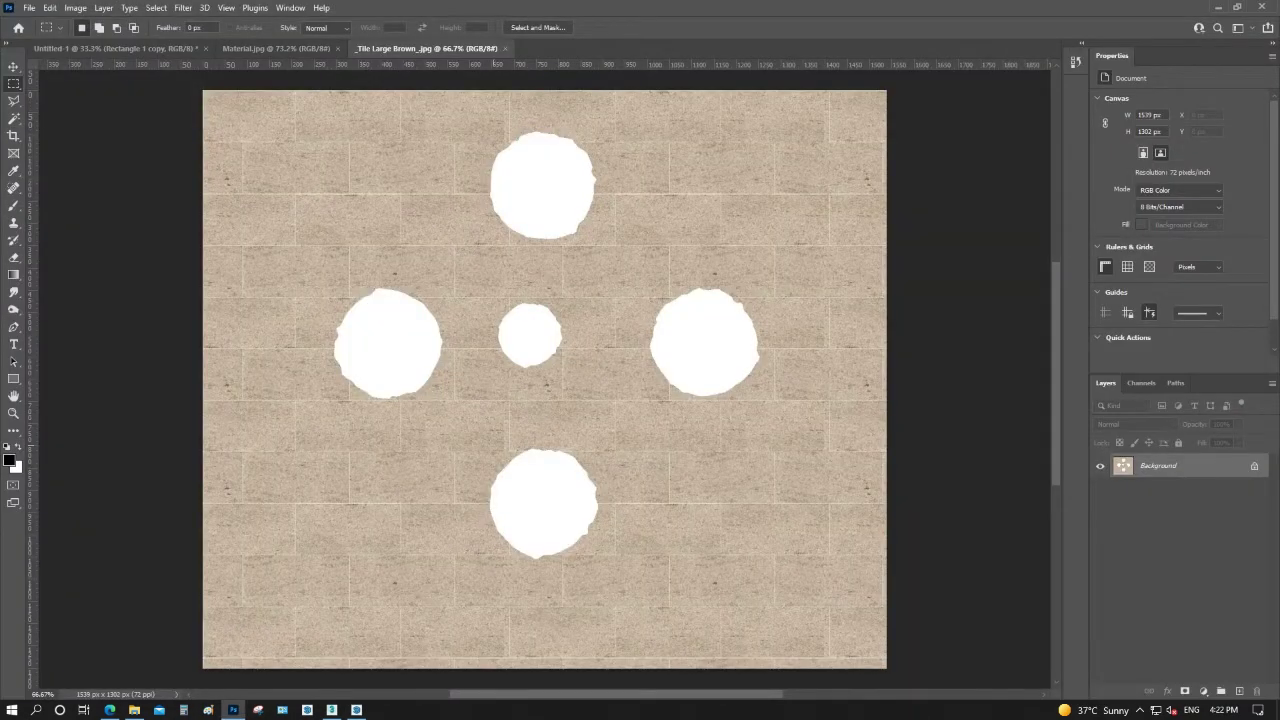
Burn dark stains around each white circular opening in the tile texture
key("o")
left_click_drag(470, 506, 460, 512)
mouse_move(505, 555)
left_mouse_down()
mouse_move(585, 550)
mouse_move(637, 514)
mouse_move(600, 460)
mouse_move(515, 450)
left_mouse_up()
mouse_move(652, 312)
left_mouse_down()
mouse_move(650, 395)
mouse_move(720, 402)
left_mouse_up()
mouse_move(760, 310)
left_mouse_down()
mouse_move(660, 285)
mouse_move(640, 355)
left_mouse_up()
mouse_move(745, 380)
left_mouse_down()
mouse_move(725, 395)
mouse_move(835, 365)
left_mouse_up()
mouse_move(515, 292)
left_mouse_down()
mouse_move(480, 360)
mouse_move(565, 380)
mouse_move(575, 242)
mouse_move(500, 115)
mouse_move(530, 260)
mouse_move(605, 245)
left_mouse_up()
mouse_move(430, 290)
left_mouse_down()
mouse_move(455, 390)
mouse_move(312, 300)
left_mouse_up()
mouse_move(325, 378)
left_mouse_down()
mouse_move(362, 292)
mouse_move(340, 322)
left_mouse_up()
mouse_move(355, 398)
left_mouse_down()
mouse_move(434, 396)
mouse_move(340, 415)
left_mouse_up()
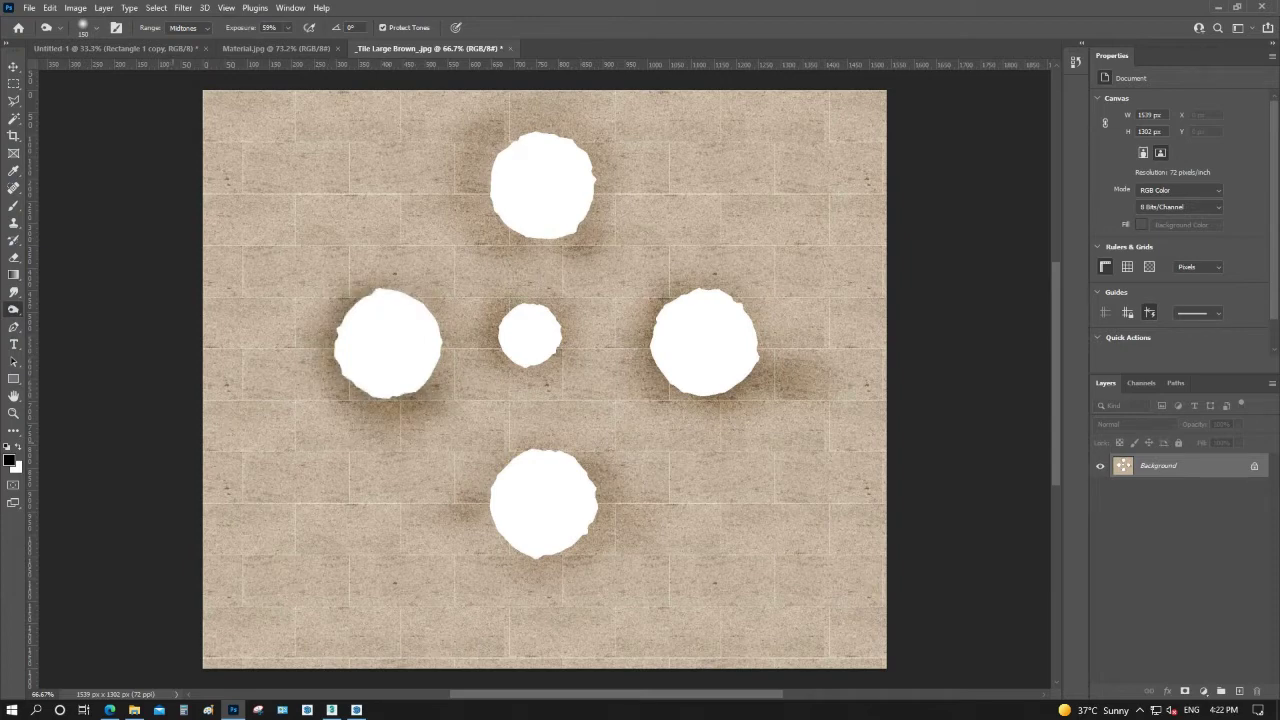
Burn stains down the texture's left edge, then zoom into the lower-right area
key("z")
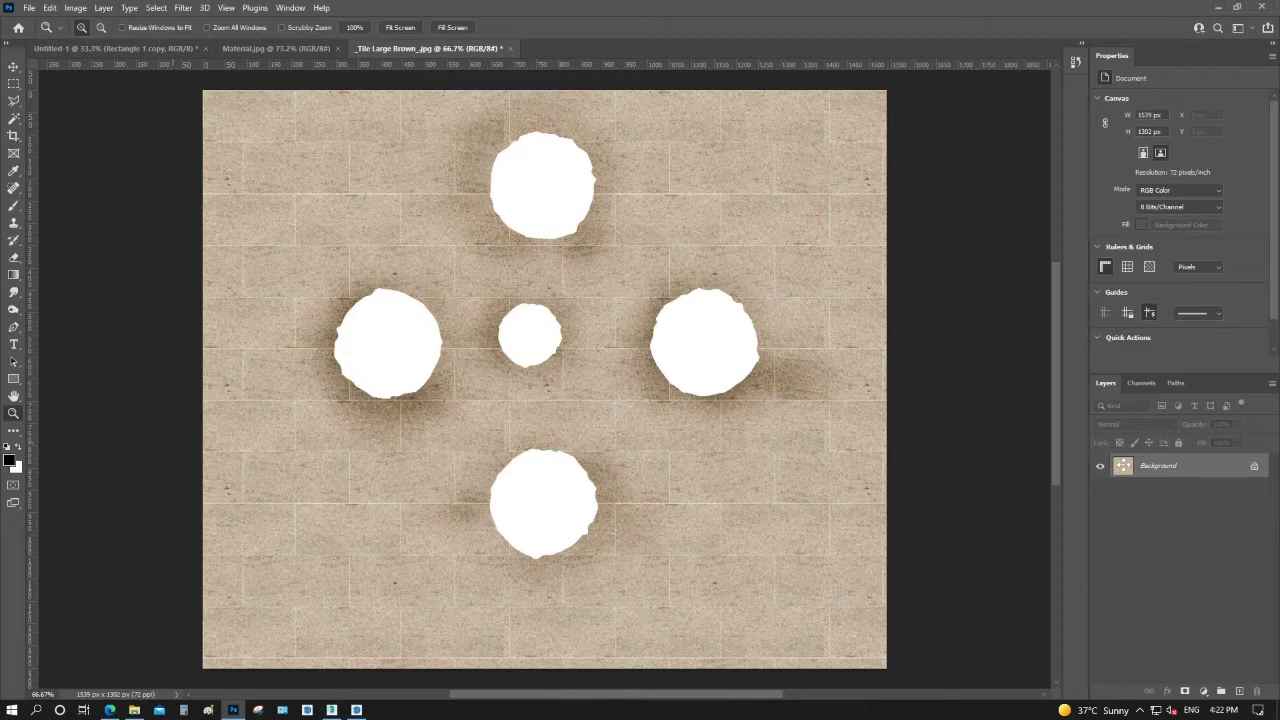
key("o")
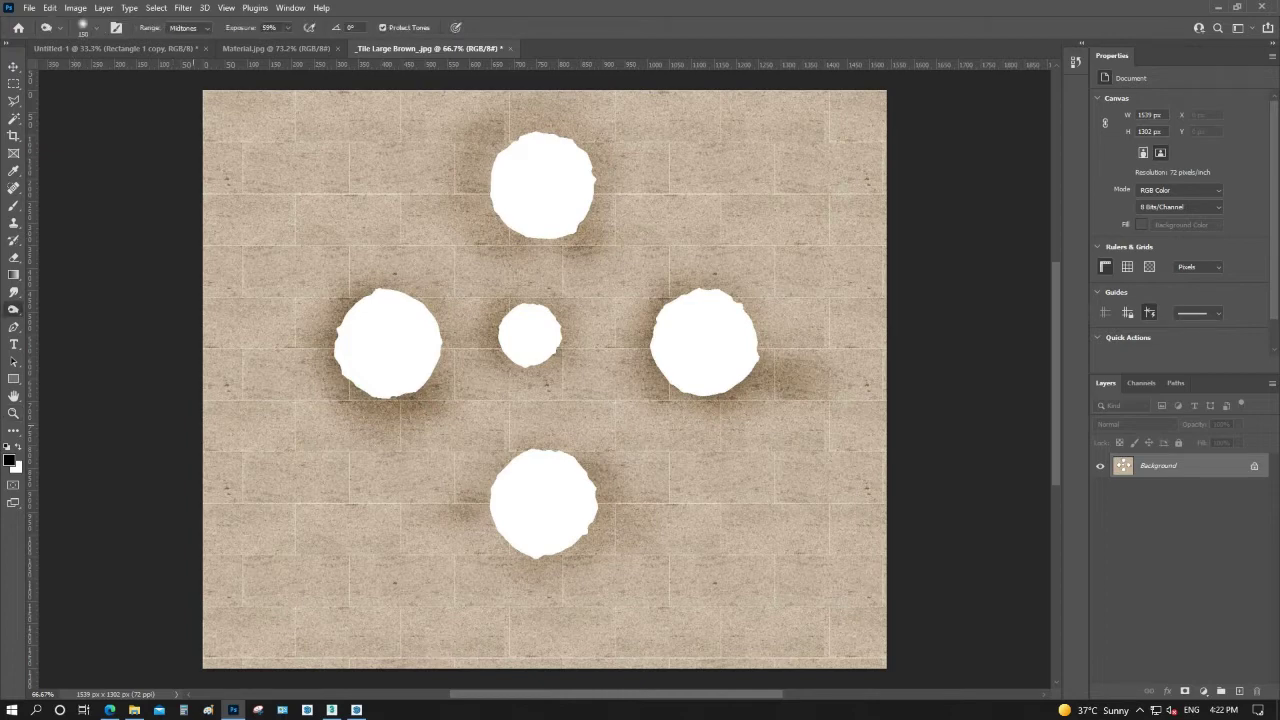
left_click_drag(205, 484, 205, 668)
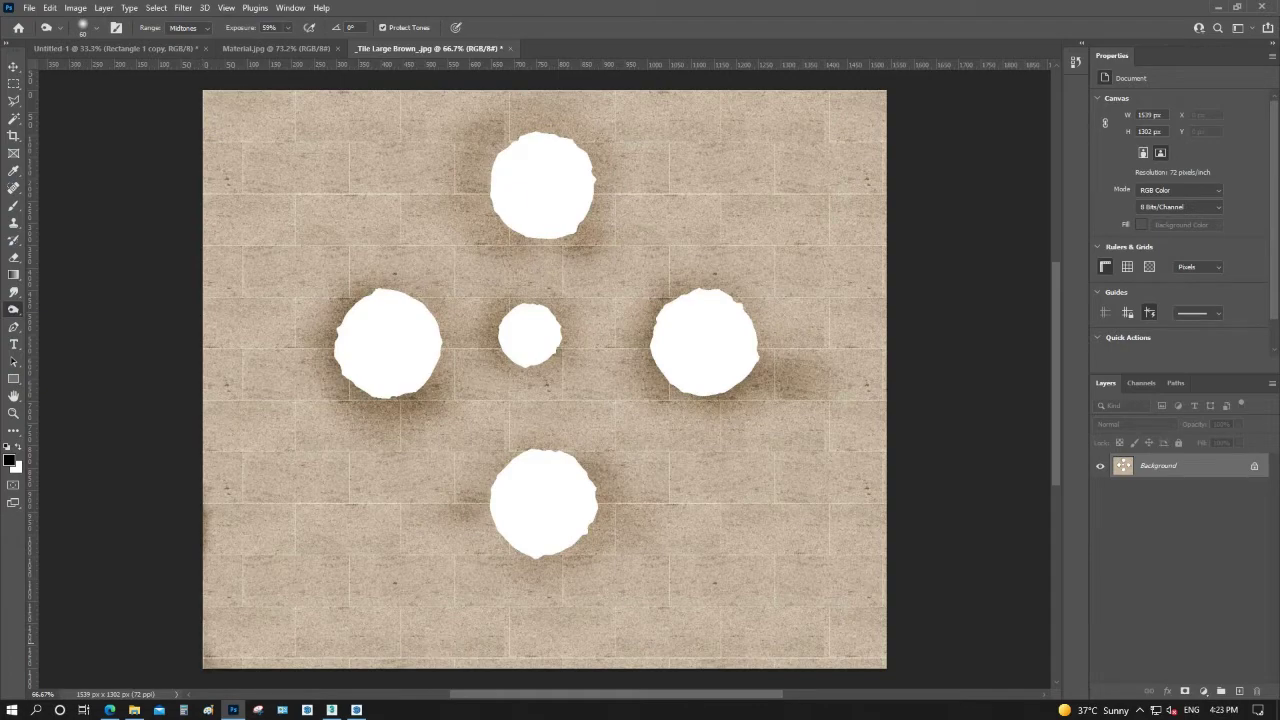
key("z")
left_click_drag(478, 522, 885, 684)
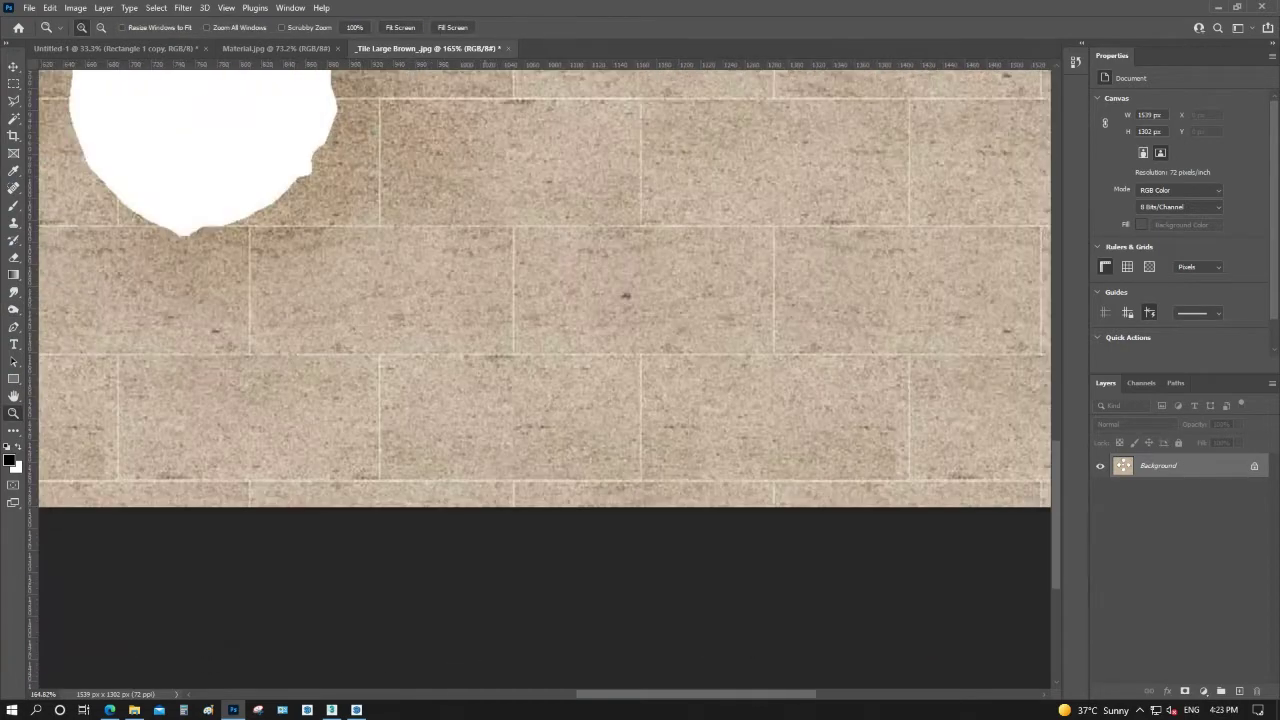
Burn the texture's bottom edge and darken the corners of one lower tile
key("o")
left_click_drag(330, 497, 720, 500)
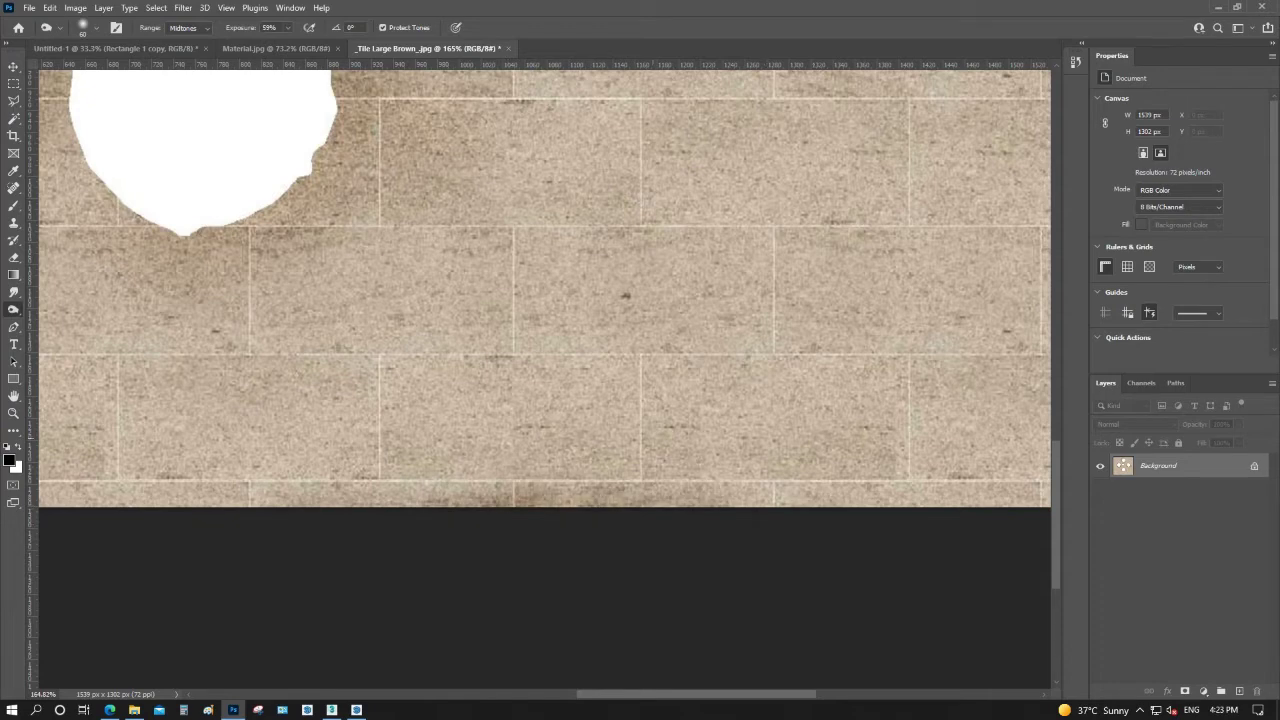
key("m")
left_click_drag(640, 354, 909, 481)
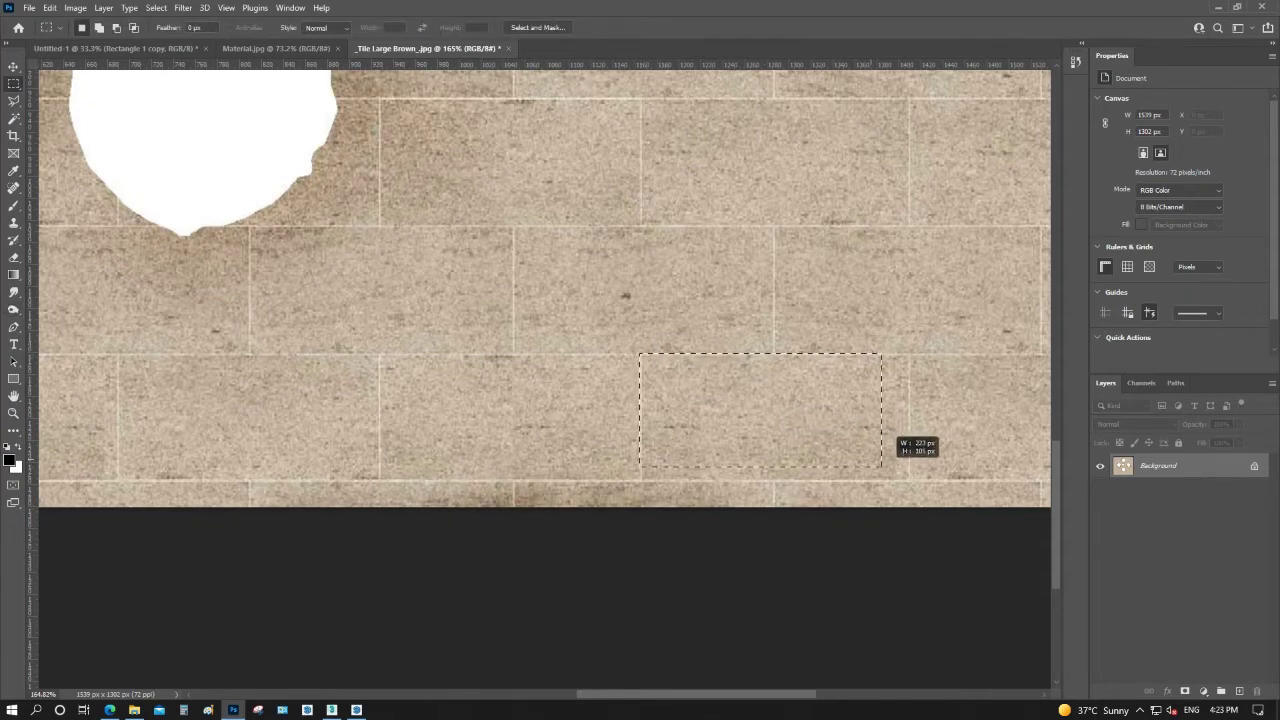
key("o")
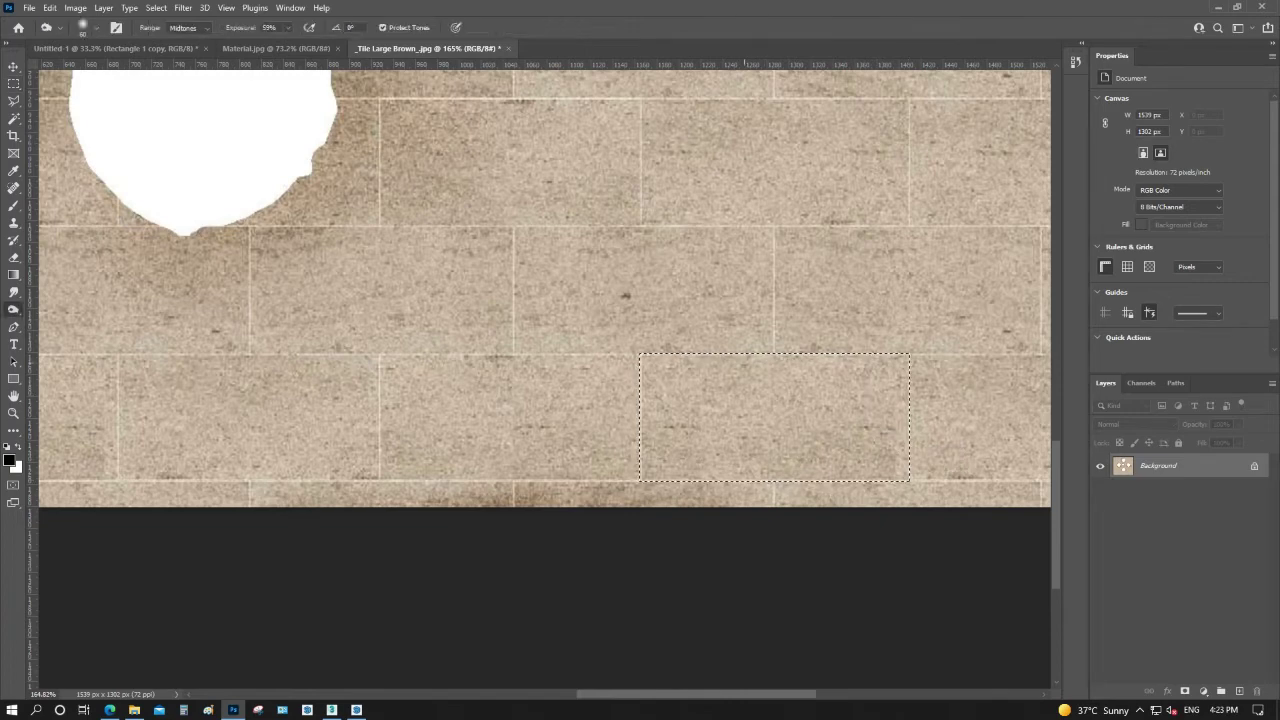
left_click_drag(650, 440, 652, 478)
left_click_drag(900, 462, 830, 476)
left_click_drag(900, 366, 838, 362)
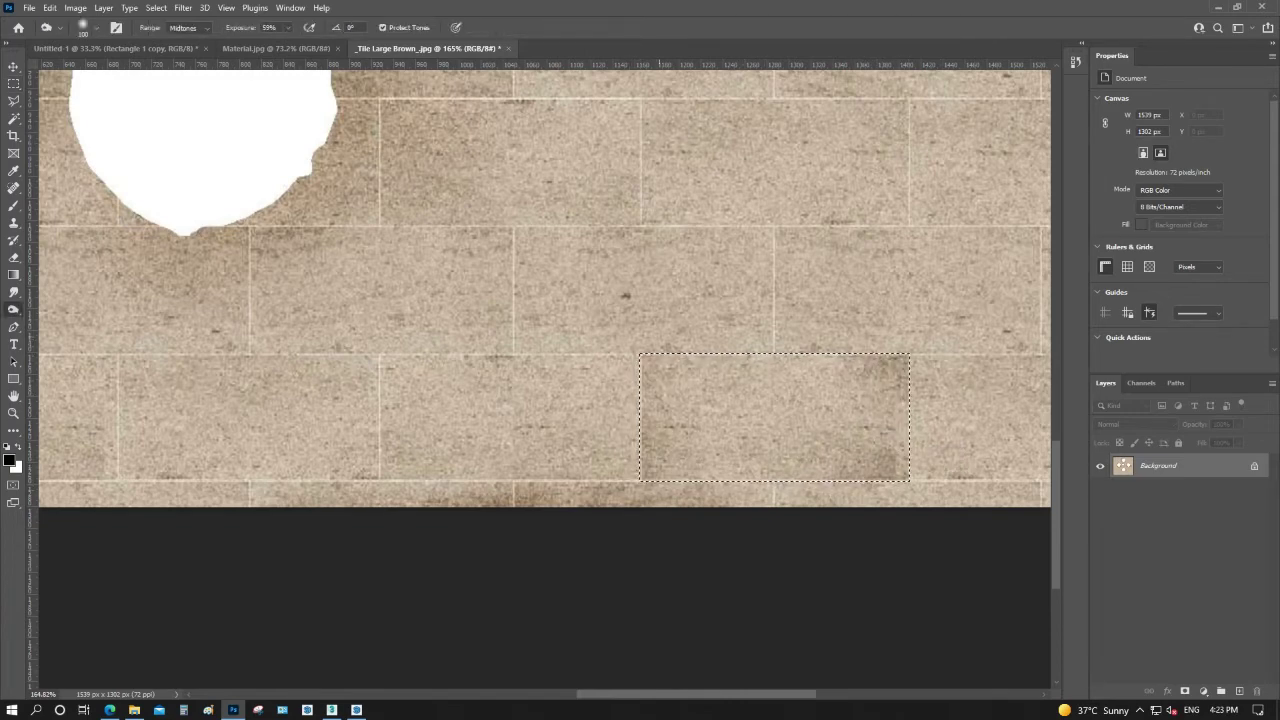
key("ctrl+d")
Select a middle-row tile, then deselect and fit the whole texture in the window
key("m")
left_click_drag(600, 350, 337, 537)
left_click_drag(375, 286, 645, 410)
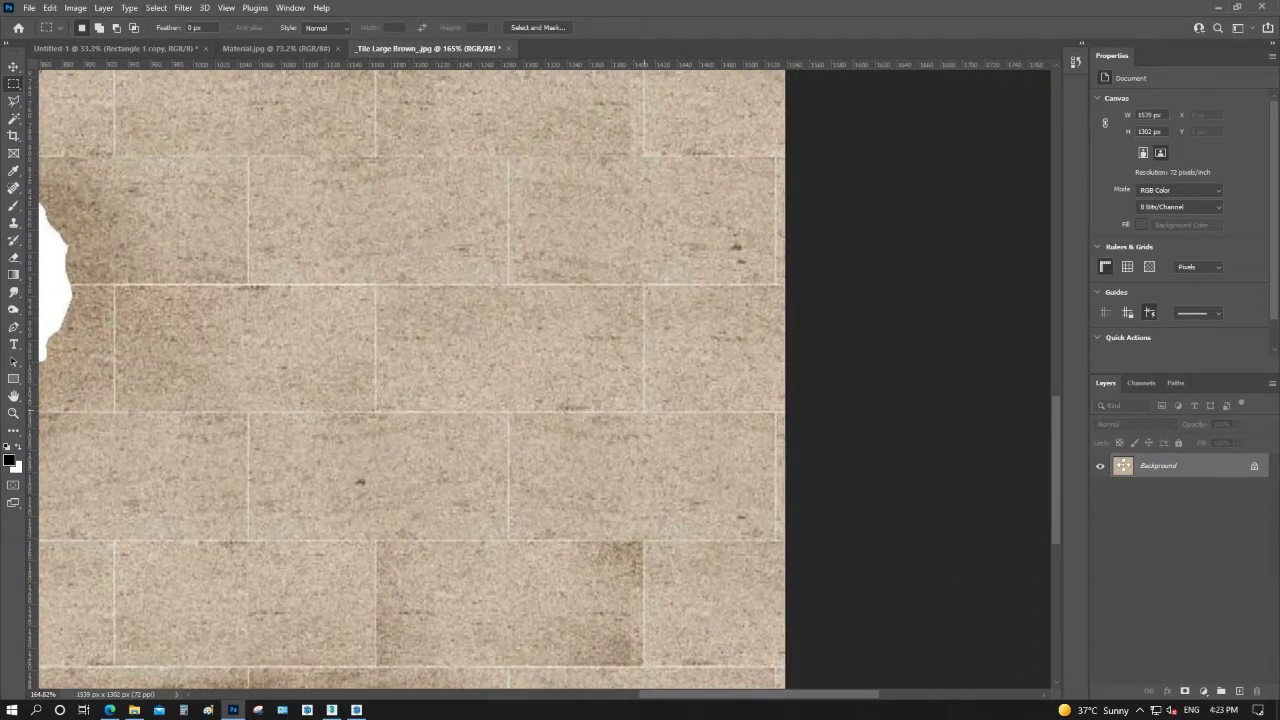
key("o")
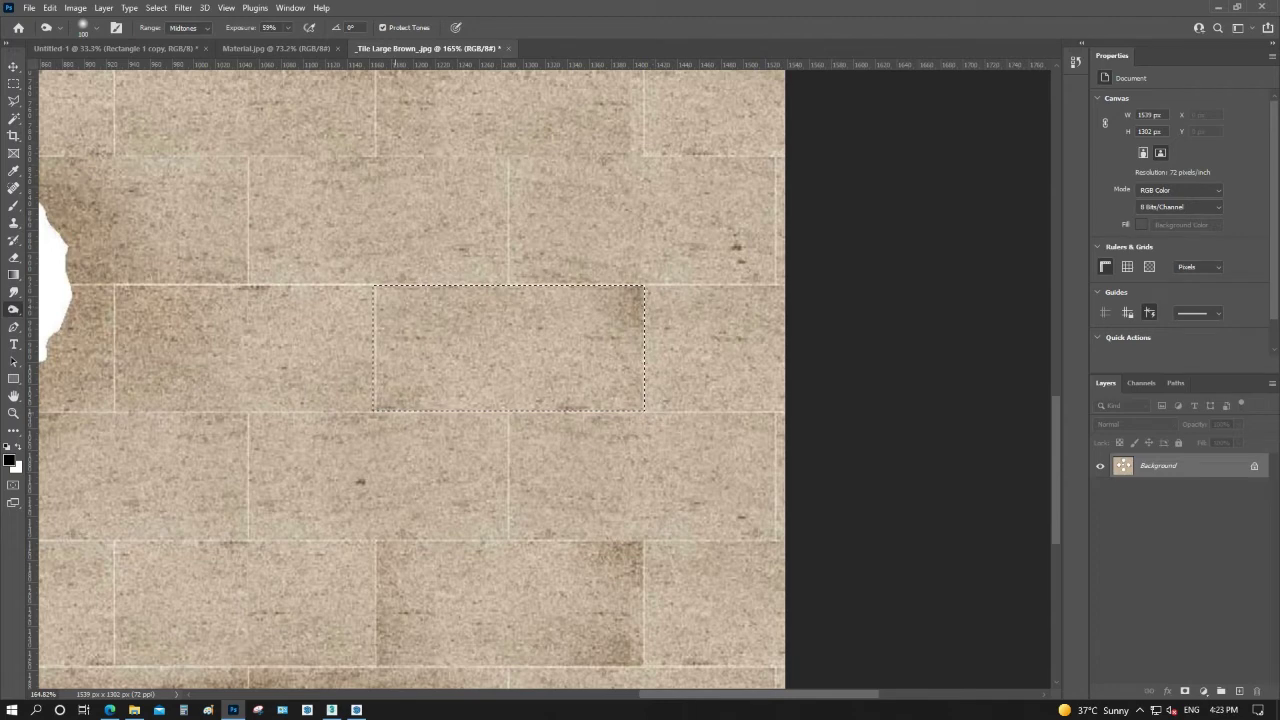
key("m")
key("ctrl+d")
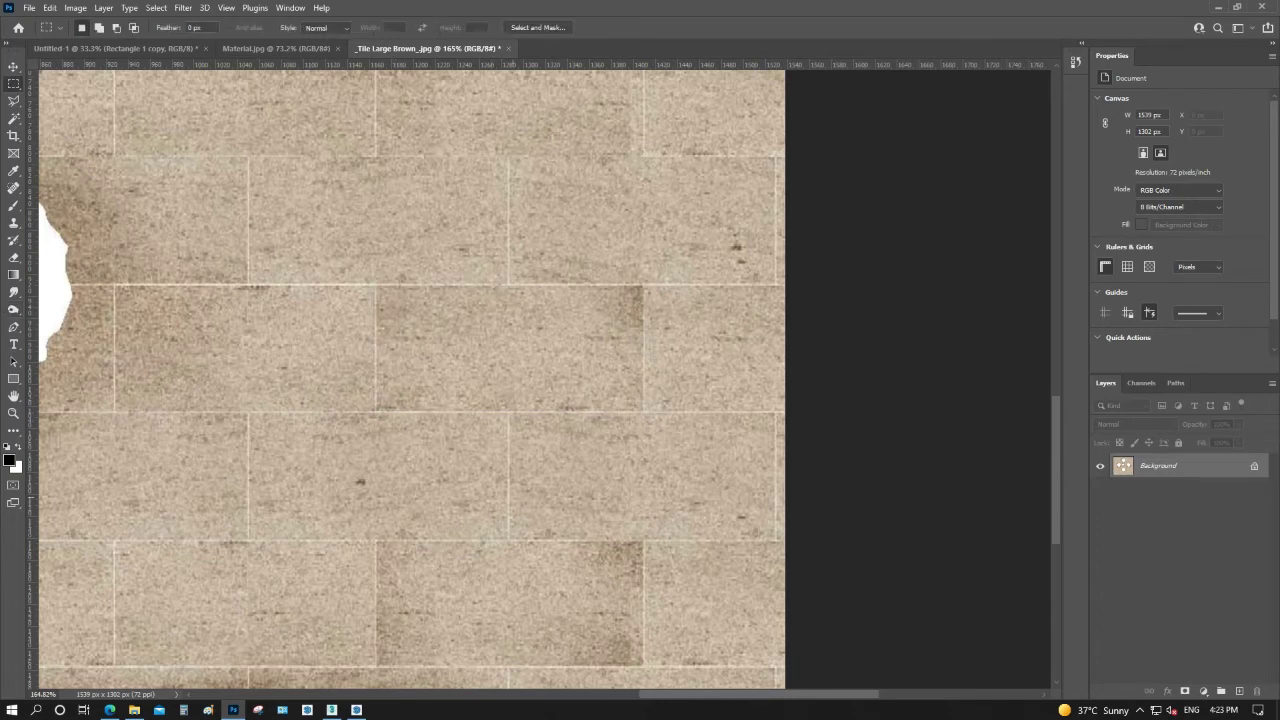
key("ctrl+0")
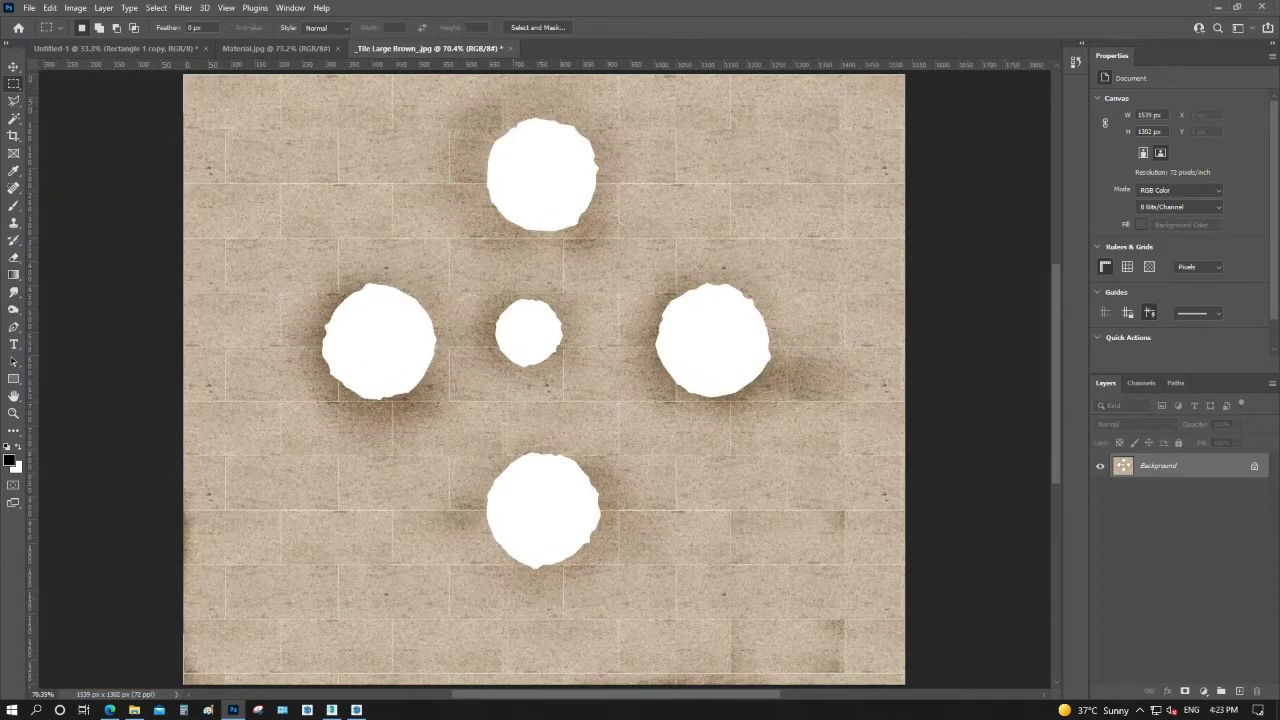
Zoom into the lower texture and burn uneven stains on two lower-row tiles
key("z")
left_click_drag(671, 521, 200, 648)
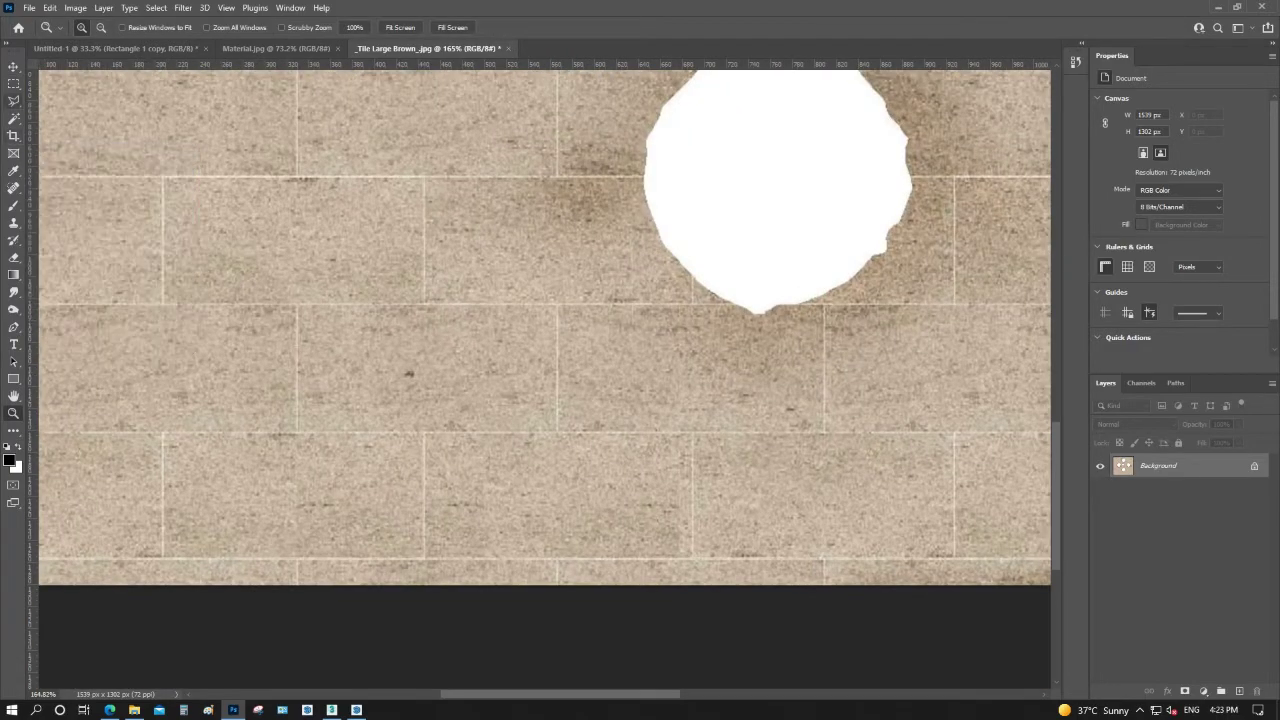
left_click(14, 84)
left_click_drag(296, 302, 559, 431)
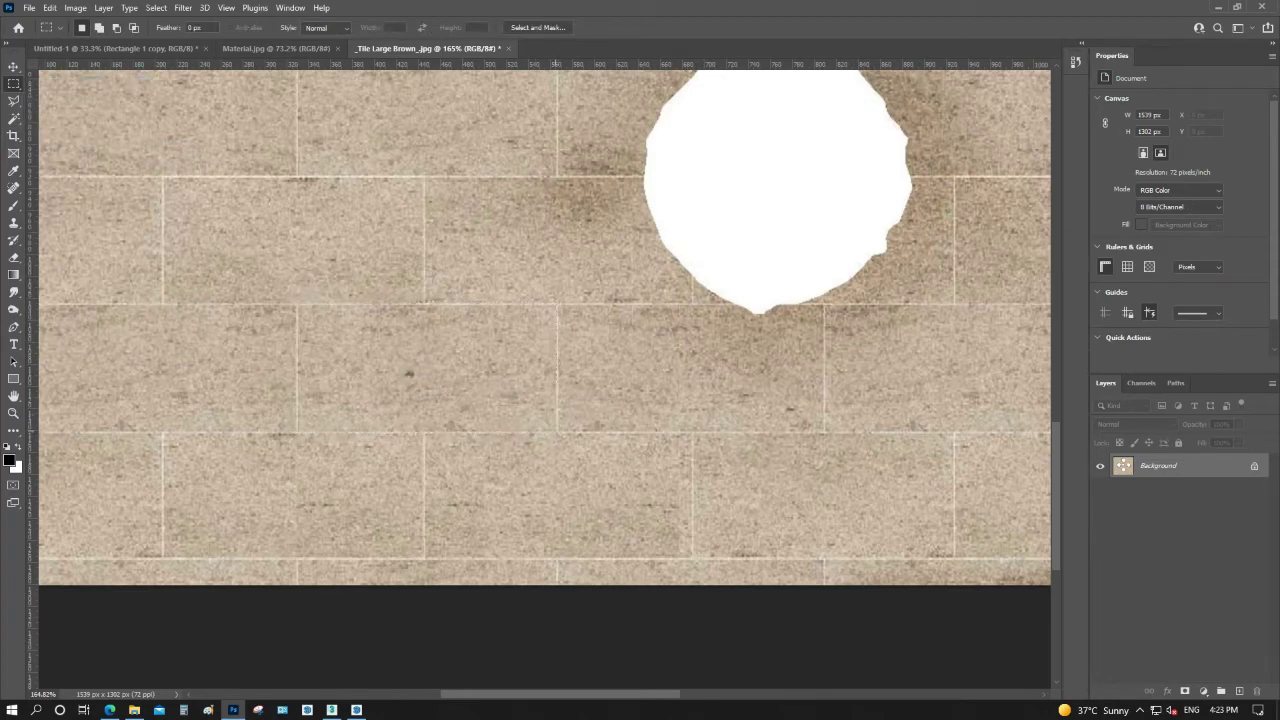
key("o")
left_click_drag(545, 408, 311, 413)
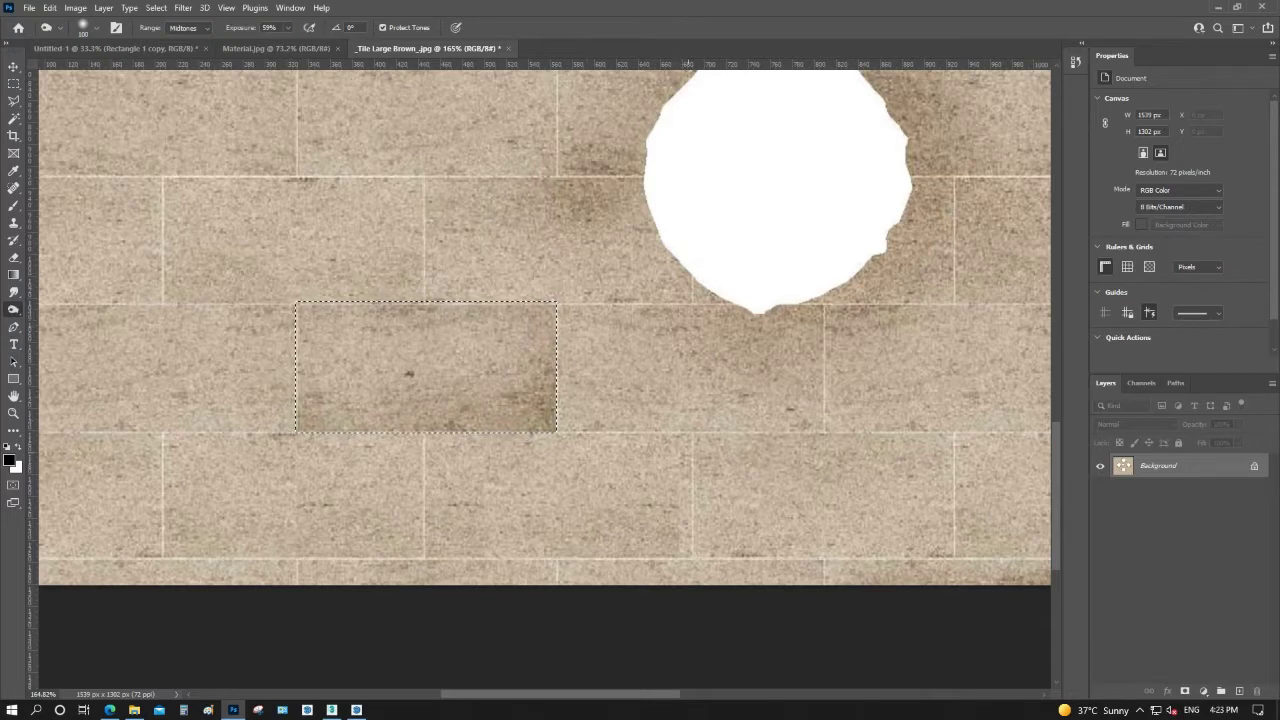
key("m")
left_click_drag(692, 434, 953, 557)
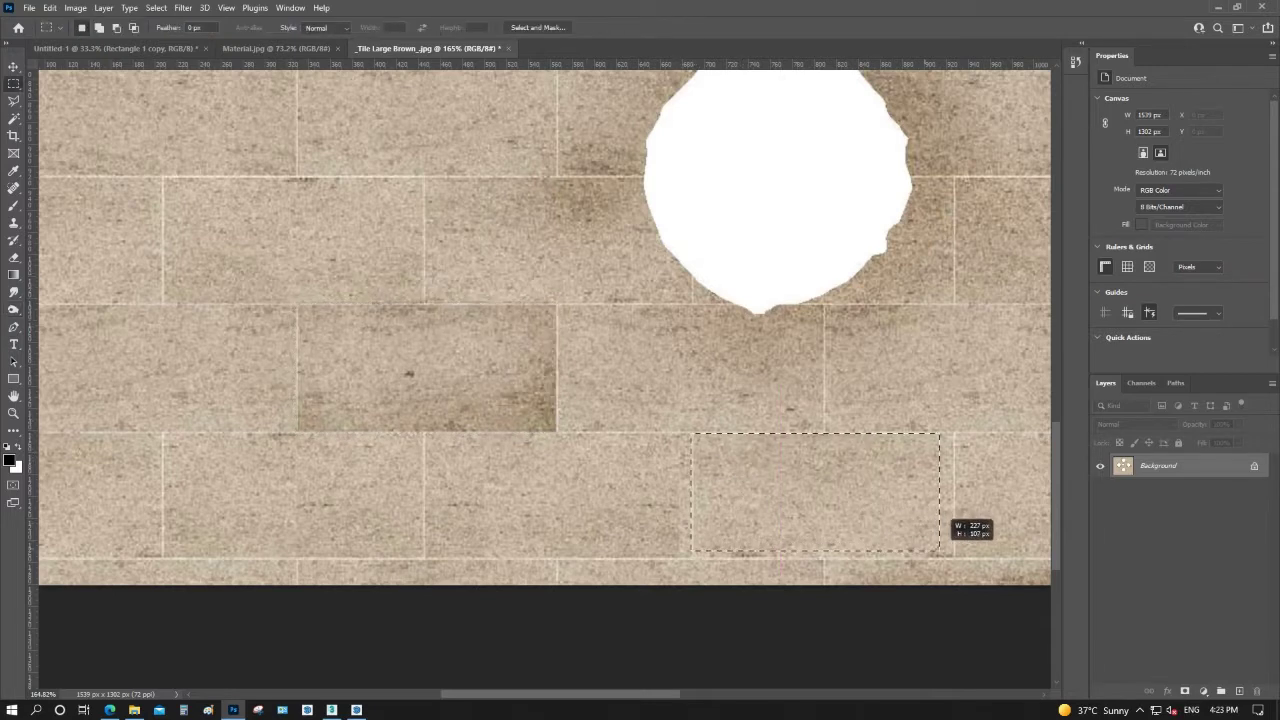
key("o")
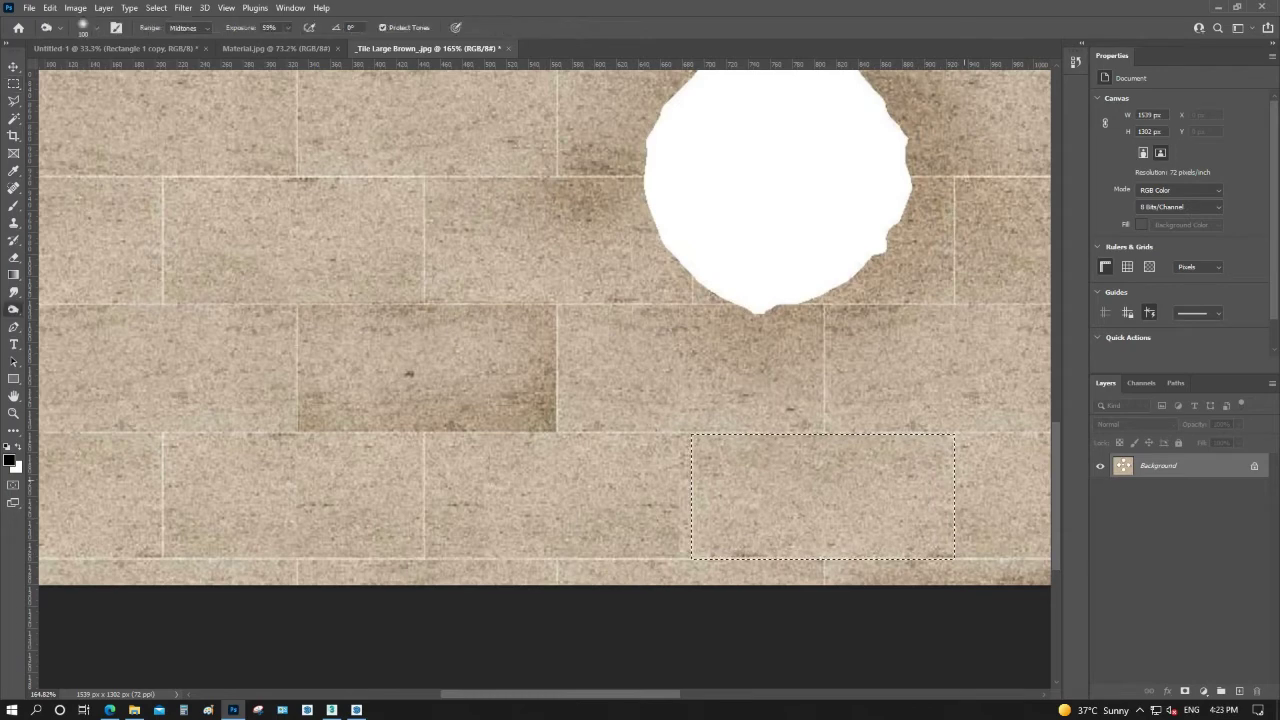
mouse_move(945, 440)
left_mouse_down()
mouse_move(935, 485)
mouse_move(815, 445)
mouse_move(700, 485)
left_mouse_up()
left_click_drag(952, 548, 930, 555)
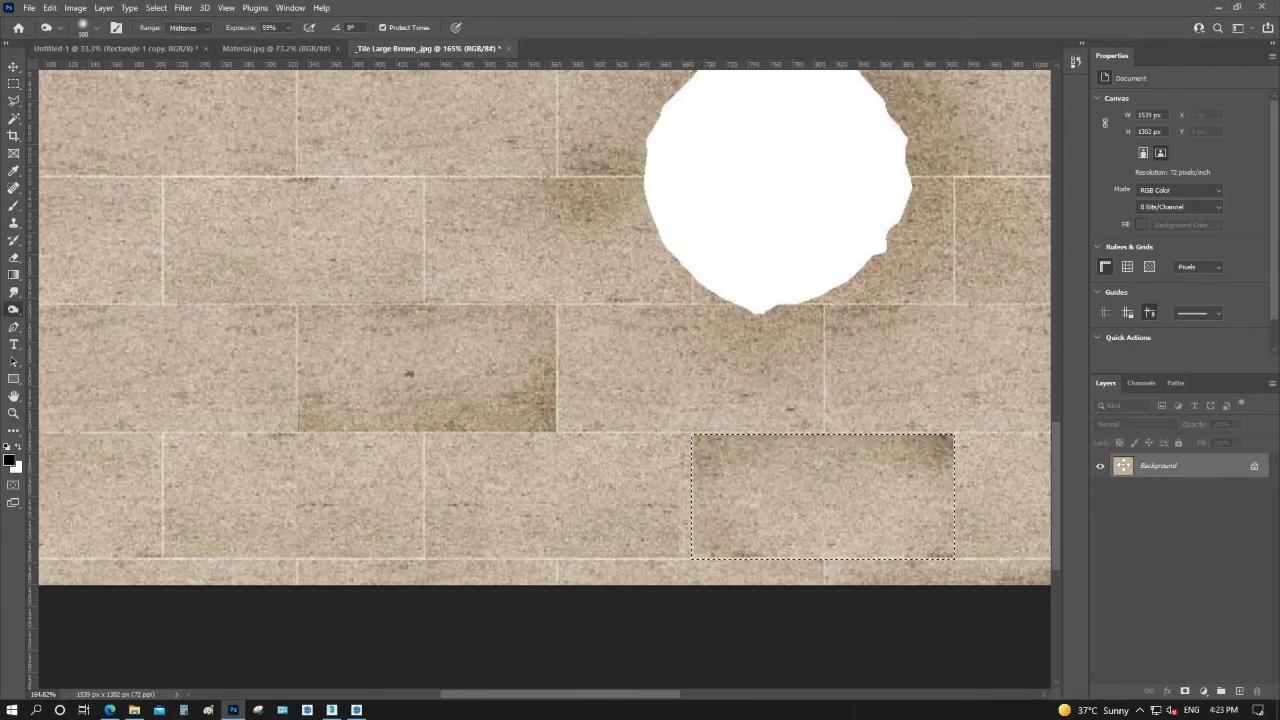
key("ctrl+d")
Burn stains on a left-side tile, then fit the texture and preview its tiling offset
key("m")
mouse_move(600, 300)
left_mouse_down()
mouse_move(715, 565)
mouse_move(777, 580)
left_mouse_up()
left_click_drag(241, 340, 508, 466)
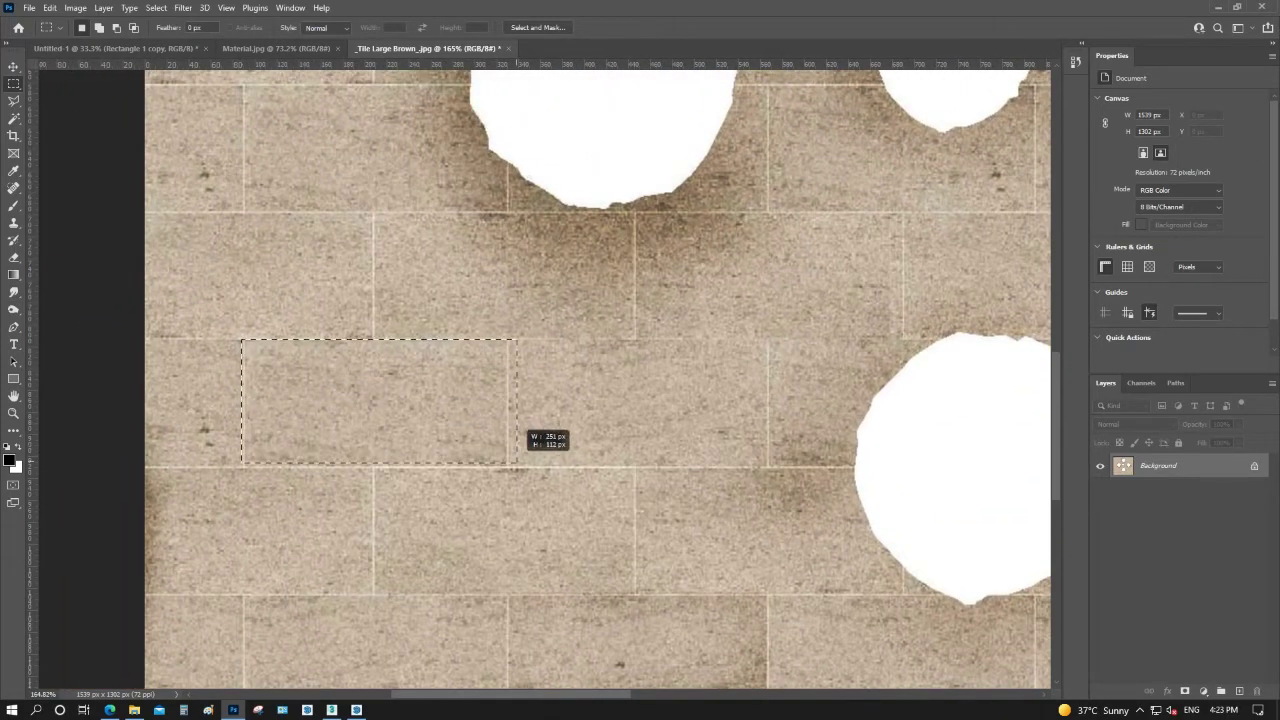
key("o")
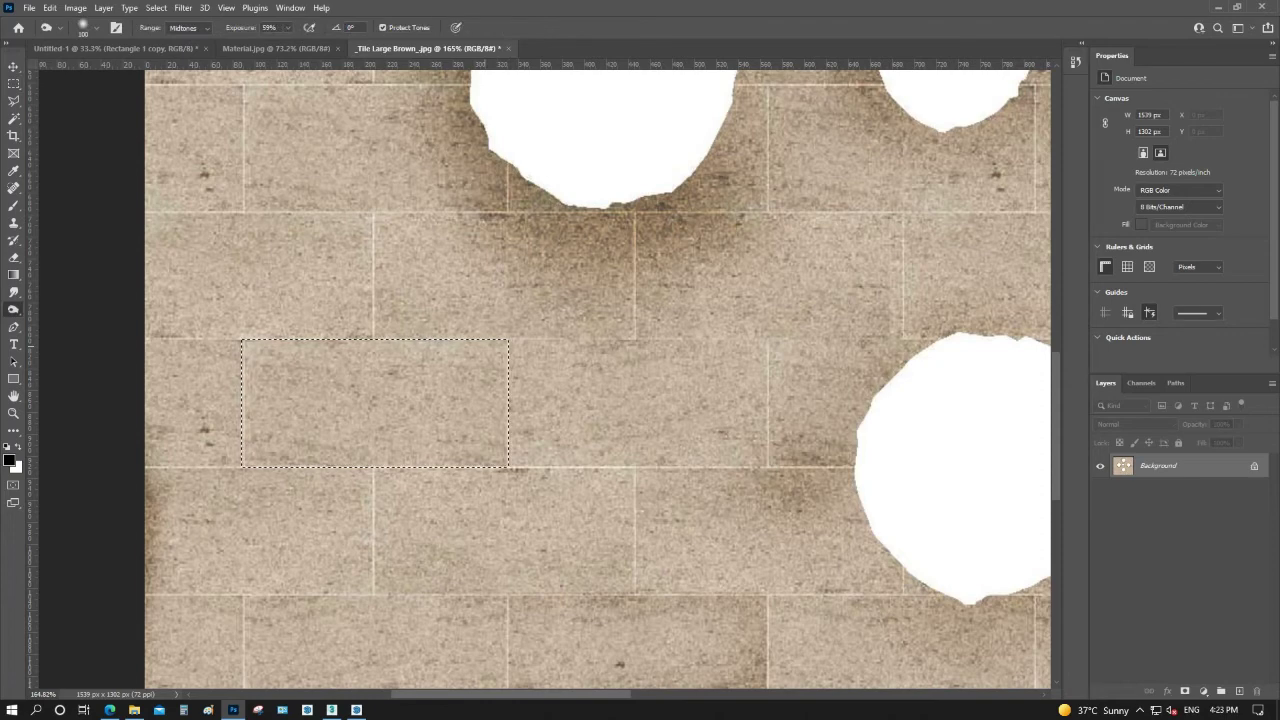
left_click_drag(502, 388, 488, 455)
mouse_move(262, 460)
left_mouse_down()
mouse_move(258, 412)
mouse_move(300, 360)
mouse_move(445, 352)
mouse_move(262, 380)
left_mouse_up()
key("m")
key("ctrl+d")
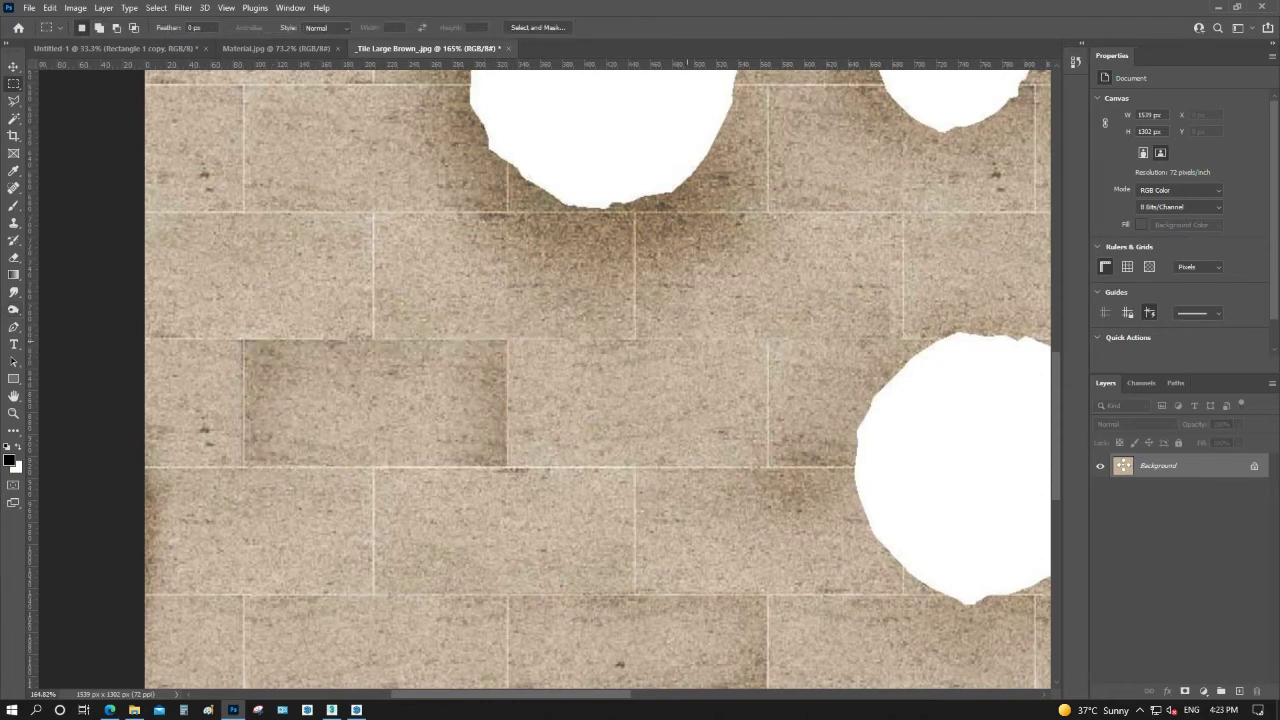
key("ctrl+0")
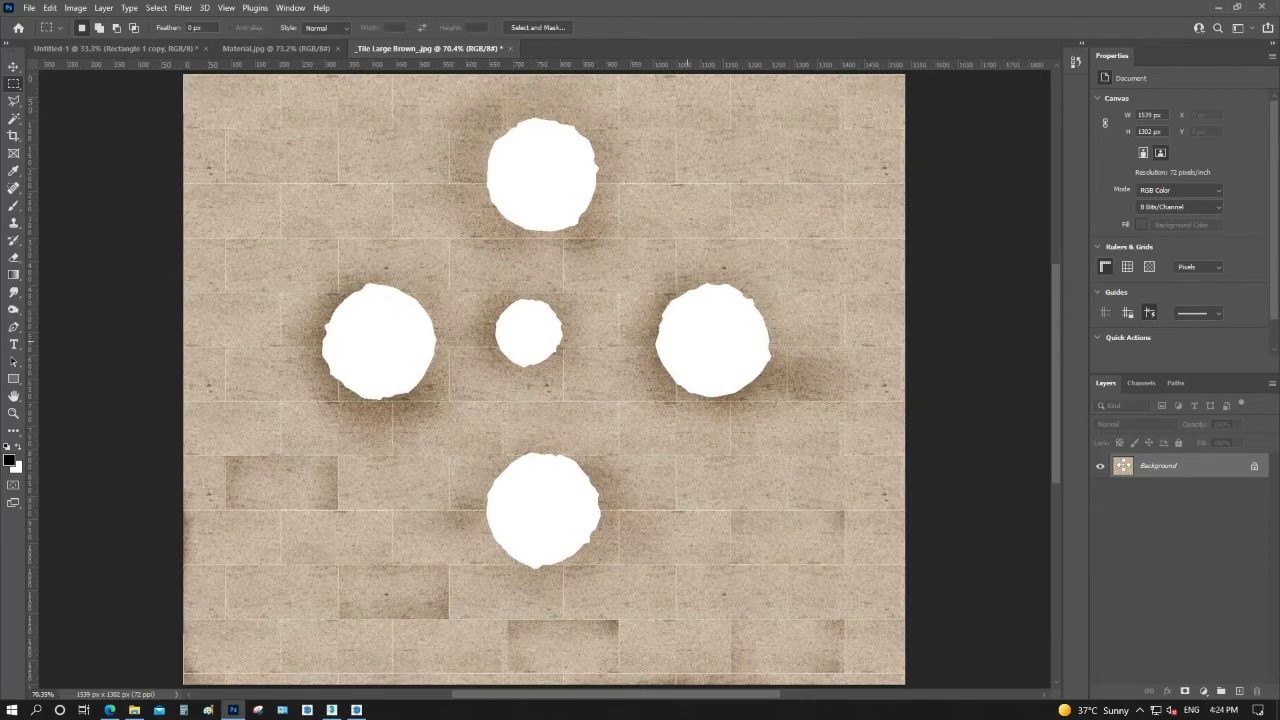
key("ctrl+alt+f")
key("Escape")
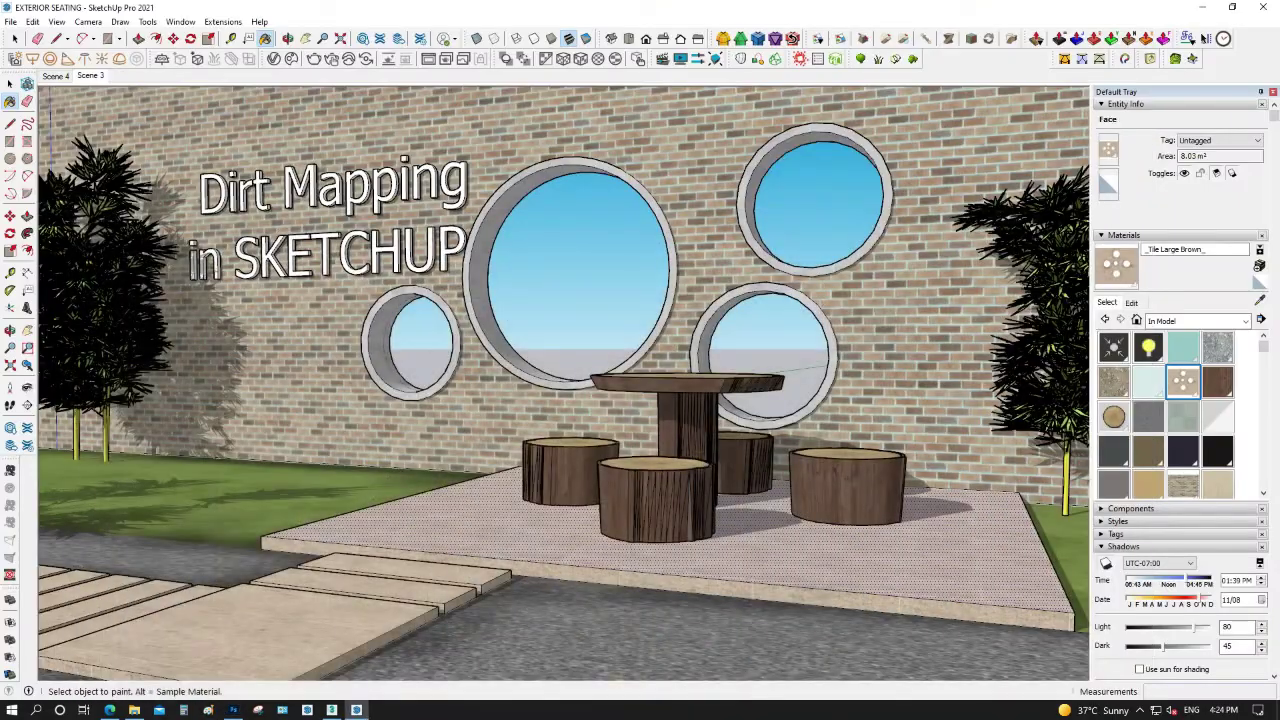
Make the 0.19 m² platform face's texture unique as _Tile Large Brown_#1 and edit it in Photoshop
key("space")
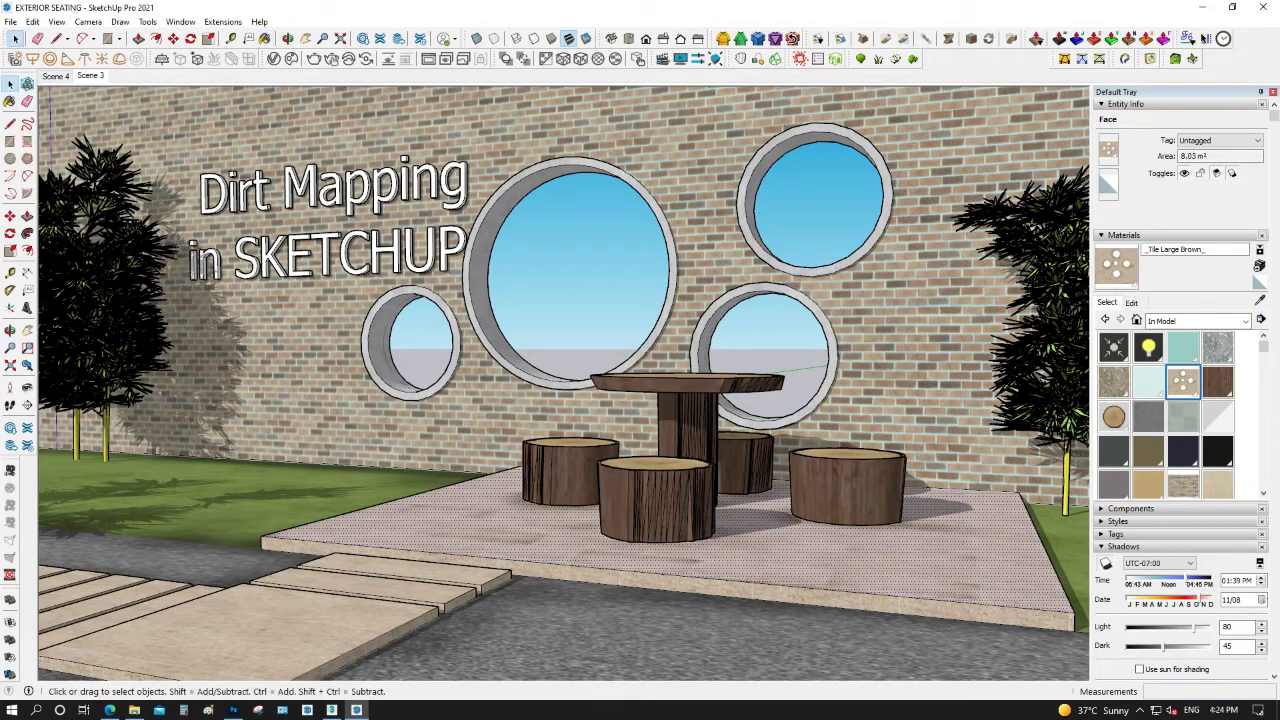
key("ctrl+t")
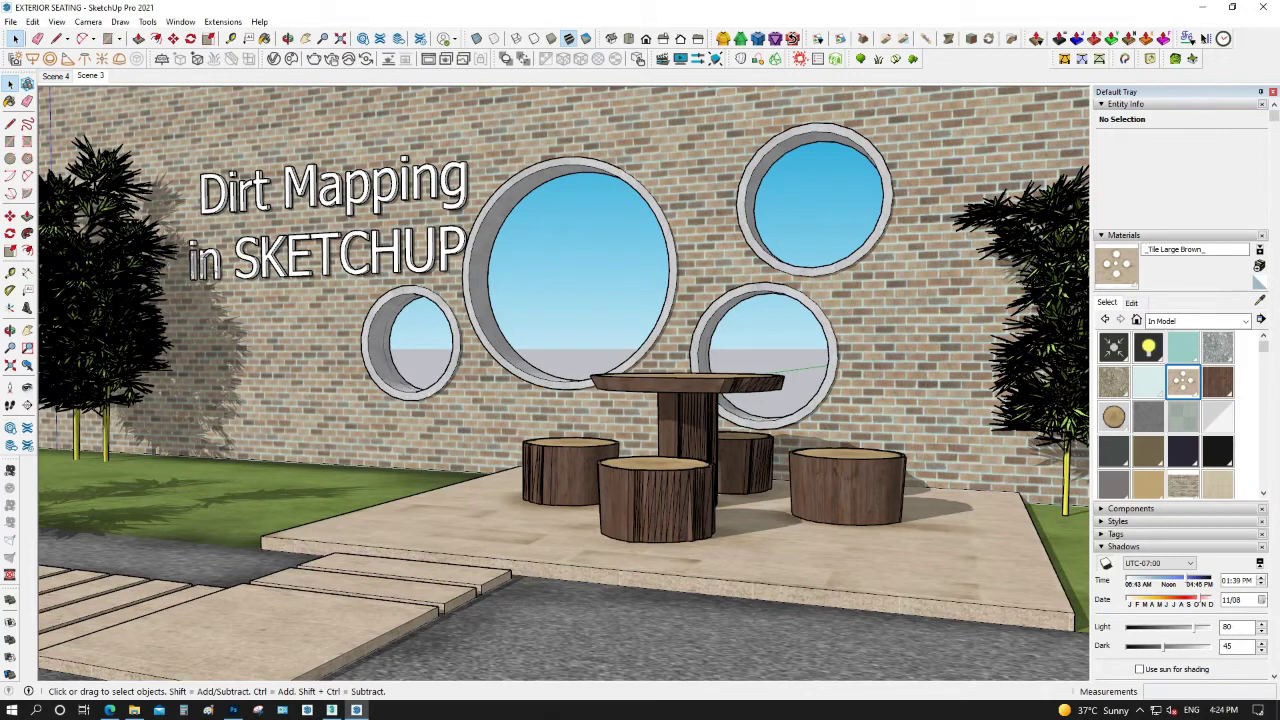
right_click(676, 240)
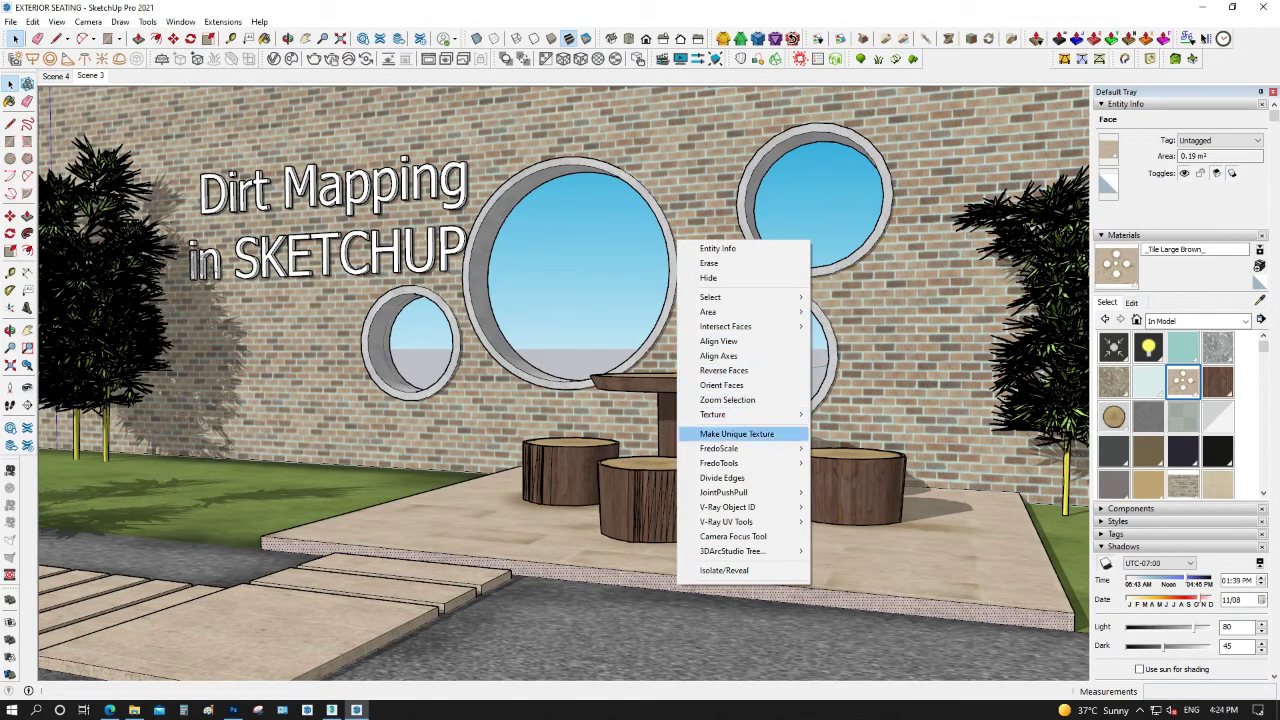
left_click(736, 433)
left_click(1218, 380)
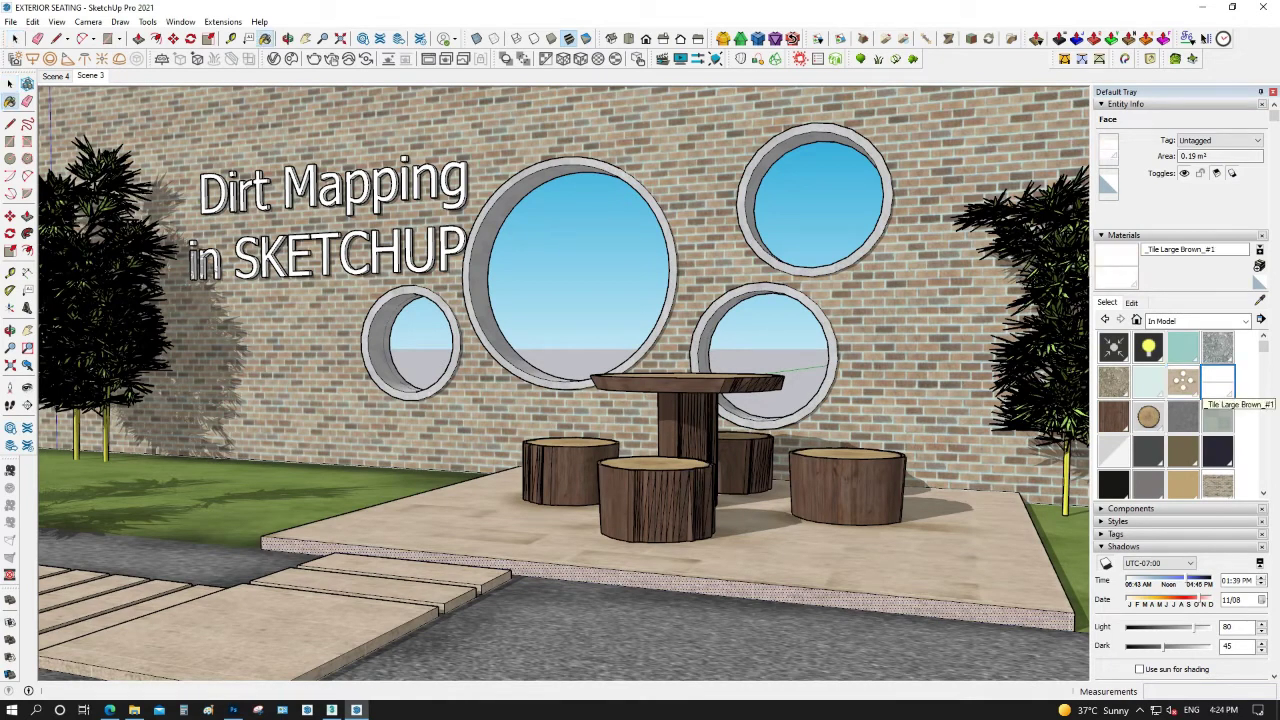
right_click(1215, 383)
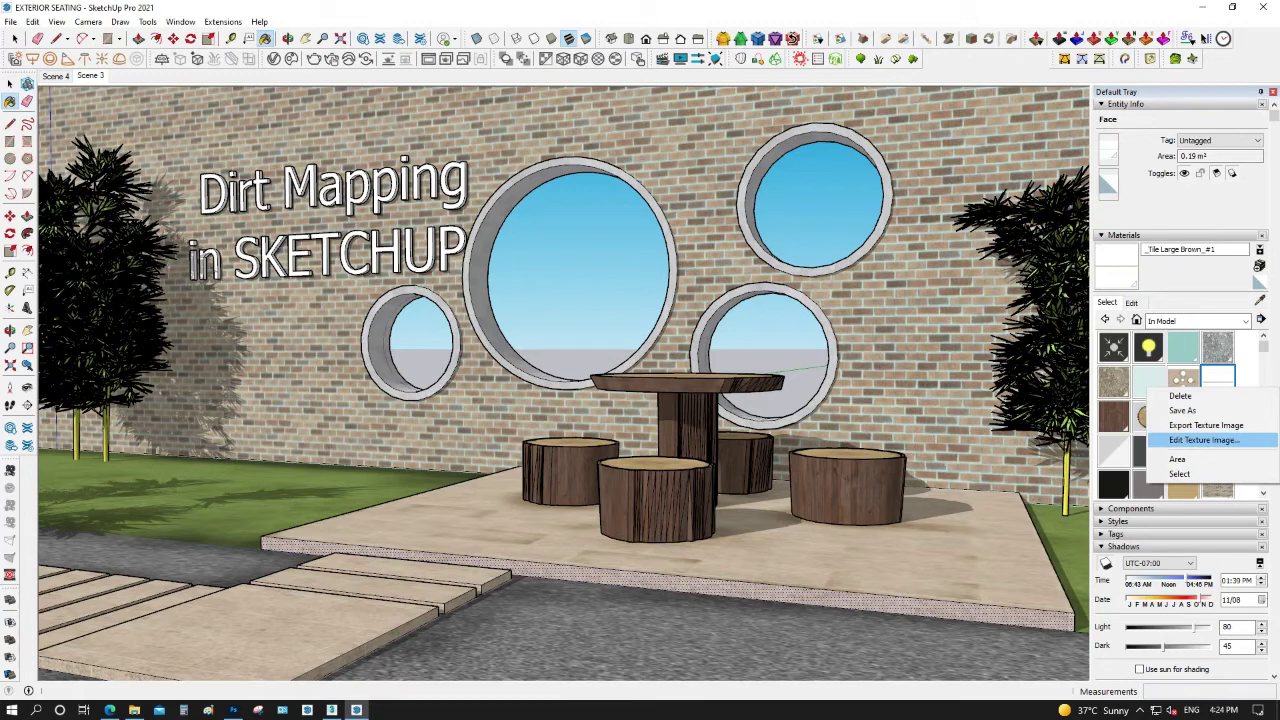
left_click(1204, 440)
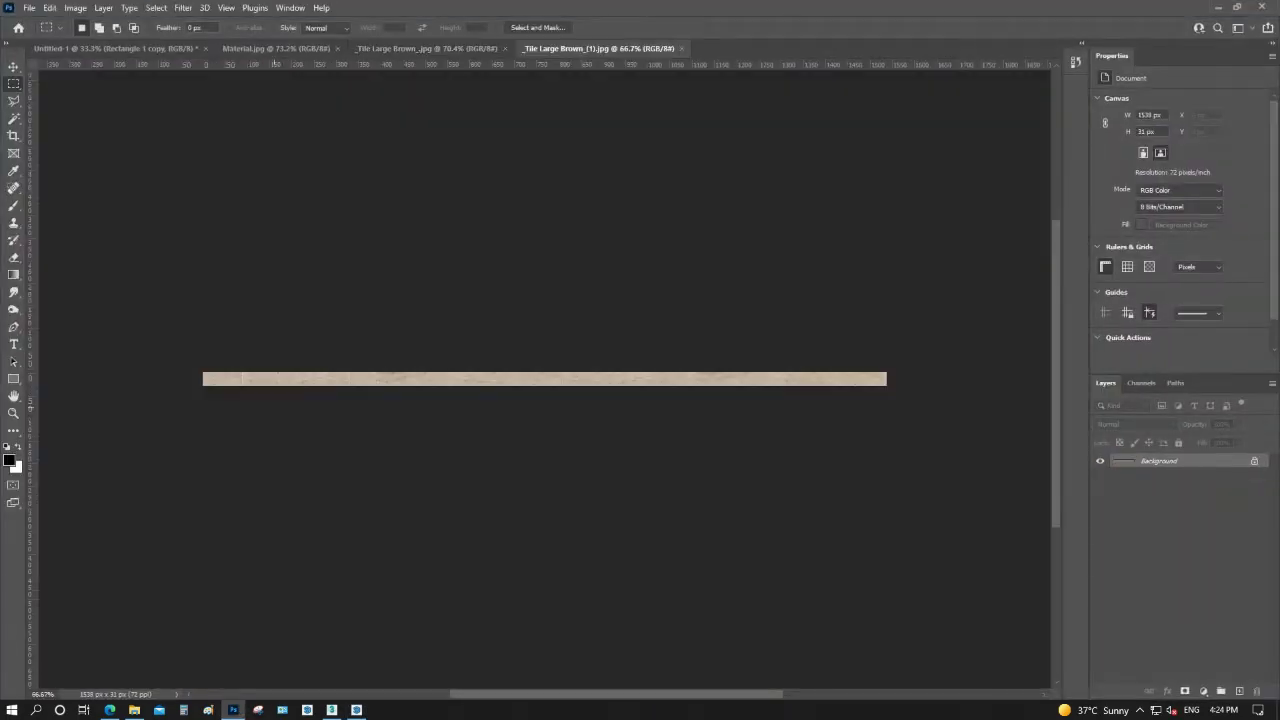
Burn darkening strokes across the left and right ends of the tile strip, then zoom in
key("o")
left_click_drag(205, 379, 540, 379)
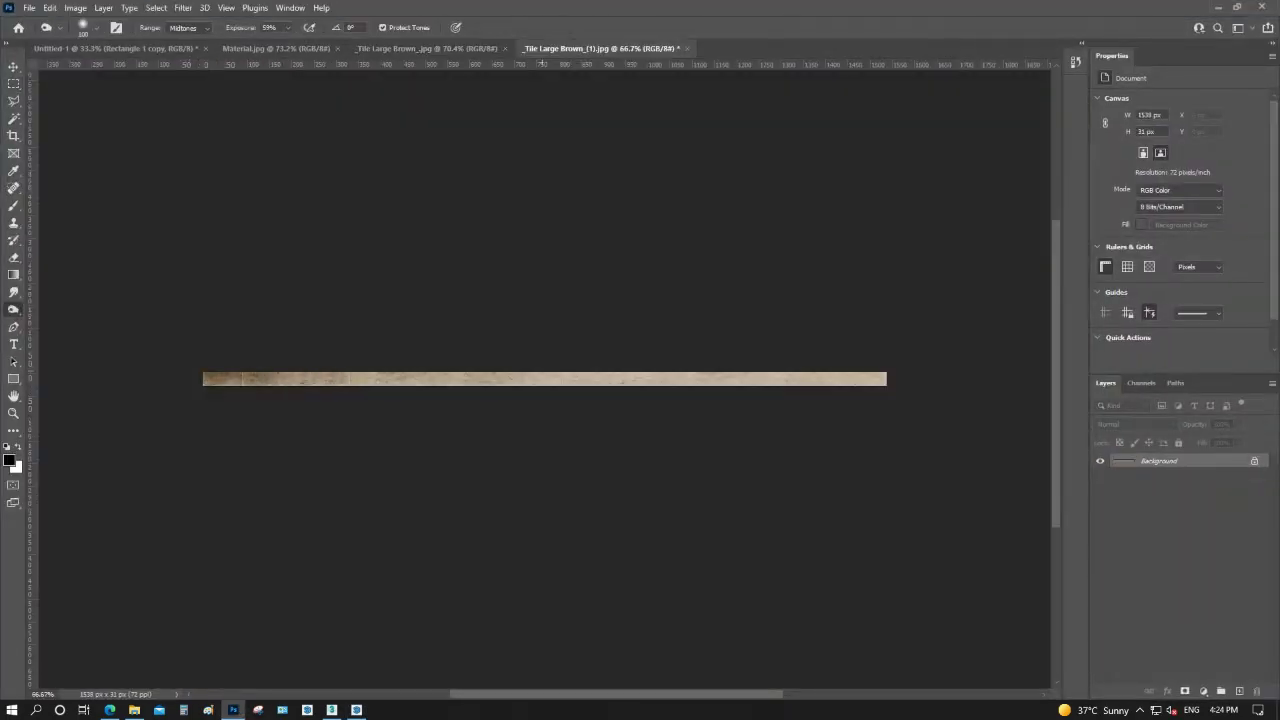
left_click_drag(296, 379, 600, 379)
left_click_drag(888, 379, 850, 379)
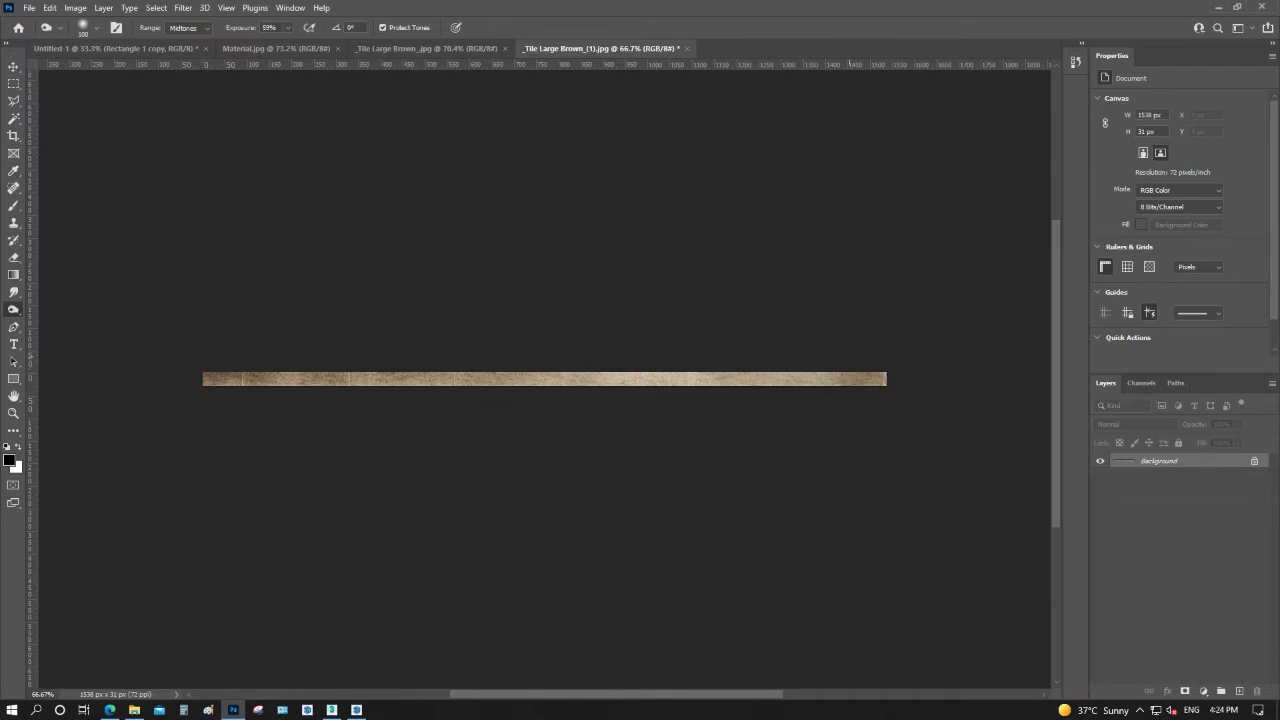
key("z")
left_click_drag(532, 368, 600, 368)
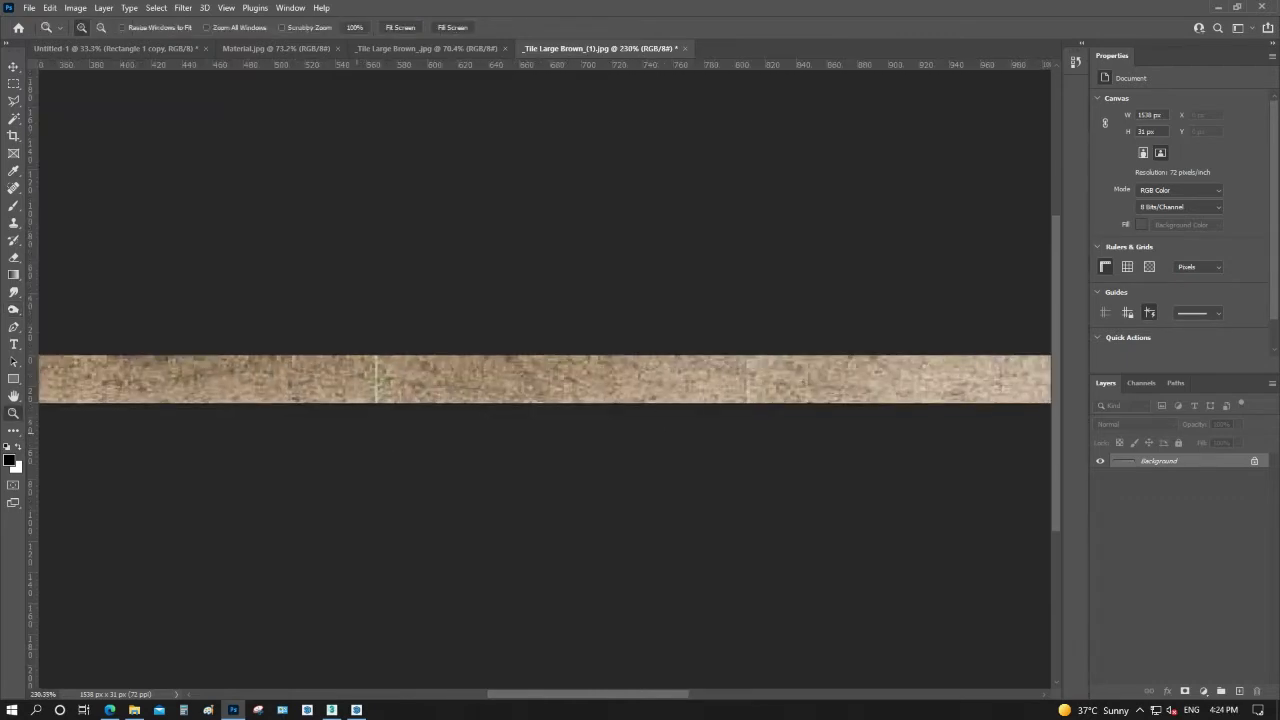
Darken the middle of the strip and save _Tile Large Brown_(1).jpg as JPEG
key("o")
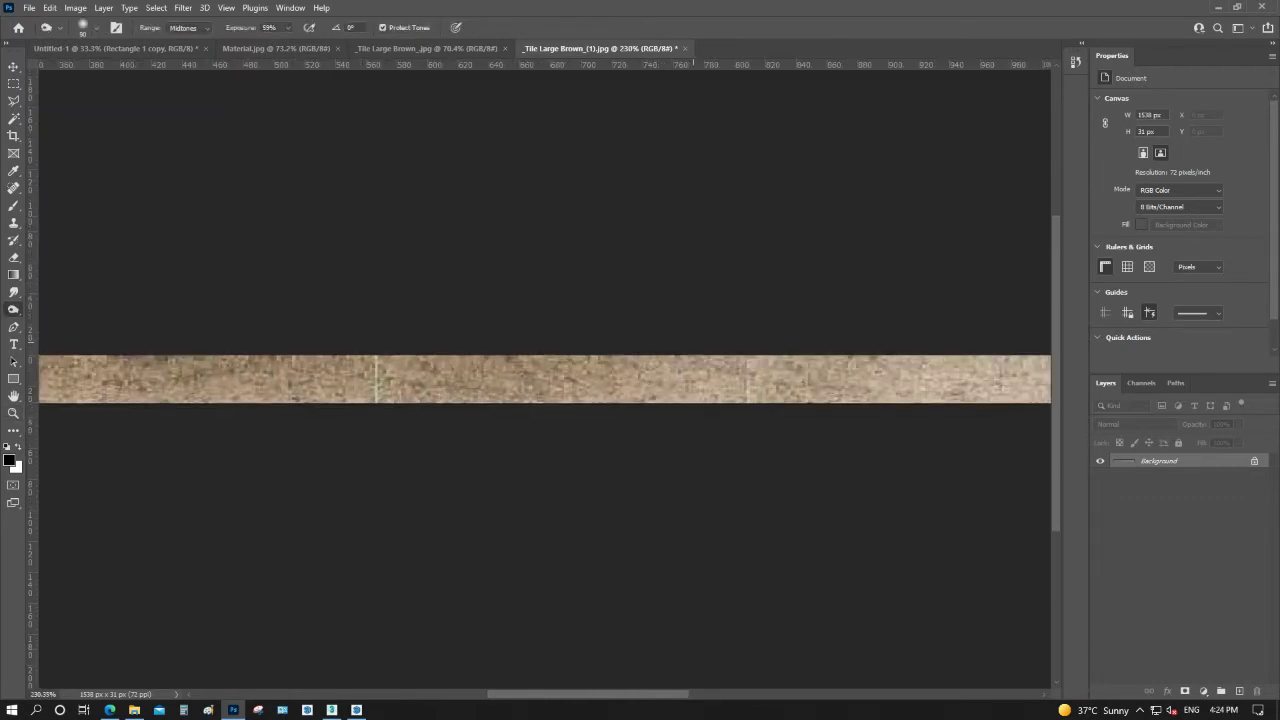
mouse_move(790, 378)
left_mouse_down()
mouse_move(370, 378)
mouse_move(417, 380)
left_mouse_up()
left_click_drag(740, 380, 146, 380)
key("ctrl+0")
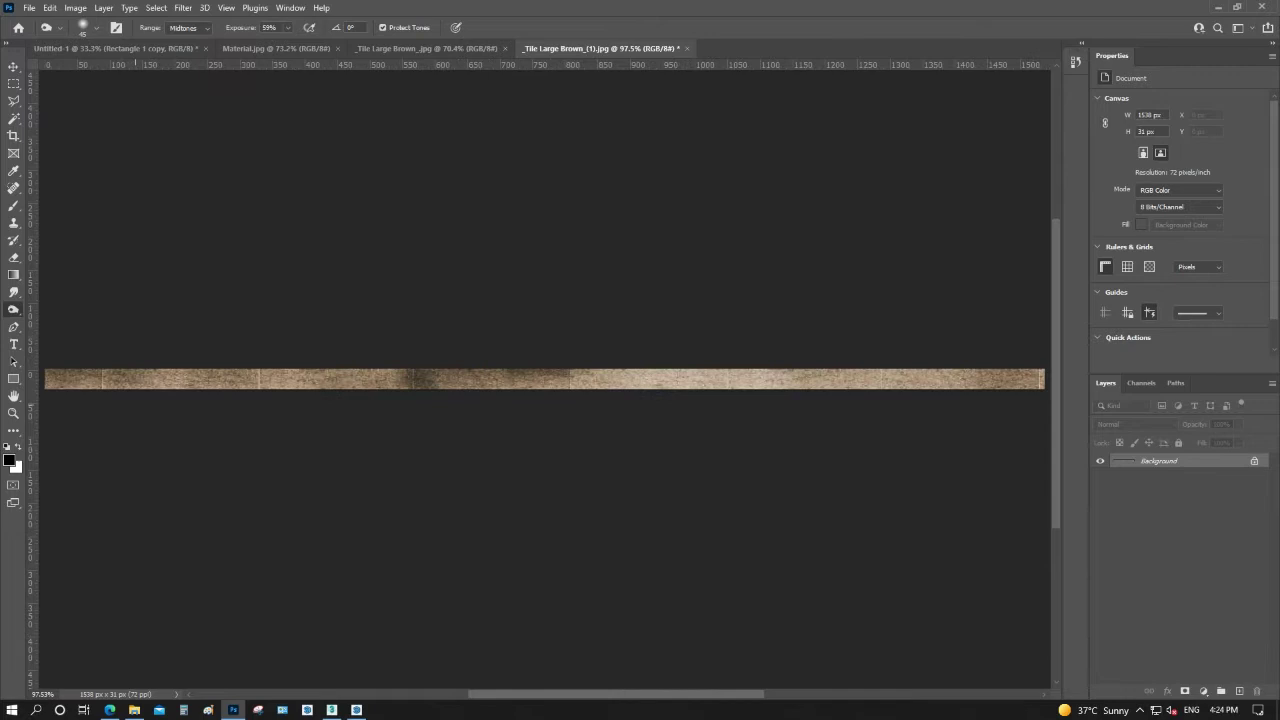
left_click_drag(793, 380, 570, 380)
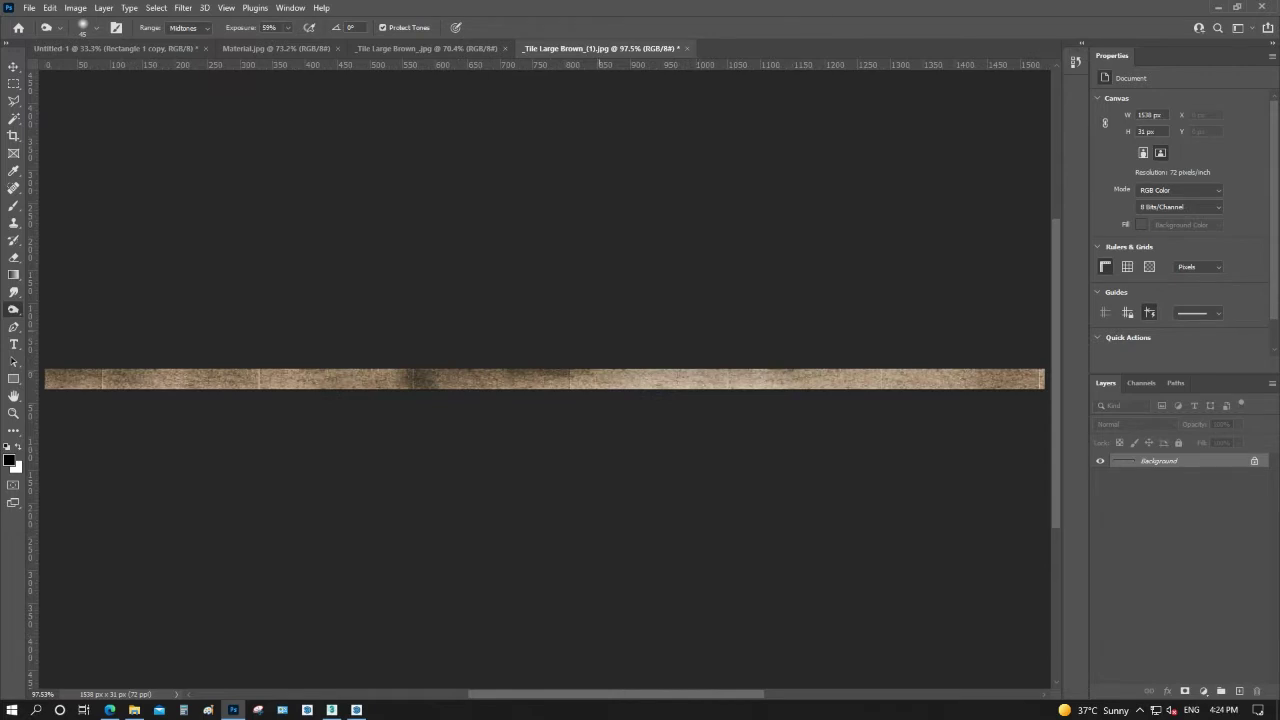
key("ctrl+s")
left_click(713, 178)
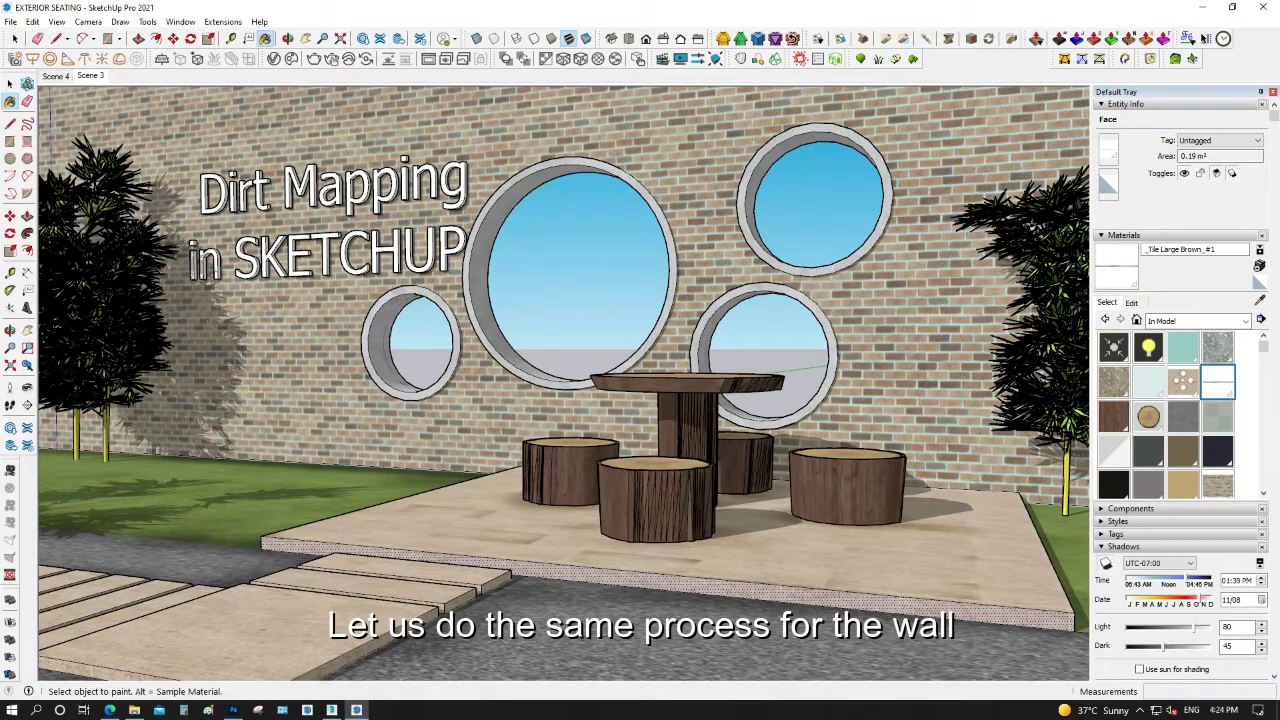
Intersect the brick wall's faces with the model
key("space")
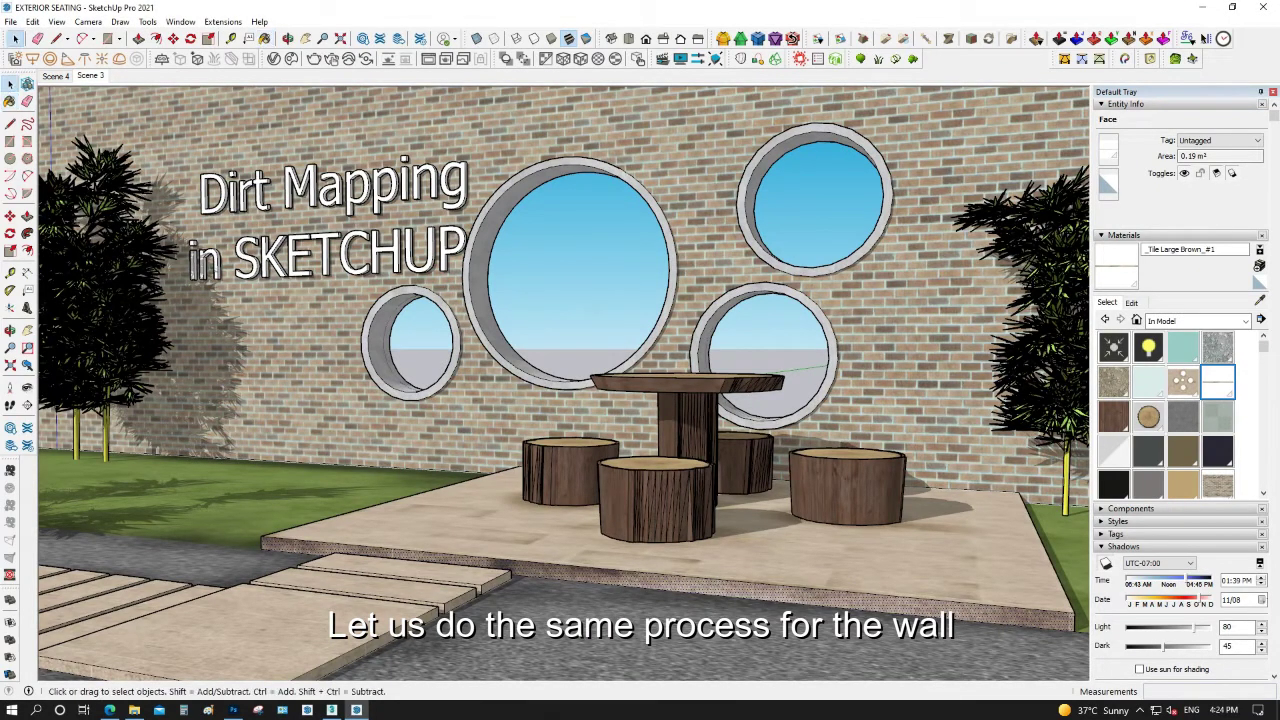
key("ctrl+t")
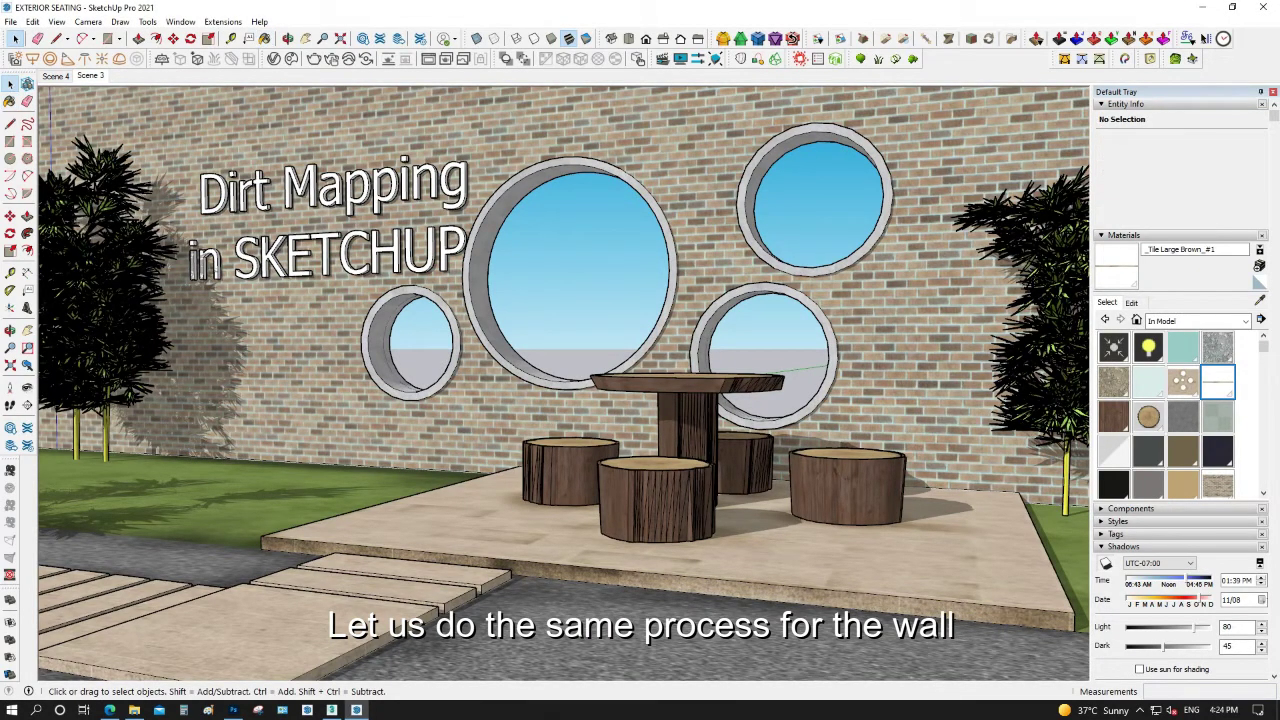
right_click(468, 409)
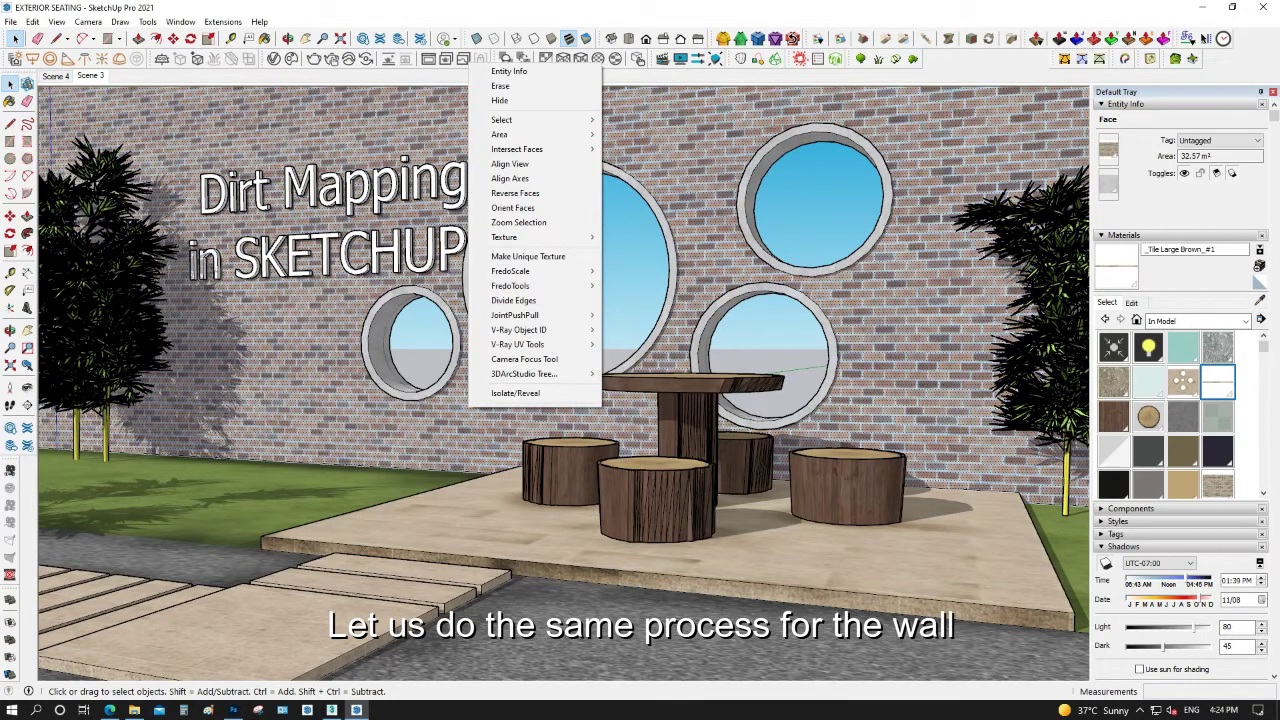
mouse_move(517, 149)
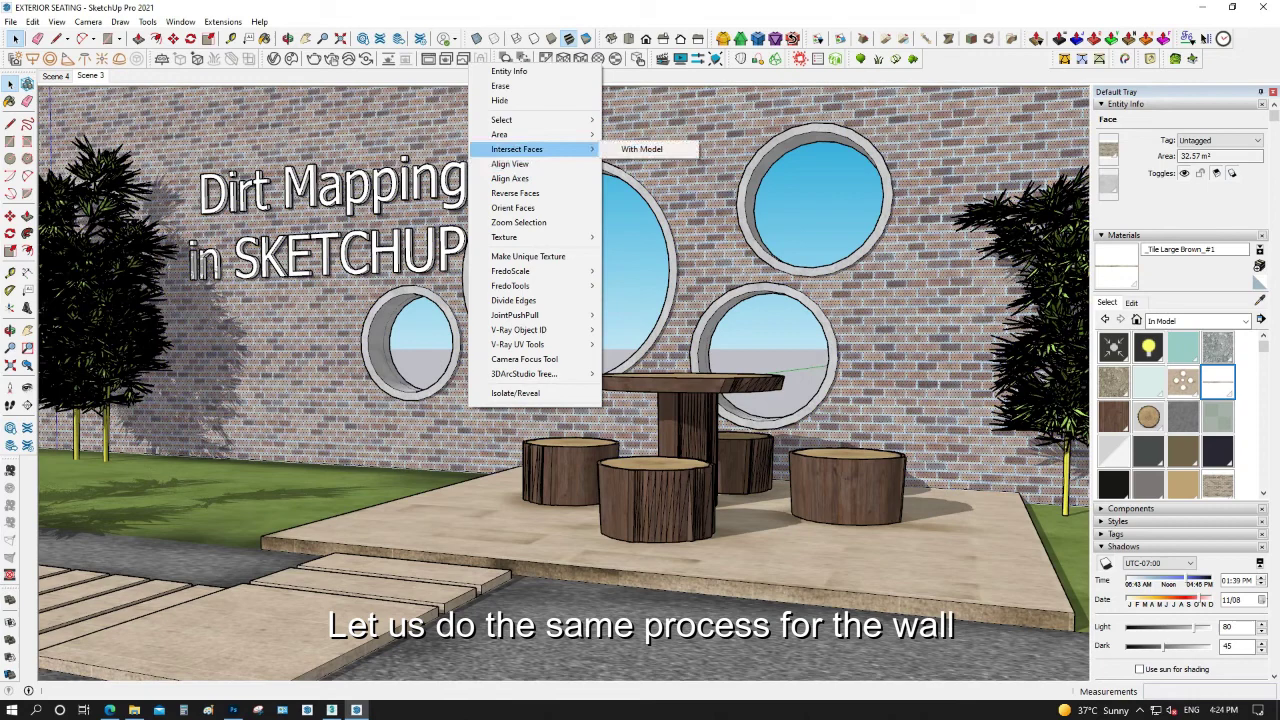
left_click(641, 149)
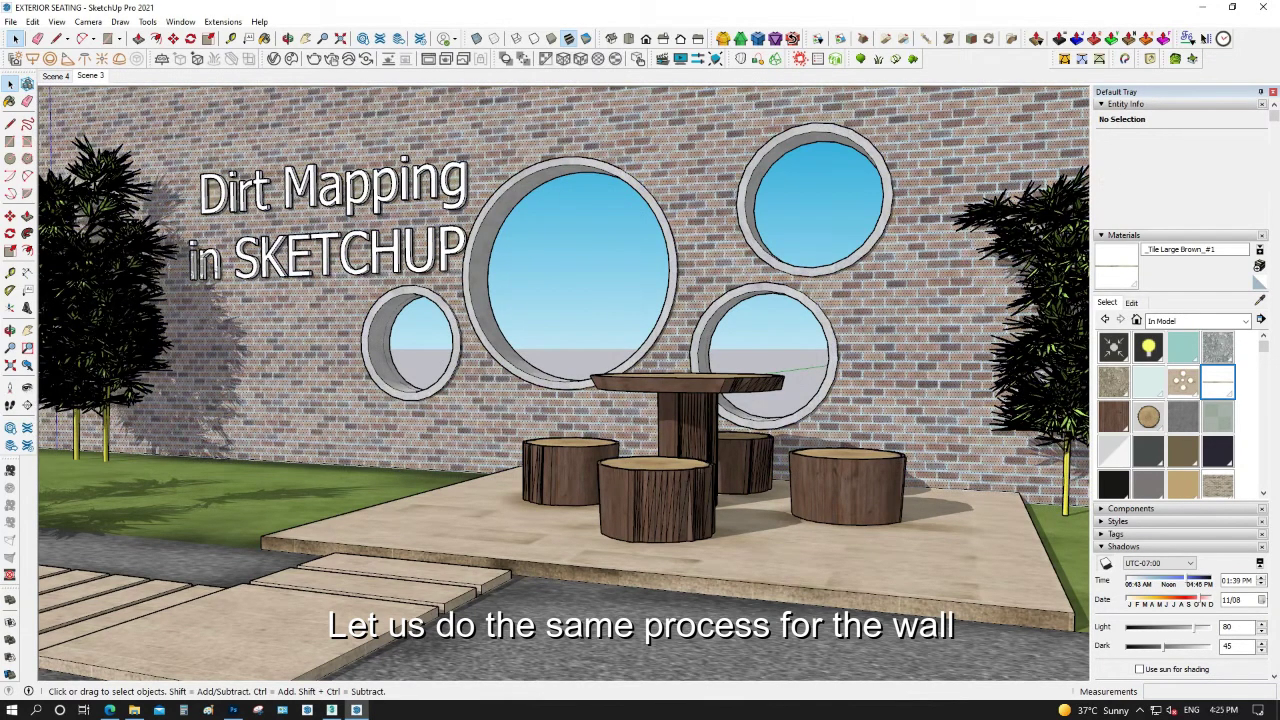
Make the wall's texture unique and open the Cinder Block texture image in Photoshop
right_click(506, 148)
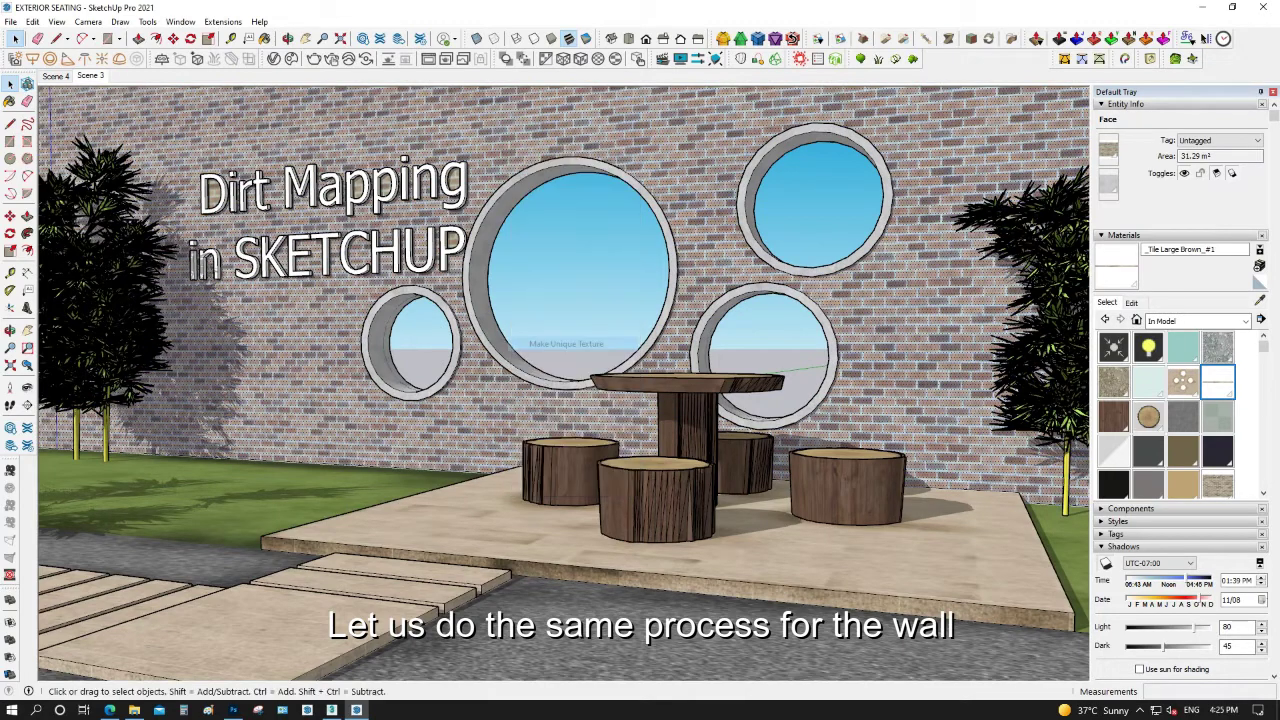
left_click(566, 344)
left_click(1183, 383)
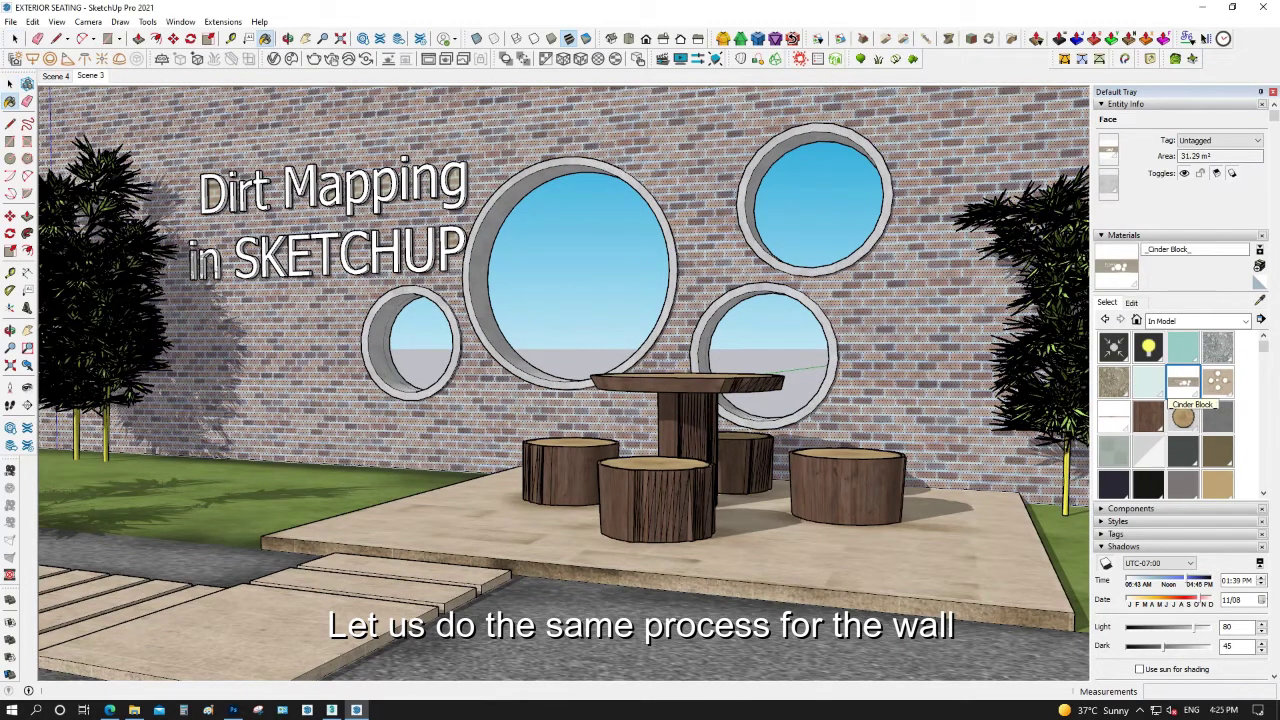
right_click(1183, 385)
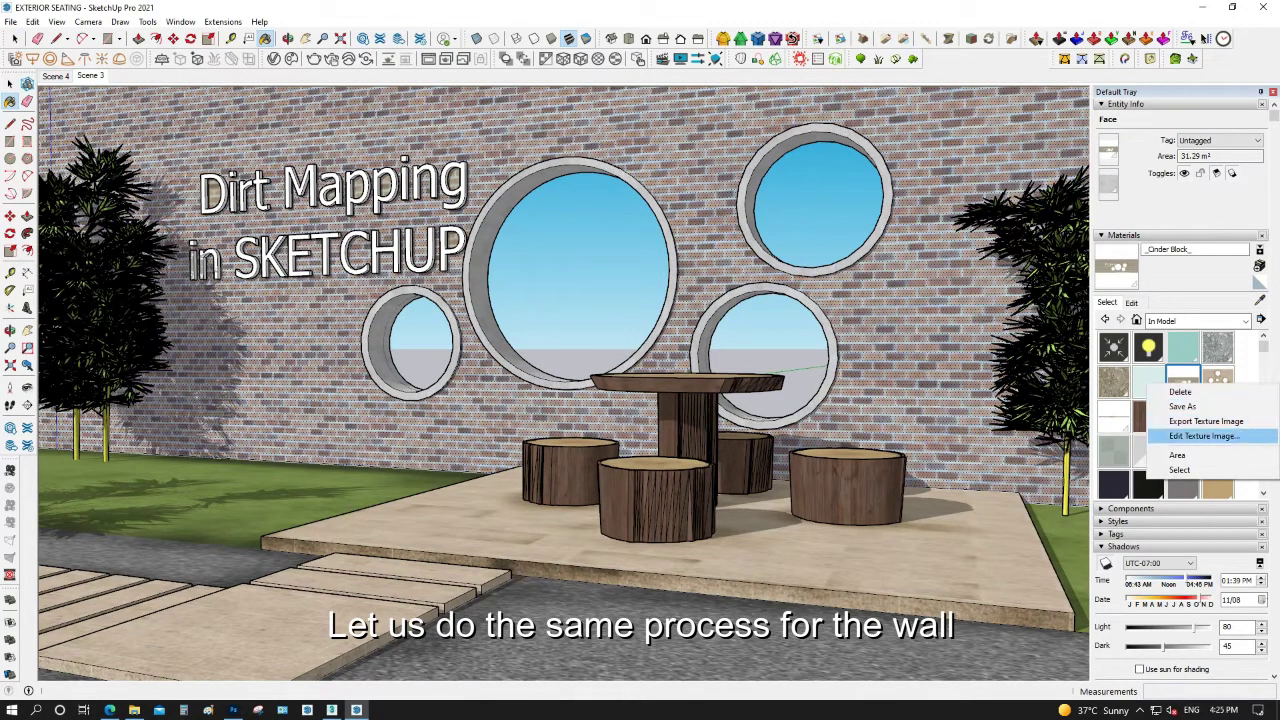
left_click(1205, 436)
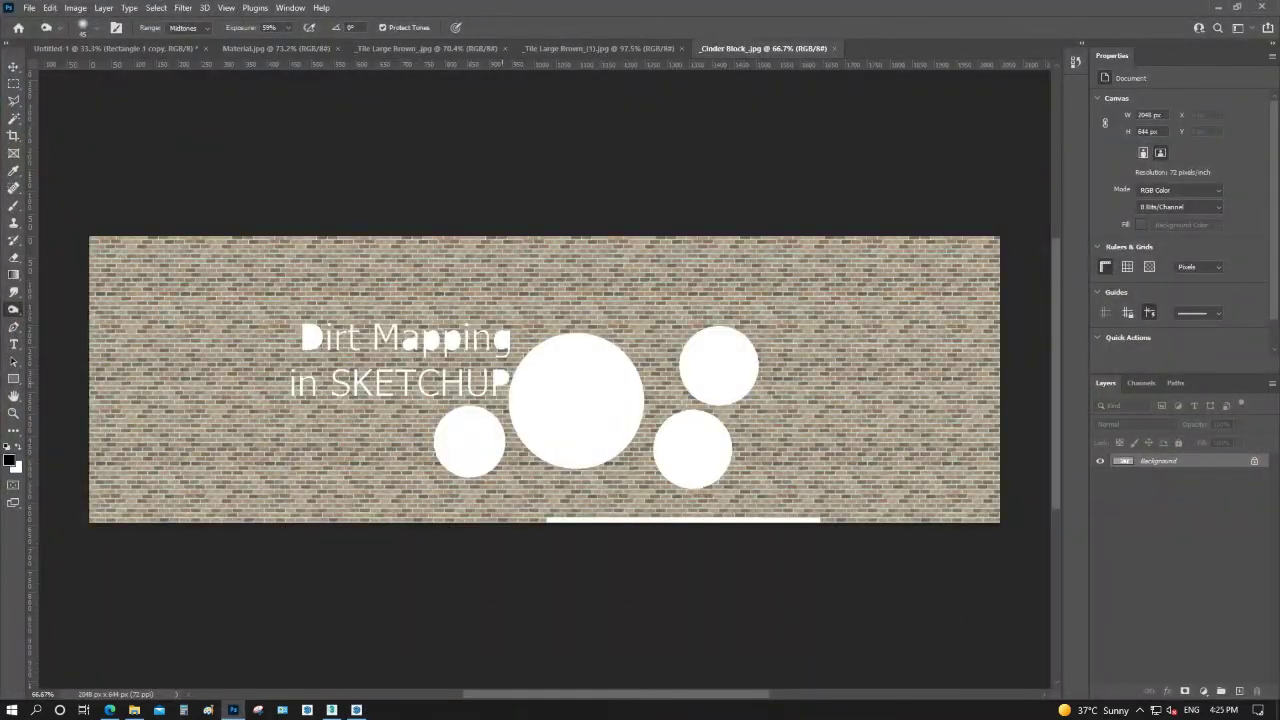
Zoom in and burn dirt stains around the large, left and lower white circles
key("z")
left_click_drag(443, 302, 752, 476)
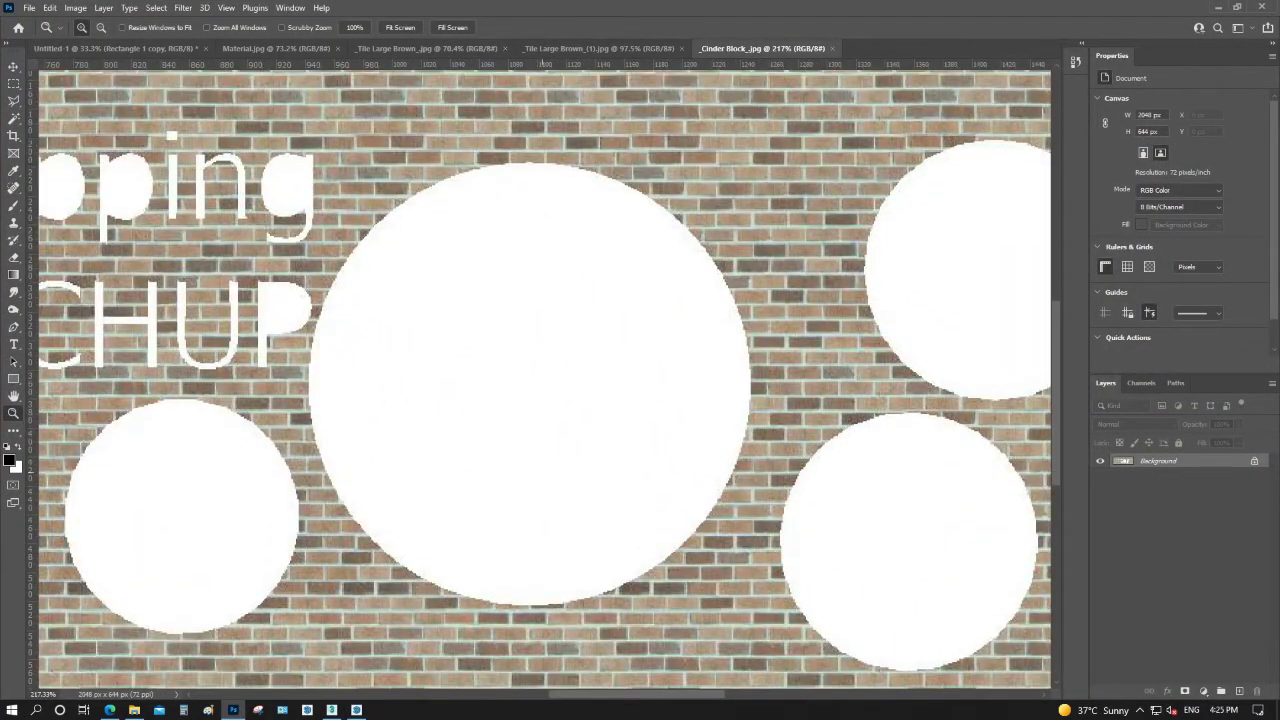
key("o")
mouse_move(360, 540)
left_mouse_down()
mouse_move(610, 608)
mouse_move(548, 413)
left_mouse_up()
mouse_move(330, 415)
left_mouse_down()
mouse_move(480, 440)
mouse_move(550, 430)
mouse_move(610, 390)
mouse_move(680, 310)
left_mouse_up()
mouse_move(300, 335)
left_mouse_down()
mouse_move(248, 364)
mouse_move(200, 430)
mouse_move(420, 388)
mouse_move(257, 364)
mouse_move(320, 430)
mouse_move(375, 440)
mouse_move(335, 455)
mouse_move(387, 500)
mouse_move(228, 292)
mouse_move(312, 174)
mouse_move(420, 176)
left_mouse_up()
left_click_drag(500, 200, 70, 297)
left_click_drag(605, 285, 505, 370)
mouse_move(520, 320)
left_mouse_down()
mouse_move(700, 285)
mouse_move(770, 345)
left_mouse_up()
mouse_move(540, 480)
left_mouse_down()
mouse_move(545, 500)
mouse_move(750, 520)
mouse_move(650, 560)
mouse_move(620, 590)
left_mouse_up()
mouse_move(440, 410)
left_mouse_down()
mouse_move(310, 515)
mouse_move(295, 545)
left_mouse_up()
Burn dirt around the upper-right circle and along the large circle's top edge
left_click_drag(600, 300, 537, 448)
mouse_move(547, 310)
left_mouse_down()
mouse_move(700, 425)
mouse_move(775, 385)
left_mouse_up()
left_click_drag(690, 440, 775, 390)
mouse_move(775, 190)
left_mouse_down()
mouse_move(570, 200)
mouse_move(775, 200)
left_mouse_up()
mouse_move(720, 165)
left_mouse_down()
mouse_move(785, 225)
mouse_move(580, 150)
left_mouse_up()
left_click_drag(805, 260, 790, 405)
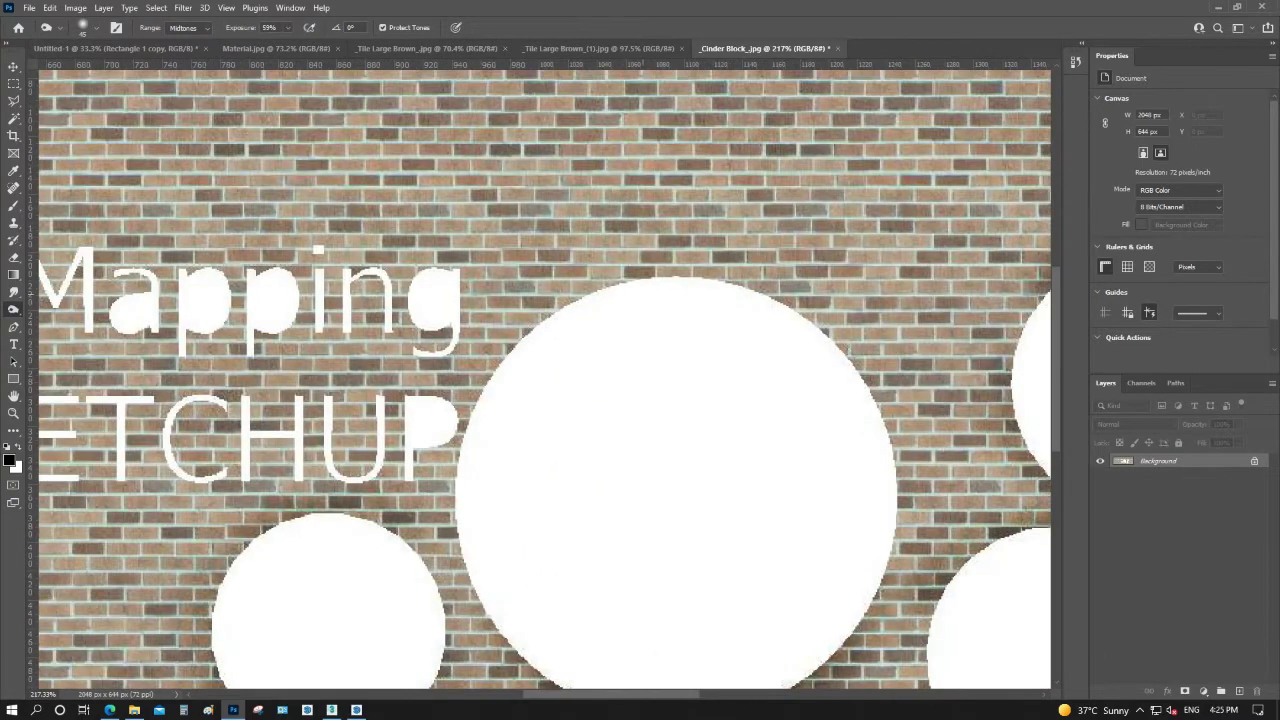
mouse_move(640, 278)
left_mouse_down()
mouse_move(545, 318)
mouse_move(810, 290)
mouse_move(470, 370)
left_mouse_up()
mouse_move(740, 270)
left_mouse_down()
mouse_move(850, 355)
mouse_move(612, 262)
left_mouse_up()
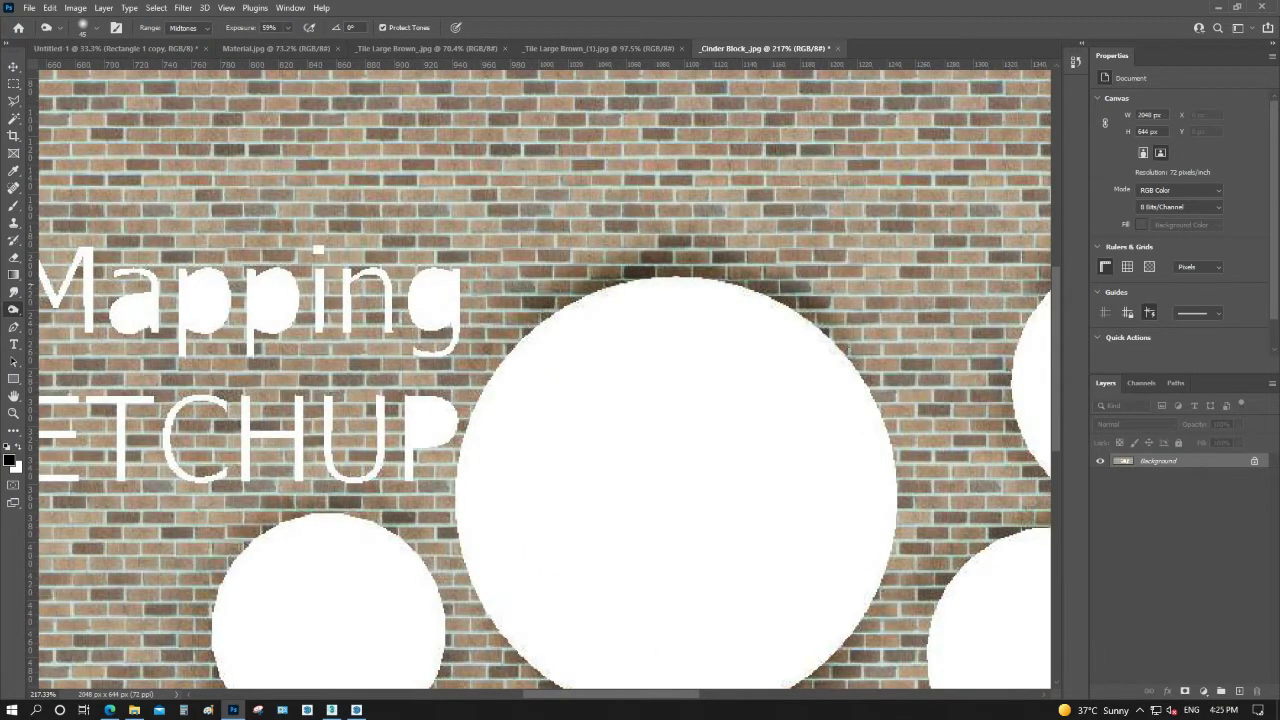
Stain the bricks around the SKETCHUP and Dirt Mapping lettering, then zoom close below a circle
left_click_drag(480, 420, 610, 315)
mouse_move(470, 345)
left_mouse_down()
mouse_move(400, 355)
mouse_move(310, 320)
mouse_move(260, 430)
left_mouse_up()
left_click_drag(245, 330, 205, 360)
left_click_drag(300, 500, 600, 500)
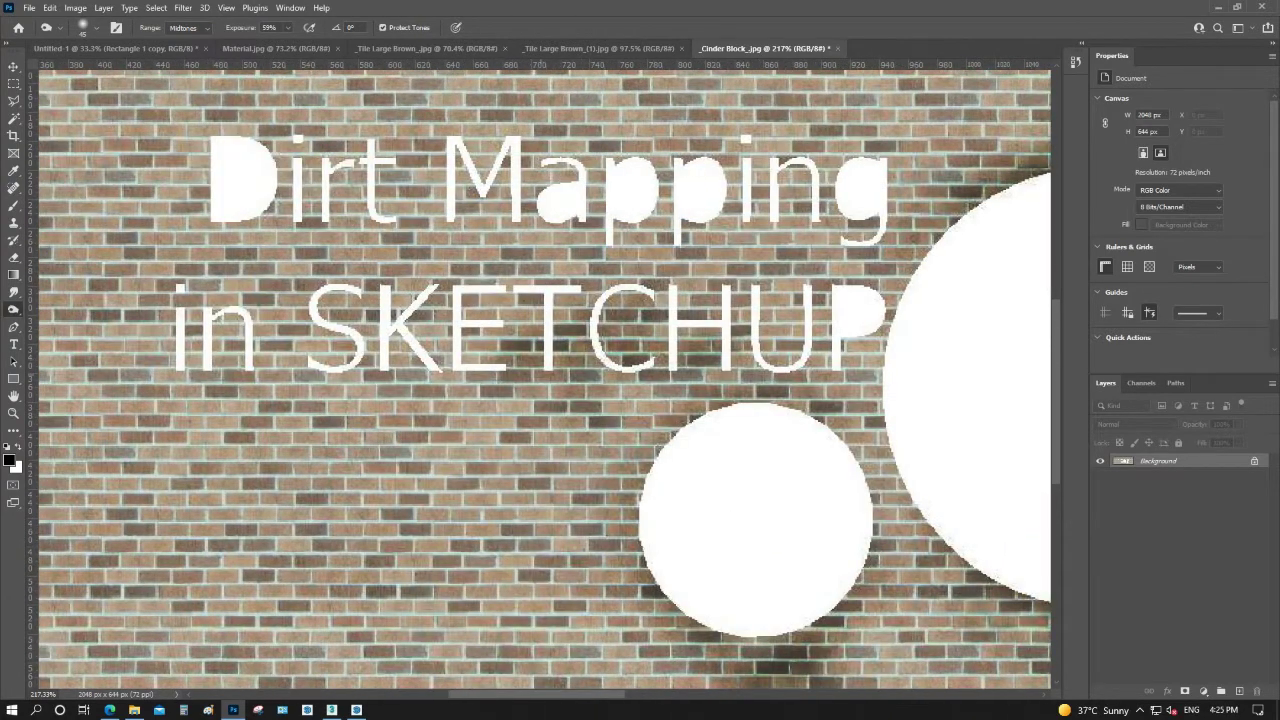
left_click_drag(550, 380, 270, 380)
mouse_move(460, 372)
left_mouse_down()
mouse_move(300, 380)
mouse_move(430, 320)
mouse_move(485, 385)
mouse_move(465, 460)
mouse_move(480, 430)
mouse_move(530, 400)
left_mouse_up()
mouse_move(560, 215)
left_mouse_down()
mouse_move(250, 205)
mouse_move(190, 190)
mouse_move(390, 230)
mouse_move(570, 240)
mouse_move(880, 212)
mouse_move(895, 260)
mouse_move(872, 258)
left_mouse_up()
left_click_drag(858, 360, 865, 400)
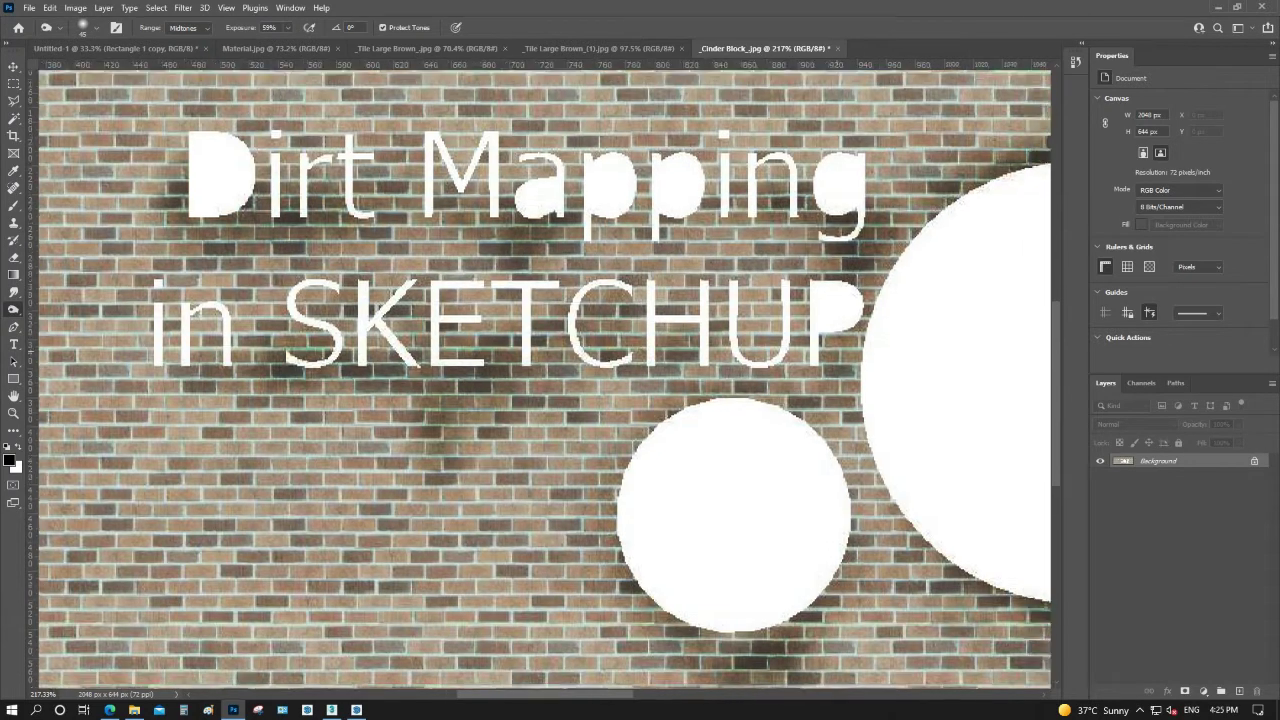
left_click_drag(700, 420, 400, 280)
key("z")
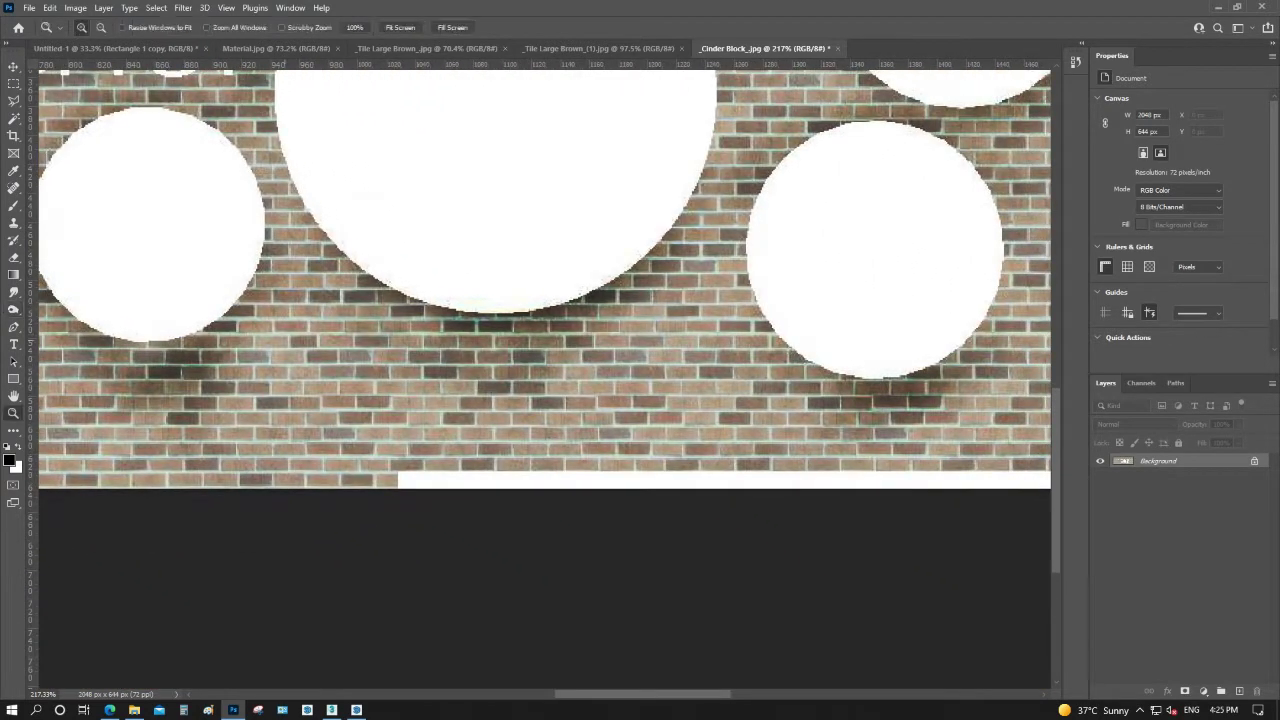
left_click_drag(384, 240, 86, 488)
Set a green brush colour (35cb21a794) and paint a thin stem on the bricks
key("b")
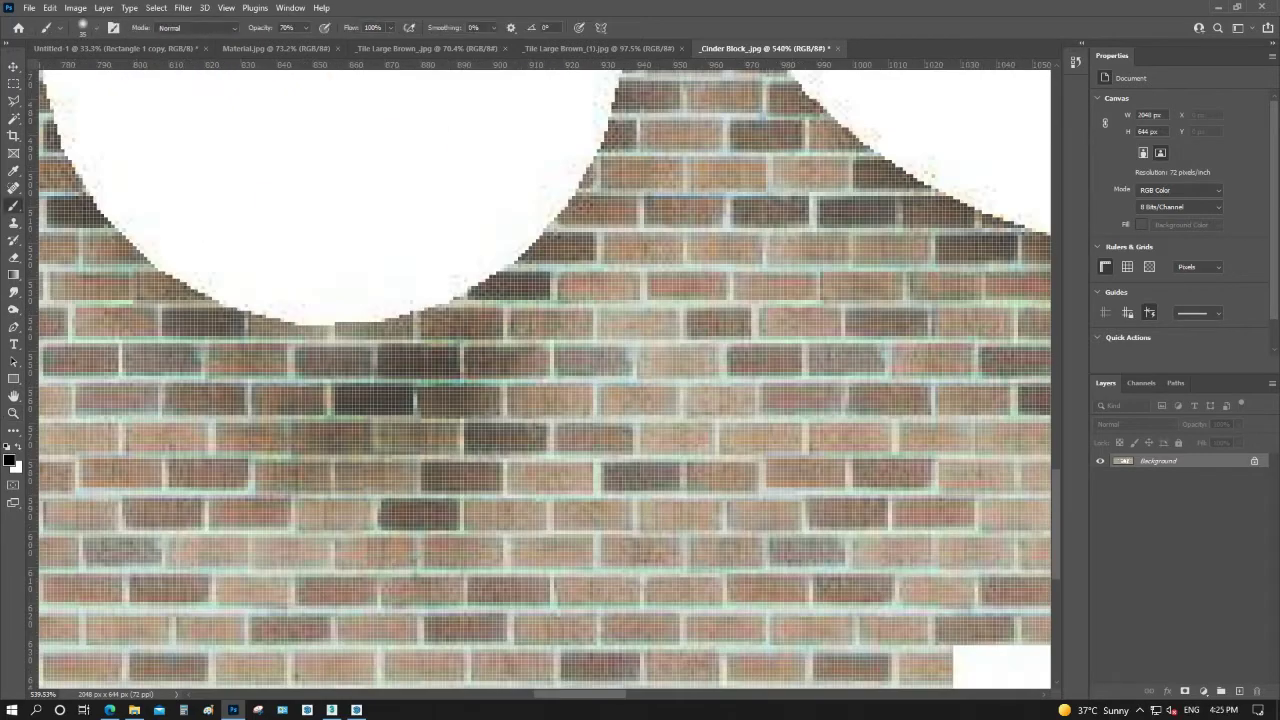
left_click(9, 460)
type("35cb21")
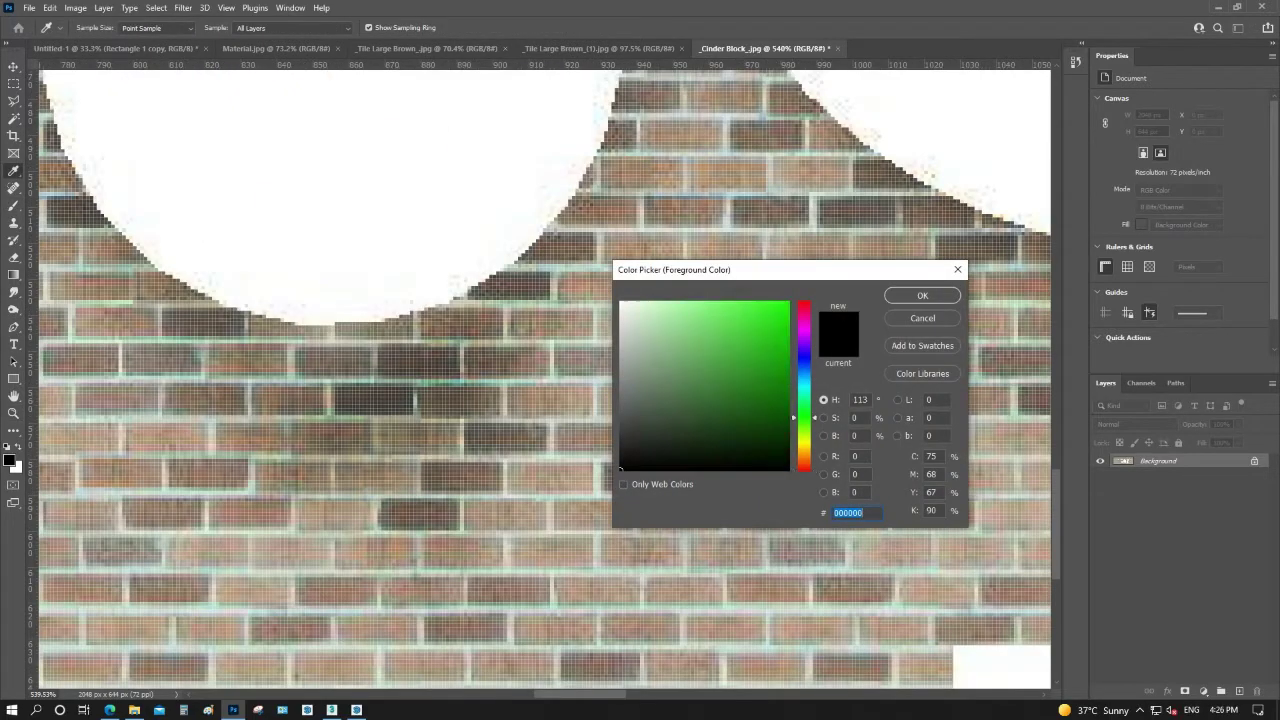
type("a794")
left_click(922, 295)
key("b")
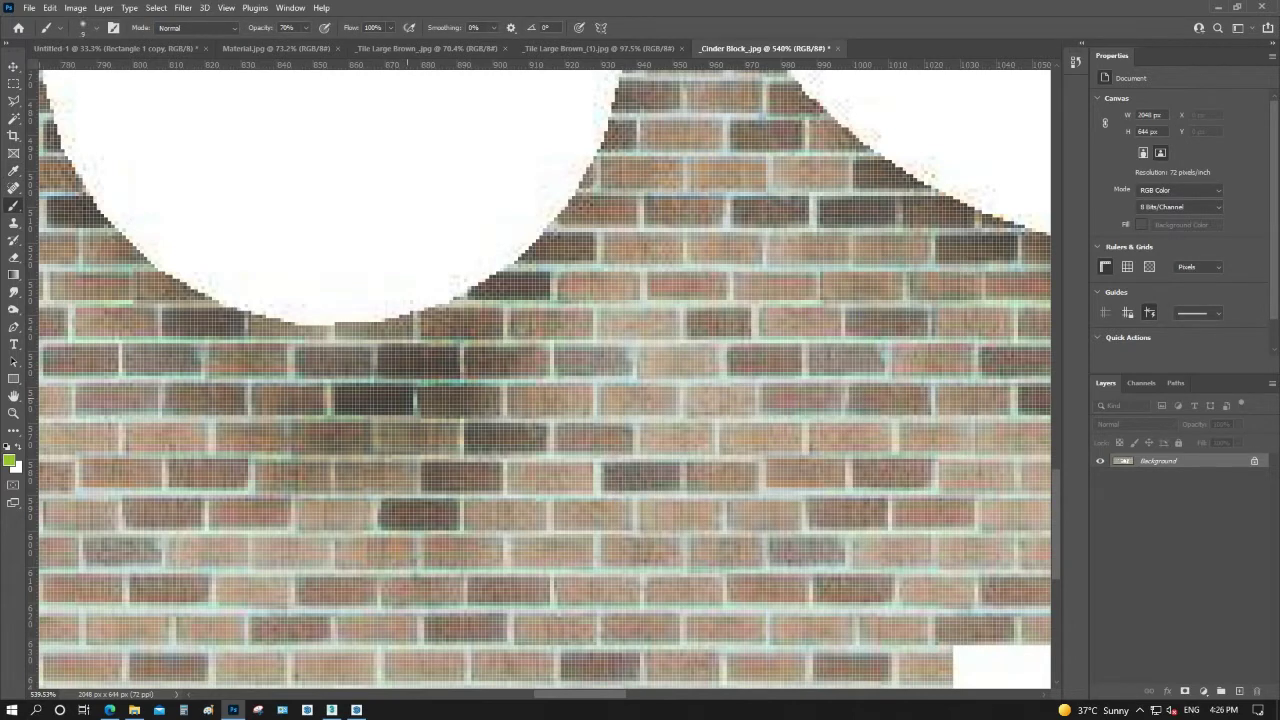
left_click_drag(361, 325, 333, 365)
left_click(9, 460)
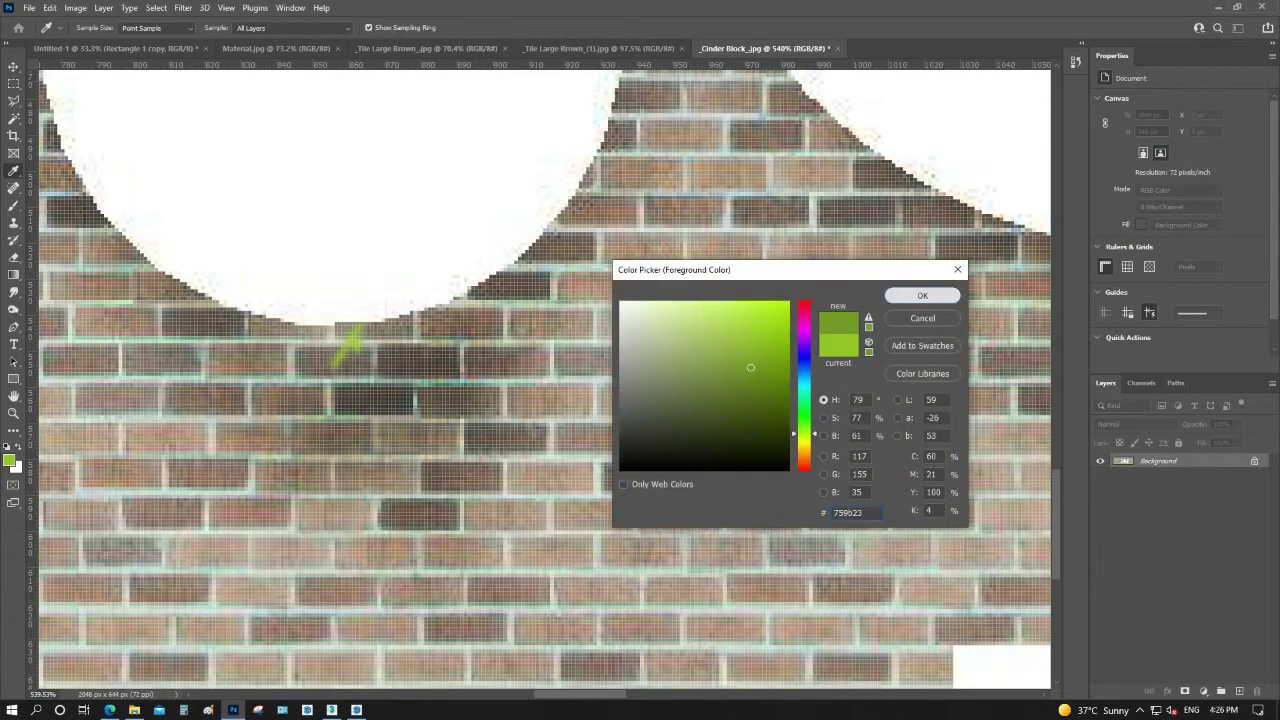
left_click(922, 295)
On a new layer, paint the green stem with darker green leaves, then fit the texture
key("ctrl+shift+alt+n")
left_click_drag(352, 342, 344, 415)
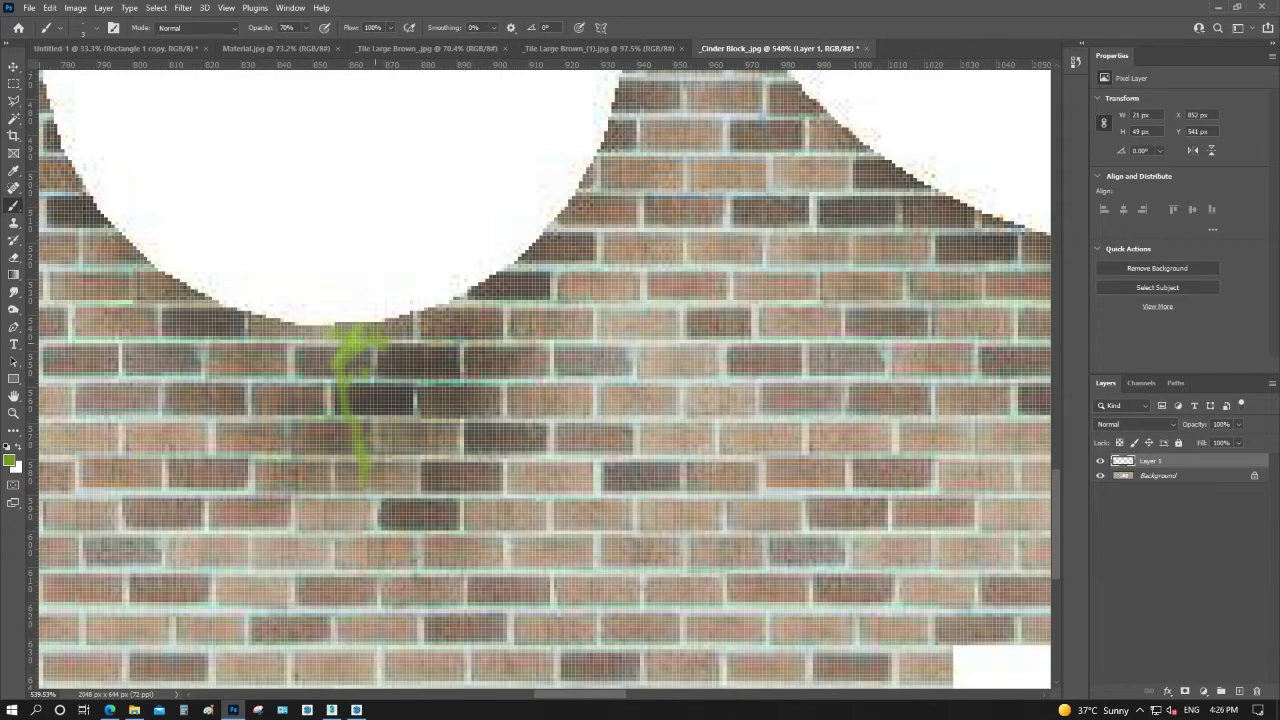
scroll(545, 375, "down", 2)
scroll(545, 375, "down", 2)
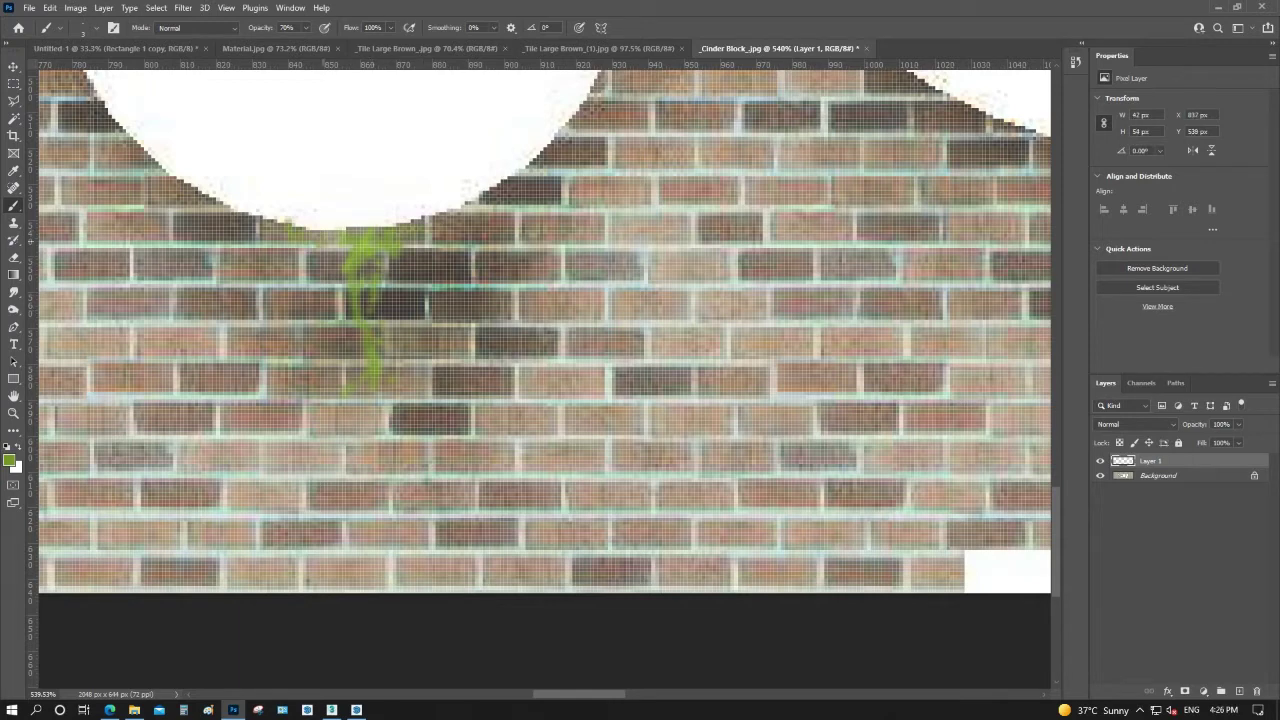
left_click(9, 459)
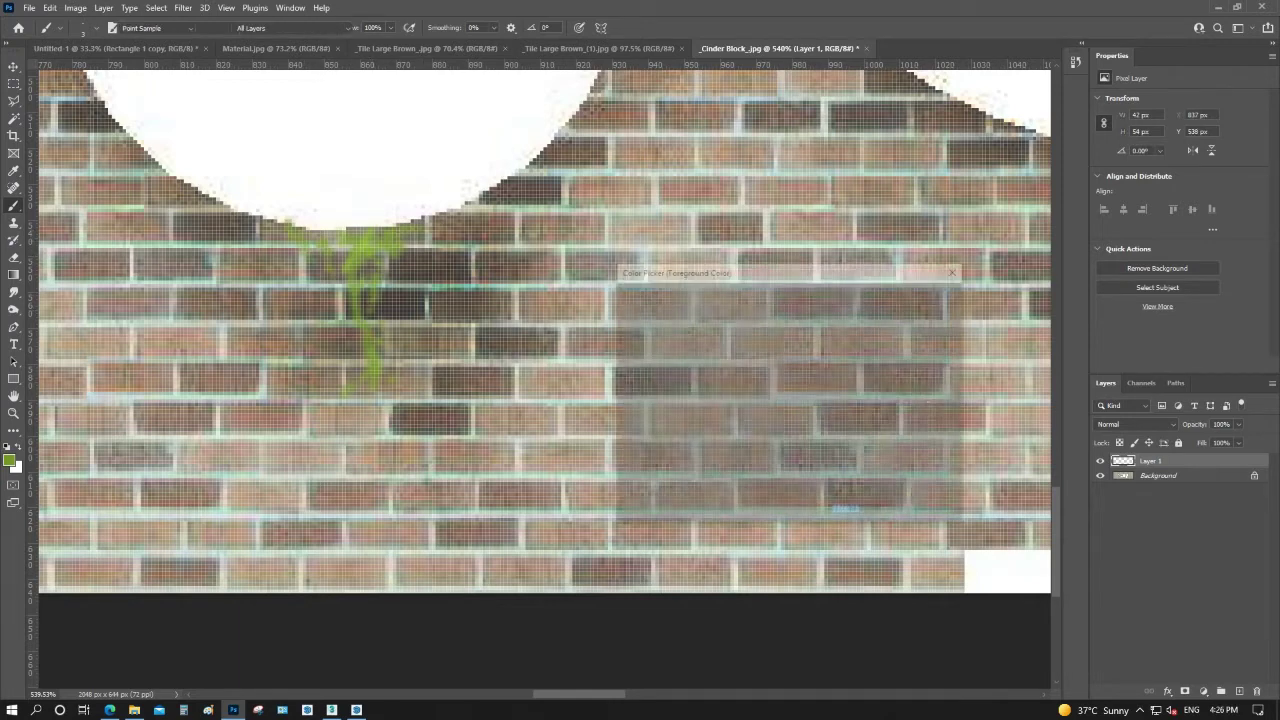
key("Return")
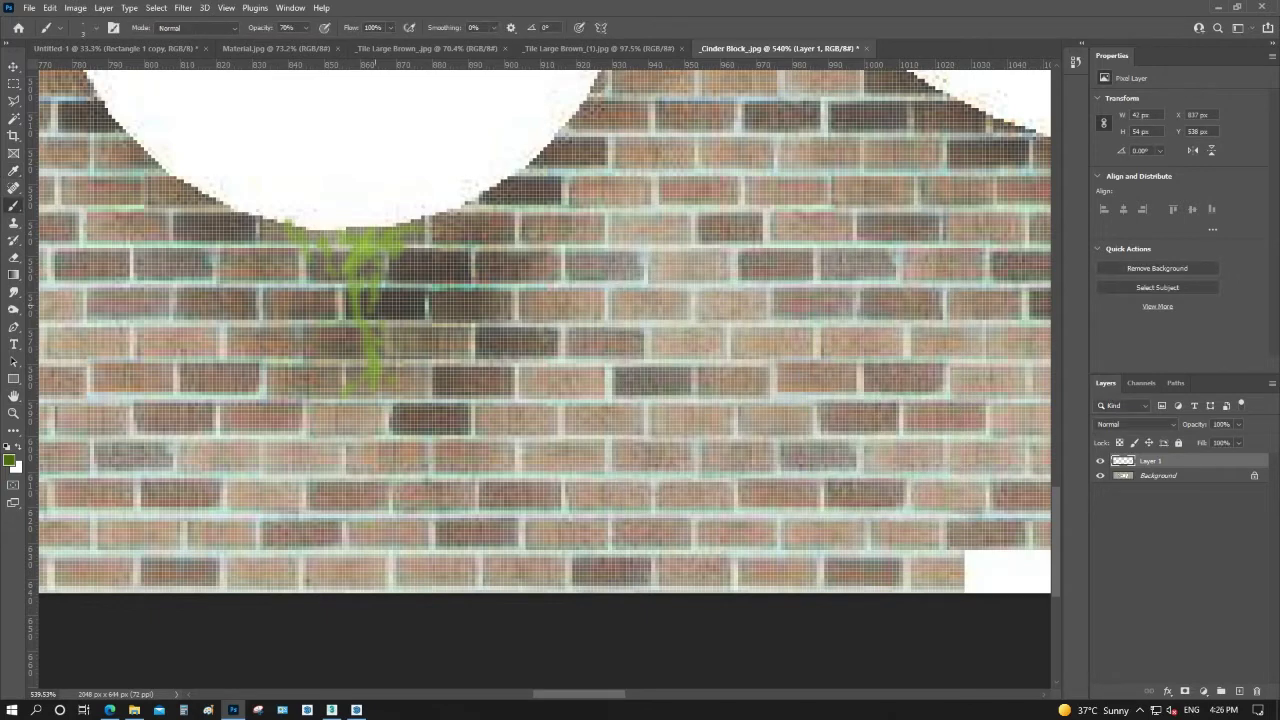
left_click_drag(336, 246, 356, 242)
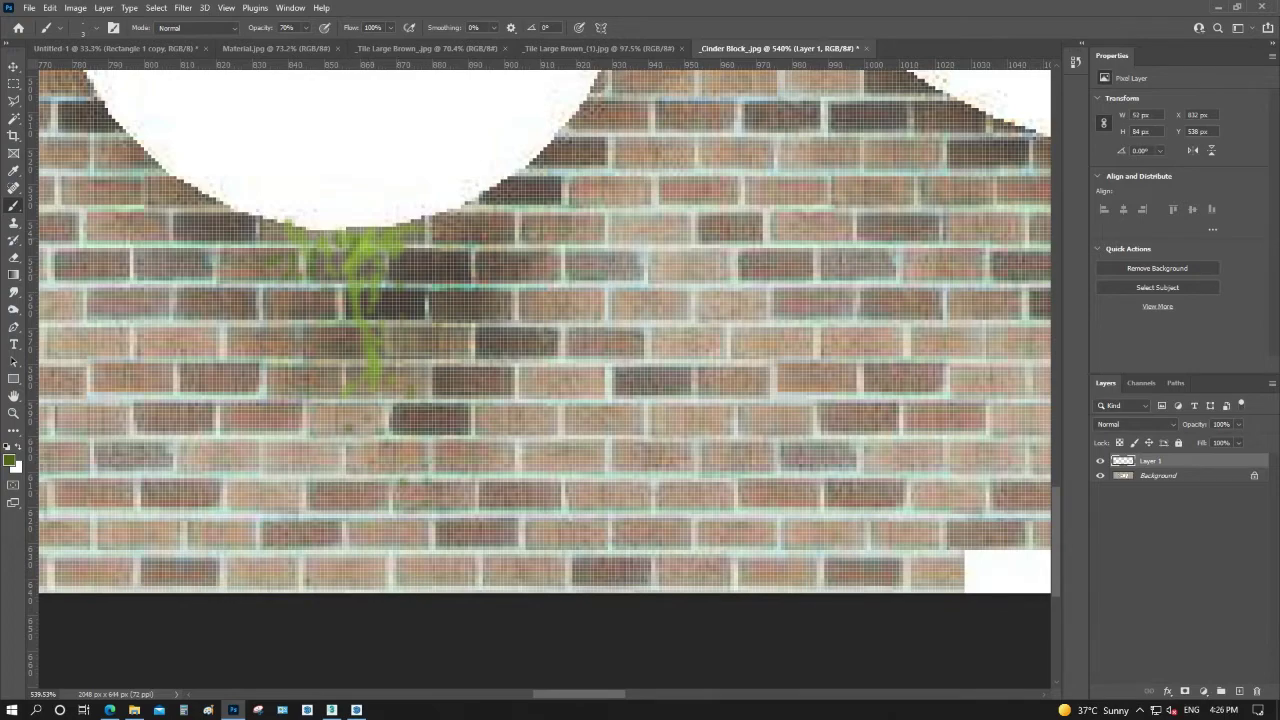
key("ctrl+0")
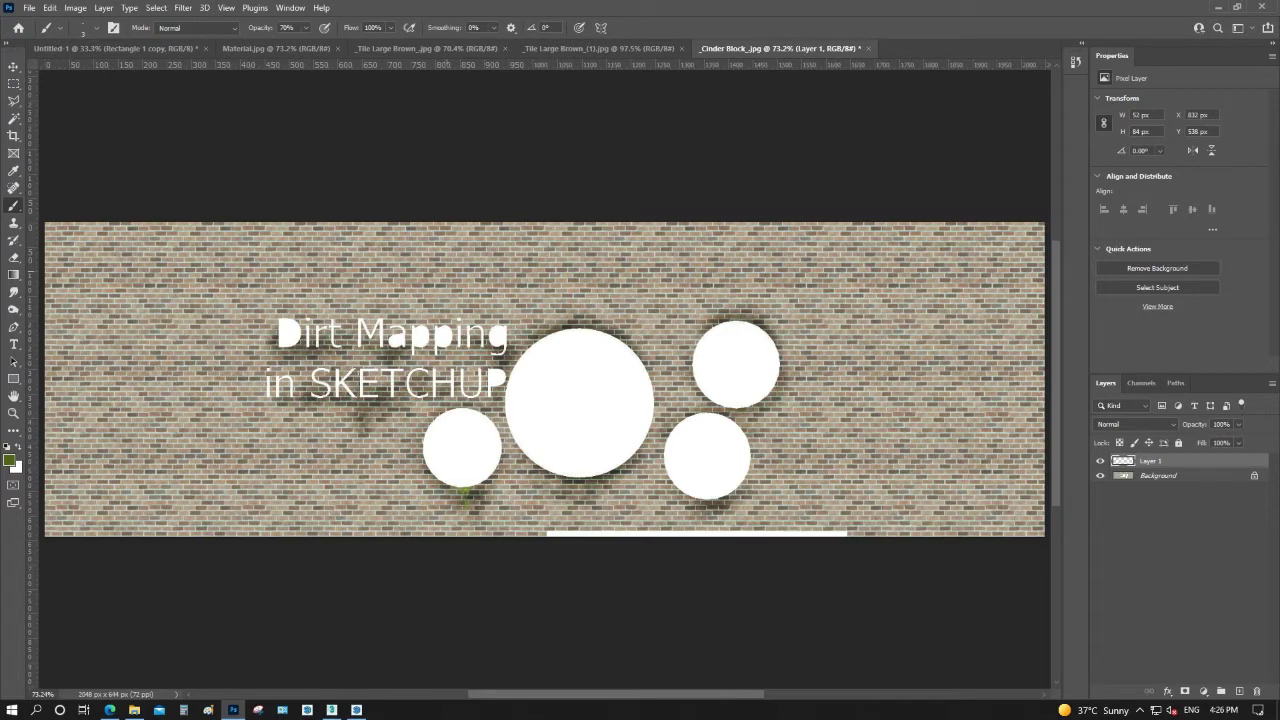
Flatten the Cinder Block texture into a single Background layer
key("ctrl+s")
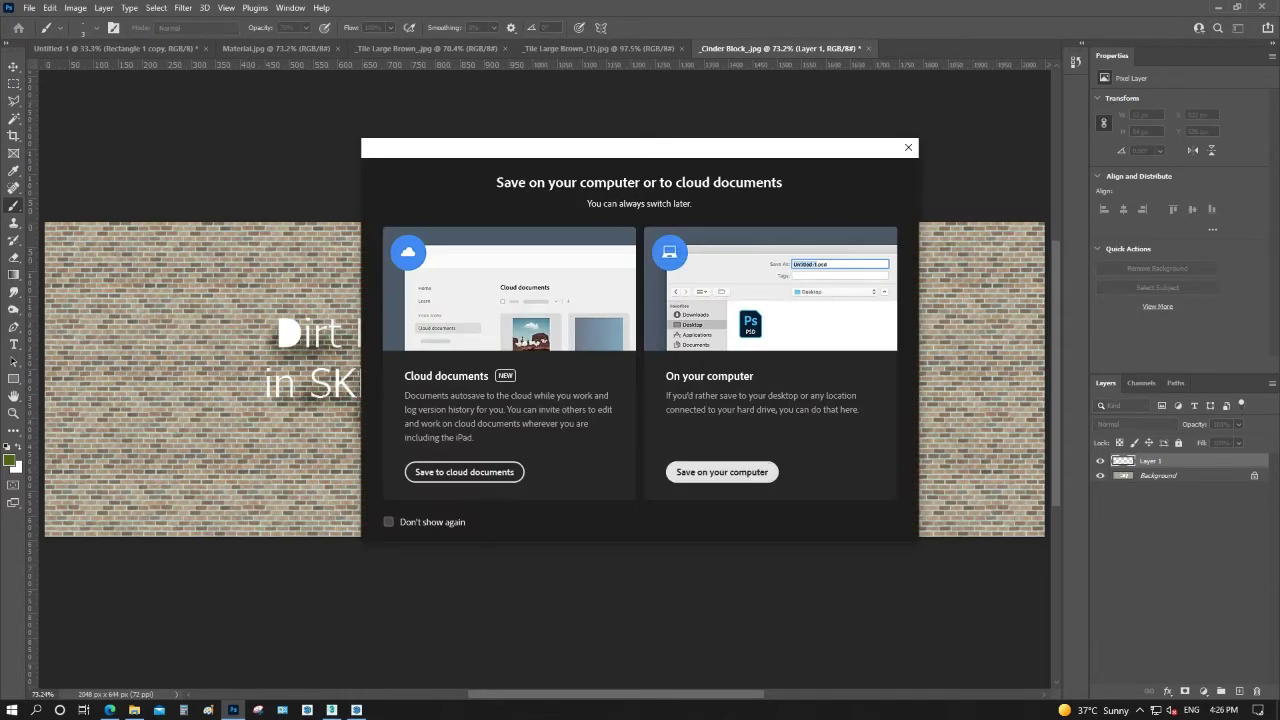
left_click(908, 147)
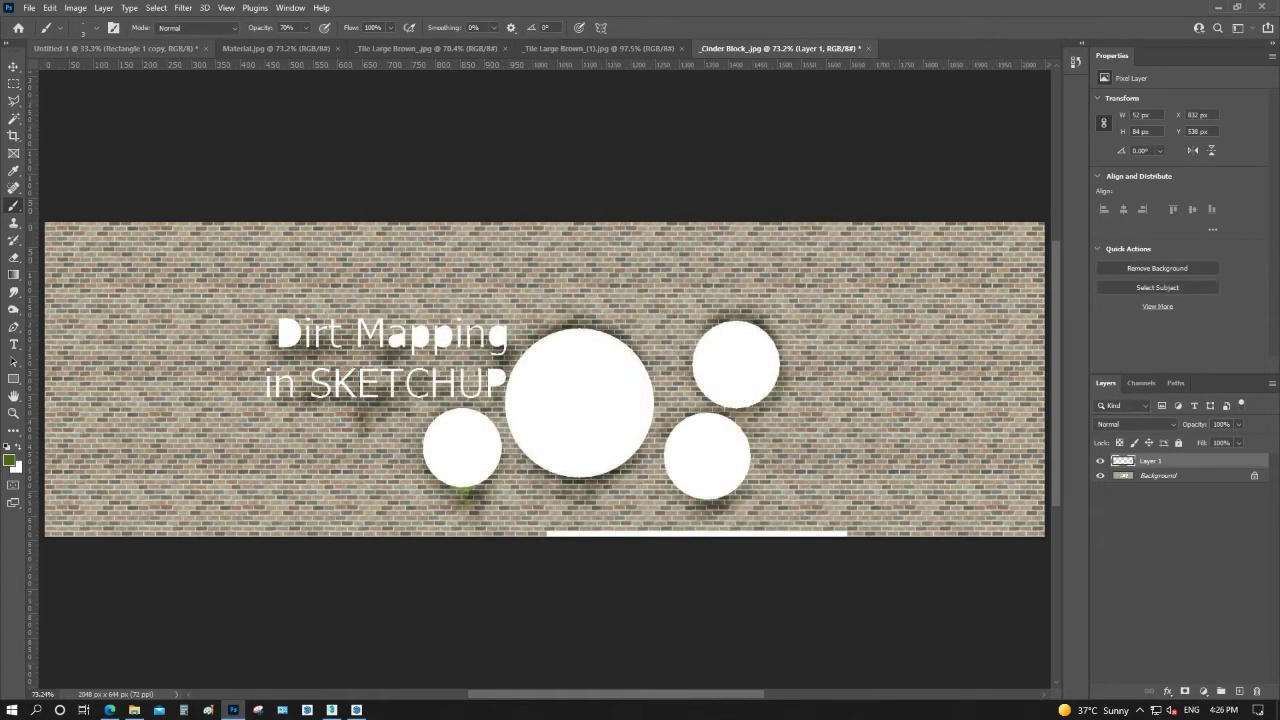
left_click(103, 7)
left_click(128, 515)
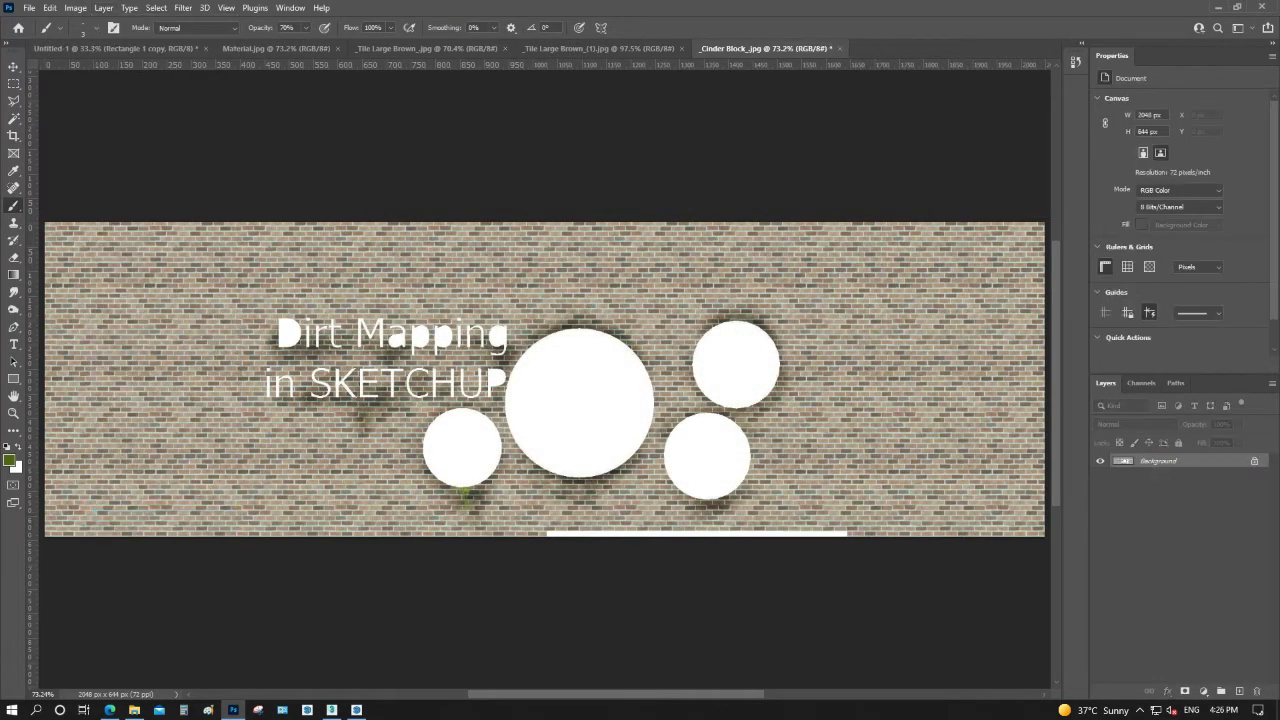
Burn dirt around the white circles and save the texture as JPEG at quality 12
key("o")
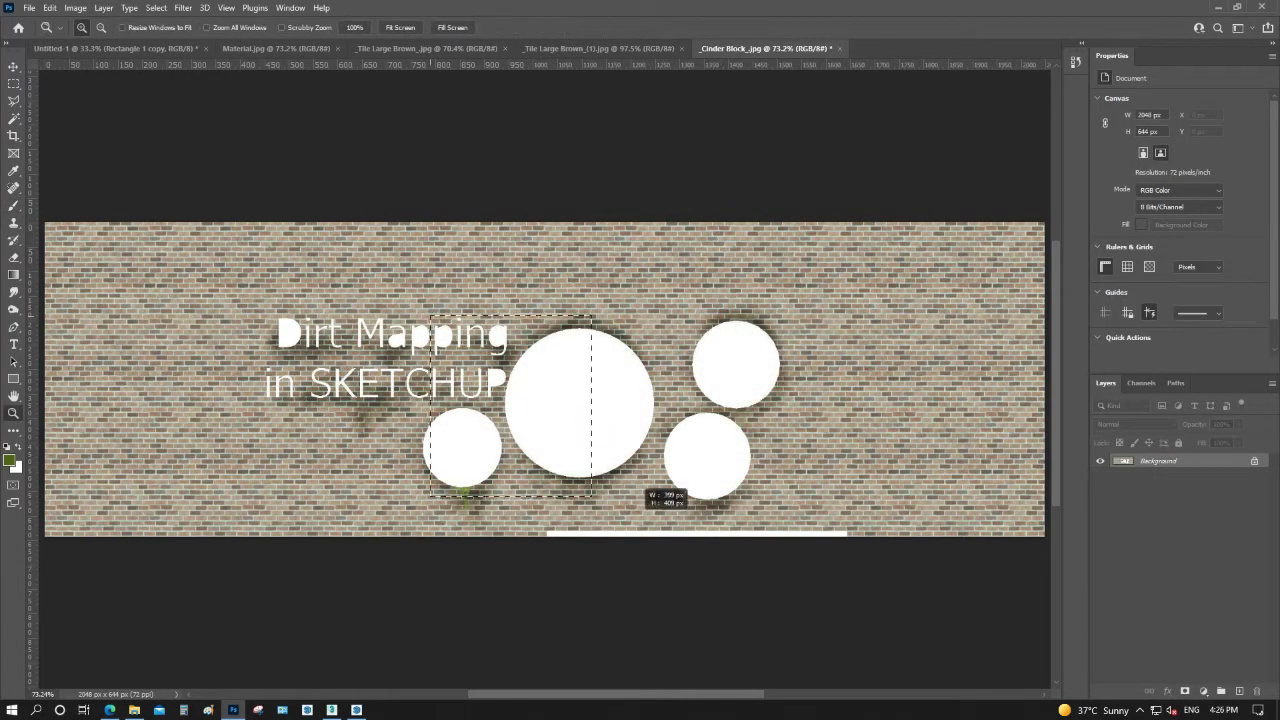
scroll(647, 447, "up", 4, "alt")
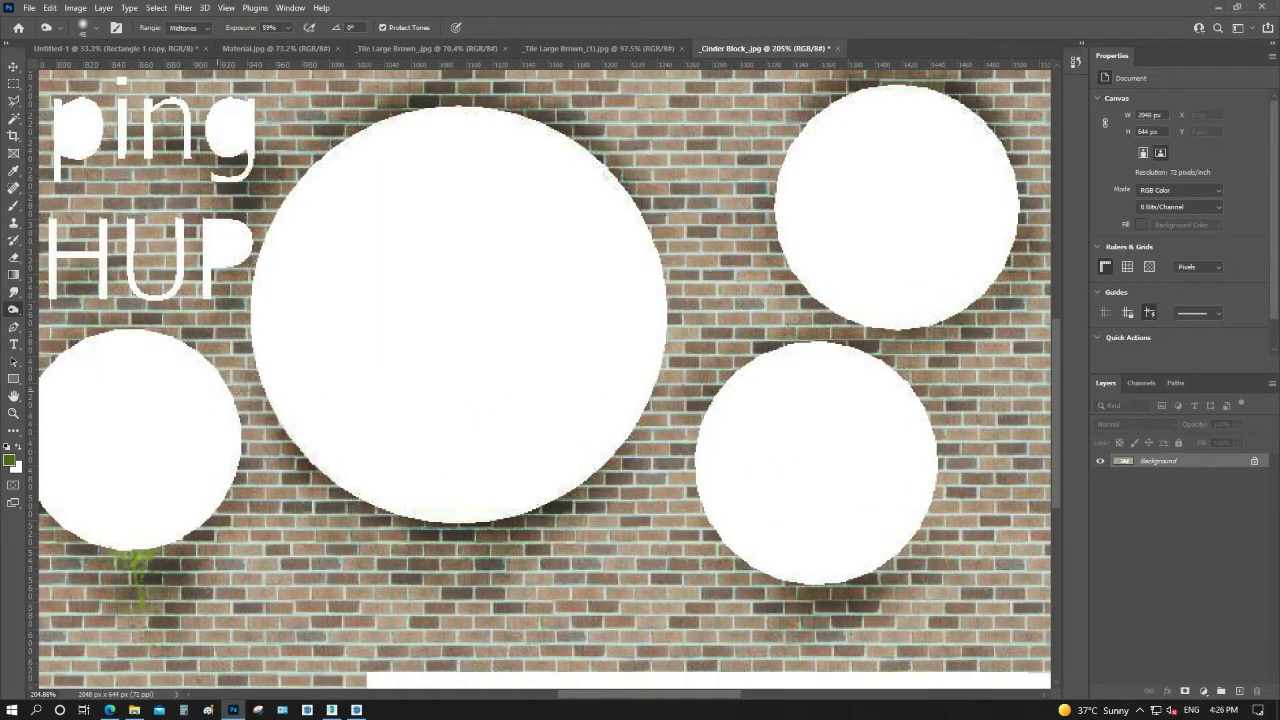
mouse_move(295, 478)
left_mouse_down()
mouse_move(345, 550)
mouse_move(370, 528)
mouse_move(400, 600)
mouse_move(585, 350)
left_mouse_up()
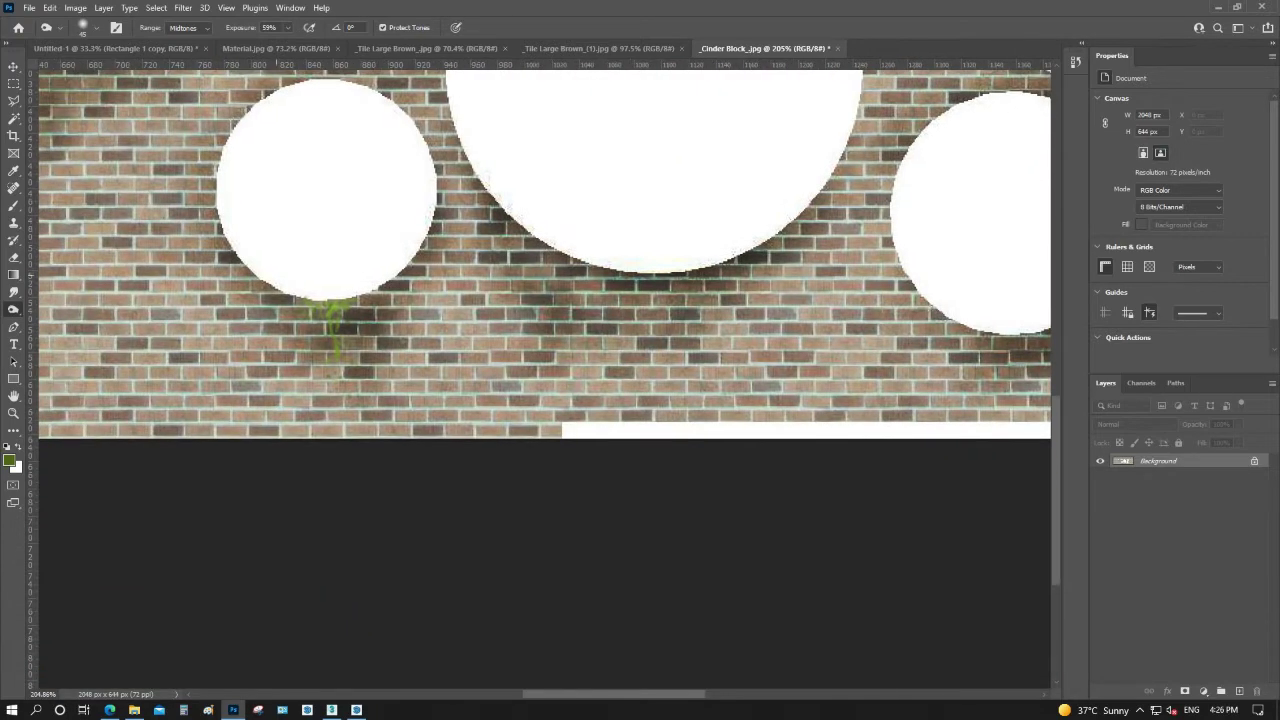
mouse_move(237, 262)
left_mouse_down()
mouse_move(250, 342)
mouse_move(275, 317)
left_mouse_up()
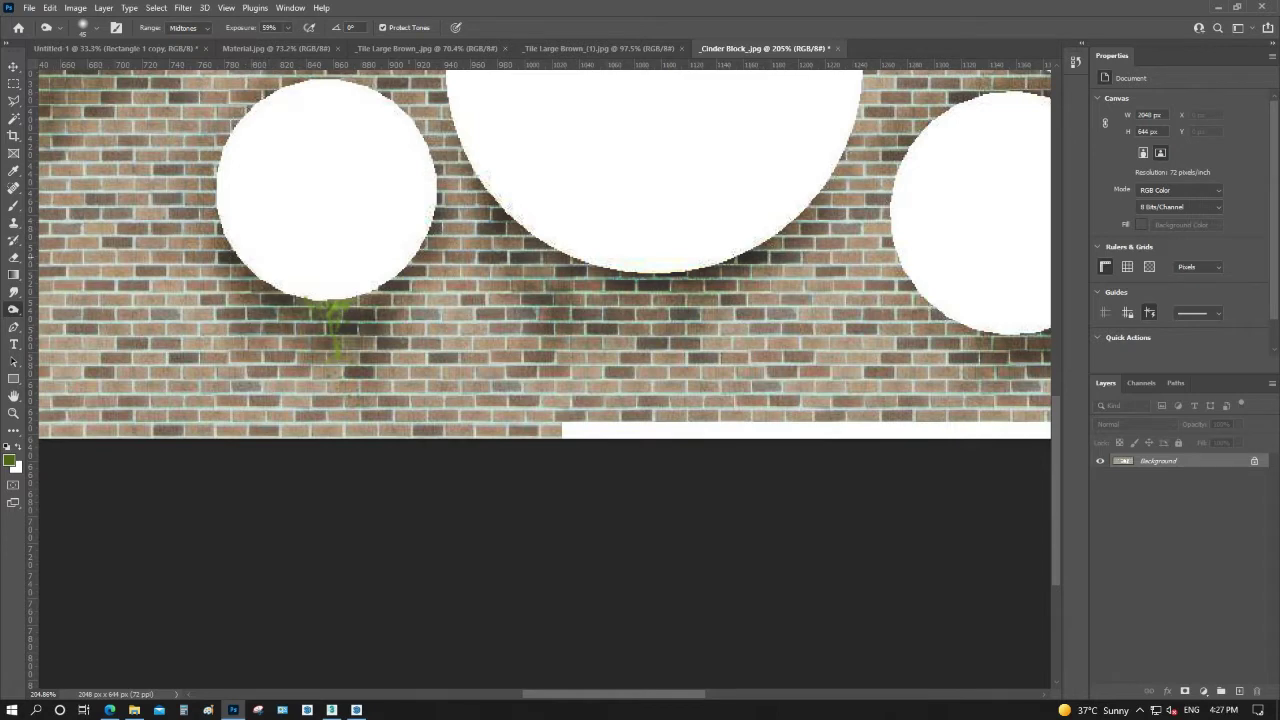
left_click_drag(705, 327, 215, 460)
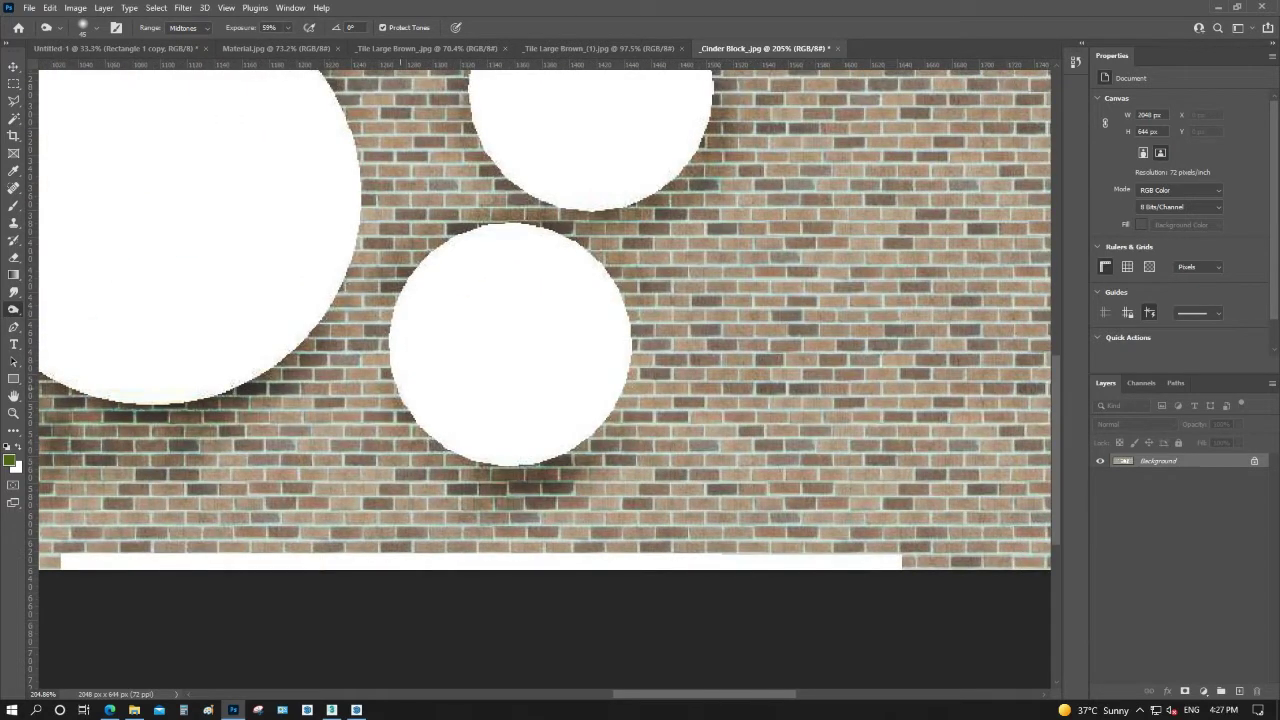
left_click_drag(395, 405, 412, 440)
mouse_move(580, 455)
left_mouse_down()
mouse_move(620, 420)
mouse_move(632, 385)
left_mouse_up()
left_click_drag(570, 240, 600, 250)
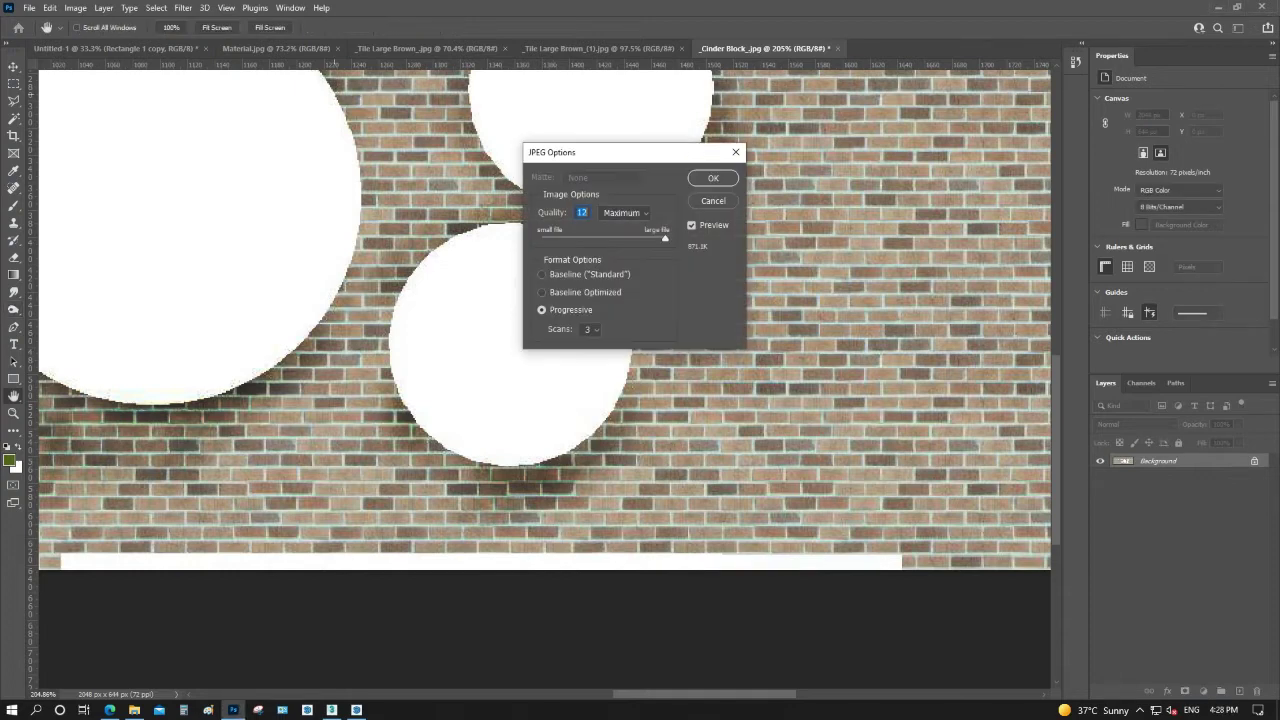
left_click(713, 178)
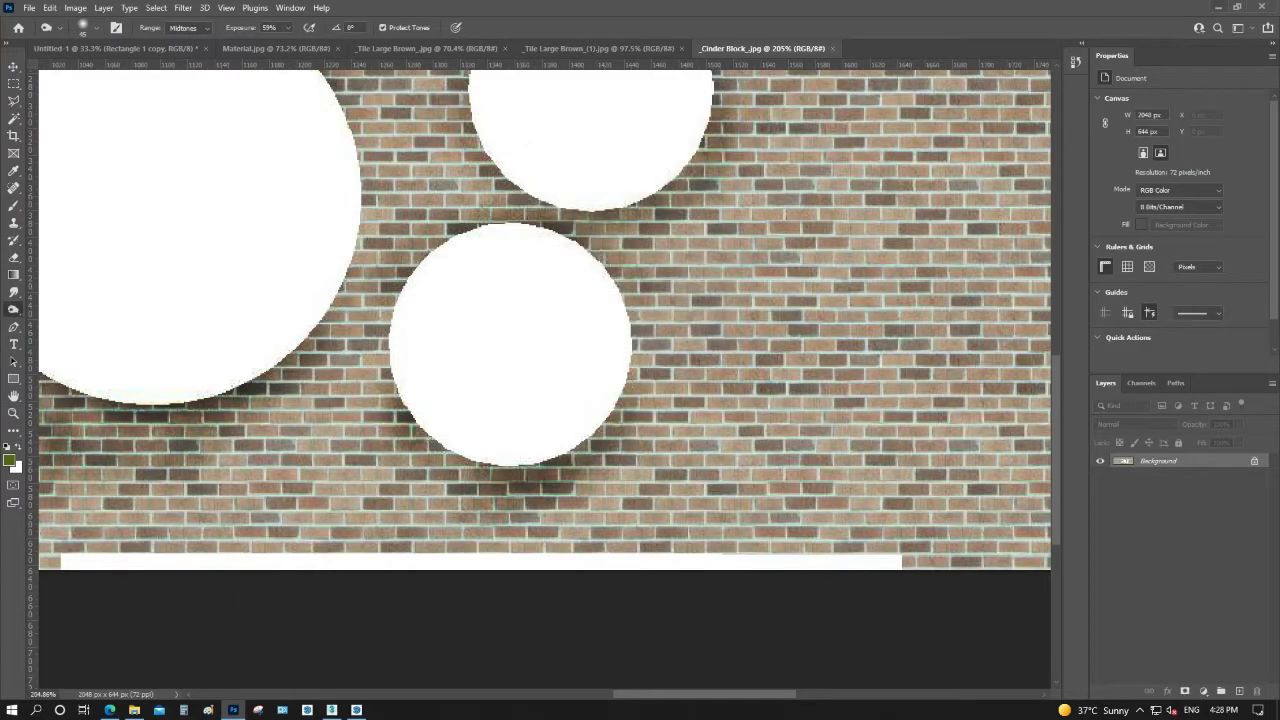
key("alt+Tab")
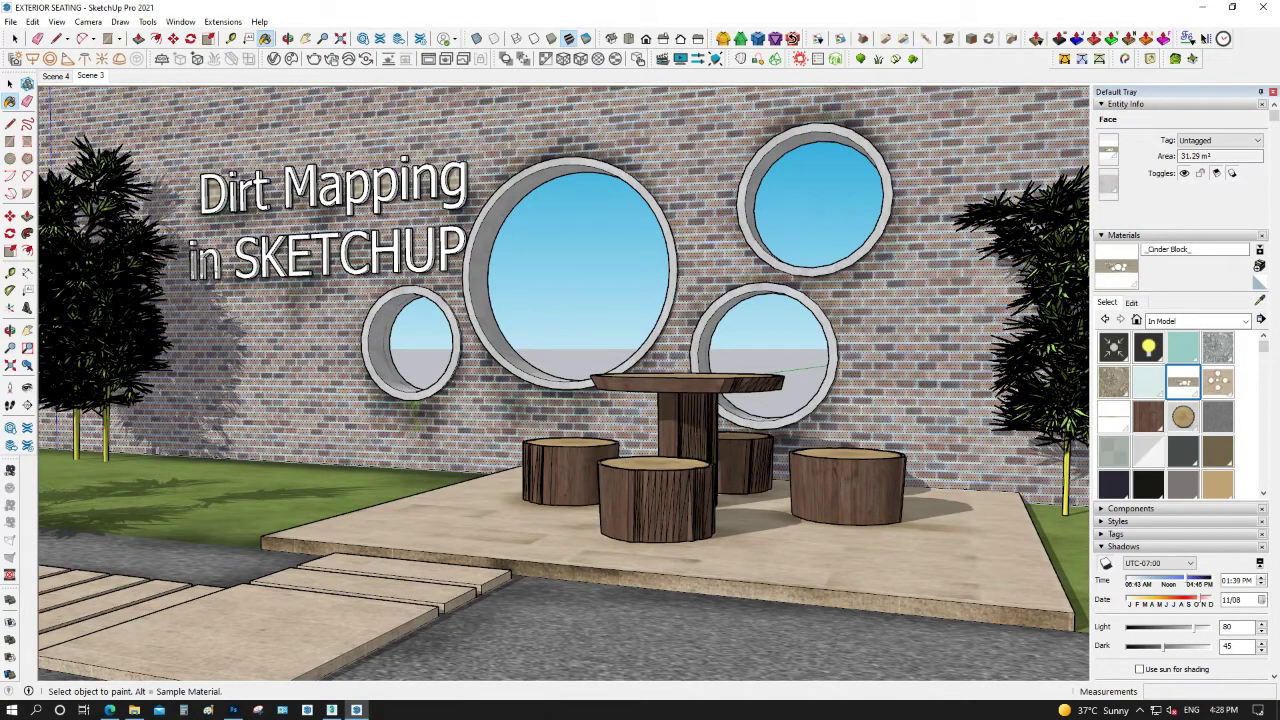
Send the stained Cinder Block texture back to the external image editor
left_click(9, 83)
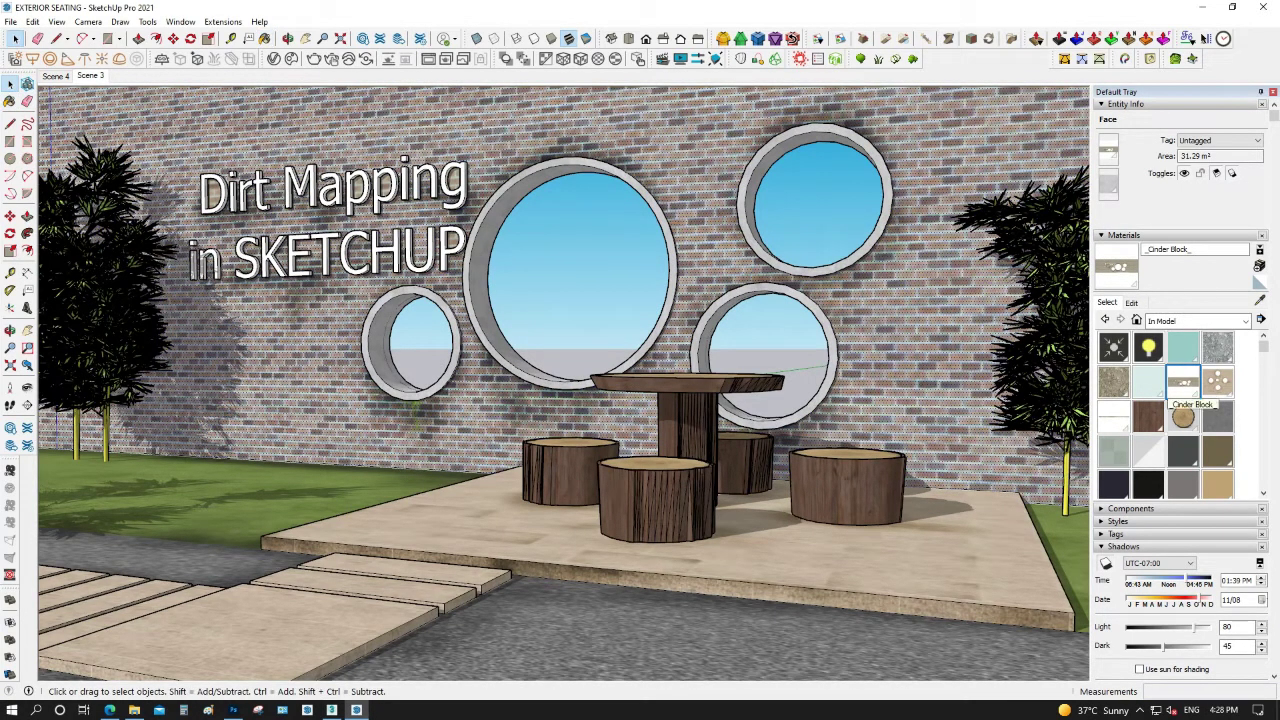
right_click(1183, 383)
left_click(1200, 428)
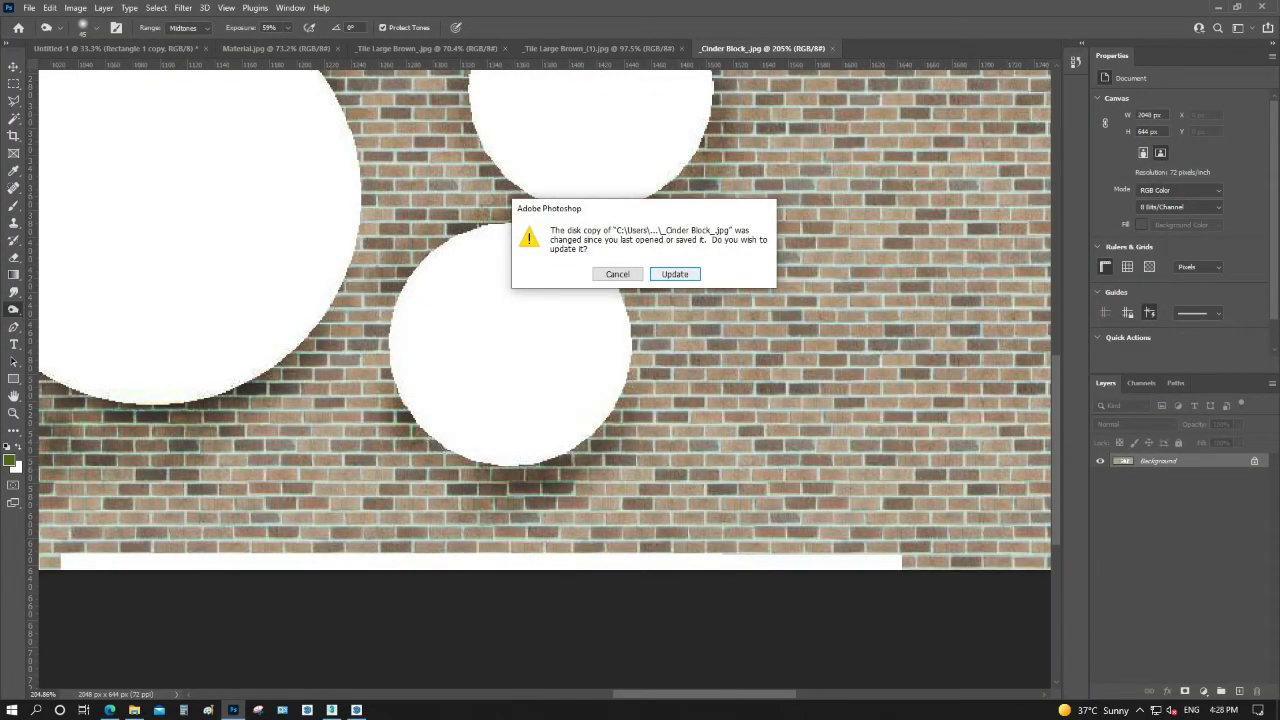
Reload the texture and burn dark patches below the small circle and along the wall's top edge
key("Return")
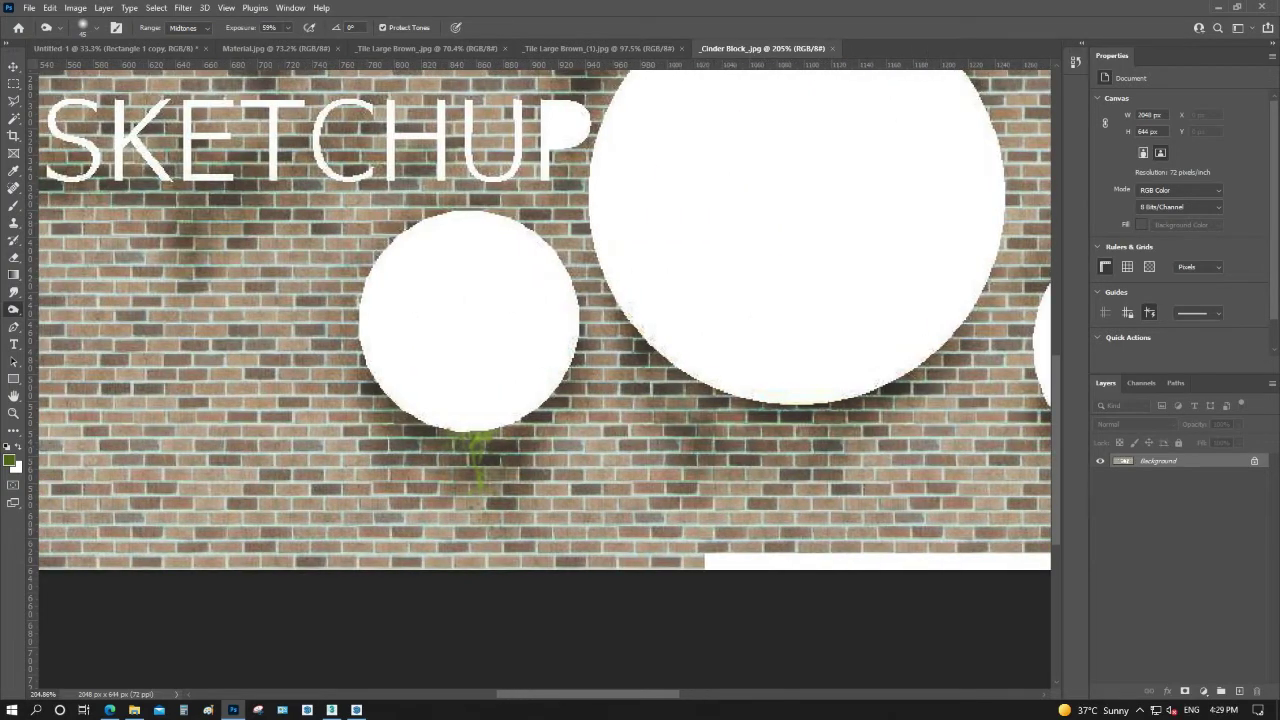
mouse_move(428, 521)
left_mouse_down()
mouse_move(549, 490)
mouse_move(564, 450)
mouse_move(572, 490)
mouse_move(438, 542)
left_mouse_up()
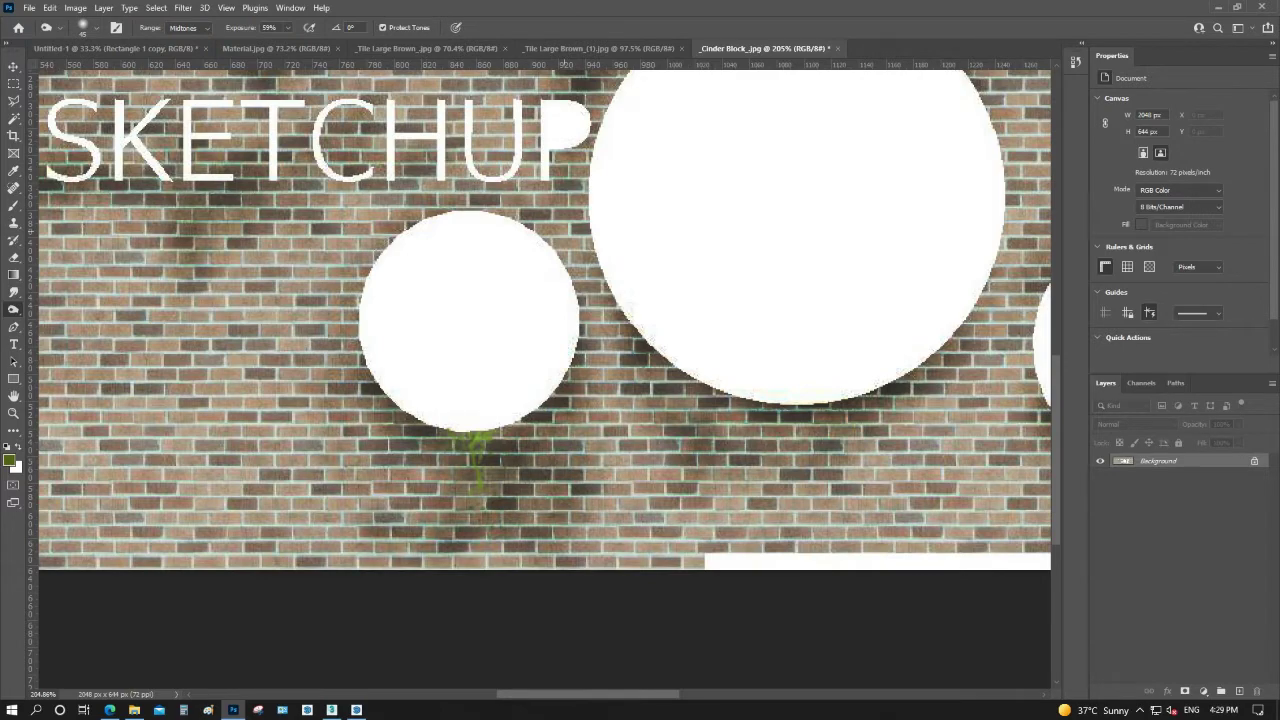
left_click_drag(565, 66, 700, 100)
left_click_drag(660, 238, 850, 245)
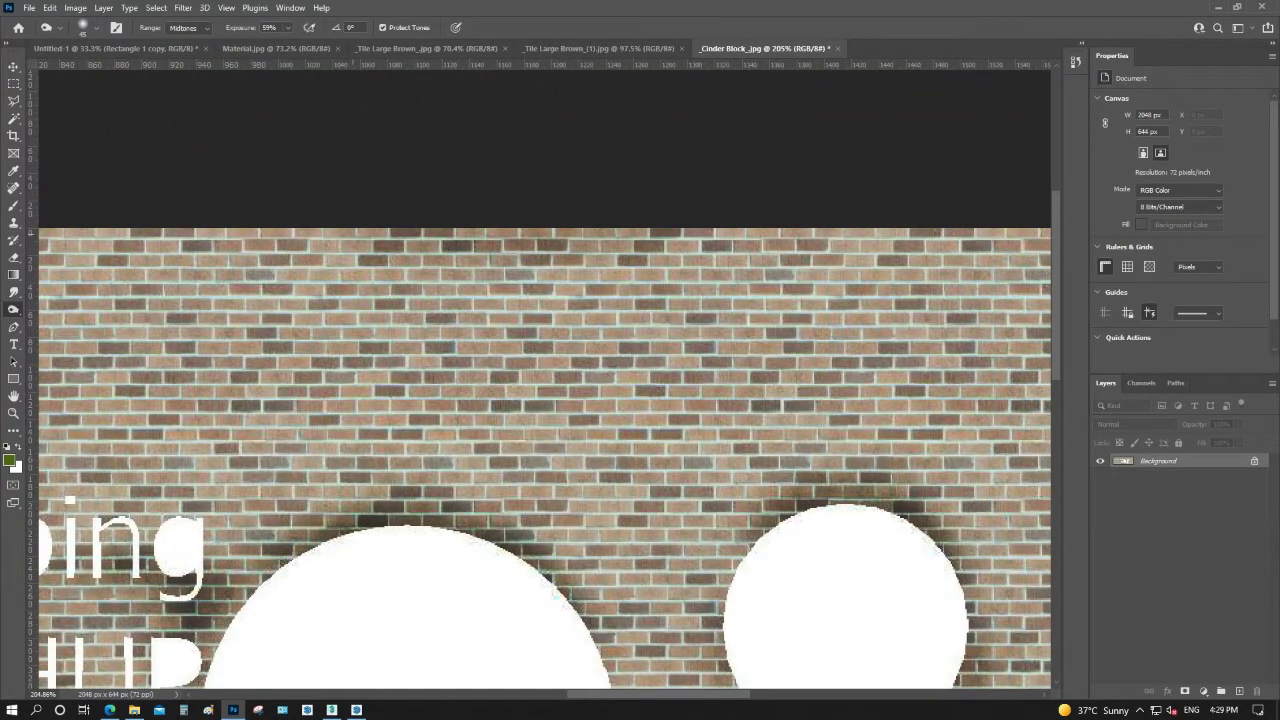
mouse_move(700, 260)
left_mouse_down()
mouse_move(585, 300)
mouse_move(592, 420)
mouse_move(612, 475)
left_mouse_up()
Burn a deep vertical dirt streak running down from the top of the bricks
mouse_move(610, 290)
left_mouse_down()
mouse_move(690, 270)
mouse_move(590, 320)
mouse_move(565, 428)
mouse_move(556, 312)
mouse_move(570, 318)
left_mouse_up()
left_click_drag(709, 270, 610, 495)
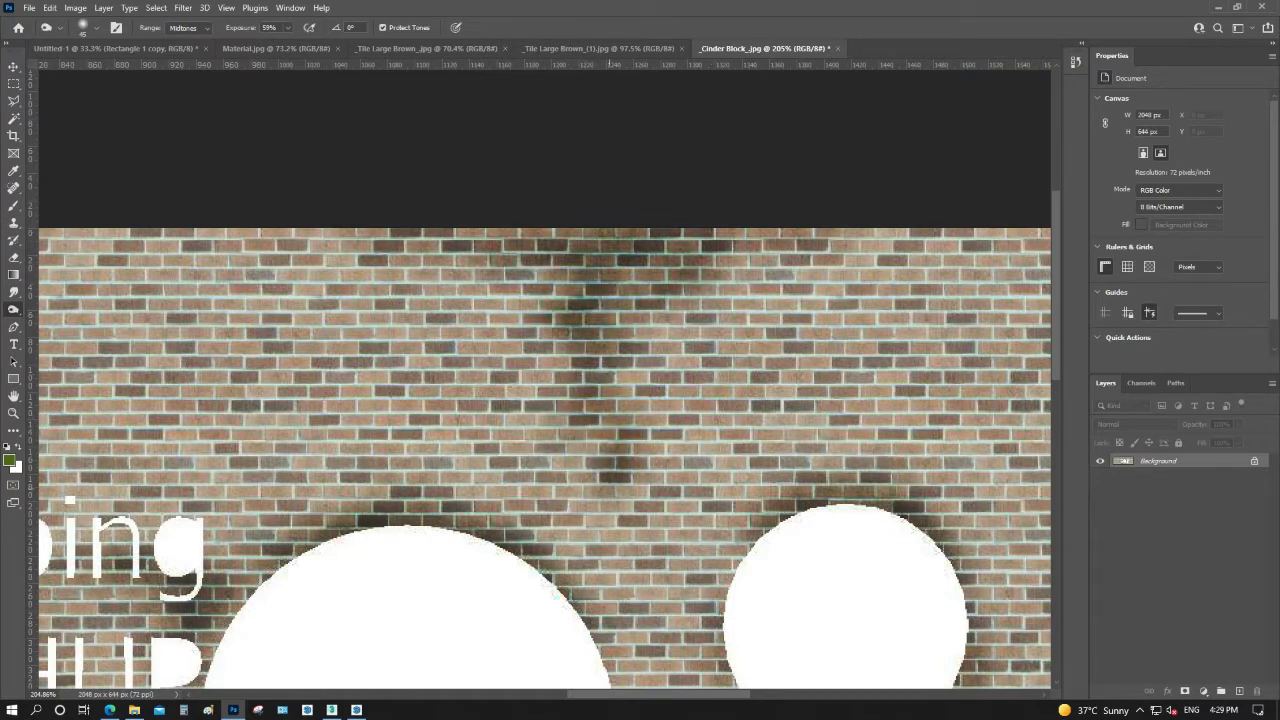
mouse_move(600, 440)
left_mouse_down()
mouse_move(615, 490)
mouse_move(647, 304)
mouse_move(641, 380)
left_mouse_up()
left_click_drag(641, 380, 761, 257)
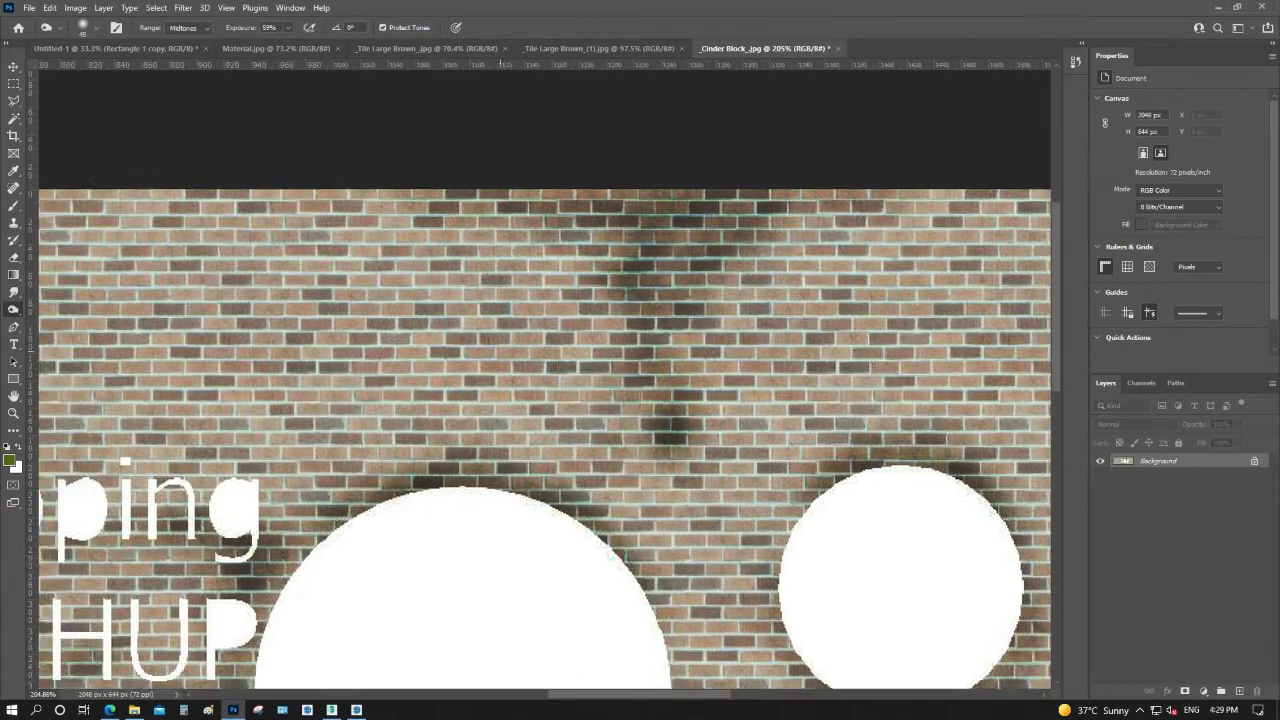
scroll(545, 390, "down", 1)
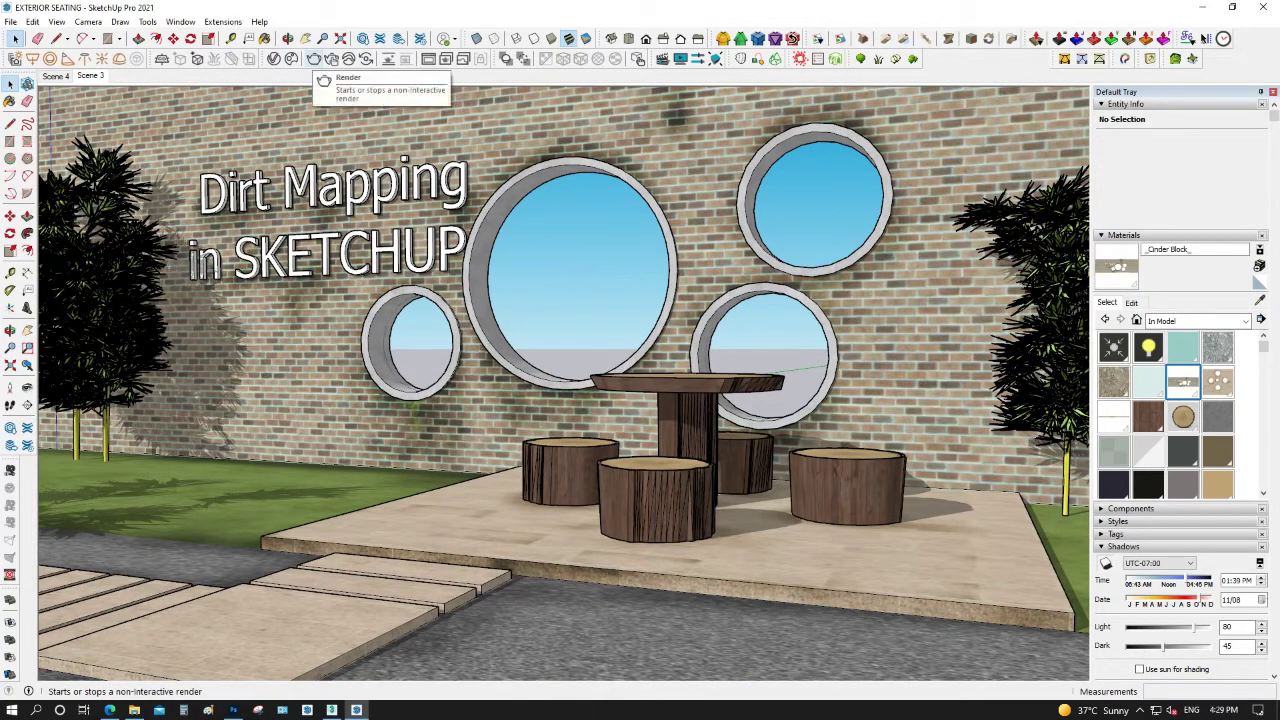
Run the final V-Ray render of the dirt-stained brick-wall scene
left_click(314, 60)
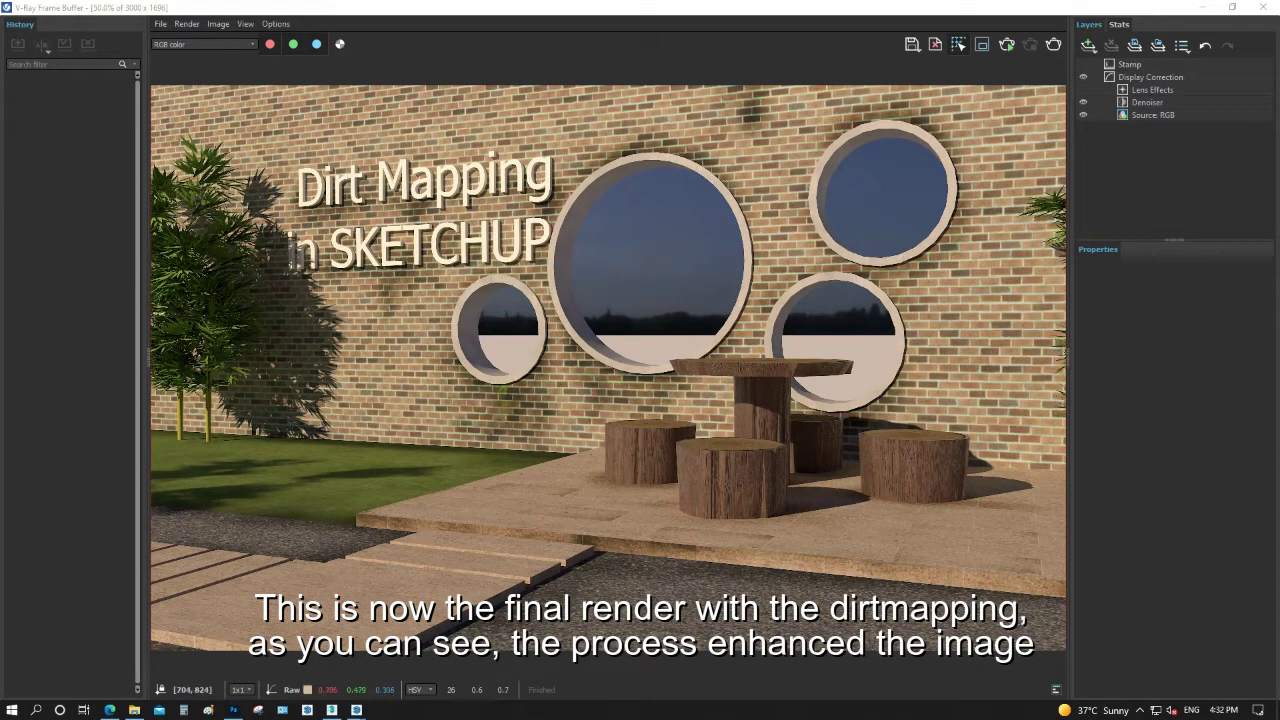
Zoom the frame buffer in and out and display the effectsResult channel
scroll(600, 595, "up", 2)
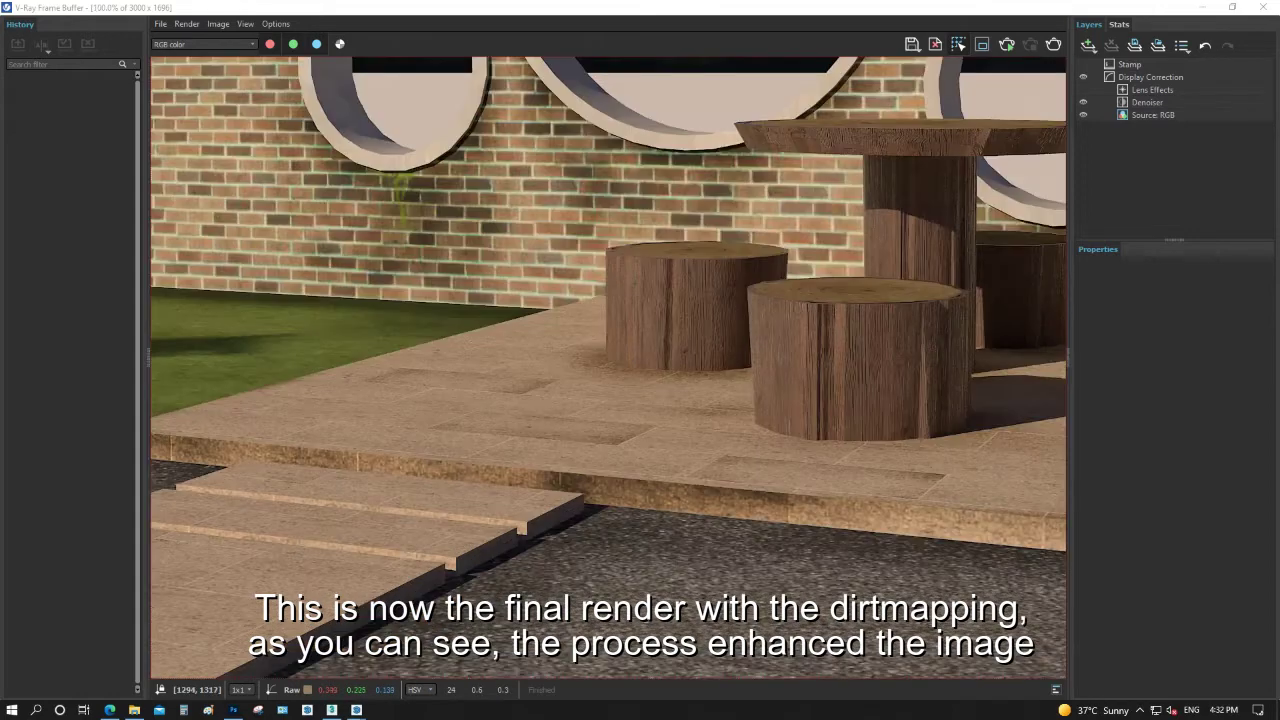
scroll(429, 475, "down", 1)
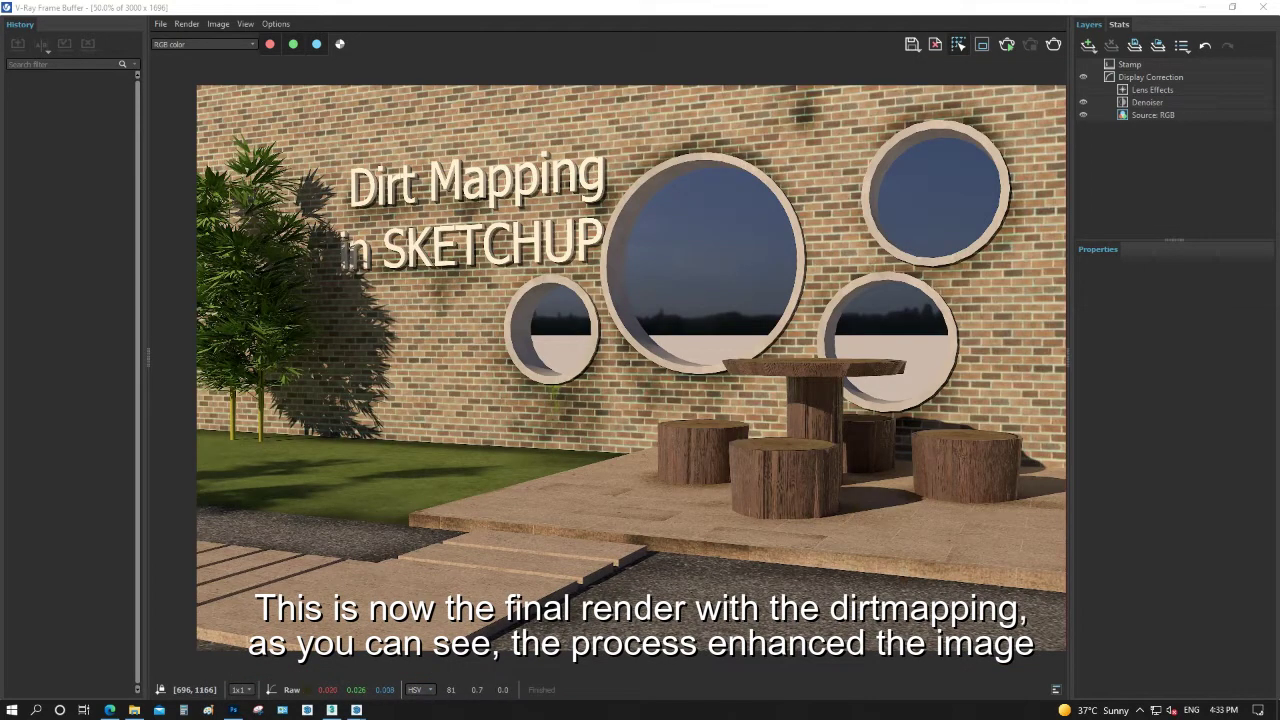
left_click(203, 44)
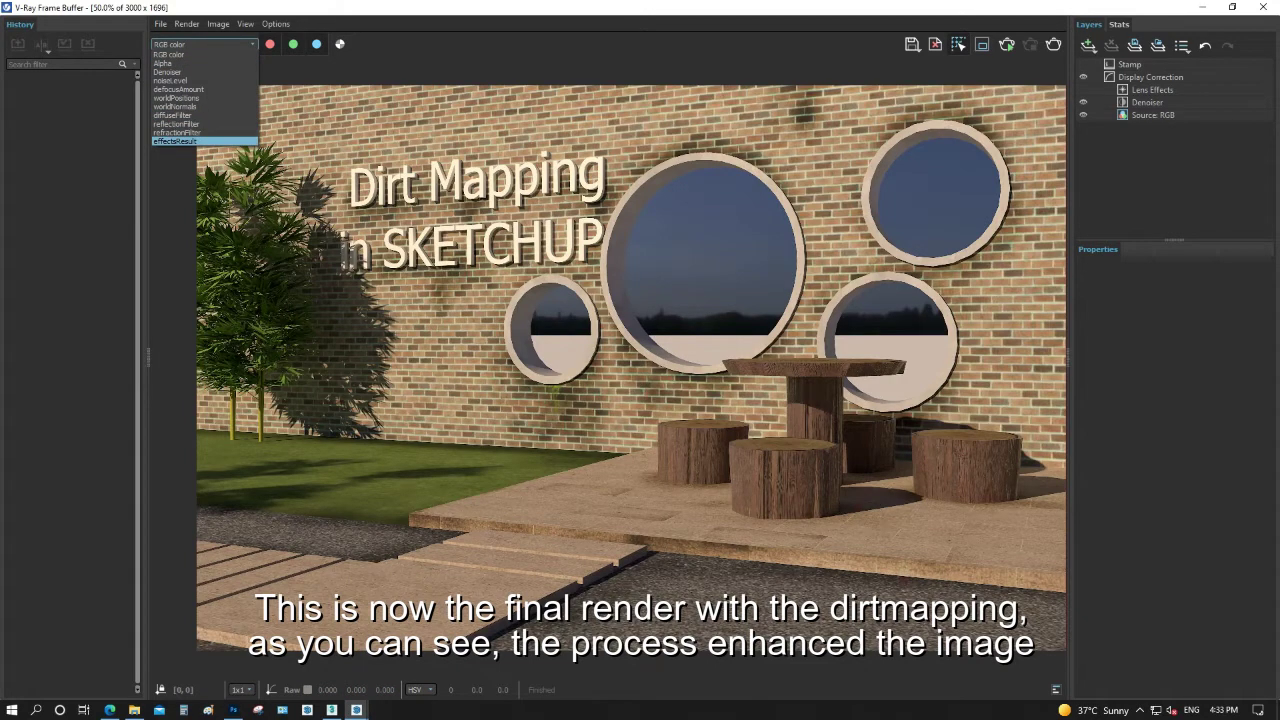
left_click(175, 141)
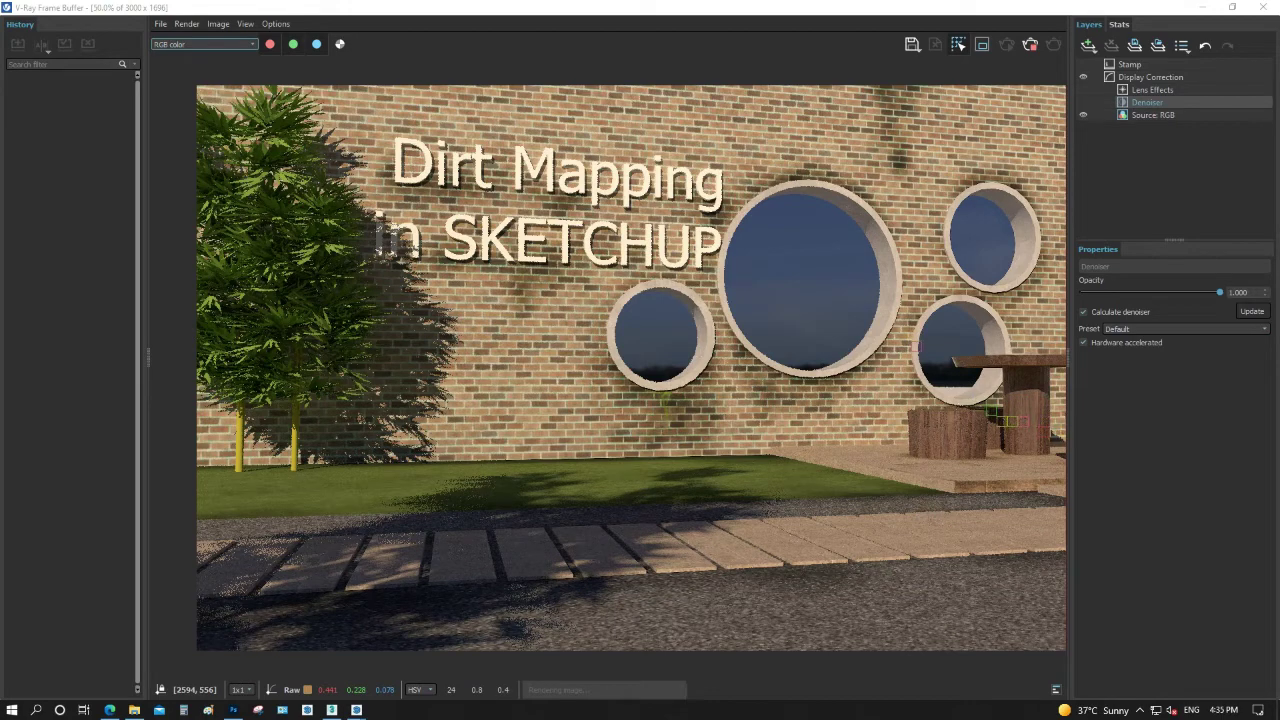
Check Lens Effects and Denoiser, then add a Hue/Saturation layer with slightly lowered saturation
left_click(1152, 89)
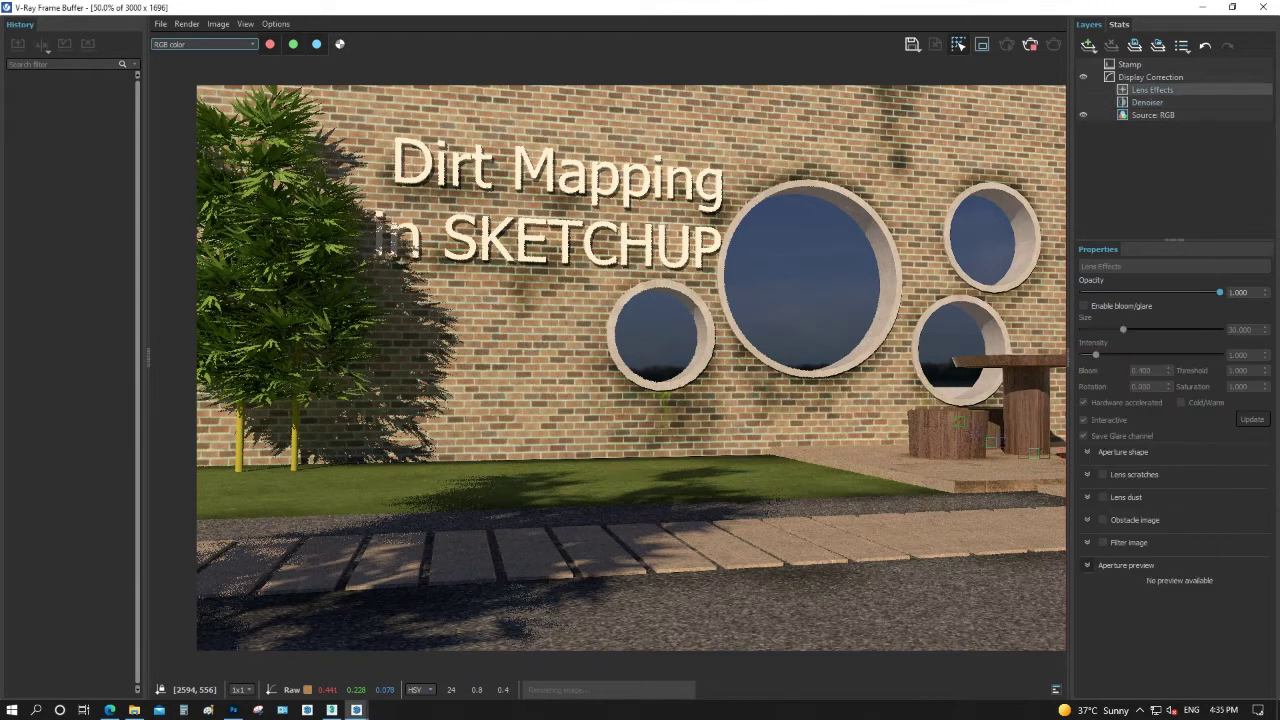
left_click(1147, 102)
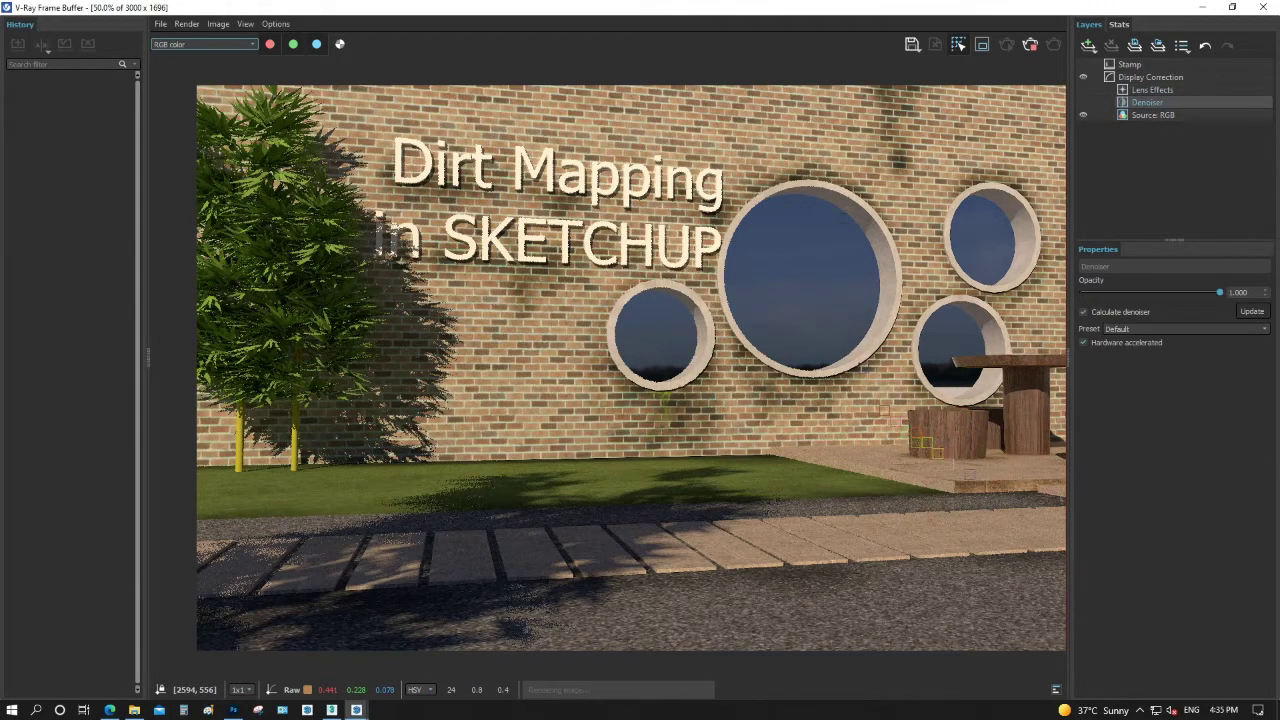
left_click(1088, 44)
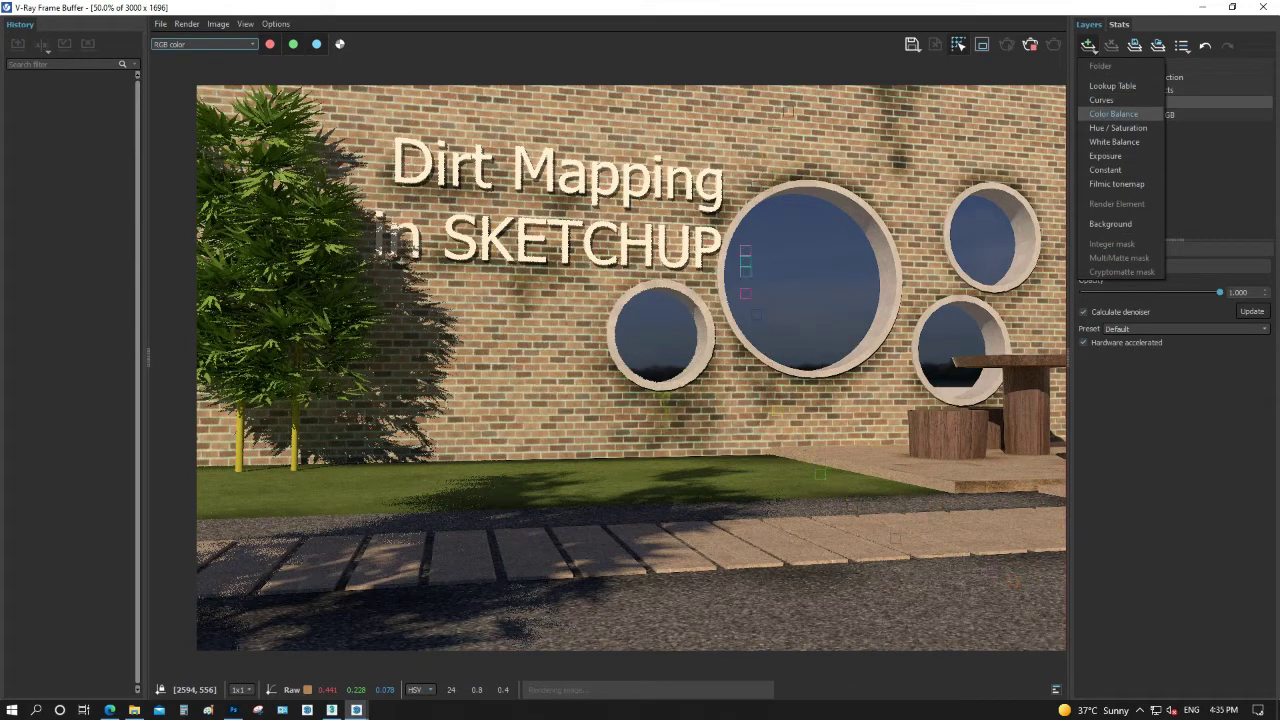
left_click(1118, 128)
left_click_drag(1151, 334, 1138, 334)
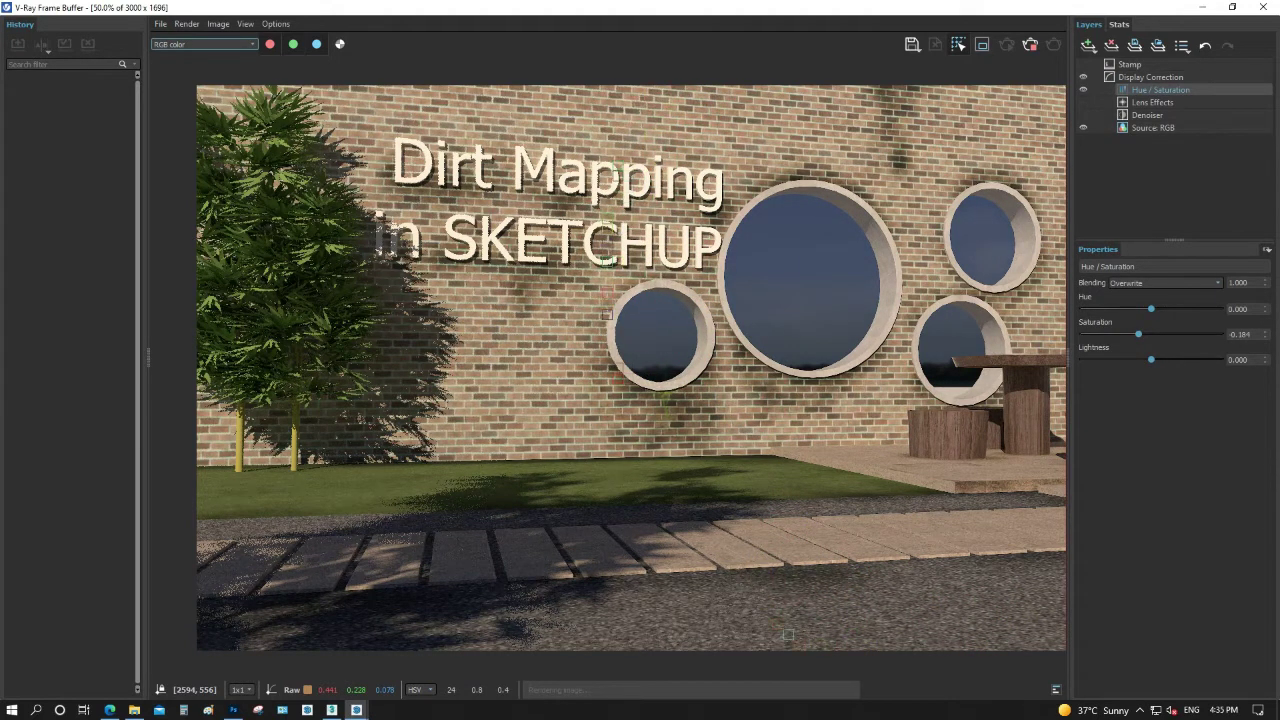
Add a Curves layer that lowers highlights and raises the black point, then toggle its visibility
left_click(1088, 45)
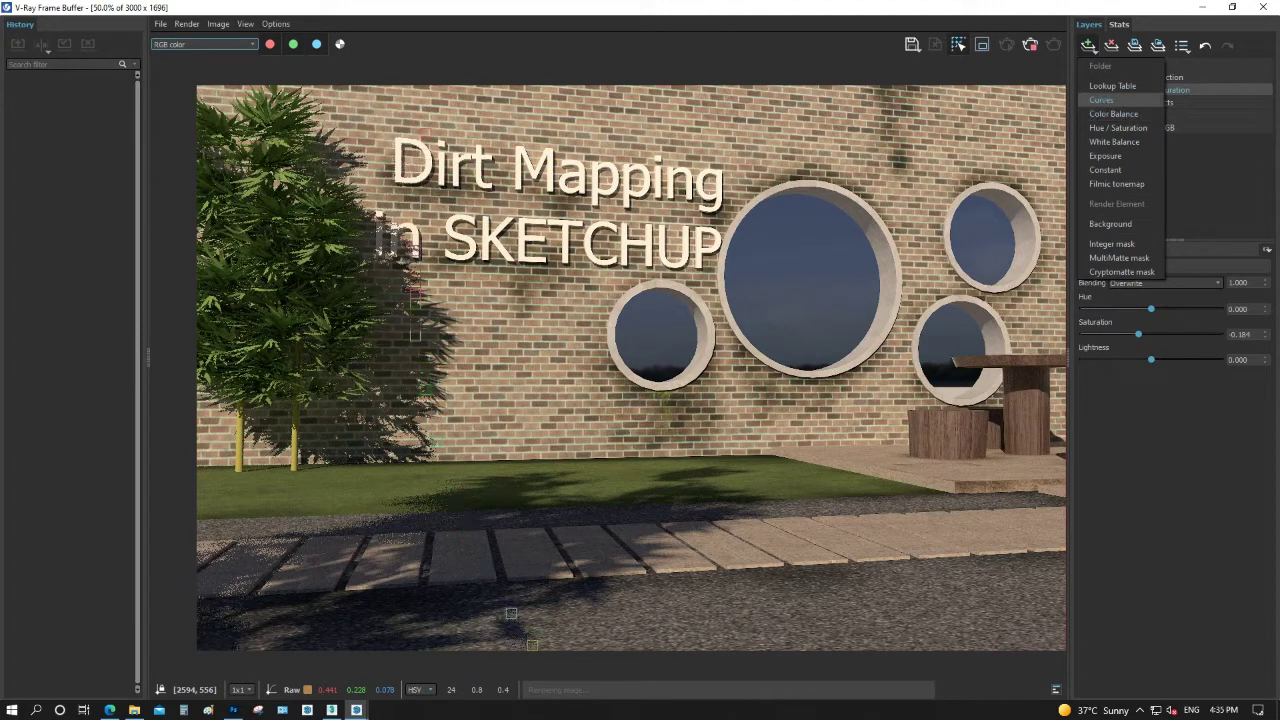
left_click(1101, 100)
left_click_drag(1253, 312, 1259, 317)
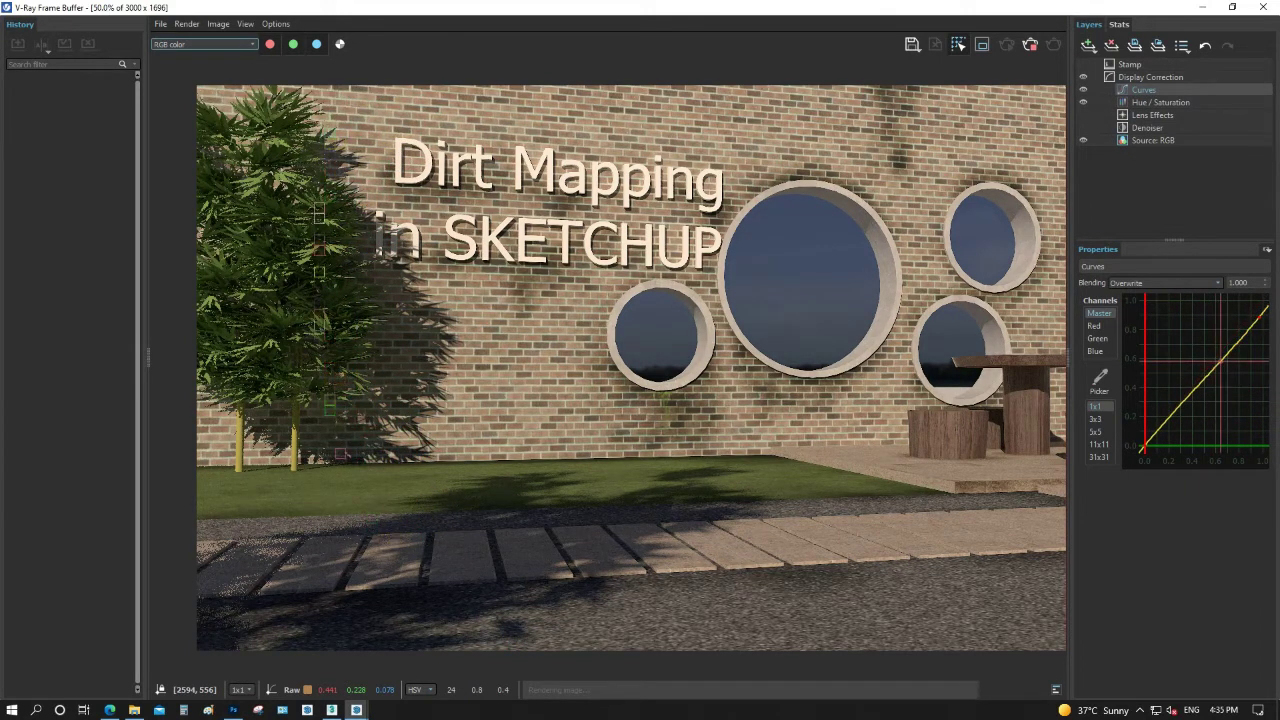
left_click(1202, 380)
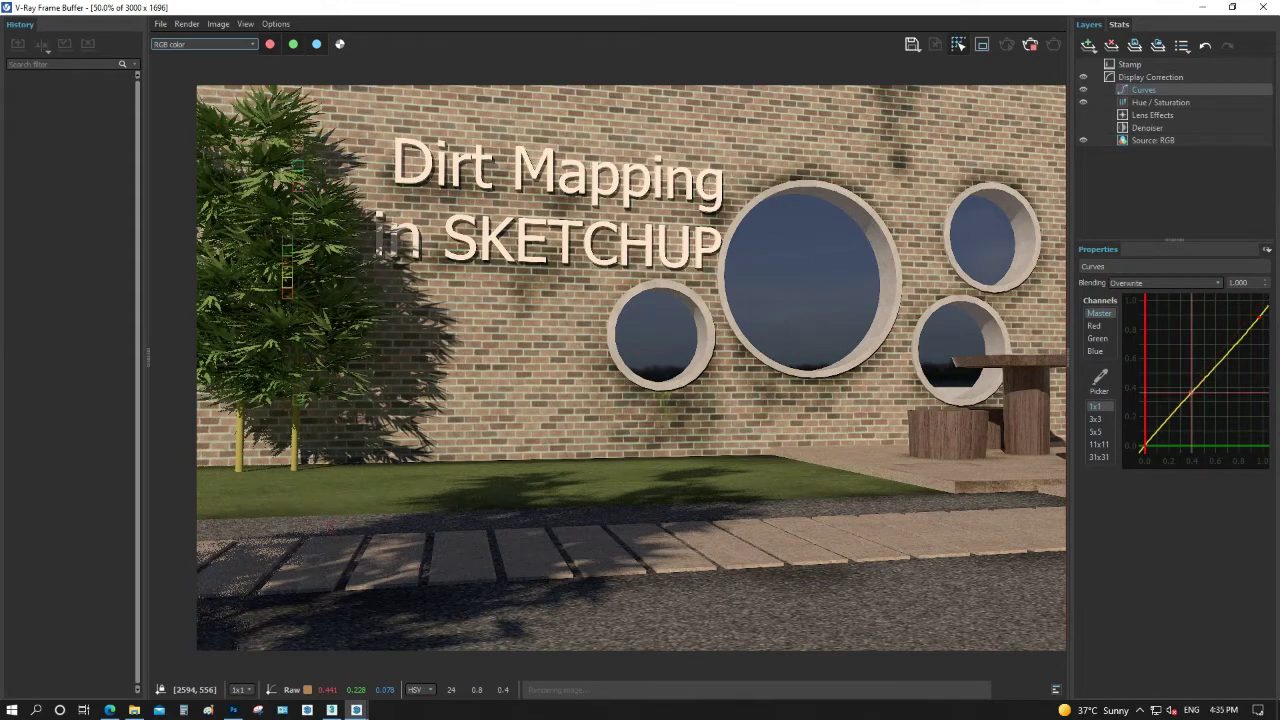
left_click_drag(1141, 450, 1147, 444)
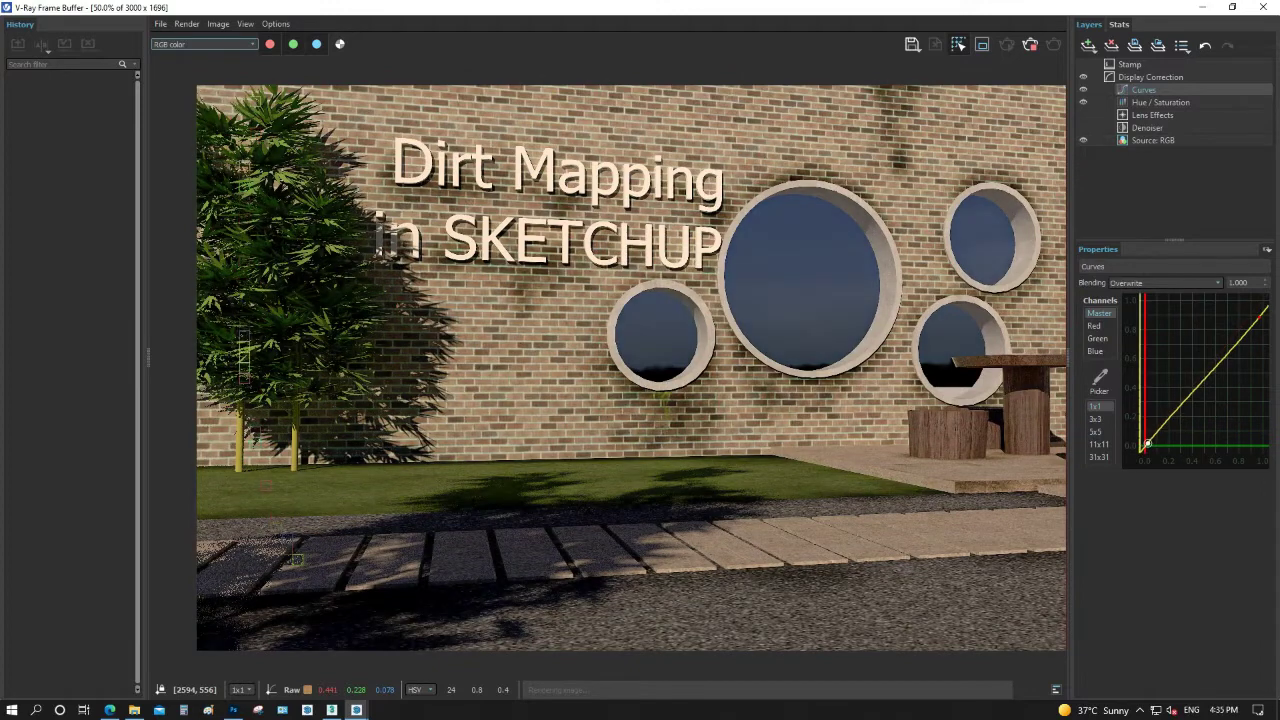
left_click_drag(1180, 402, 1186, 404)
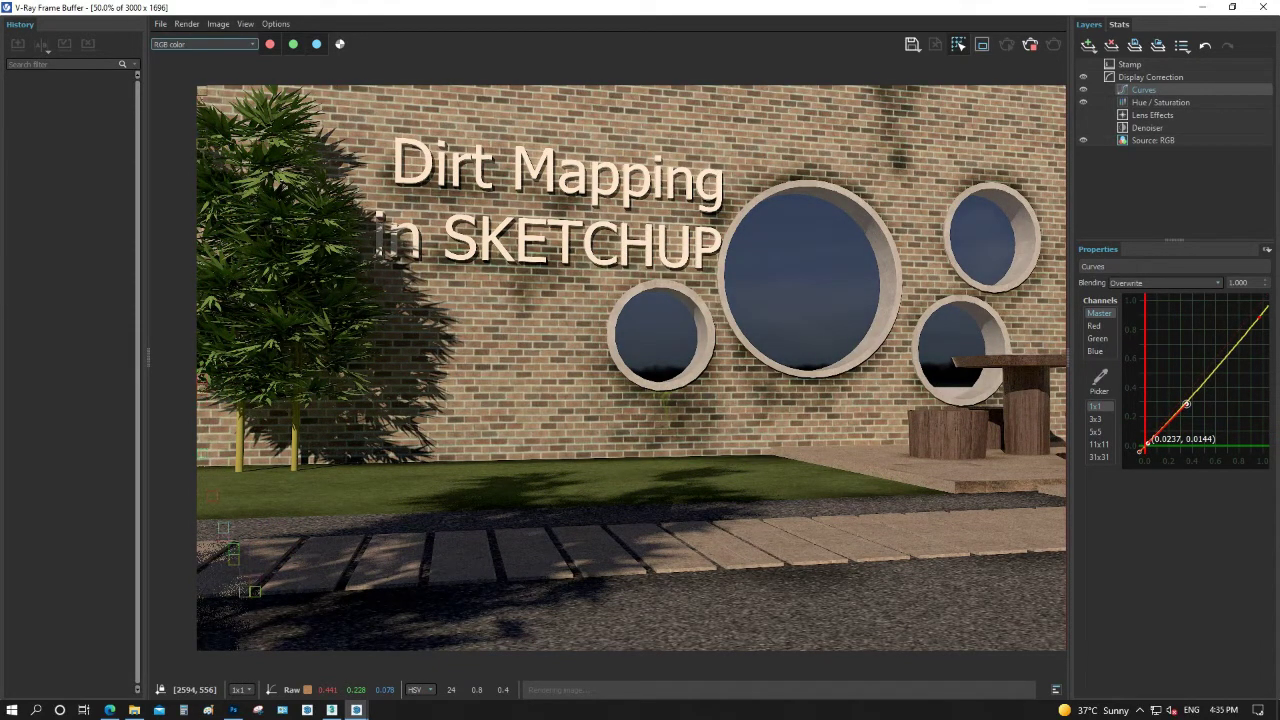
left_click_drag(1186, 404, 1185, 400)
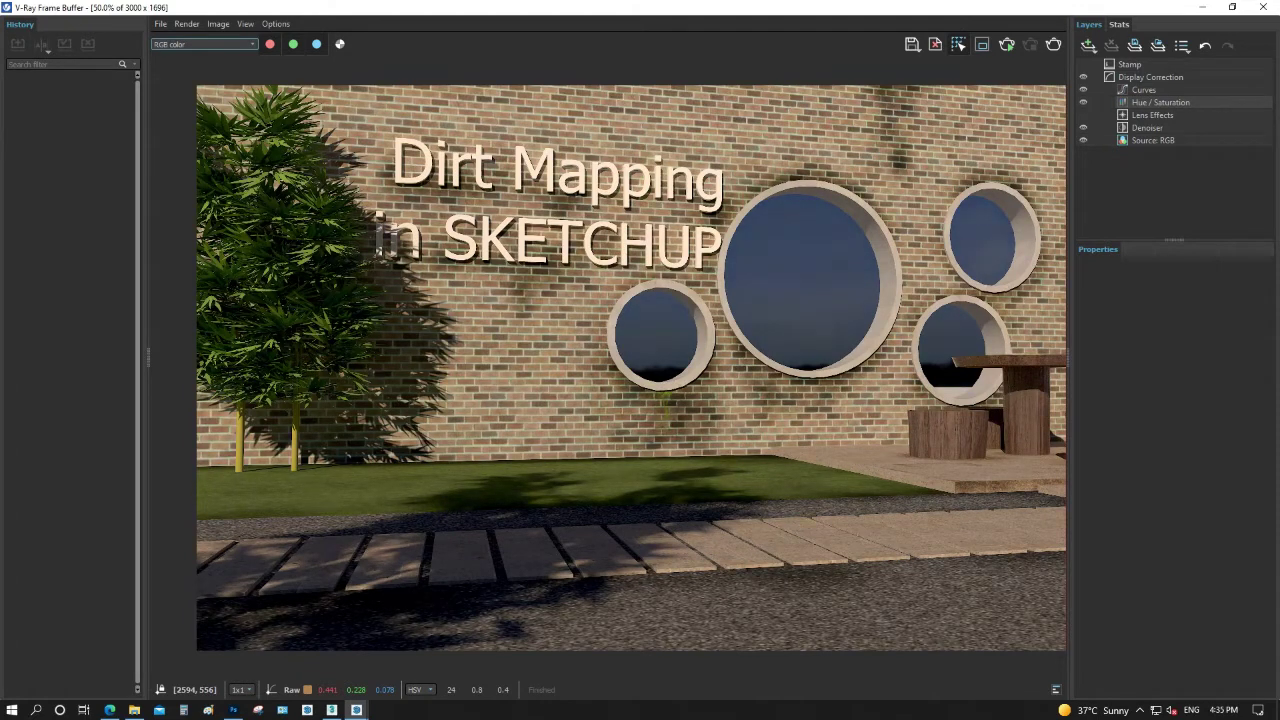
left_click(1083, 89)
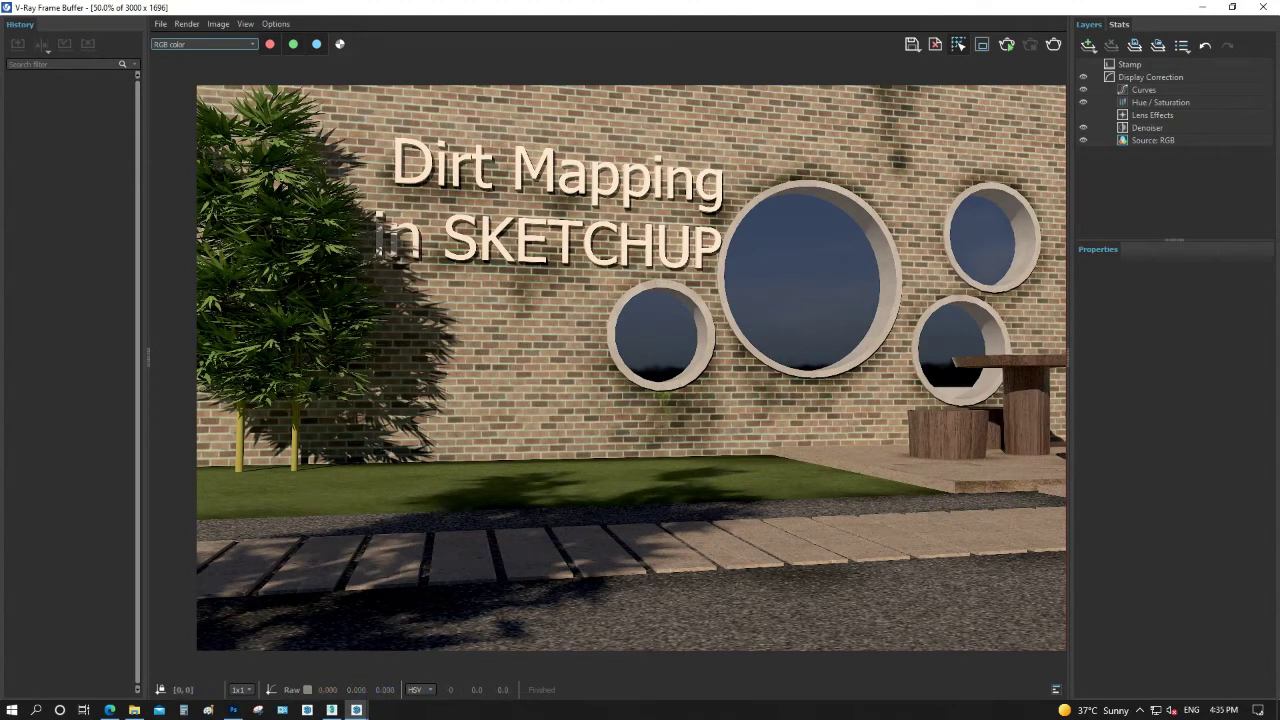
Switch the frame buffer display to a different render channel
left_click(204, 44)
left_click(190, 141)
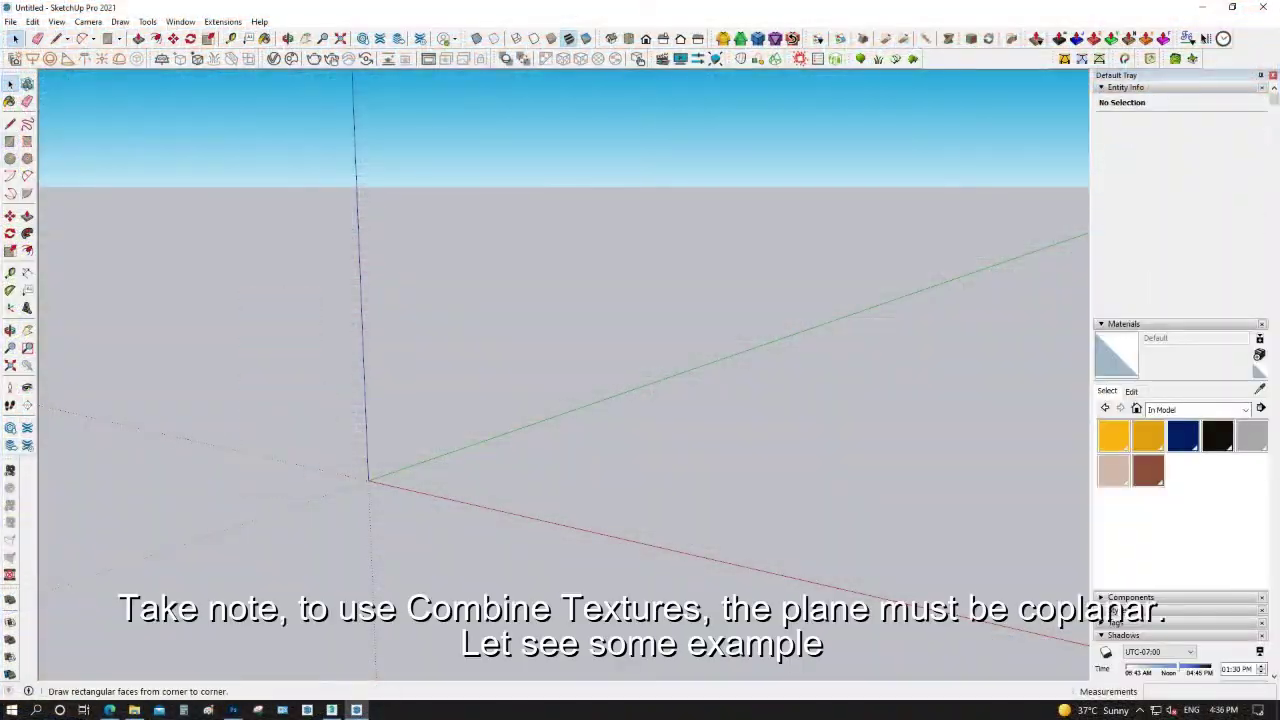
Draw a rectangle and pull it up into a box
key("r")
left_click(367, 481)
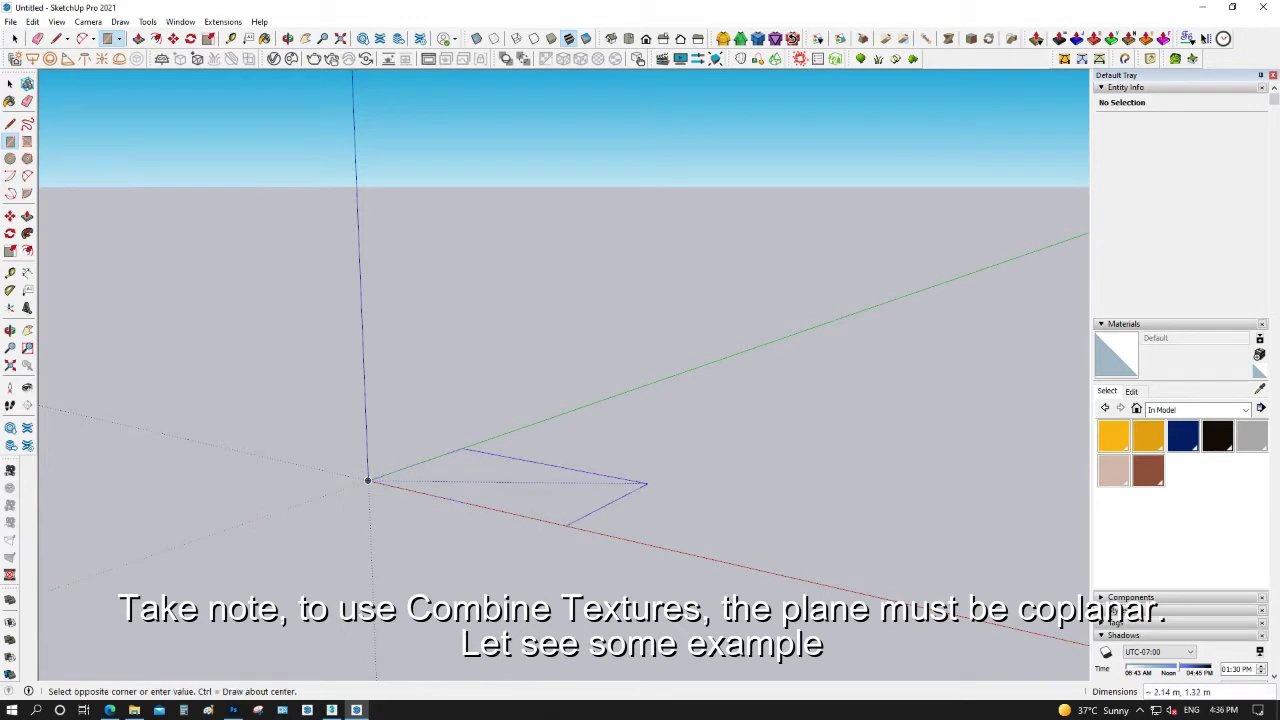
left_click(739, 461)
key("p")
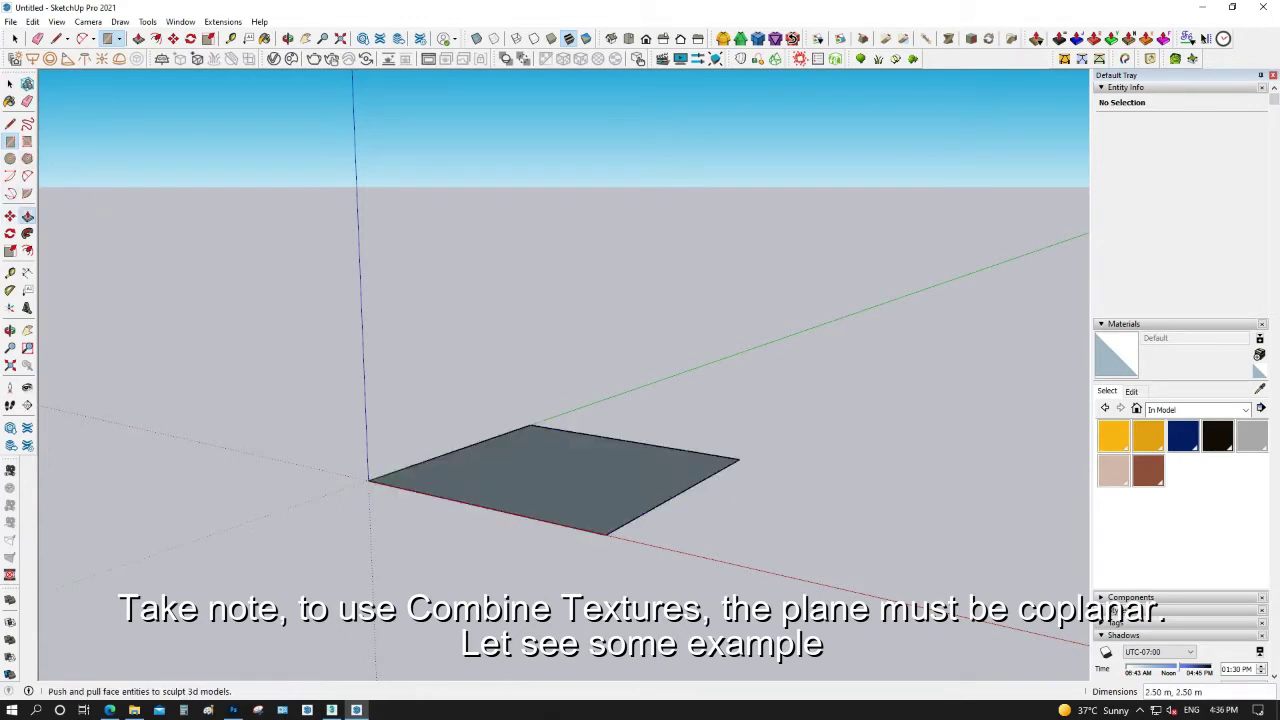
left_click(555, 478)
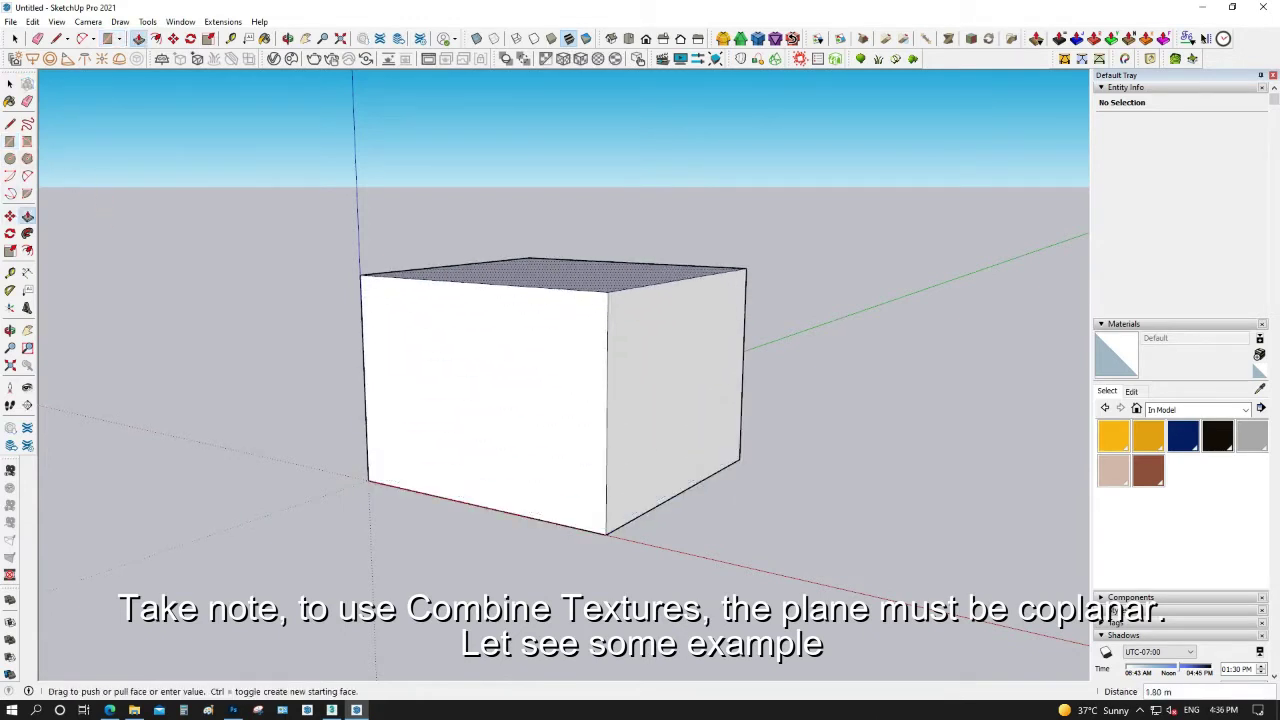
left_click(555, 265)
Split the box's front face with a line and push the right section forward 2.08 m
key("r")
key("l")
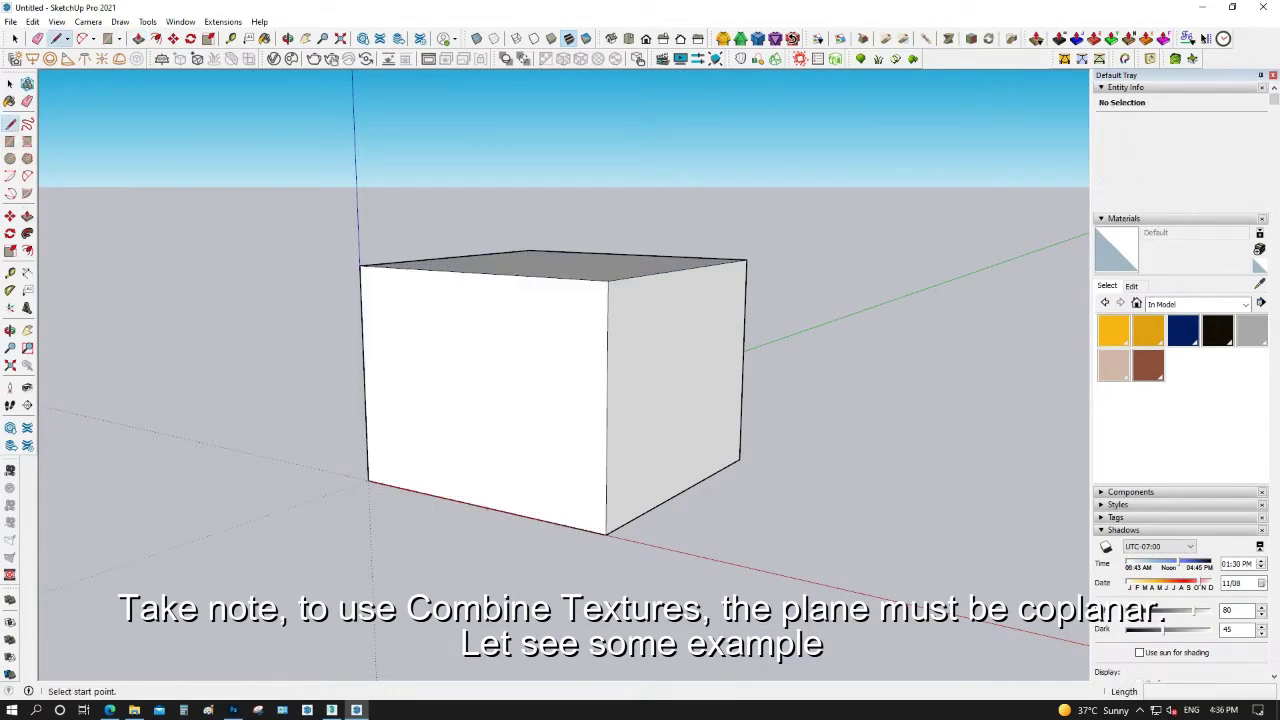
left_click(661, 272)
left_click(658, 507)
key("p")
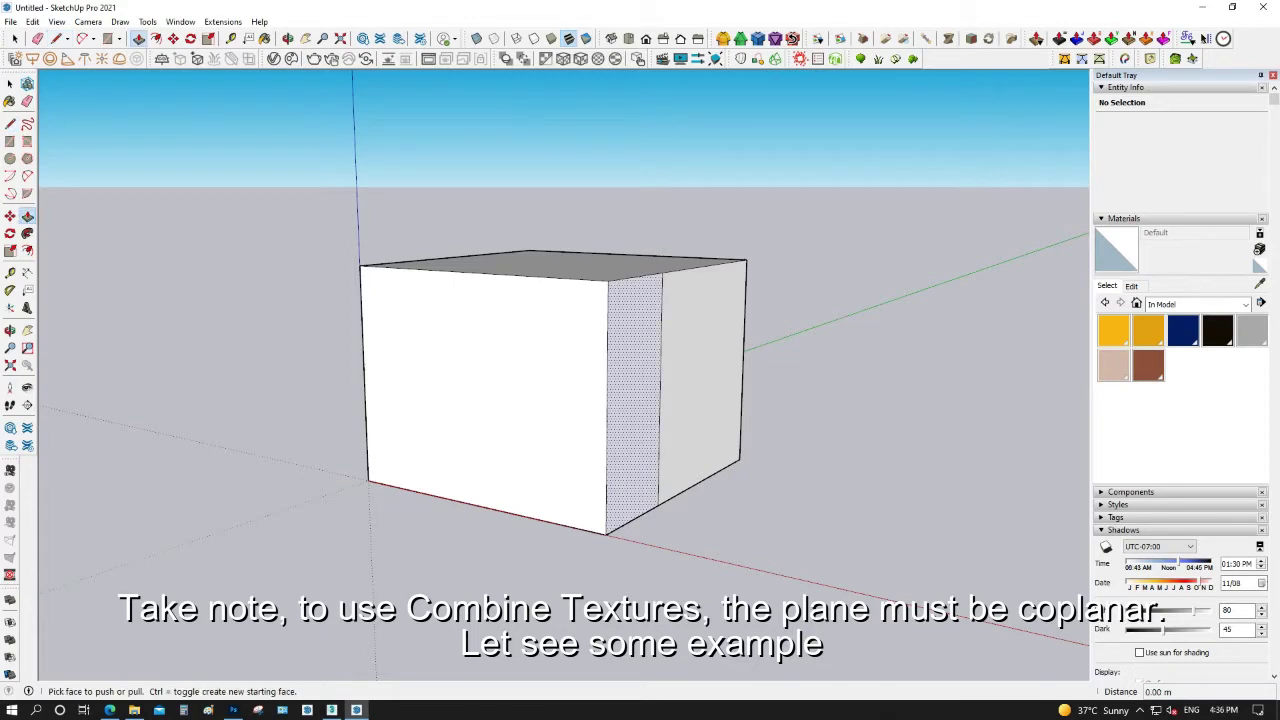
left_click(700, 420)
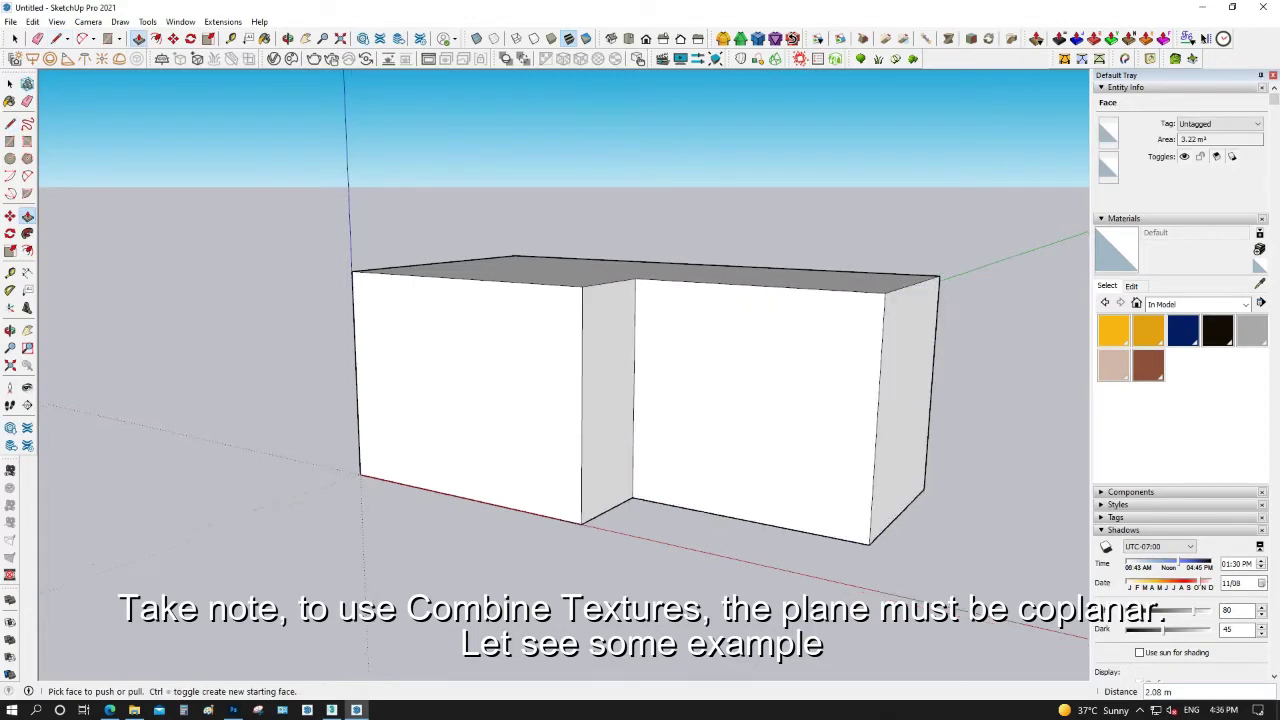
left_click(760, 410)
scroll(220, 310, "down", 1)
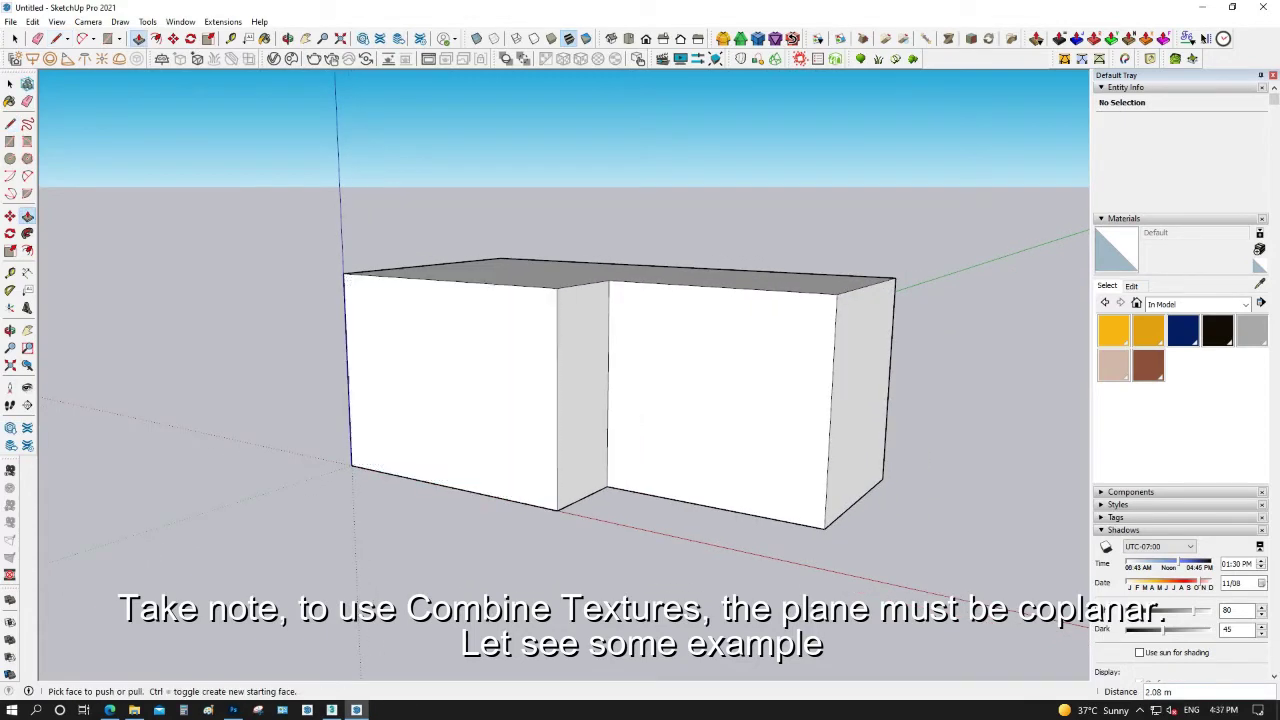
Draw a floor rectangle in front of the box and push it down into a slab
left_click(10, 141)
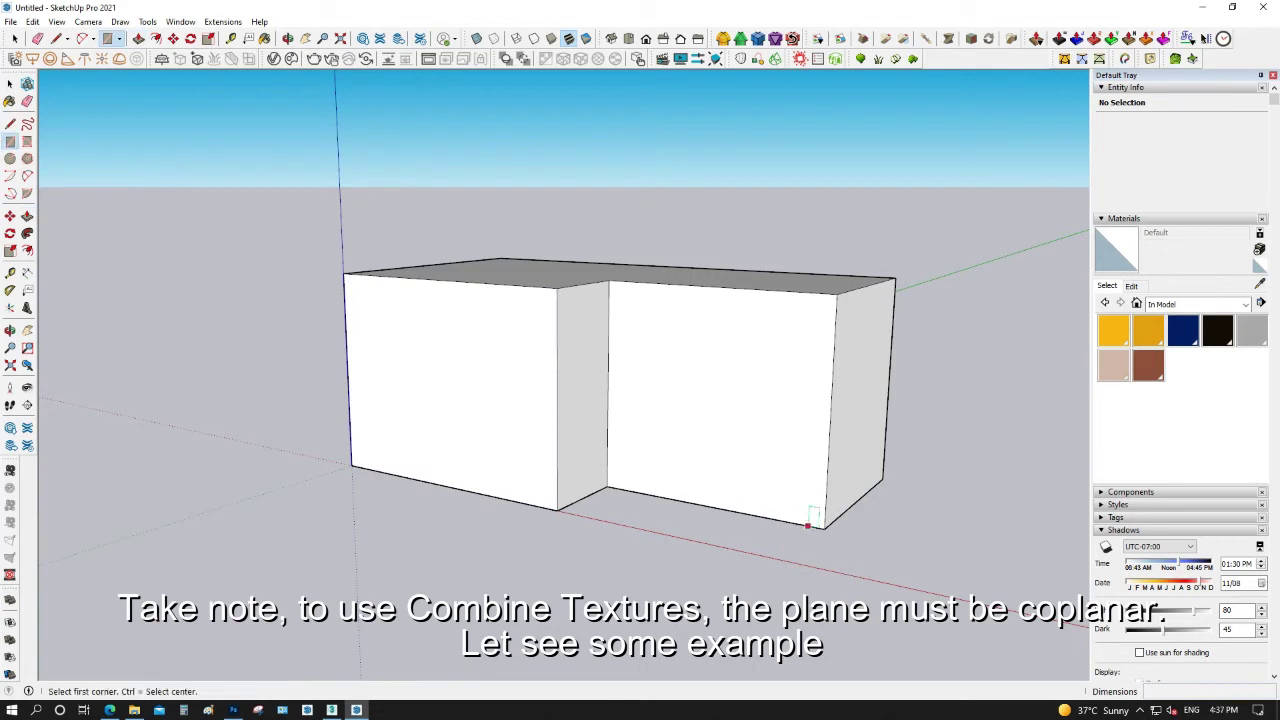
left_click(823, 527)
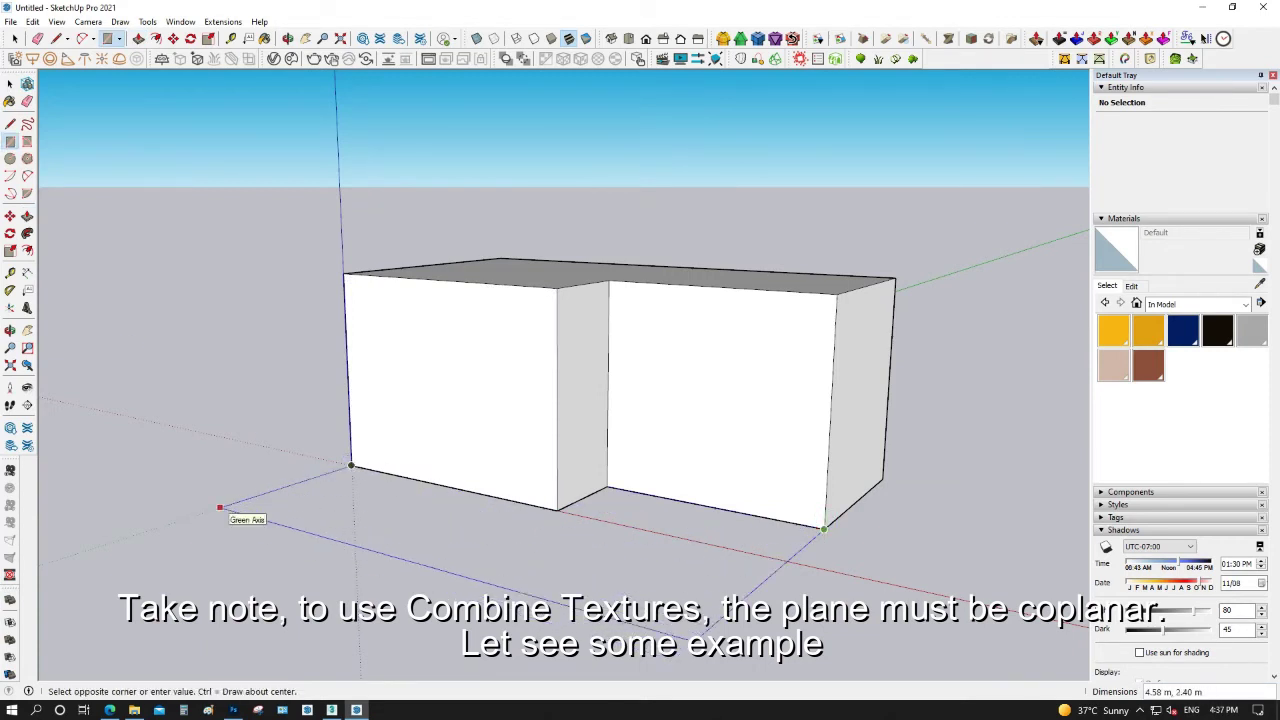
left_click(221, 507)
key("p")
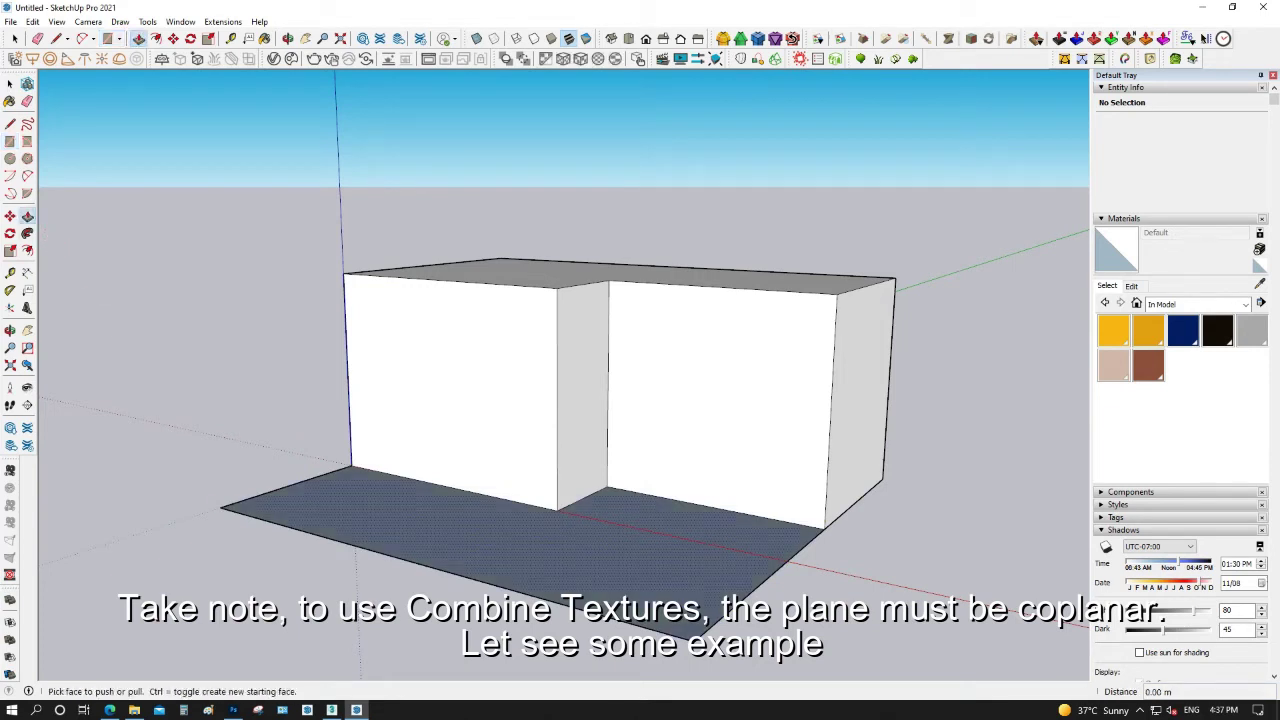
left_click(520, 540)
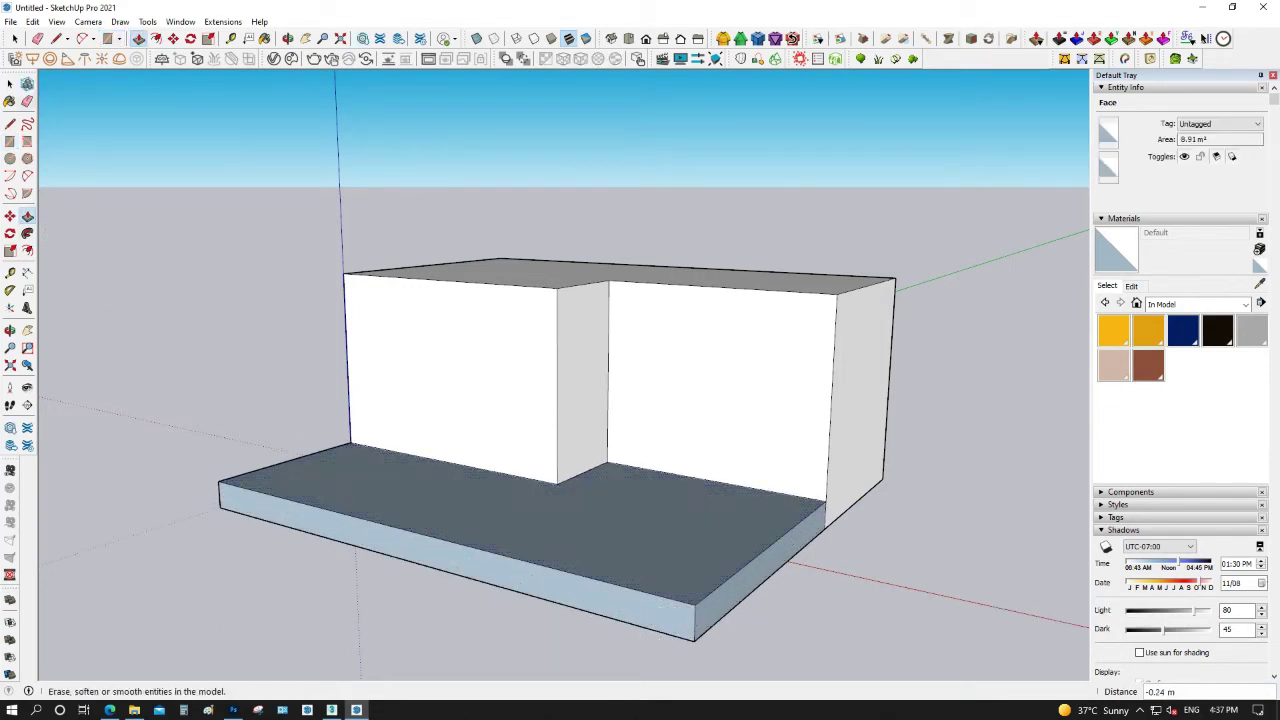
key("space")
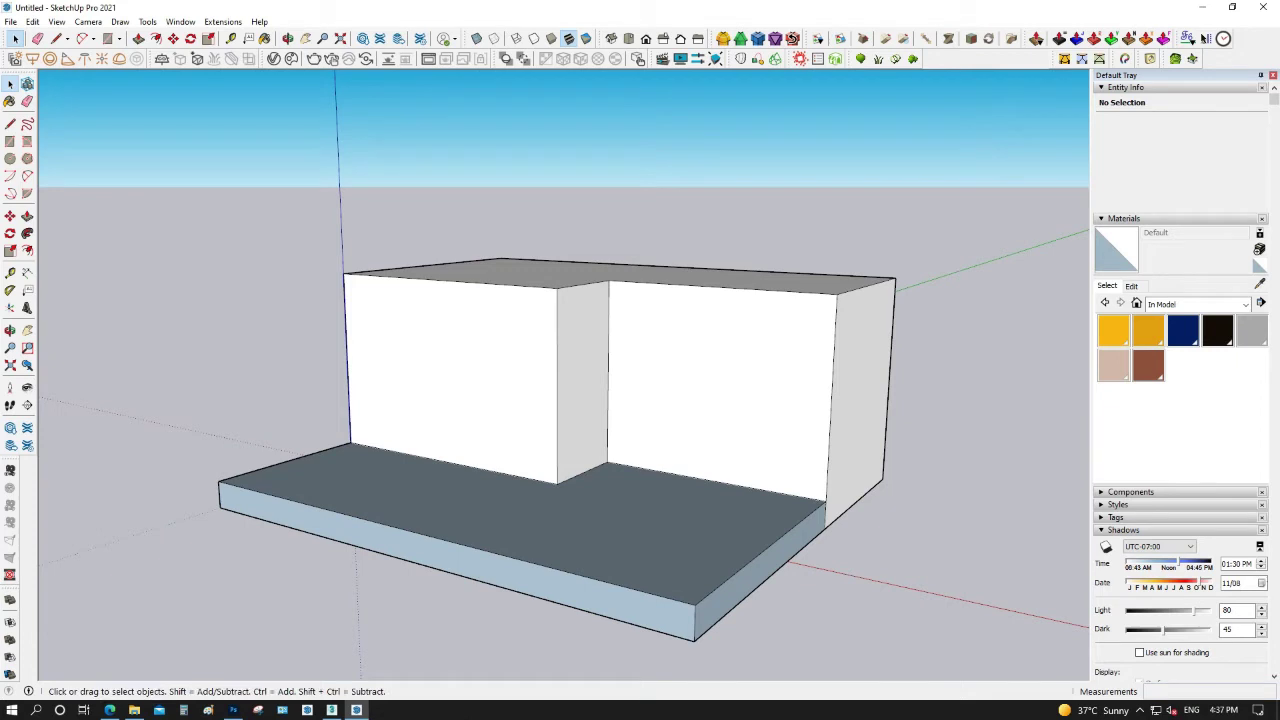
left_click(500, 520)
Reverse the floor slab's faces so their fronts face outward
left_click(400, 548, "ctrl")
left_click(730, 600, "ctrl")
right_click(713, 293)
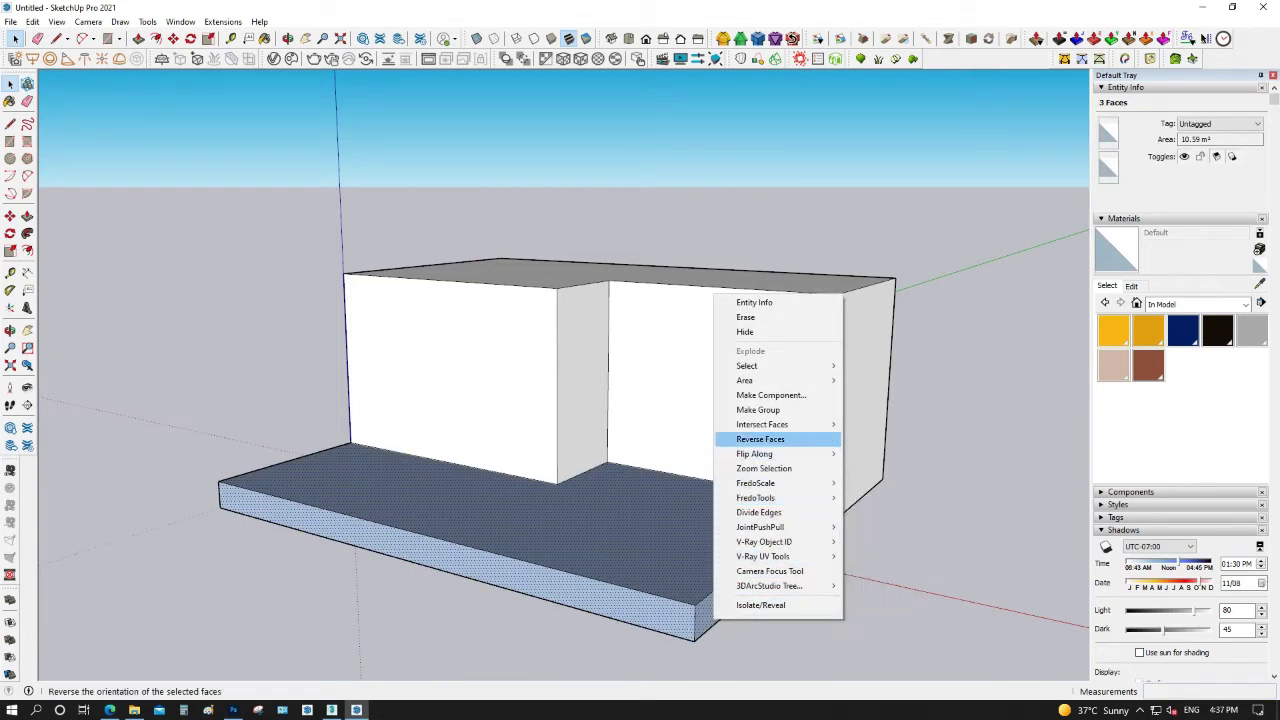
left_click(760, 439)
key("ctrl+t")
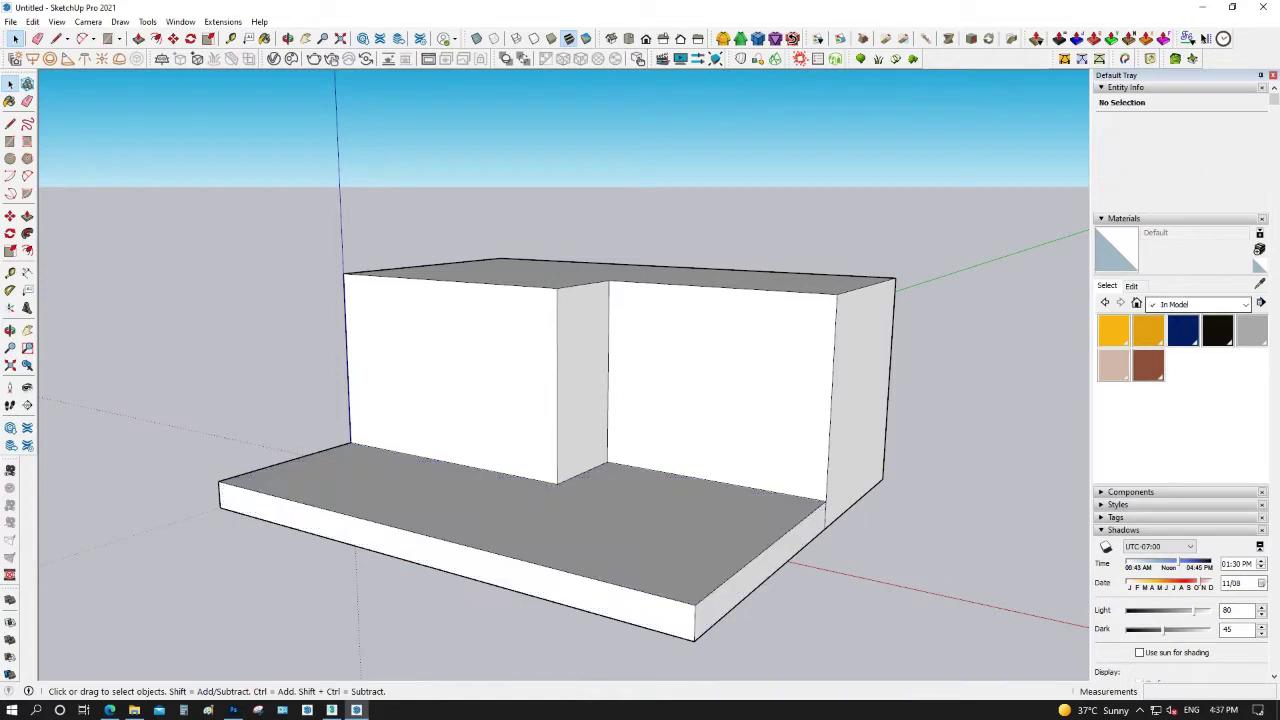
Paint the left front wall with Brick Antique 01 from Brick, Cladding and Siding
left_click(1245, 304)
left_click(1191, 350)
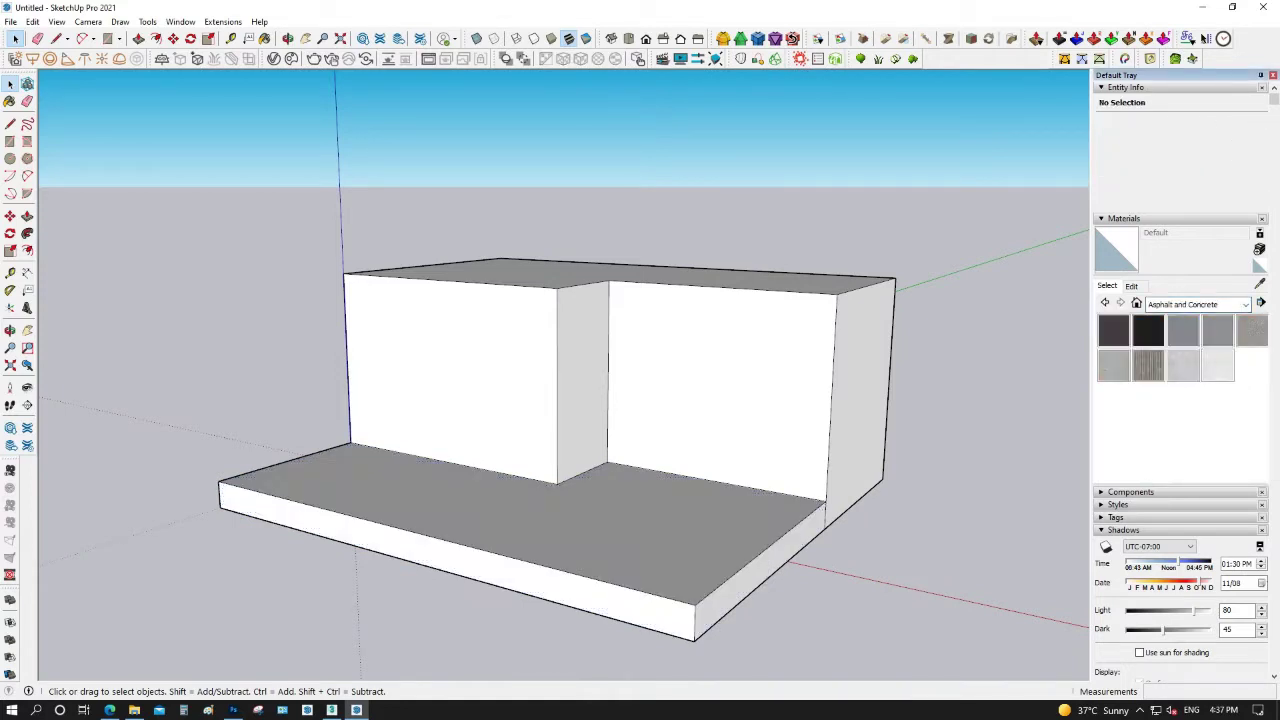
left_click(1245, 304)
scroll(1200, 360, "up", 3)
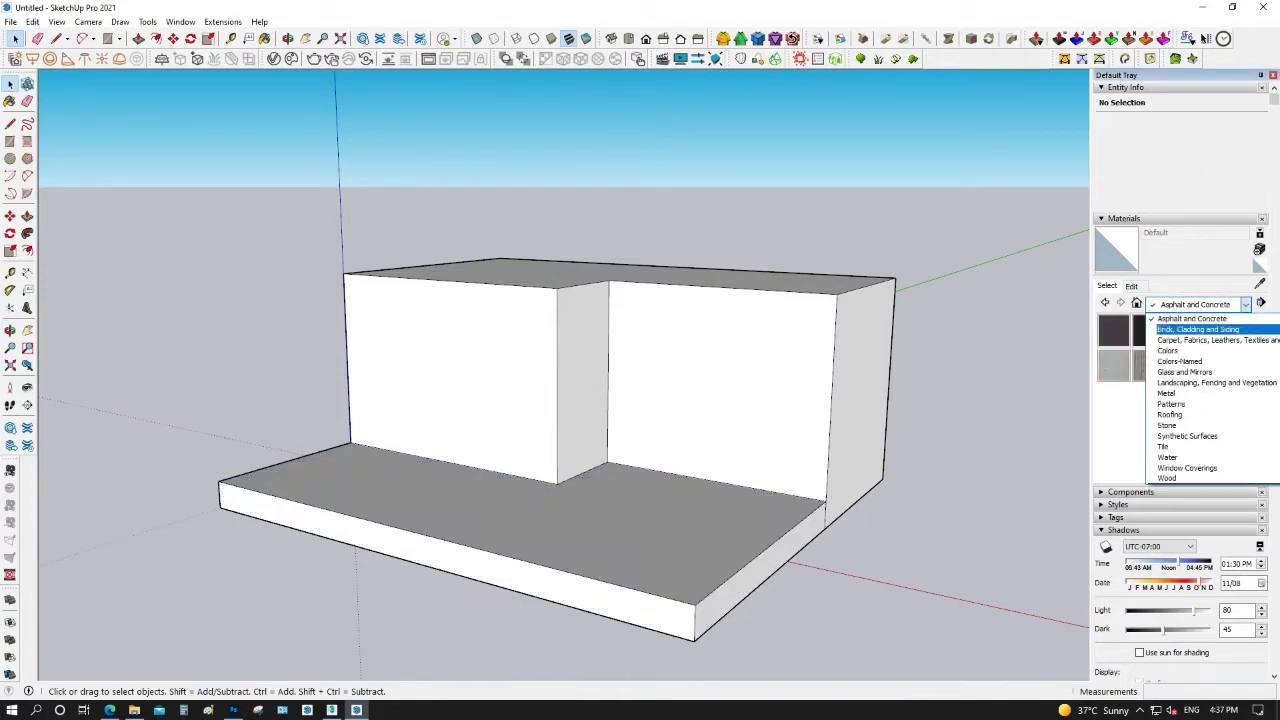
left_click(1190, 326)
left_click(1148, 332)
left_click(450, 380)
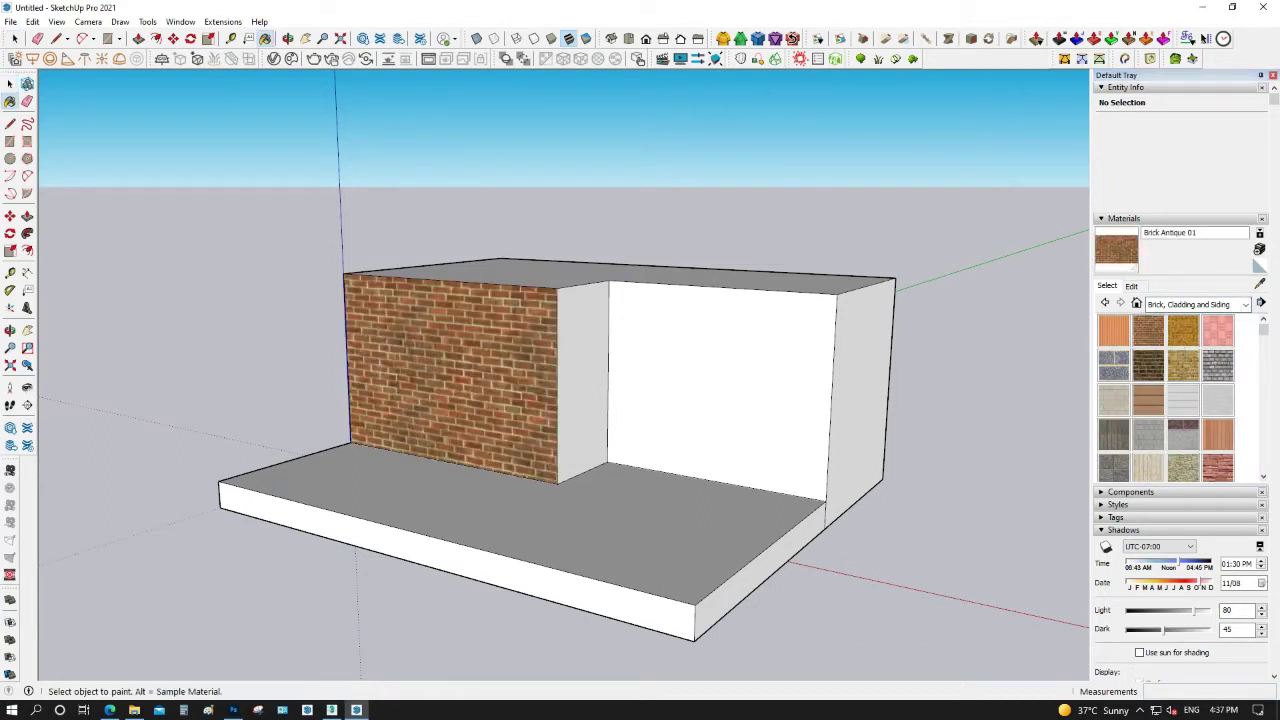
Paint the back wall, narrow side face and right end face with Cinder Block
left_click(1113, 435)
left_click(720, 390)
left_click(582, 380)
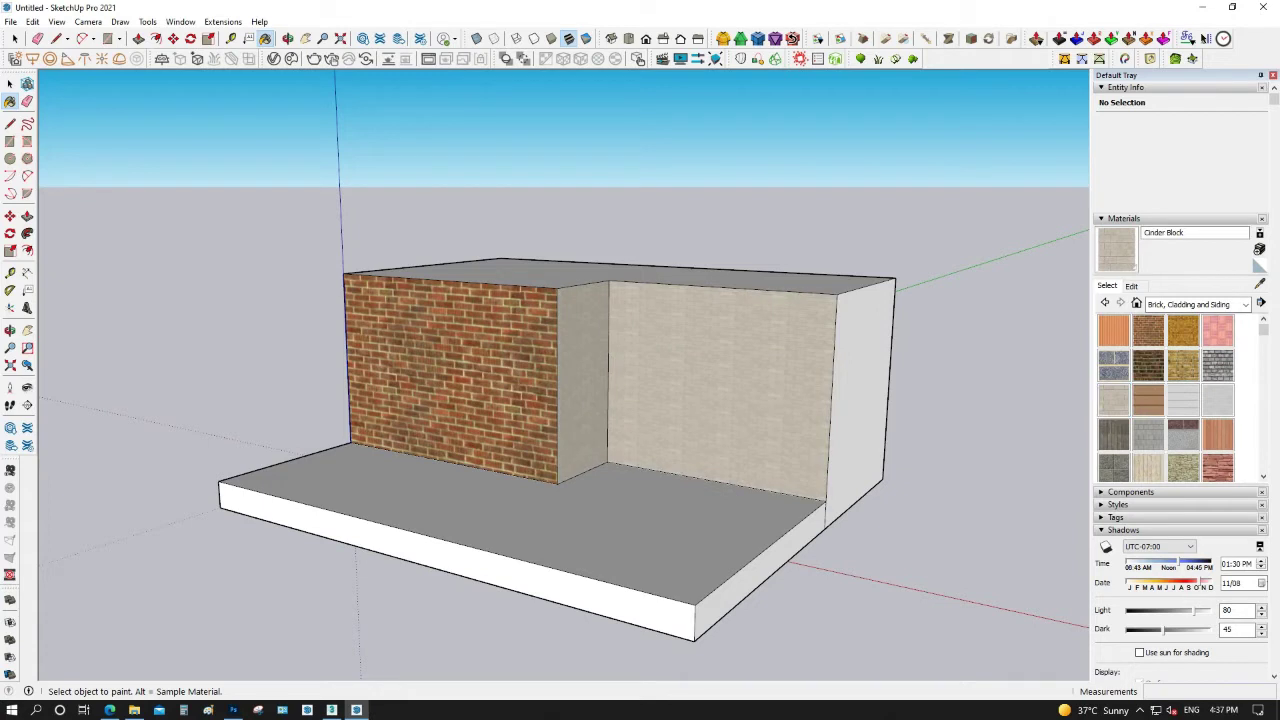
left_click(860, 400)
Split the floor with a line from the brick wall's corner to the floor edge
left_click(10, 84)
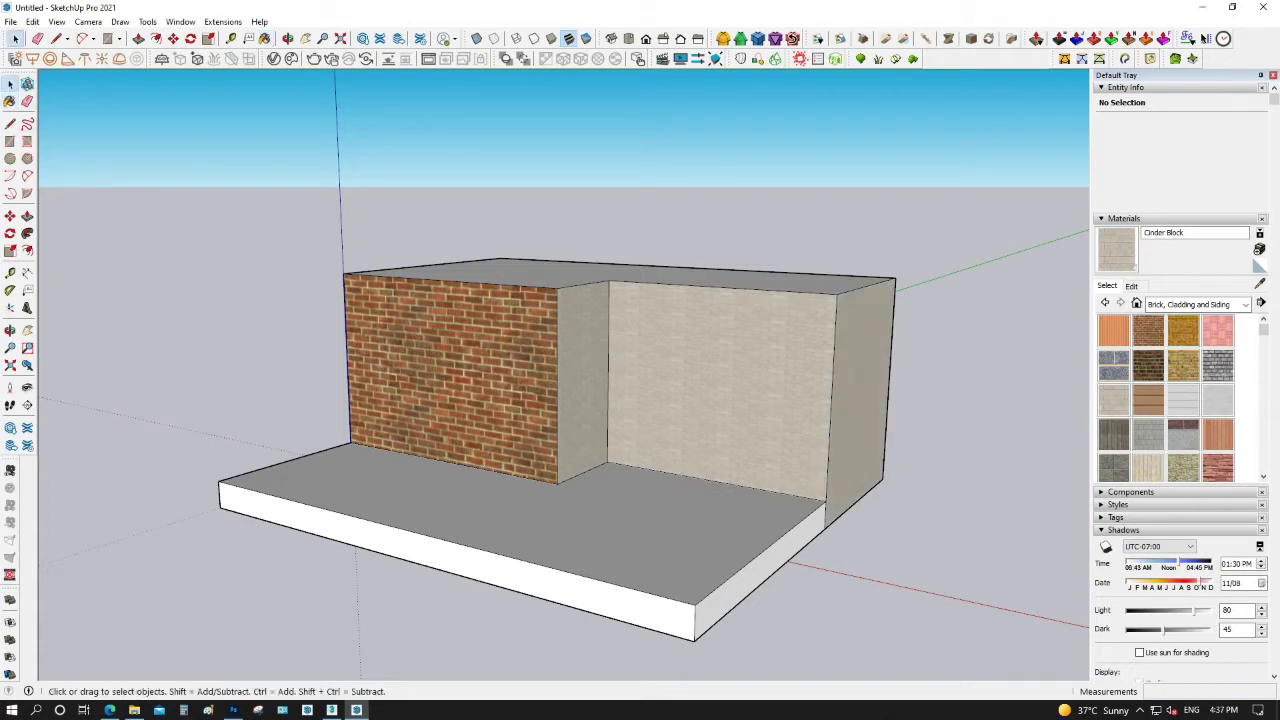
left_click(520, 520)
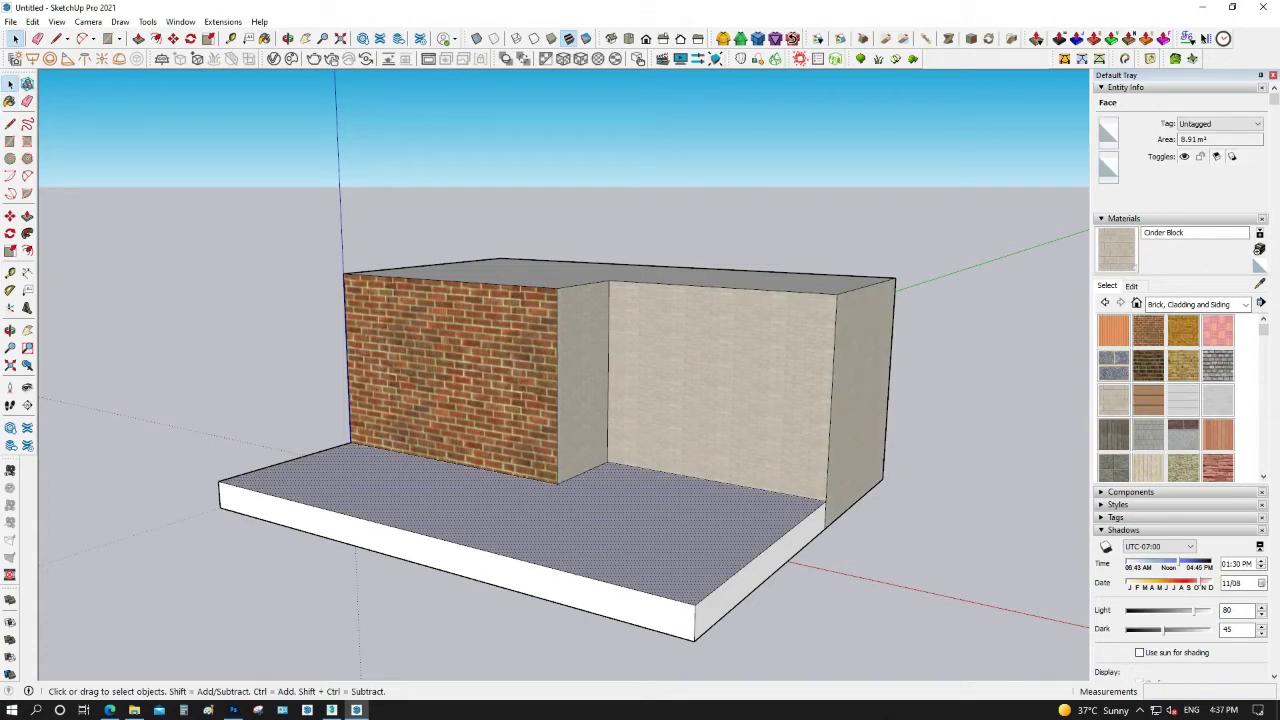
left_click(10, 141)
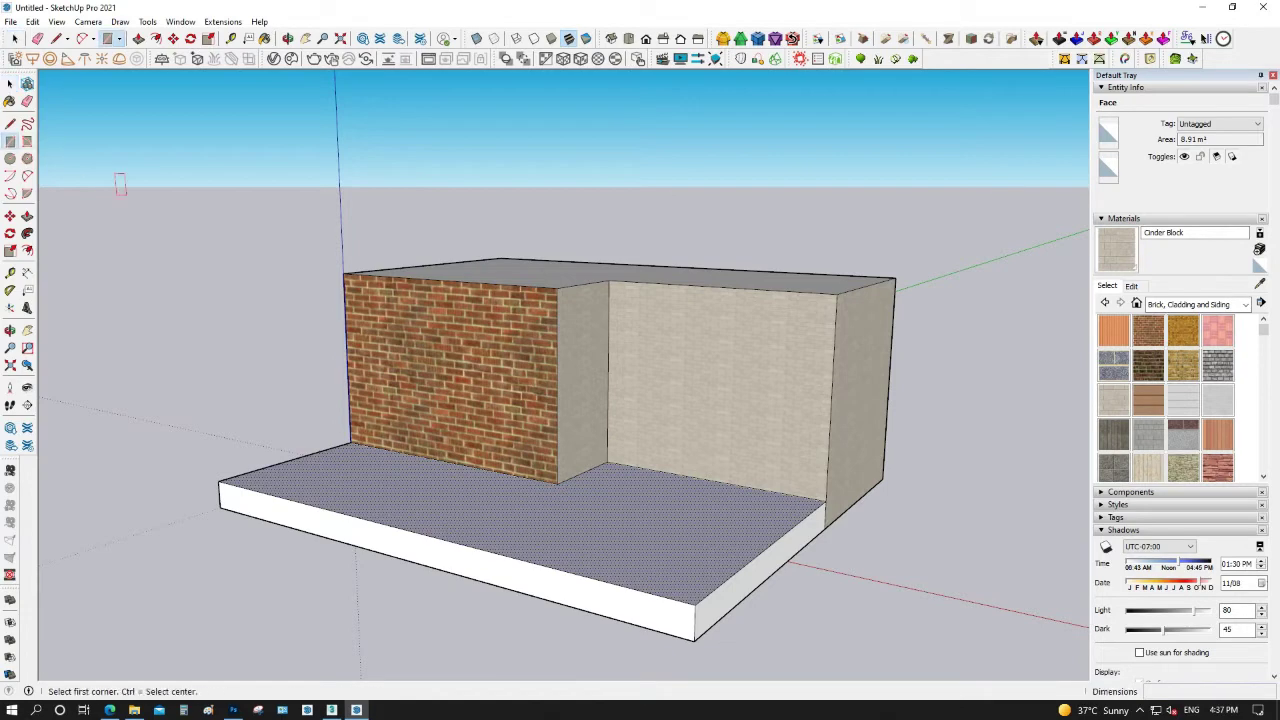
middle_click_drag(410, 360, 525, 473)
scroll(525, 473, "up", 2)
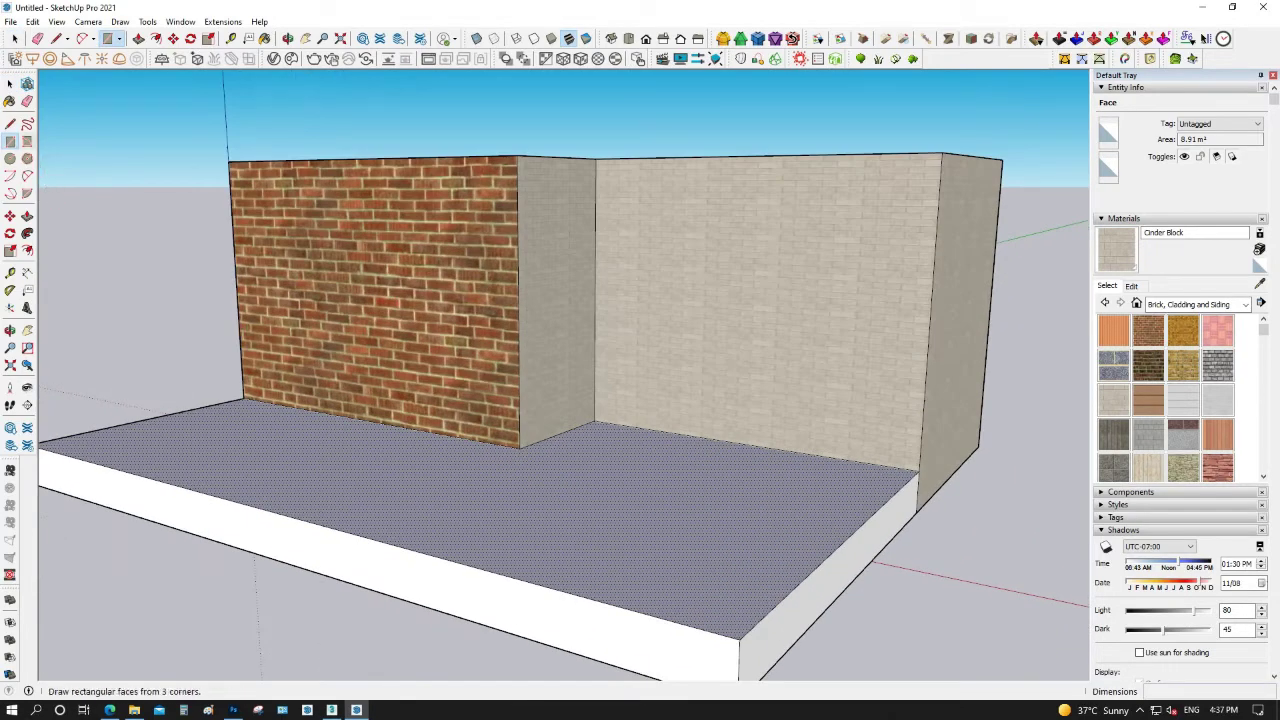
key("l")
left_click(519, 448)
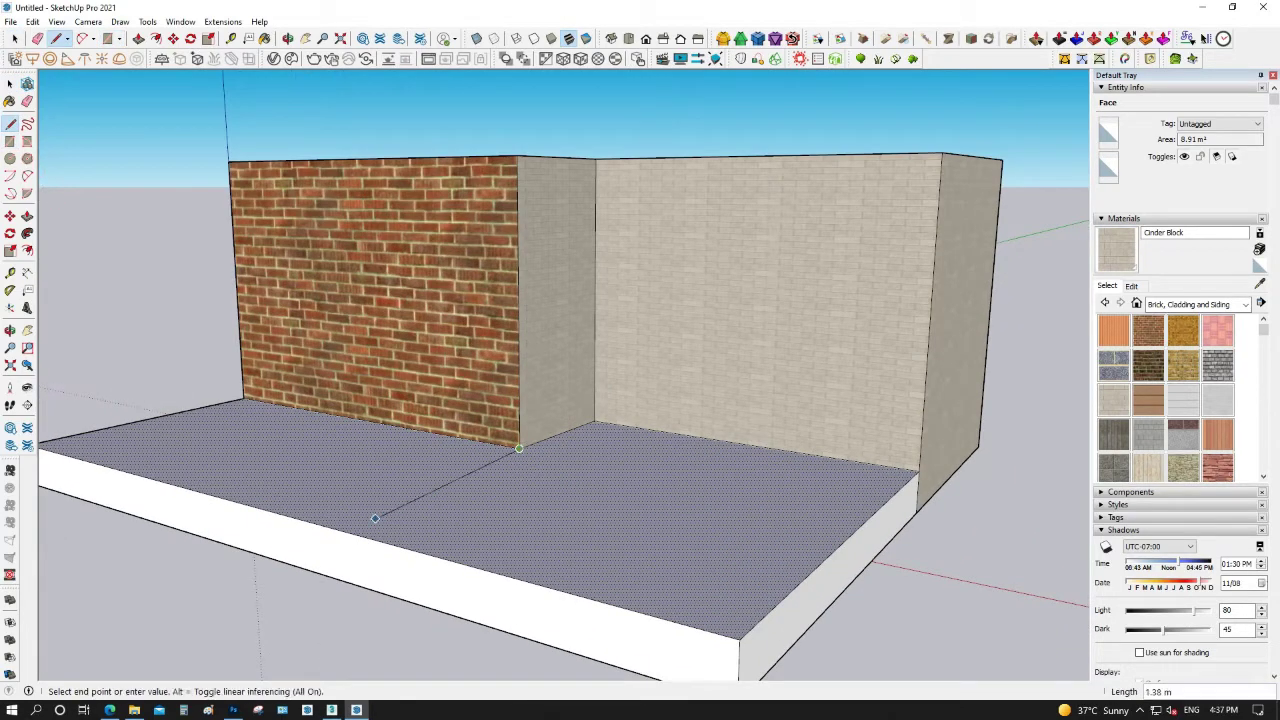
left_click(316, 524)
Push the right floor down 0.12 m to form a step
key("p")
left_click_drag(612, 493, 612, 508)
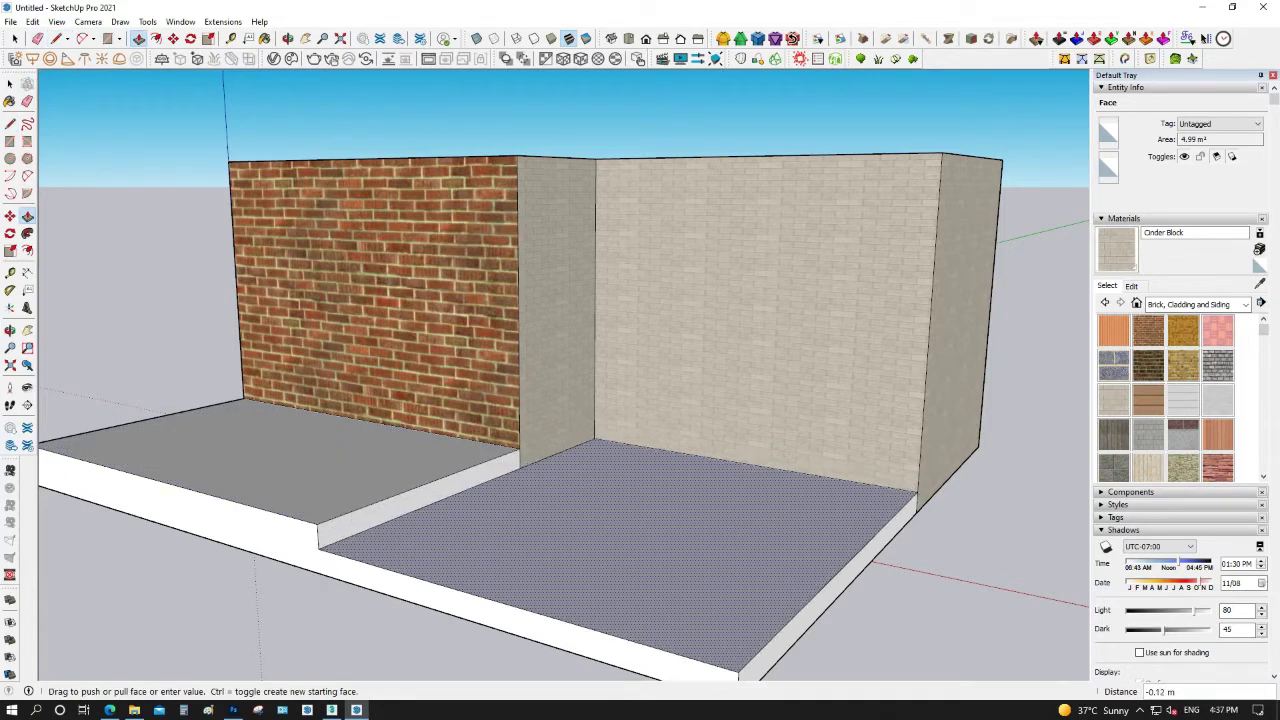
key("e")
key("space")
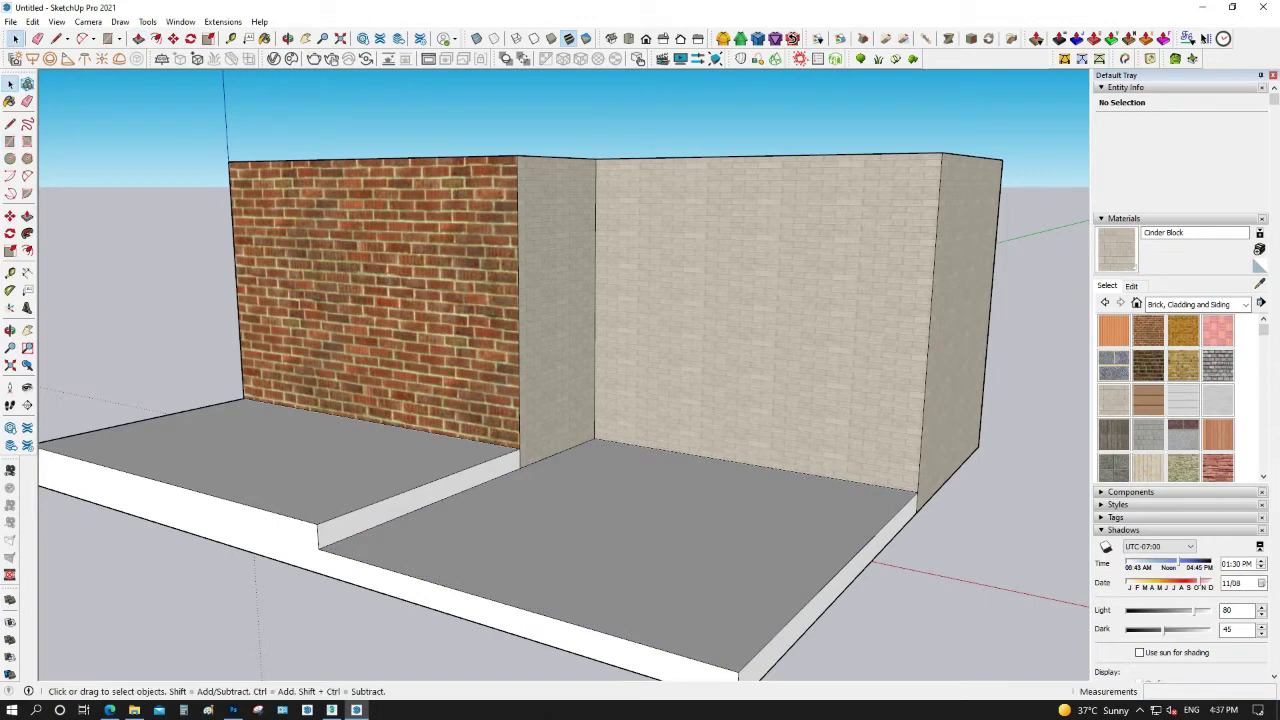
left_click(270, 455)
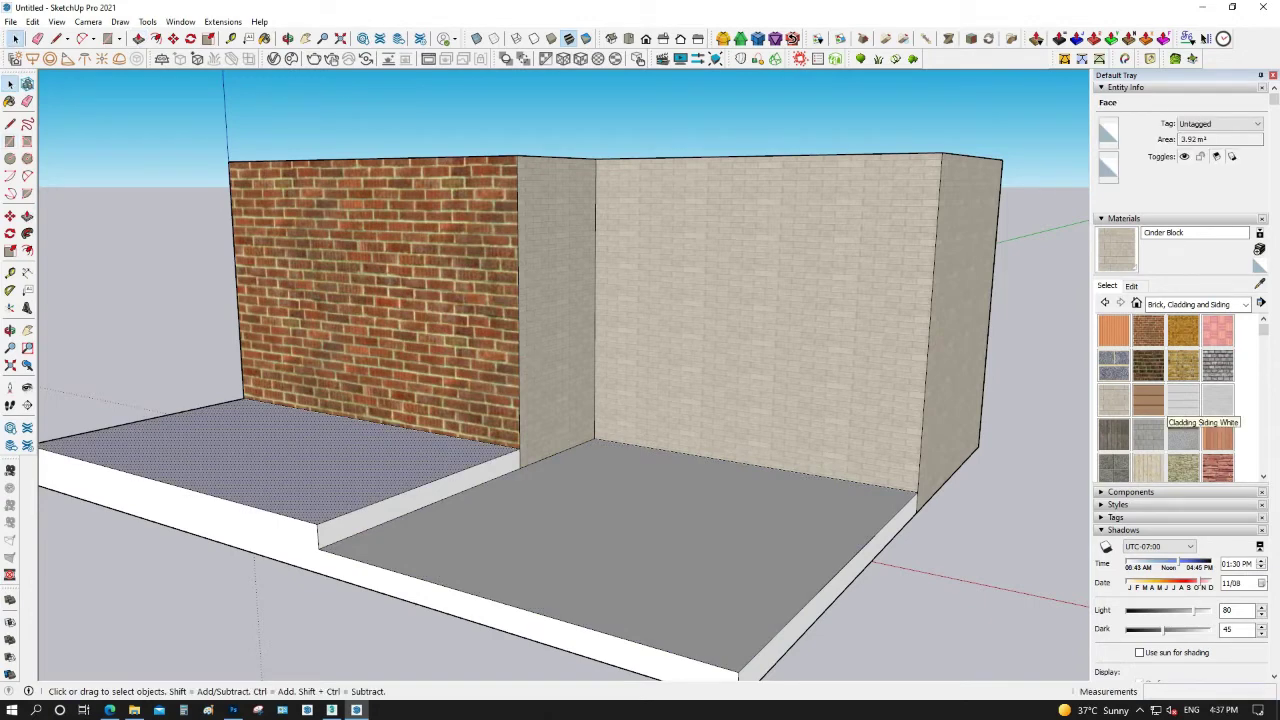
Paint the right floor with the Cladding Siding White material
left_click(1217, 400)
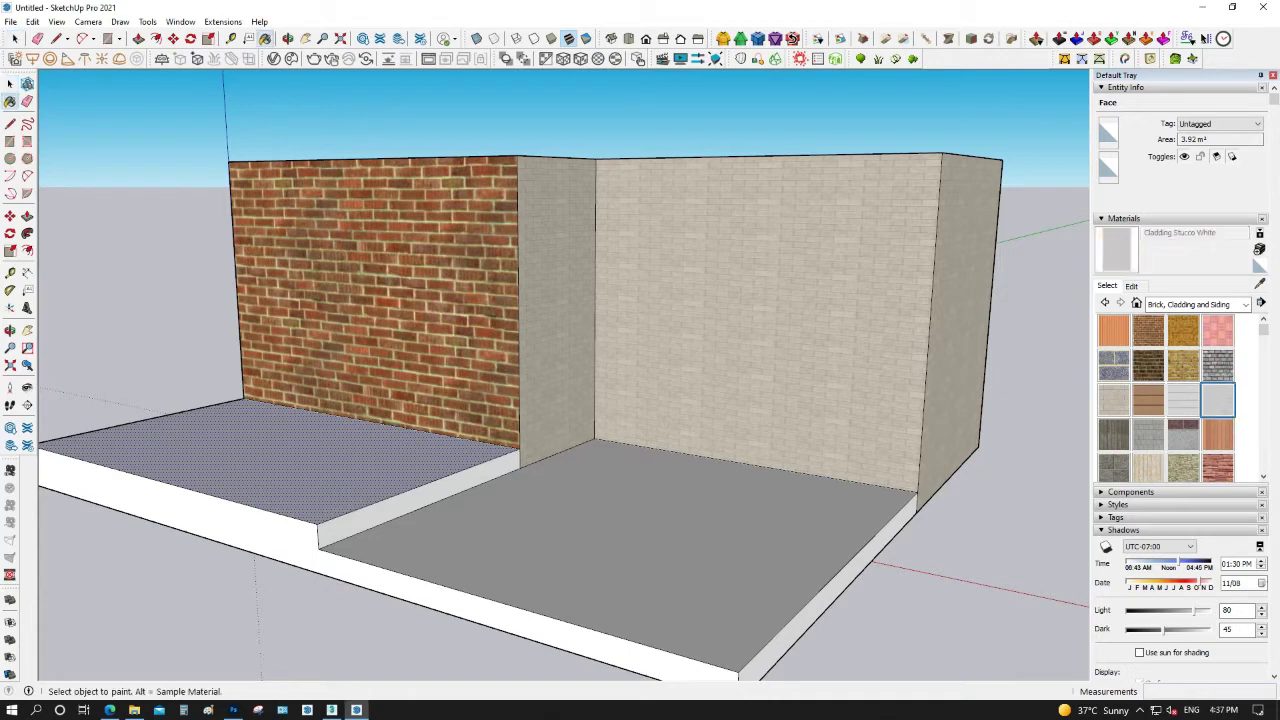
scroll(1165, 400, "down", 2)
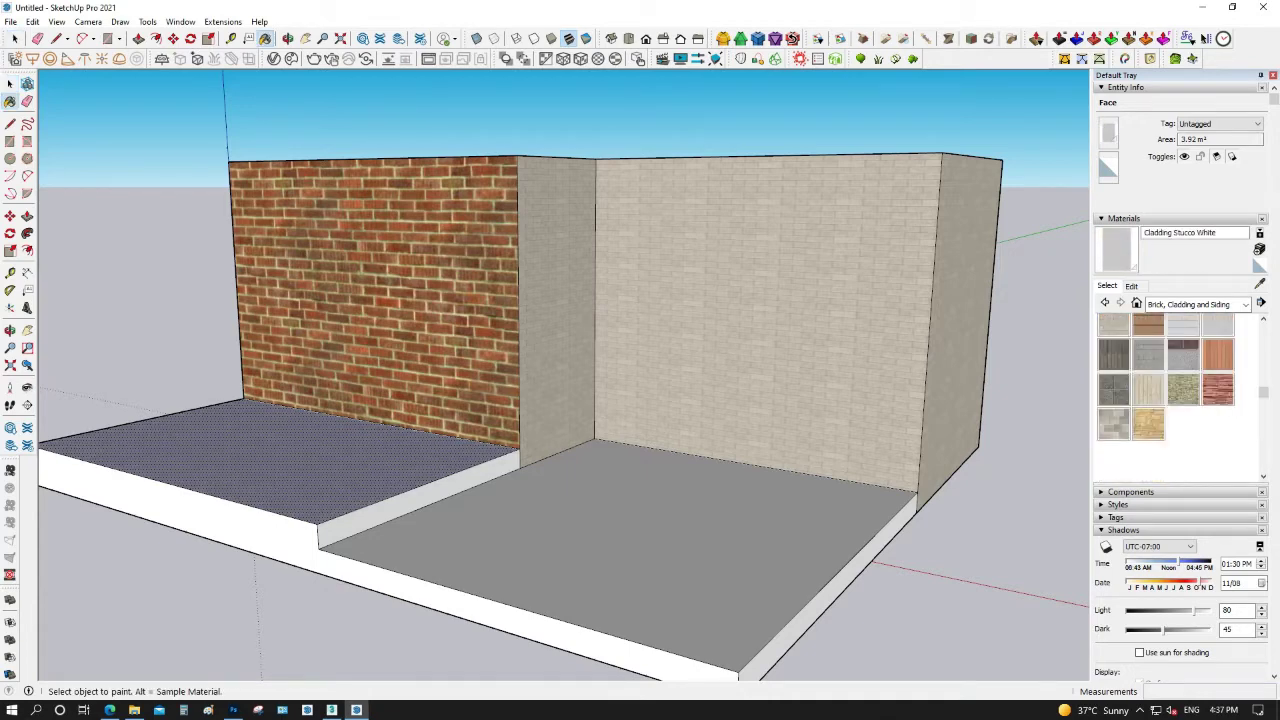
left_click(1183, 323)
left_click(615, 560)
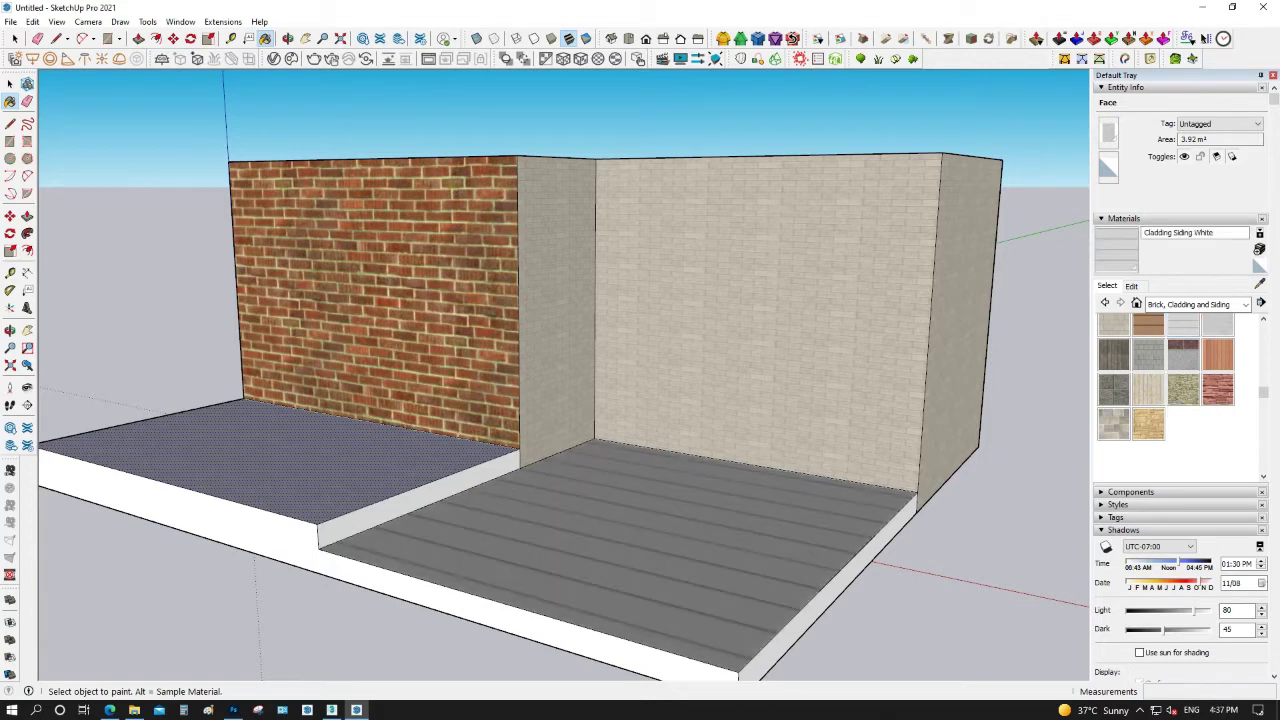
key("space")
key("ctrl+t")
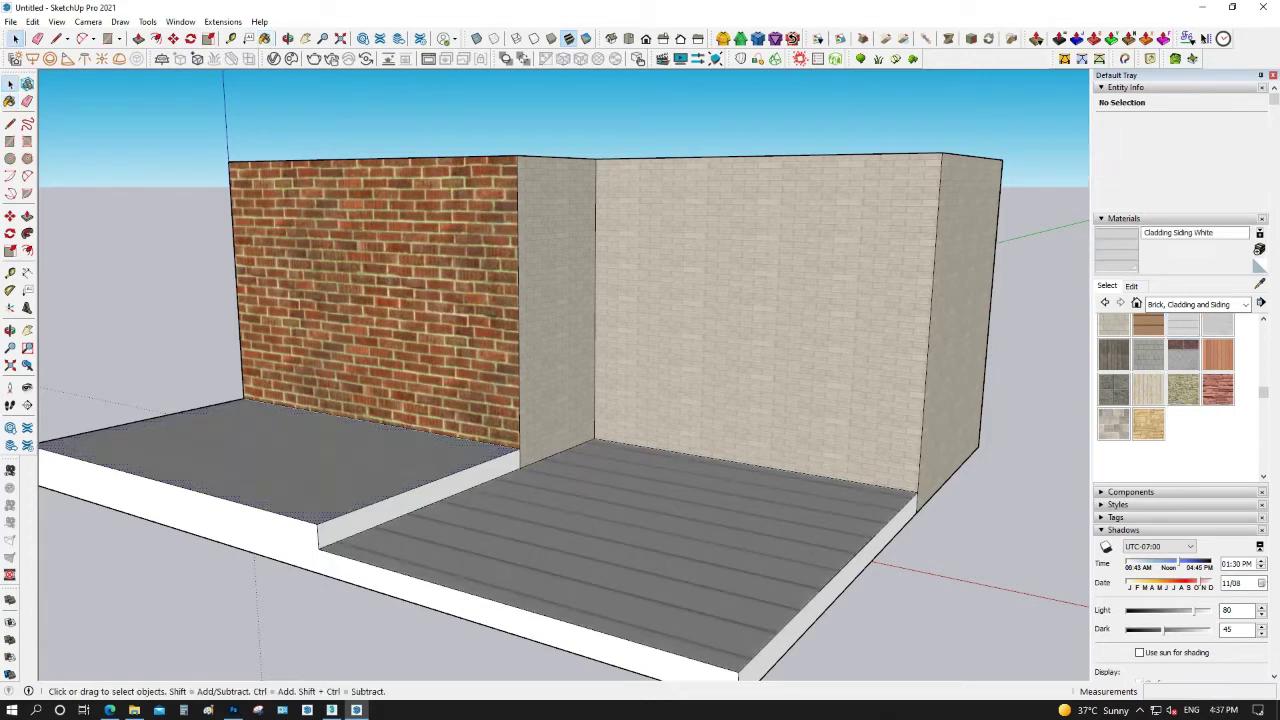
Select the left floor face together with the brick wall face
left_click(250, 460)
middle_click_drag(250, 460, 310, 470)
middle_click_drag(600, 400, 640, 400)
left_click(600, 270)
left_click(720, 92, "ctrl")
Select both floor faces and combine their textures into one material
right_click(459, 123)
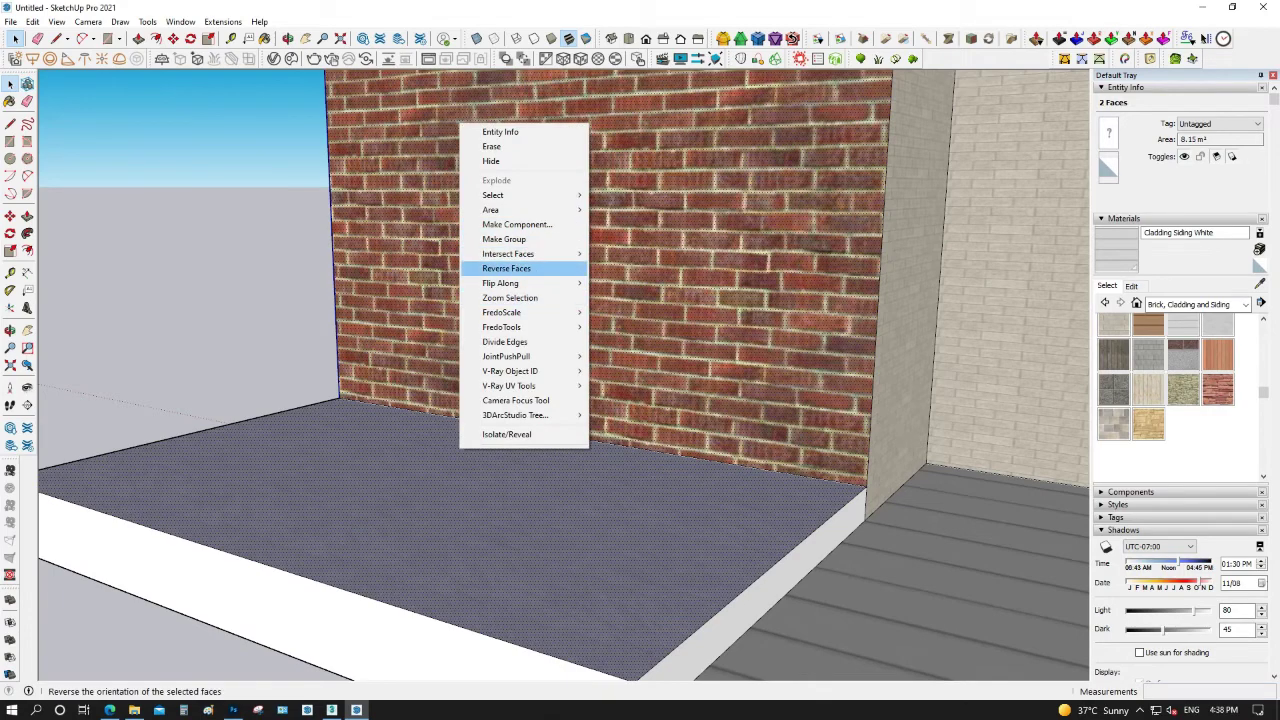
key("Escape")
middle_click_drag(600, 400, 680, 390)
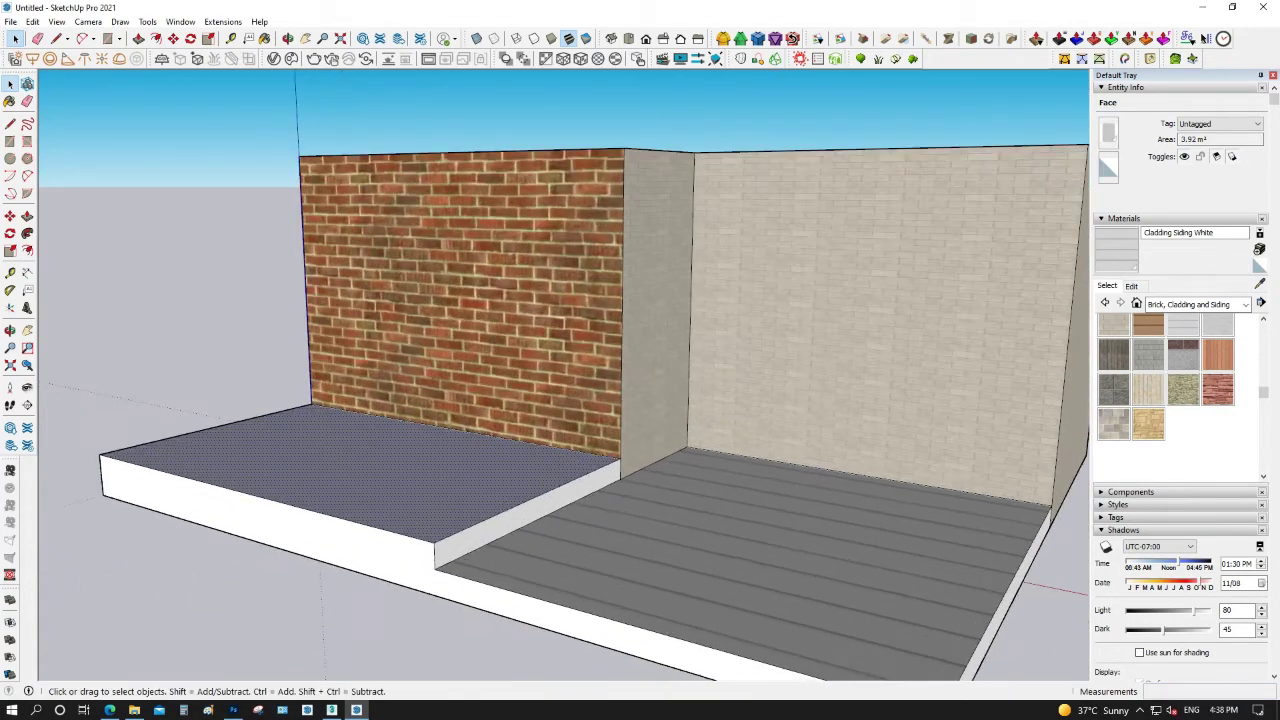
left_click(835, 523, "ctrl")
right_click(611, 214)
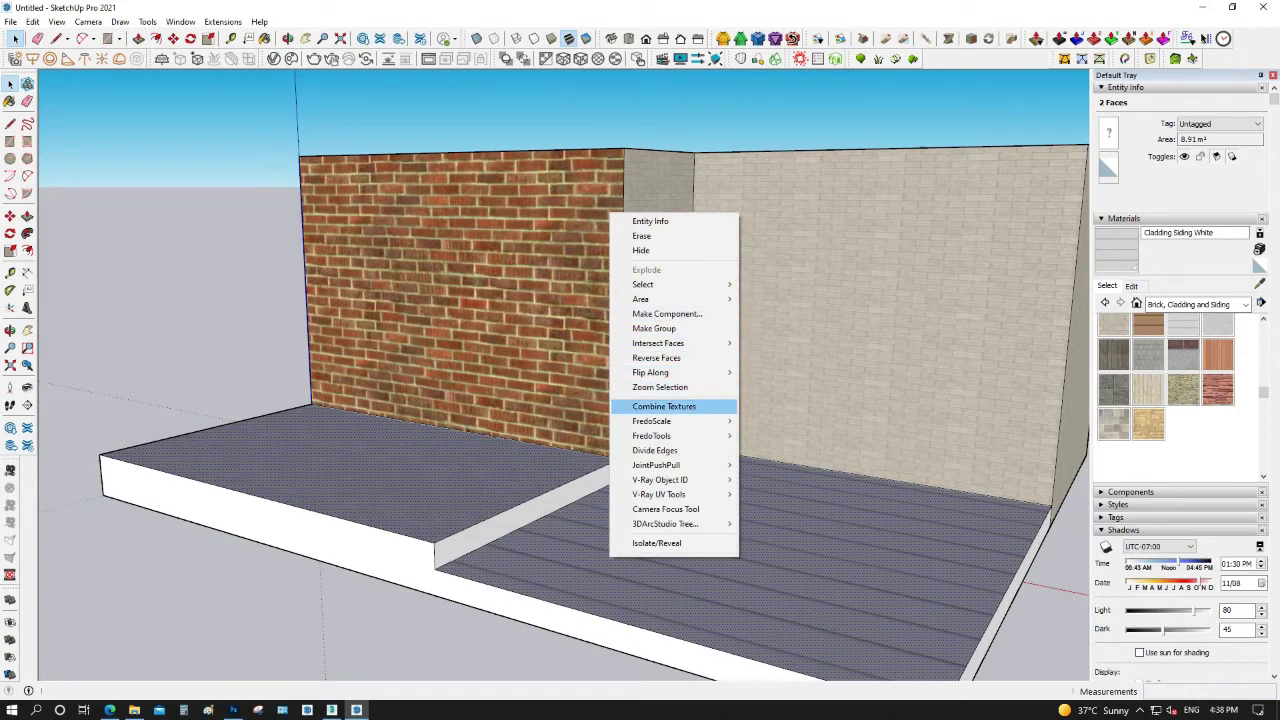
left_click(697, 406)
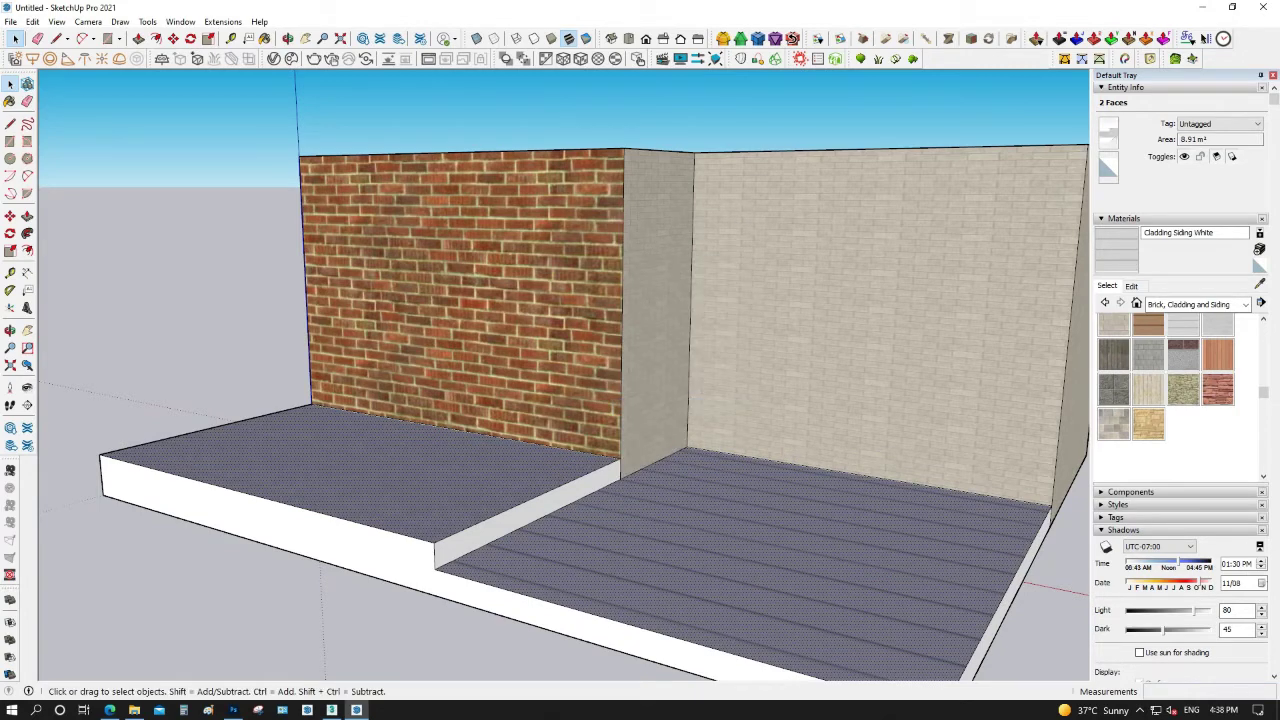
Show In Model materials and open the combined Material's texture image for editing
left_click(1245, 304)
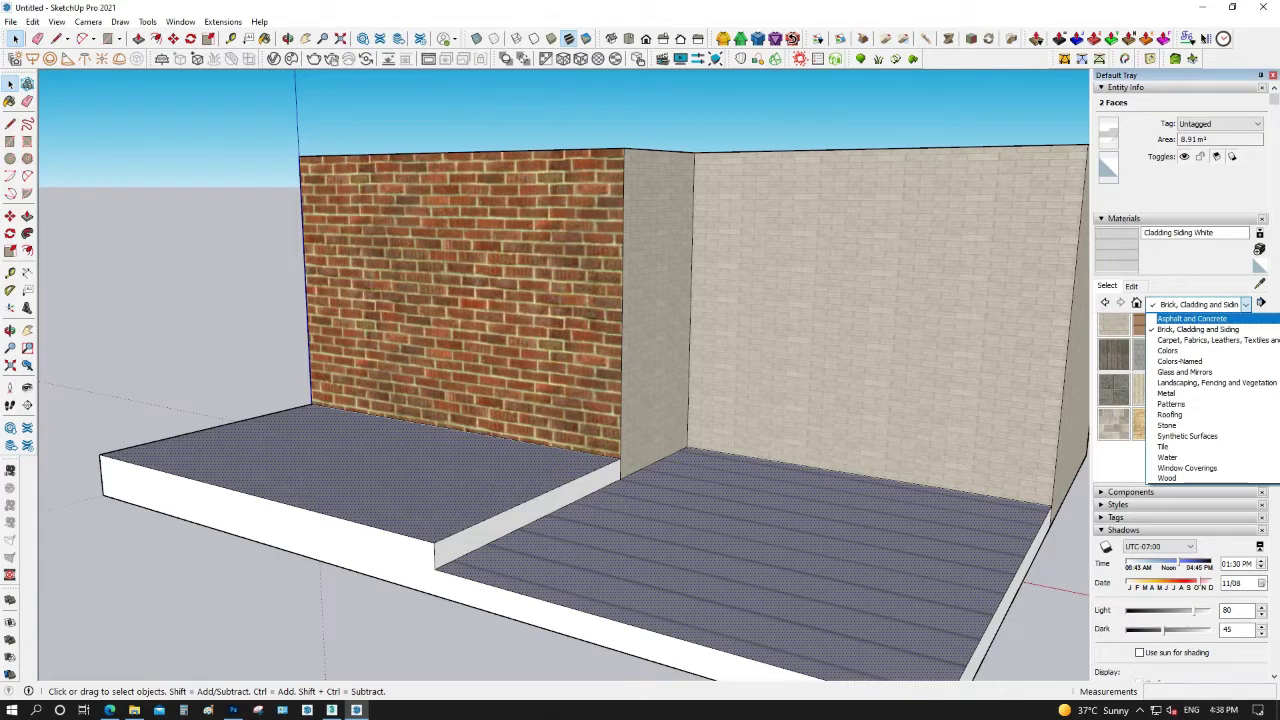
left_click(1180, 318)
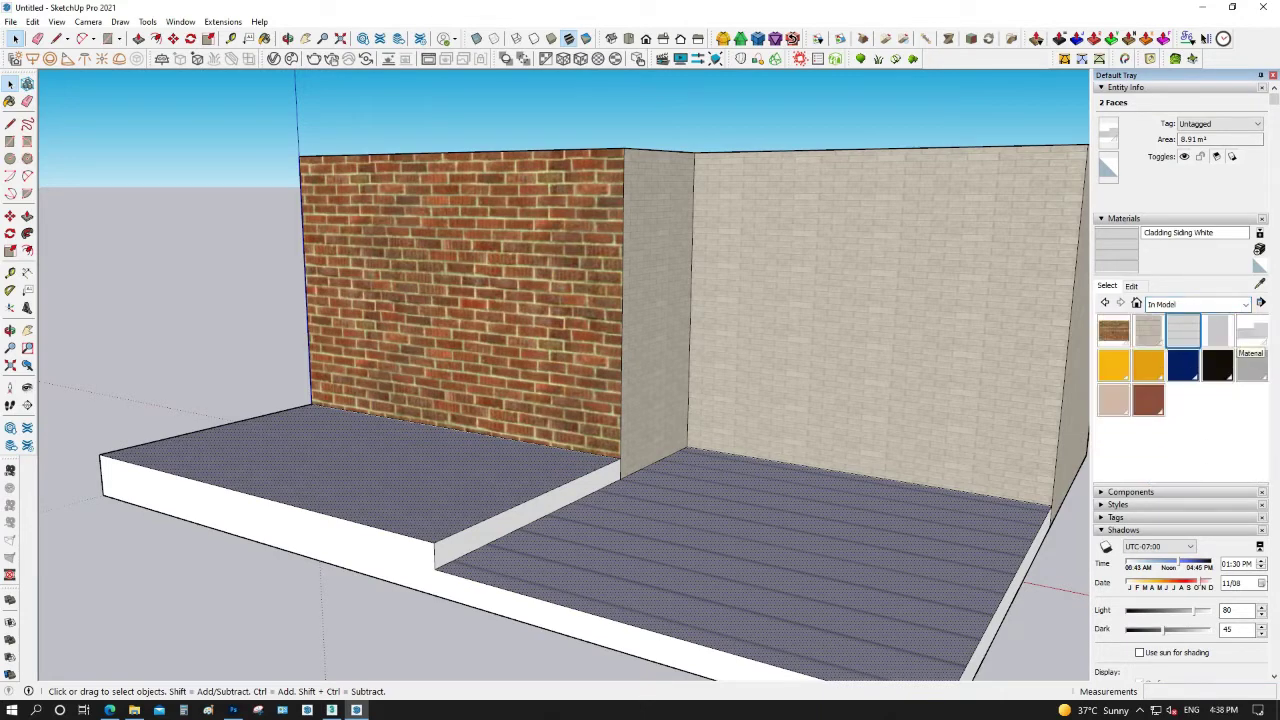
left_click(1250, 330)
right_click(1250, 330)
left_click(1205, 389)
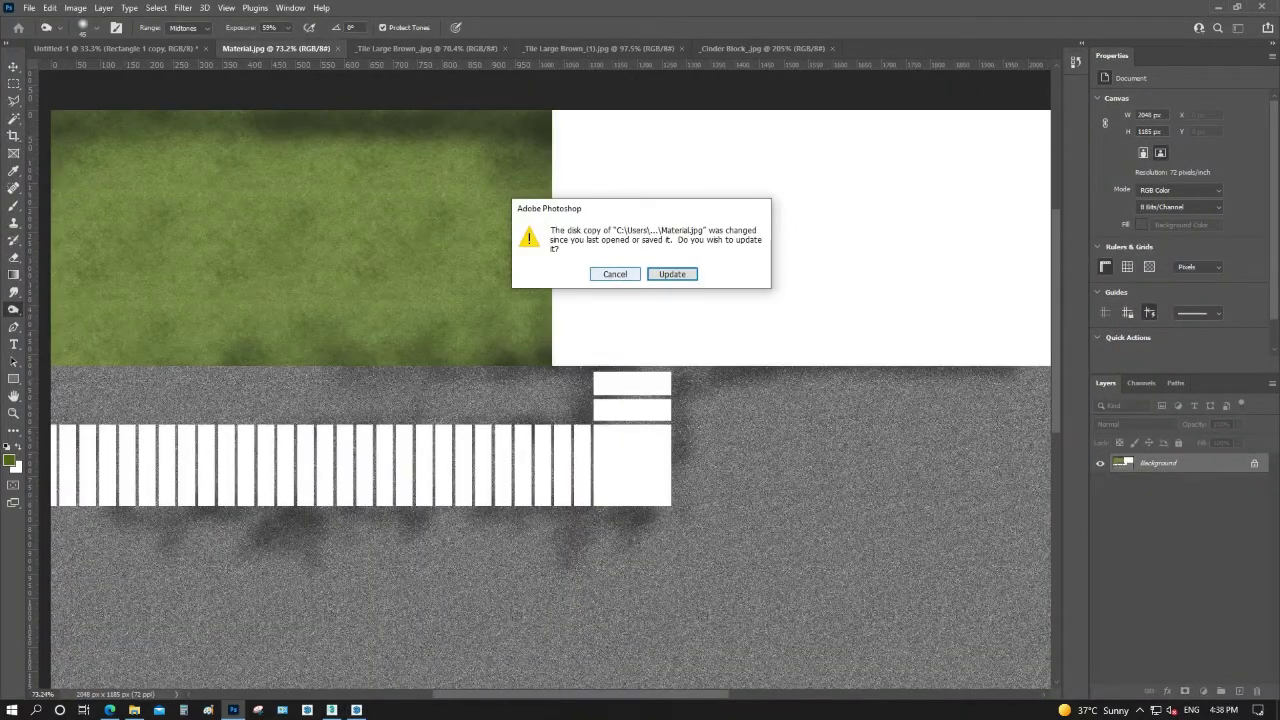
Reload the texture, set a 75 px burn brush, and darken the seam and grey top edge
key("Return")
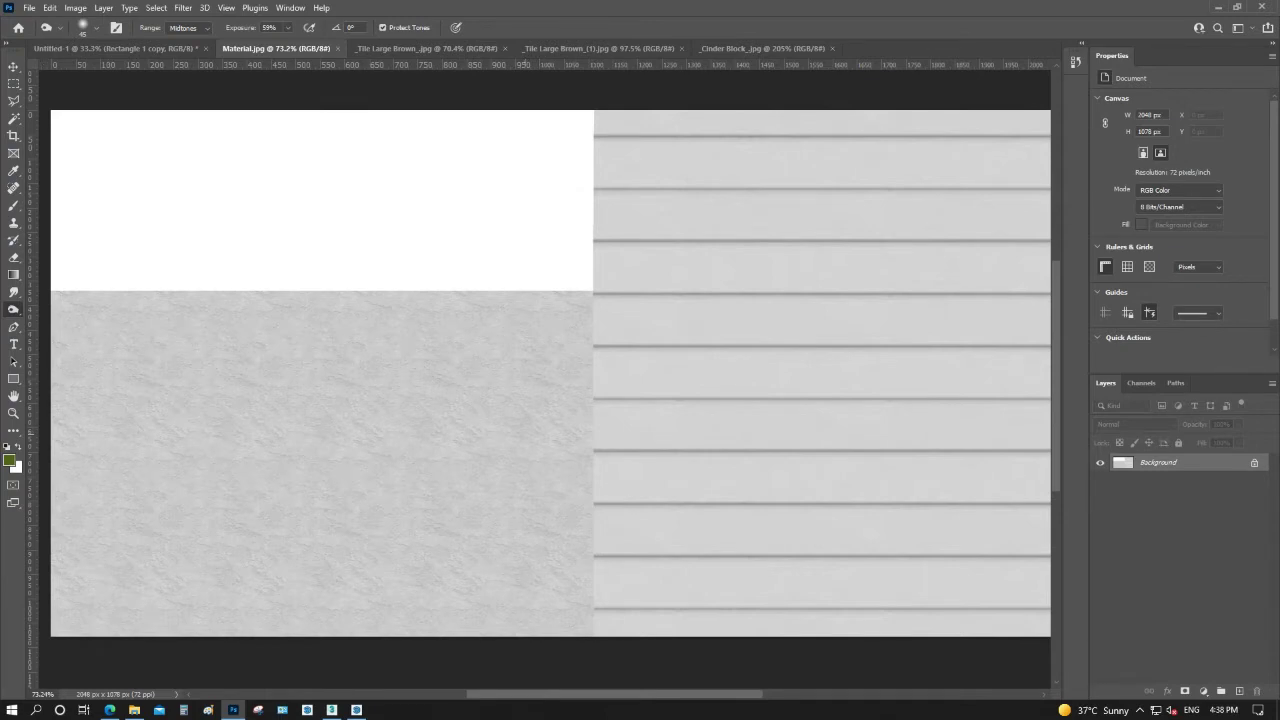
right_click(530, 435)
key("Return")
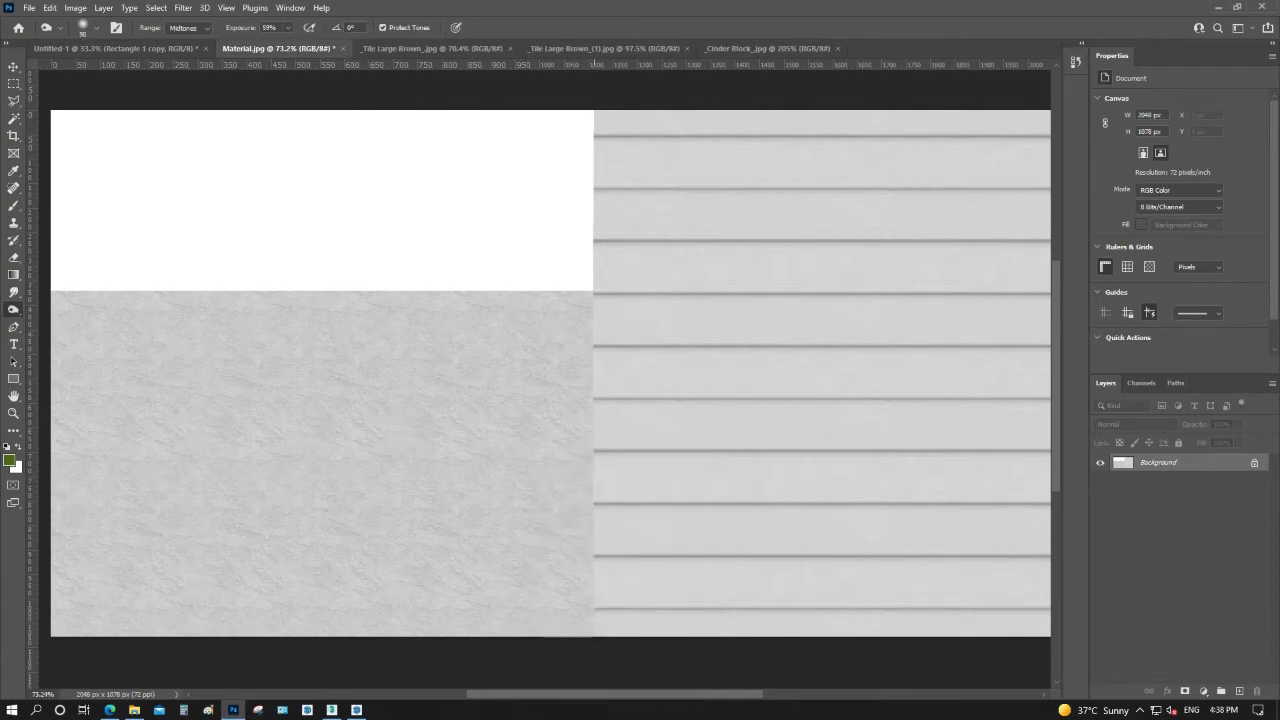
left_click_drag(582, 446, 582, 620)
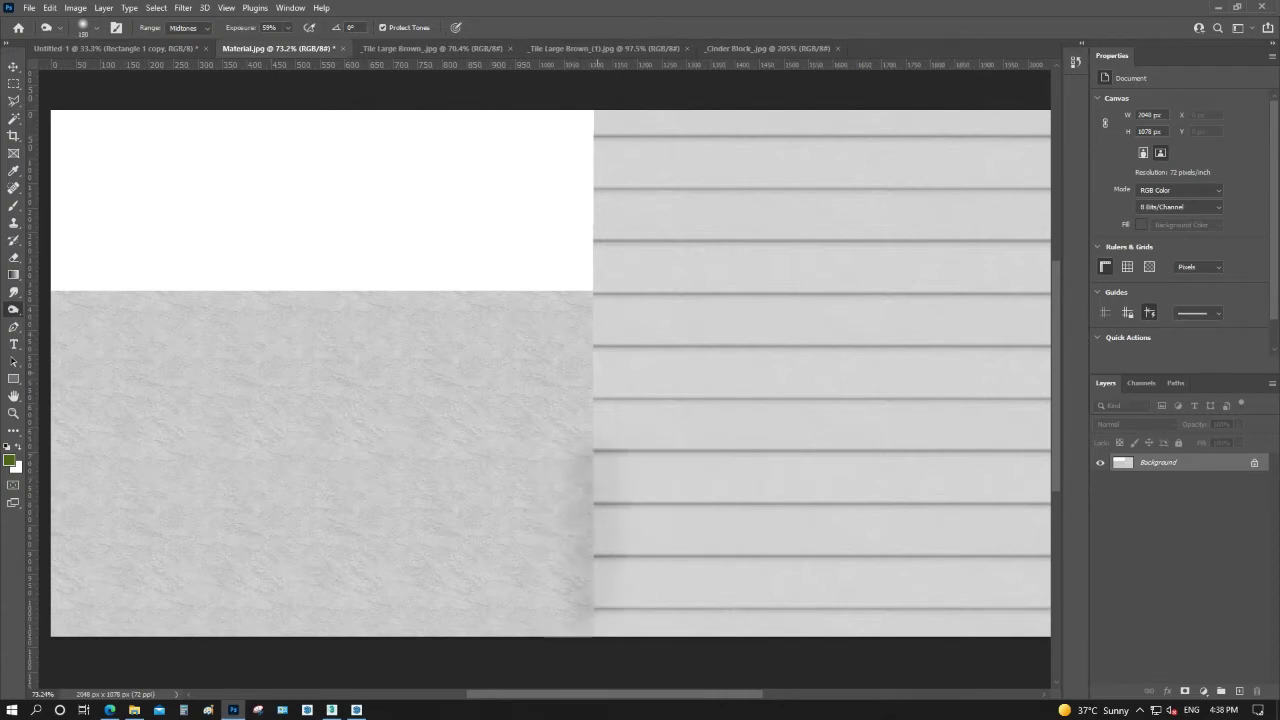
left_click_drag(582, 315, 440, 311)
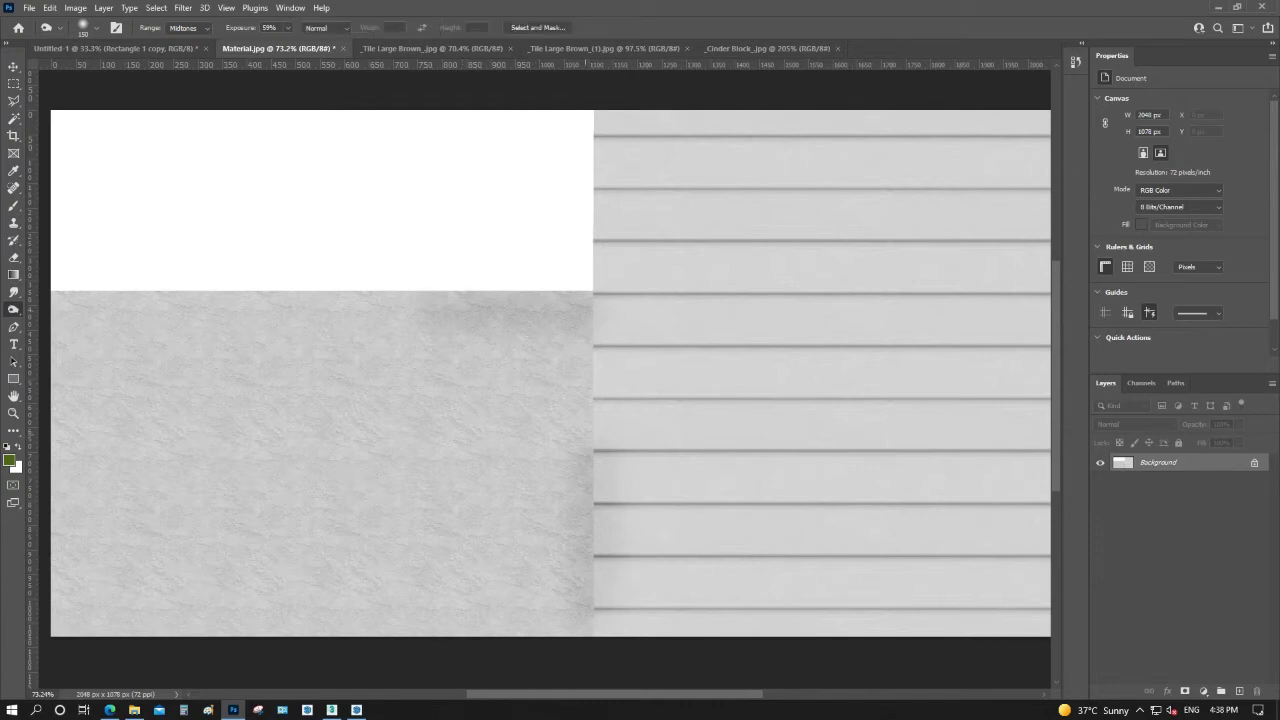
Select the siding area and burn dark stains along its left edge and middle rows
key("m")
scroll(540, 378, "down", 1)
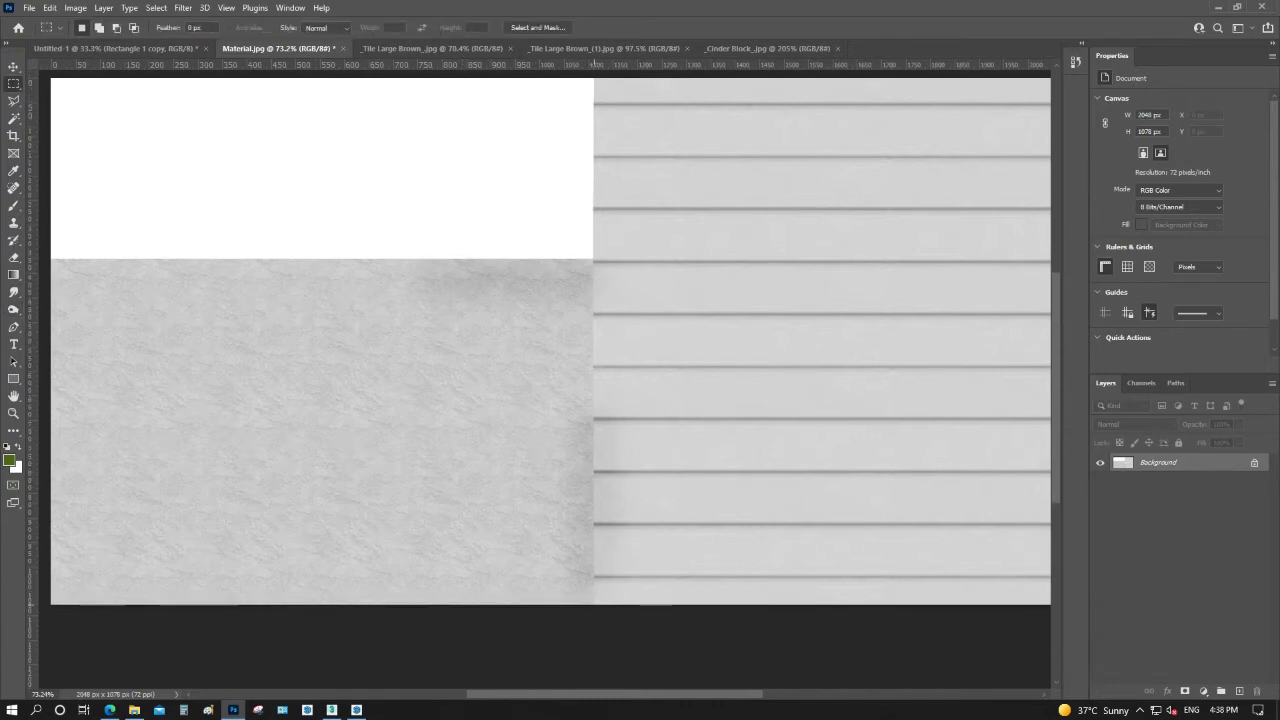
mouse_move(593, 603)
left_mouse_down()
mouse_move(1006, 185)
mouse_move(1040, 185)
left_mouse_up()
key("ctrl+semicolon")
key("o")
mouse_move(540, 235)
left_mouse_down()
mouse_move(700, 235)
mouse_move(560, 240)
mouse_move(650, 300)
mouse_move(580, 360)
mouse_move(740, 340)
mouse_move(580, 300)
left_mouse_up()
mouse_move(545, 570)
left_mouse_down()
mouse_move(545, 430)
mouse_move(600, 520)
left_mouse_up()
left_click_drag(720, 510, 545, 560)
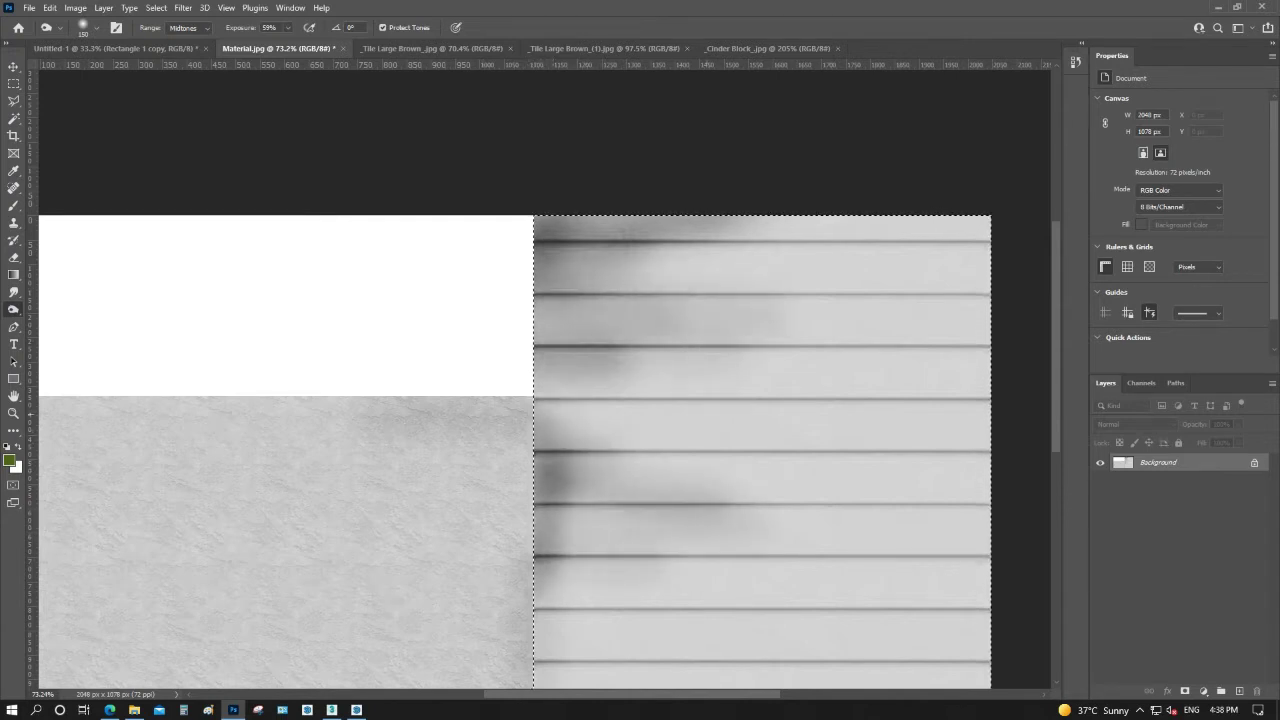
Deselect, save the edited Material.jpg, and return to SketchUp
key("m")
key("ctrl+d")
key("ctrl+s")
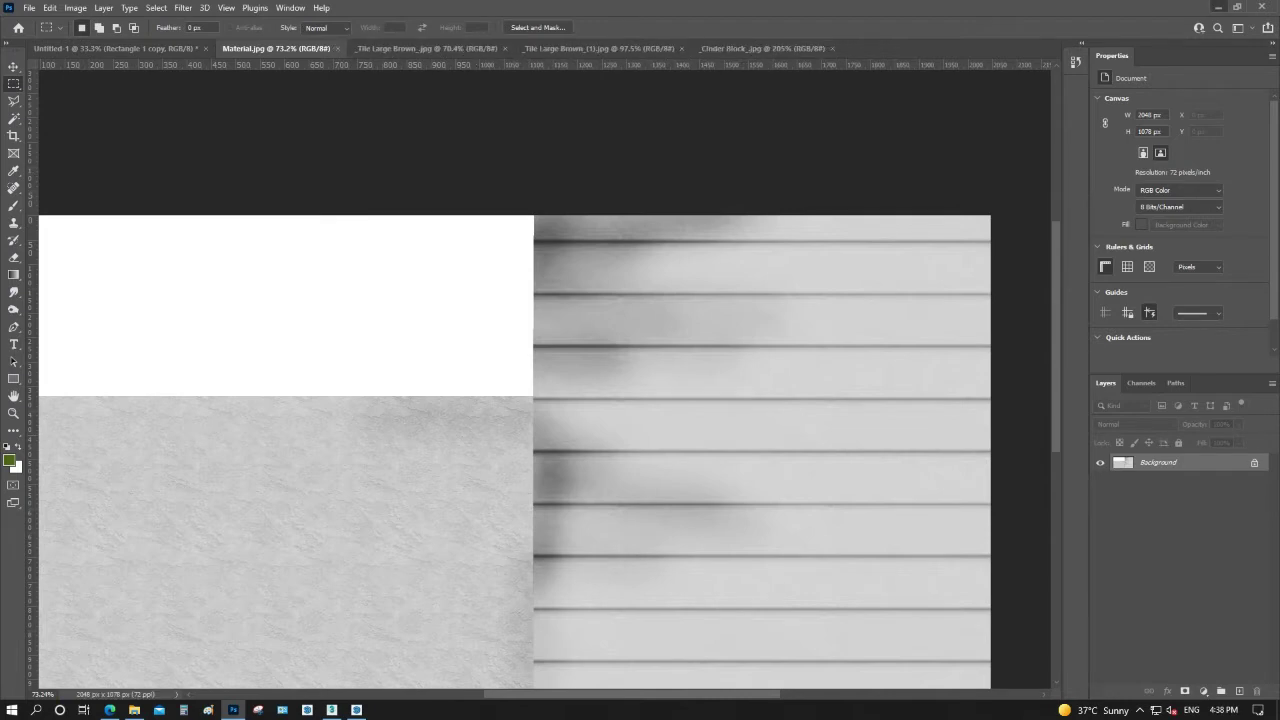
left_click(1216, 5)
left_click(15, 38)
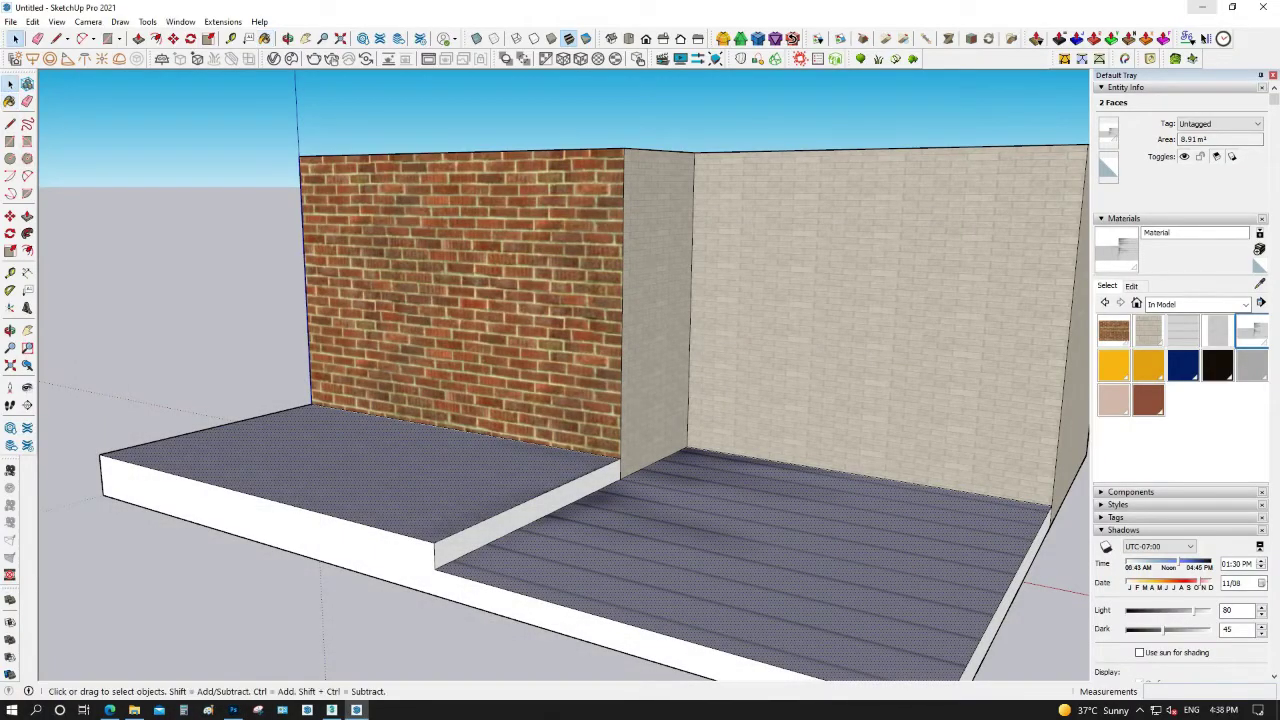
Select the cinder-block and brick walls and combine their textures into Material#1
key("Escape")
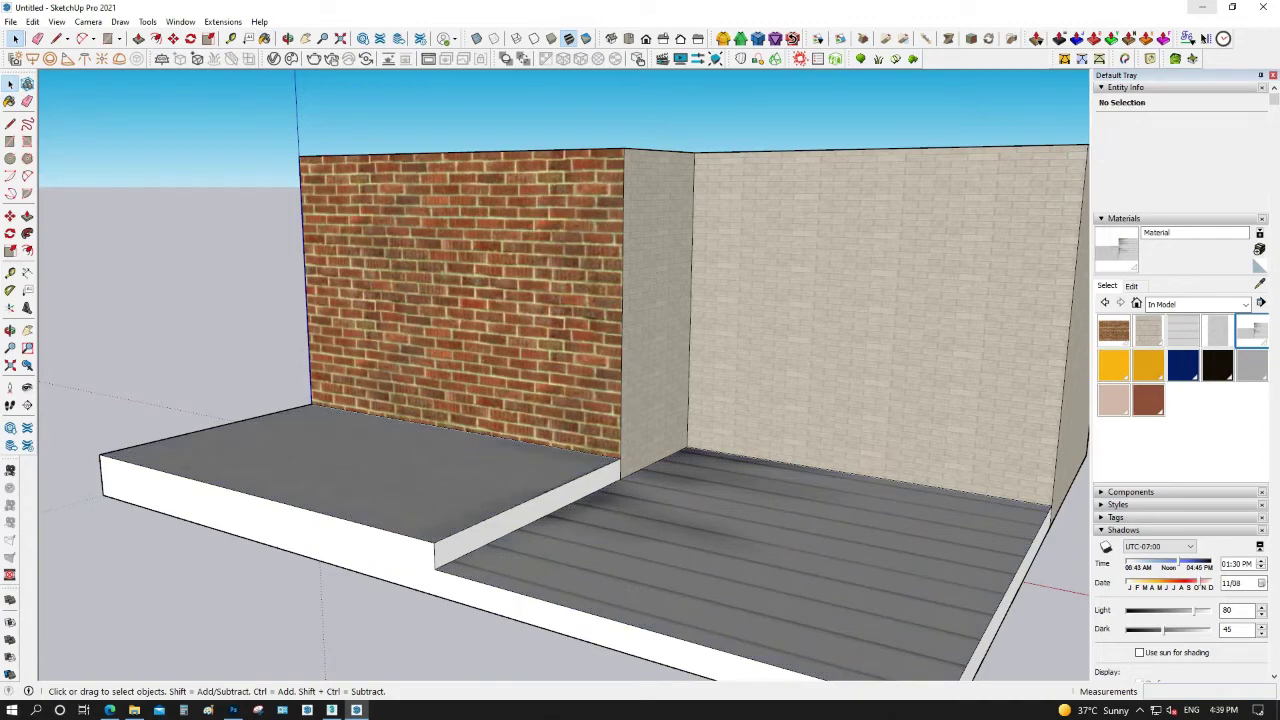
scroll(880, 525, "up", 2)
scroll(880, 525, "up", 1)
left_click(860, 300)
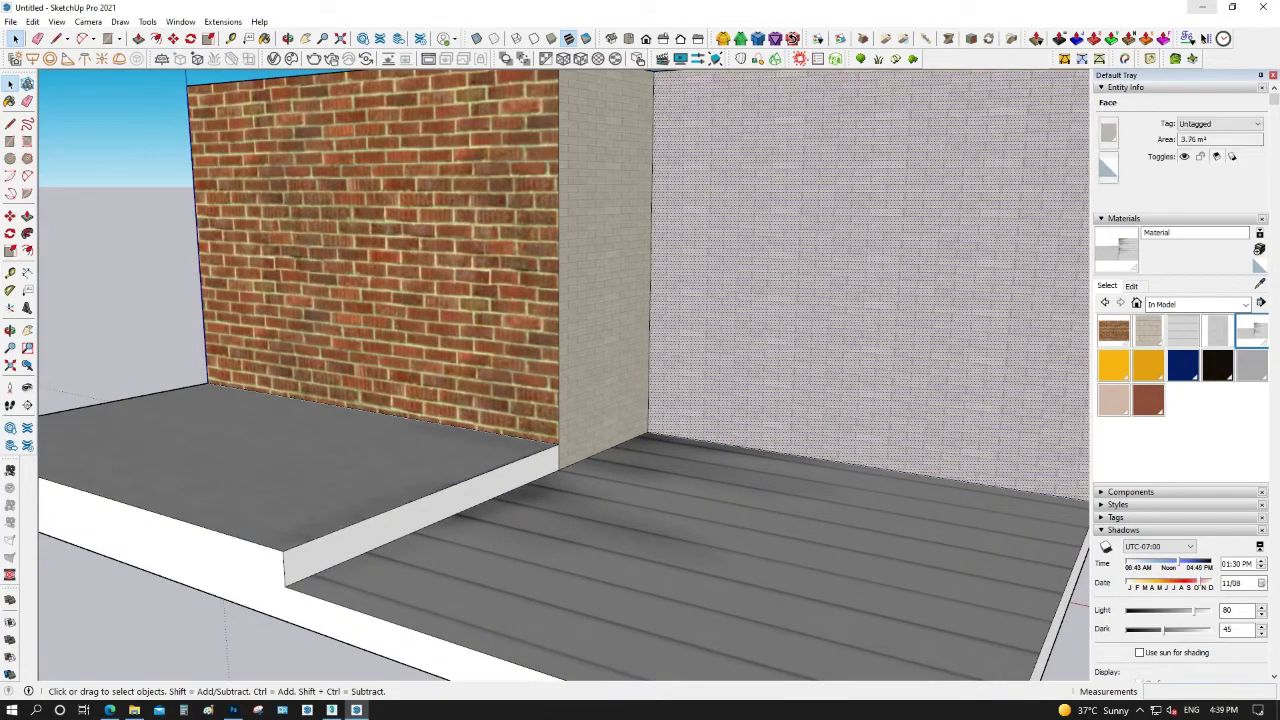
left_click(603, 250)
left_click(690, 334, "ctrl")
right_click(690, 334)
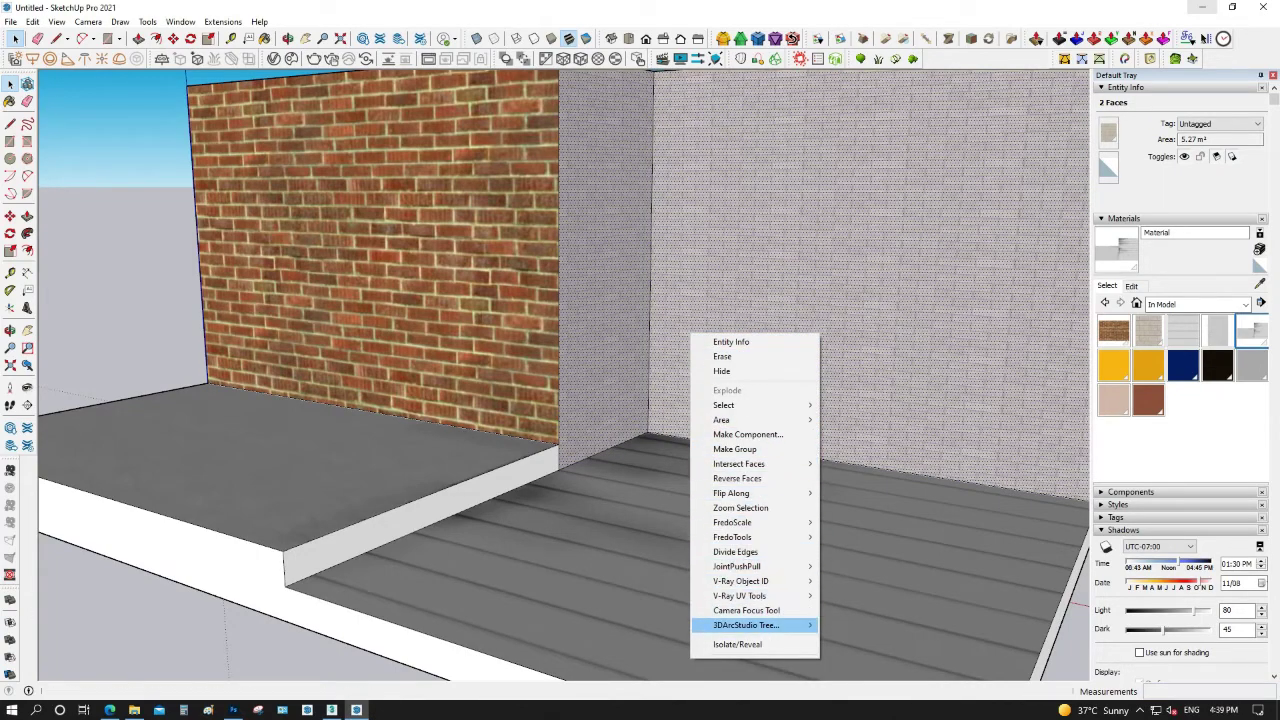
key("Escape")
left_click(448, 278, "ctrl")
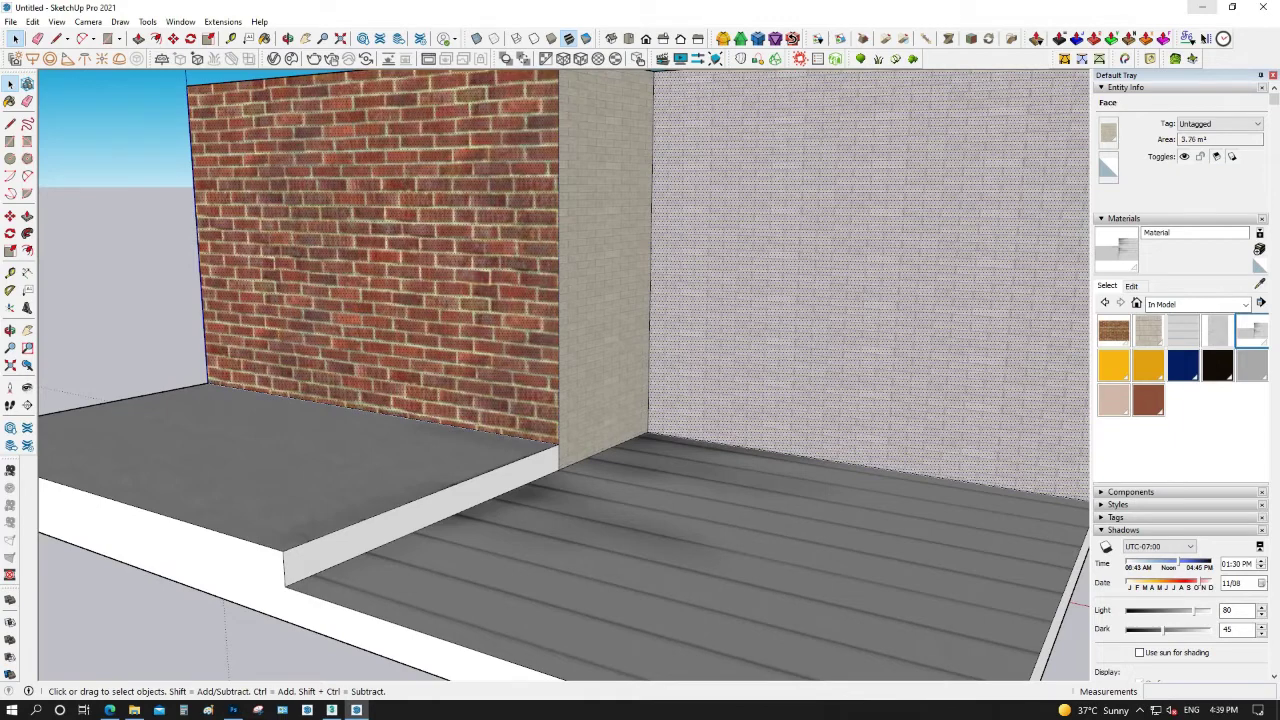
right_click(447, 277)
left_click(500, 469)
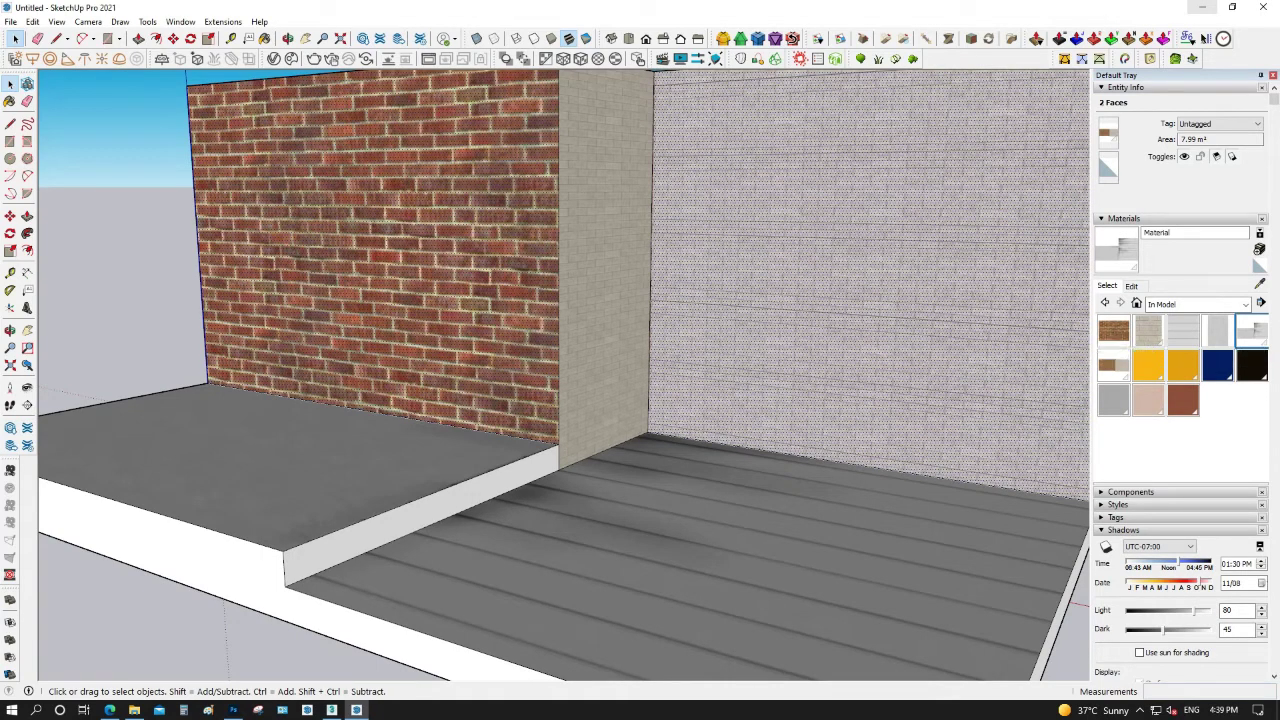
Open the Material#1 texture image for editing in Photoshop
left_click(1113, 366)
right_click(1115, 364)
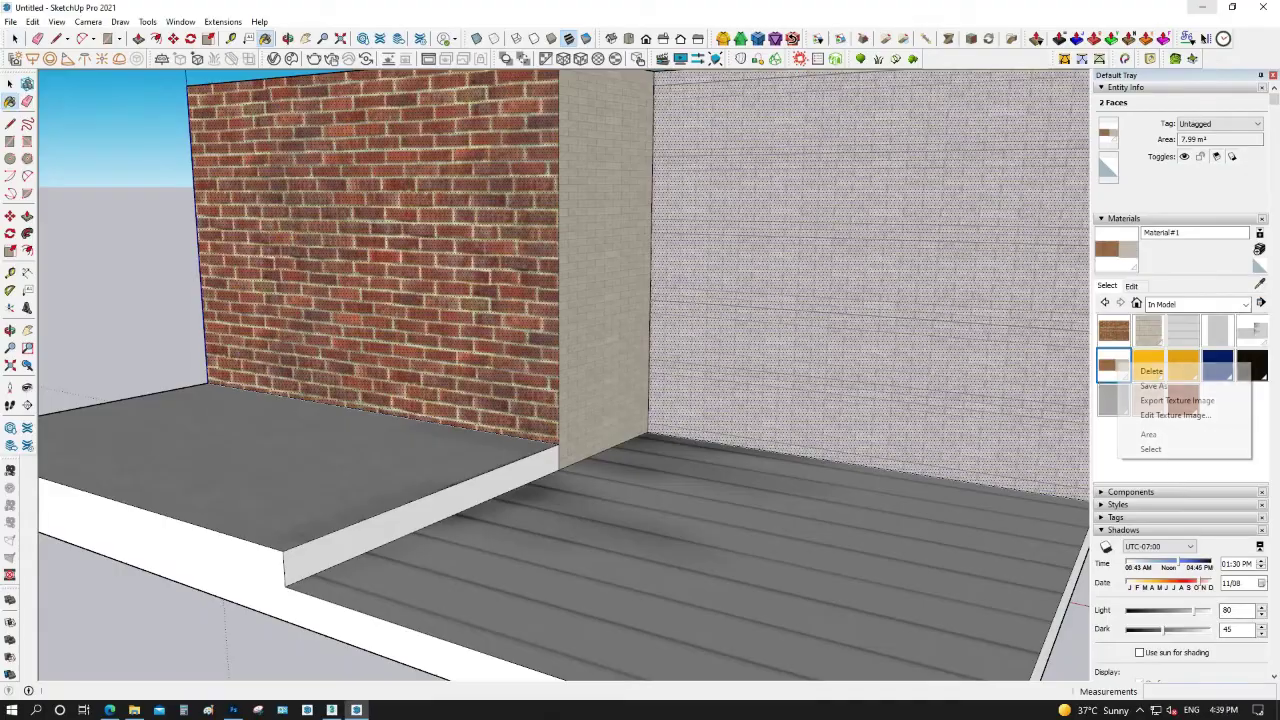
left_click(1175, 415)
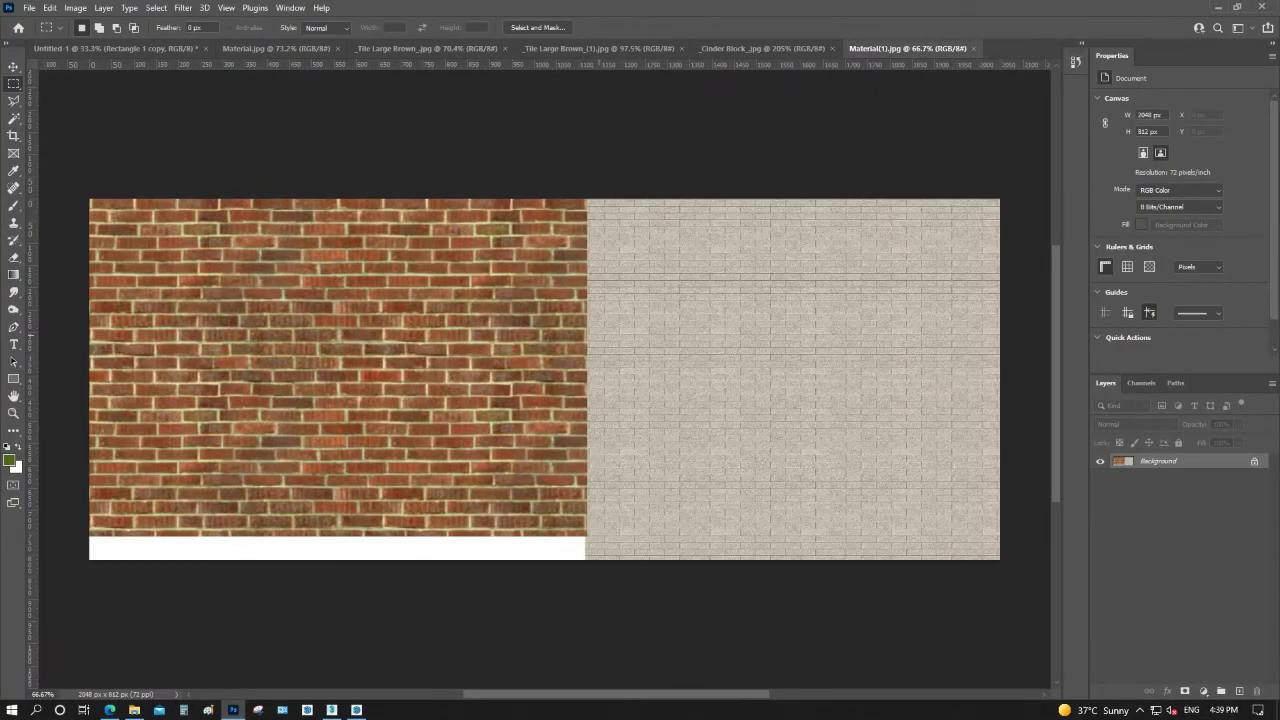
Select the grey block half and burn curved dark dirt stains across its lower part
left_click_drag(1002, 197, 590, 563)
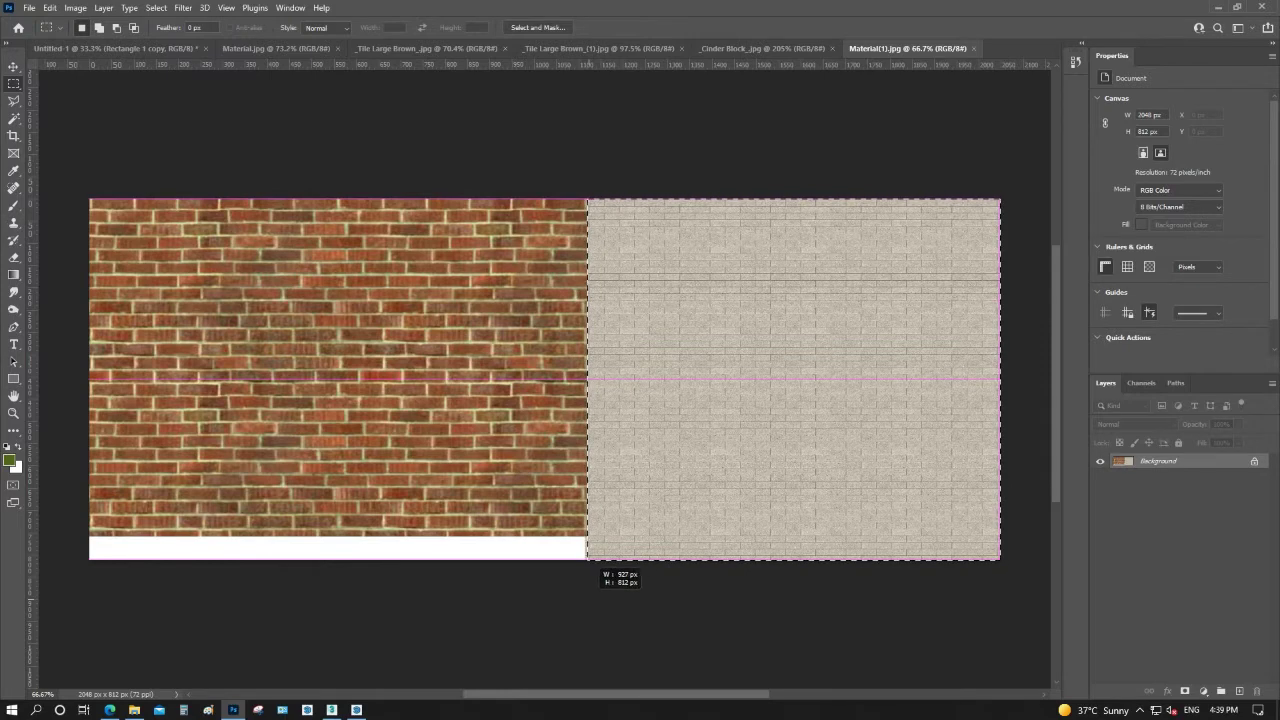
key("o")
mouse_move(615, 460)
left_mouse_down()
mouse_move(700, 540)
mouse_move(840, 530)
left_mouse_up()
mouse_move(752, 410)
left_mouse_down()
mouse_move(680, 500)
mouse_move(615, 410)
left_mouse_up()
mouse_move(625, 465)
left_mouse_down()
mouse_move(620, 435)
mouse_move(760, 510)
left_mouse_up()
mouse_move(630, 490)
left_mouse_down()
mouse_move(800, 530)
mouse_move(905, 450)
mouse_move(800, 515)
mouse_move(650, 510)
mouse_move(612, 535)
mouse_move(668, 540)
mouse_move(795, 505)
mouse_move(860, 535)
left_mouse_up()
left_click_drag(785, 455, 685, 505)
left_click_drag(650, 448, 680, 482)
scroll(545, 380, "up", 1)
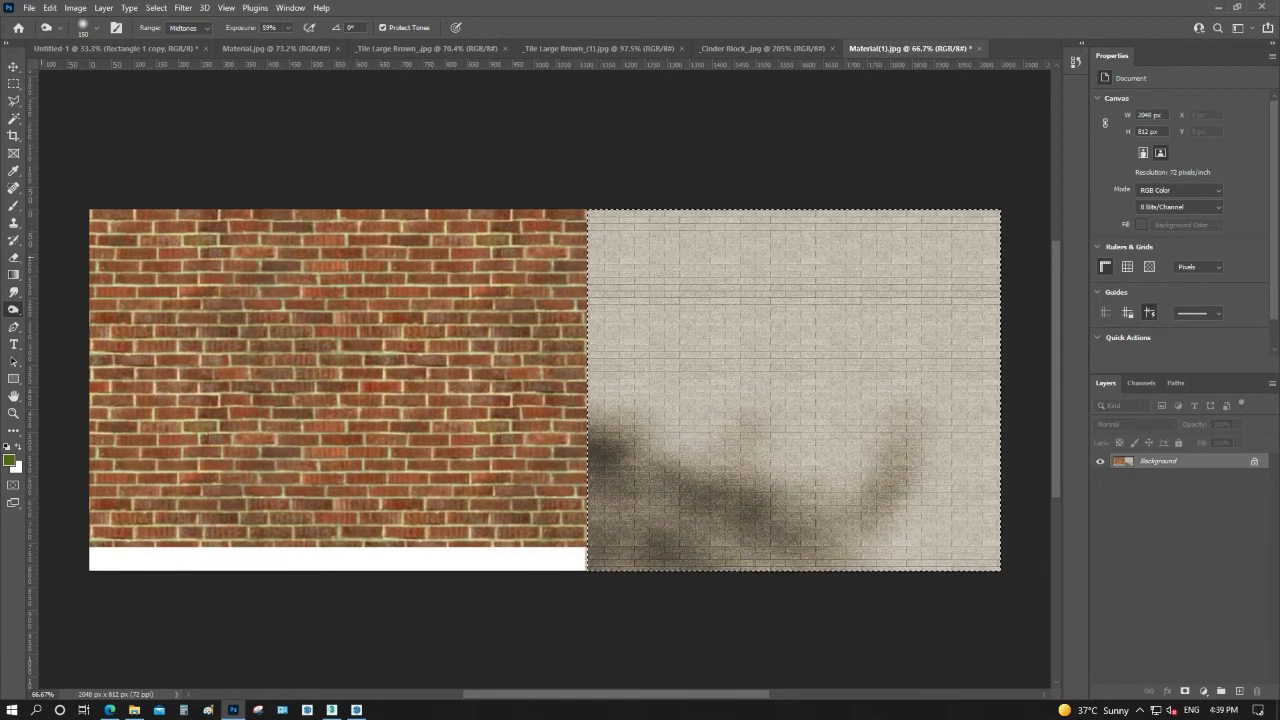
left_click(14, 343)
Add a 30 pt text box on the bricks reading FACES MUST BE COPLANAR and THE COMBINE TEXTURE
left_click(18, 447)
left_click(222, 344)
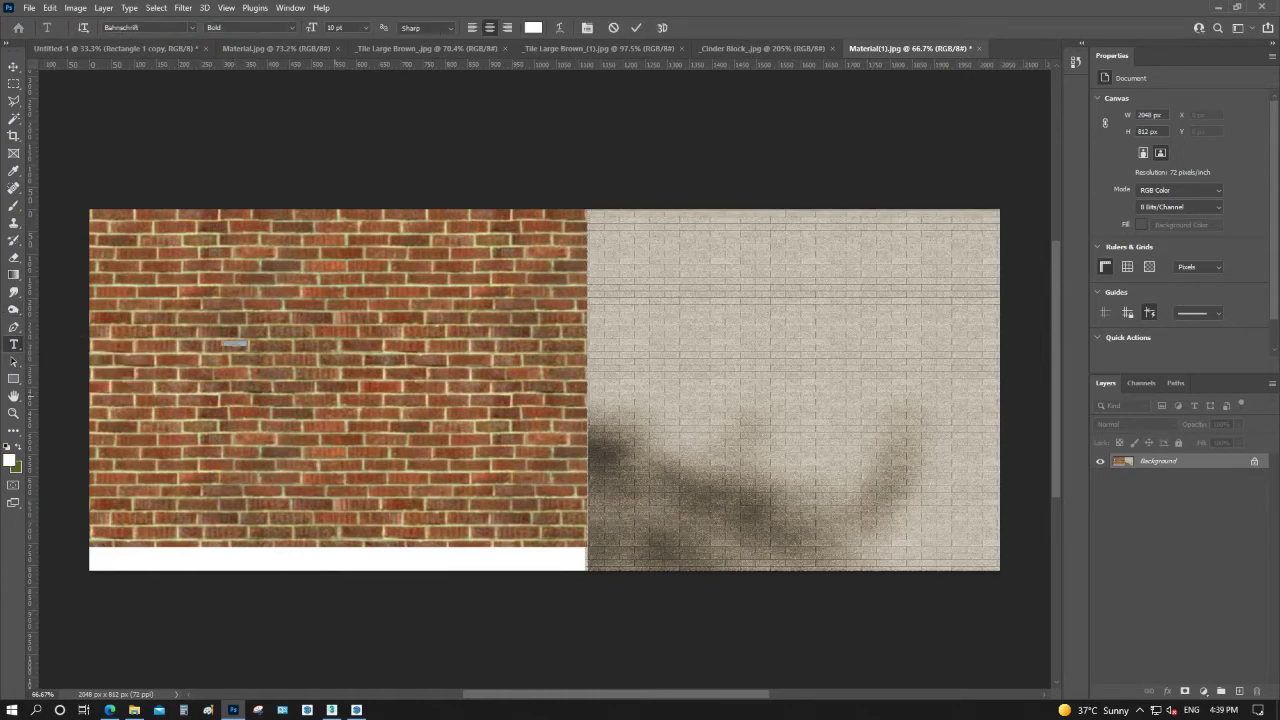
left_click(367, 27)
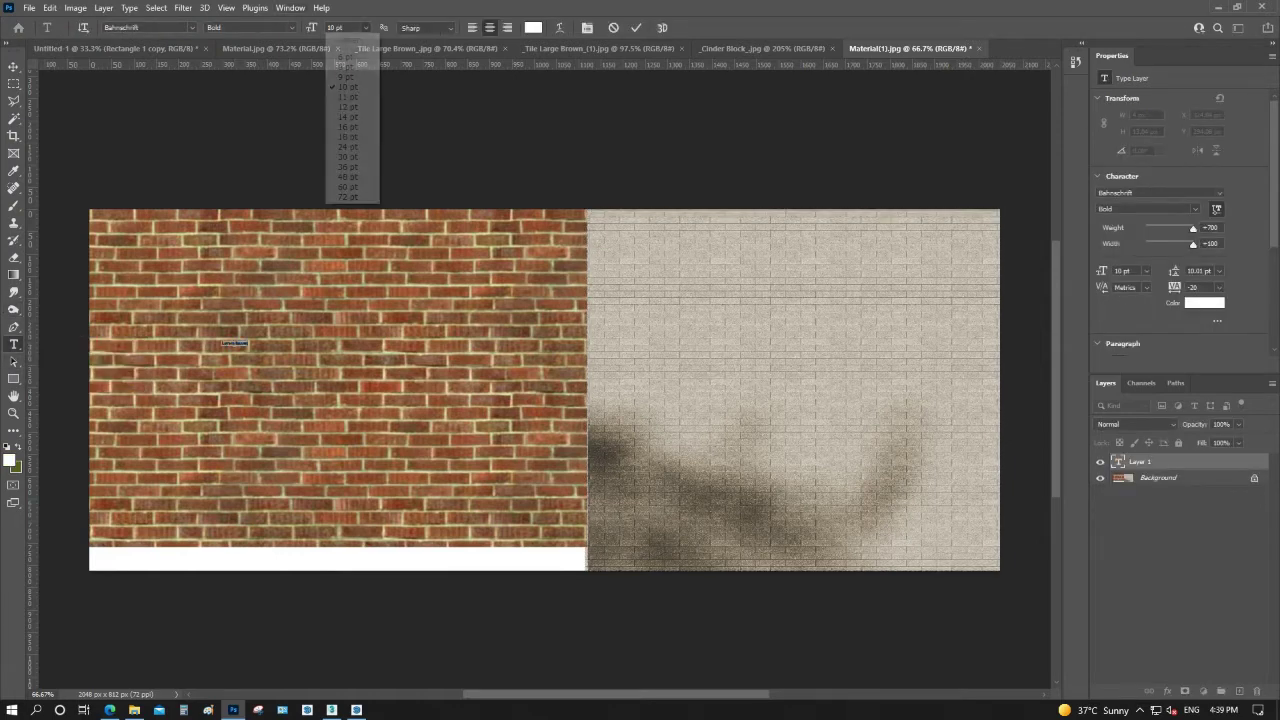
left_click(350, 157)
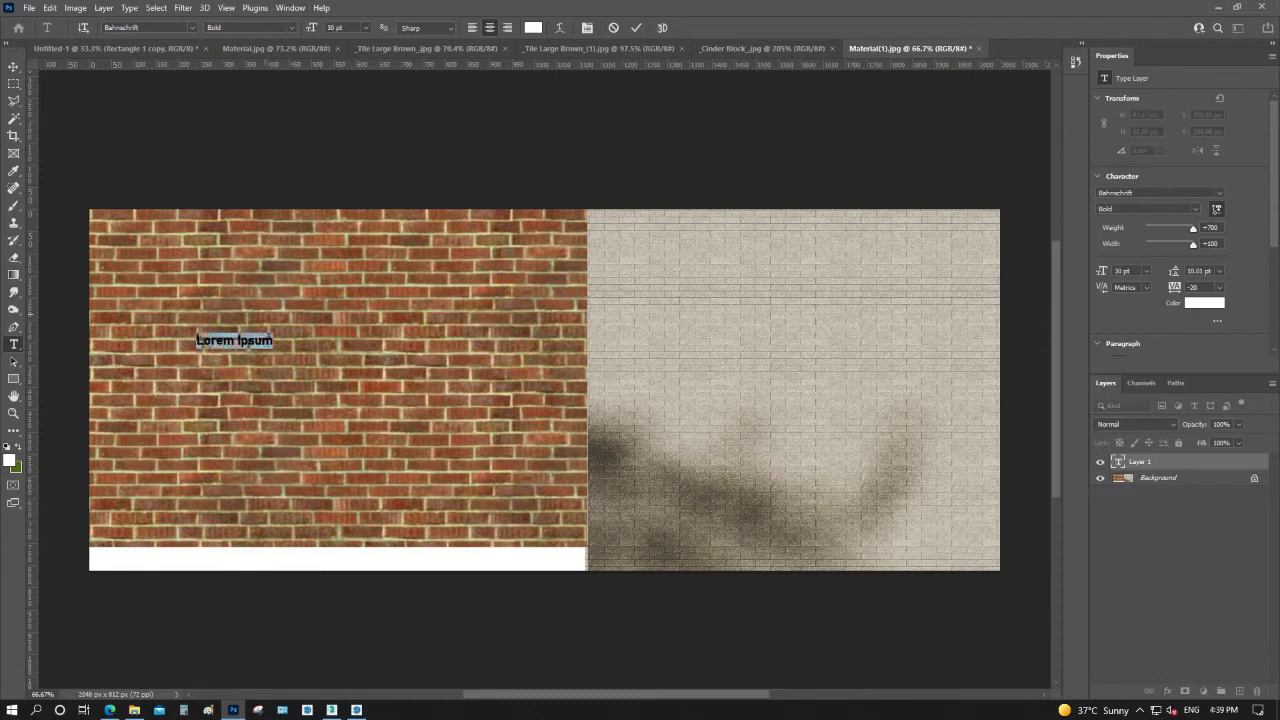
key("BackSpace")
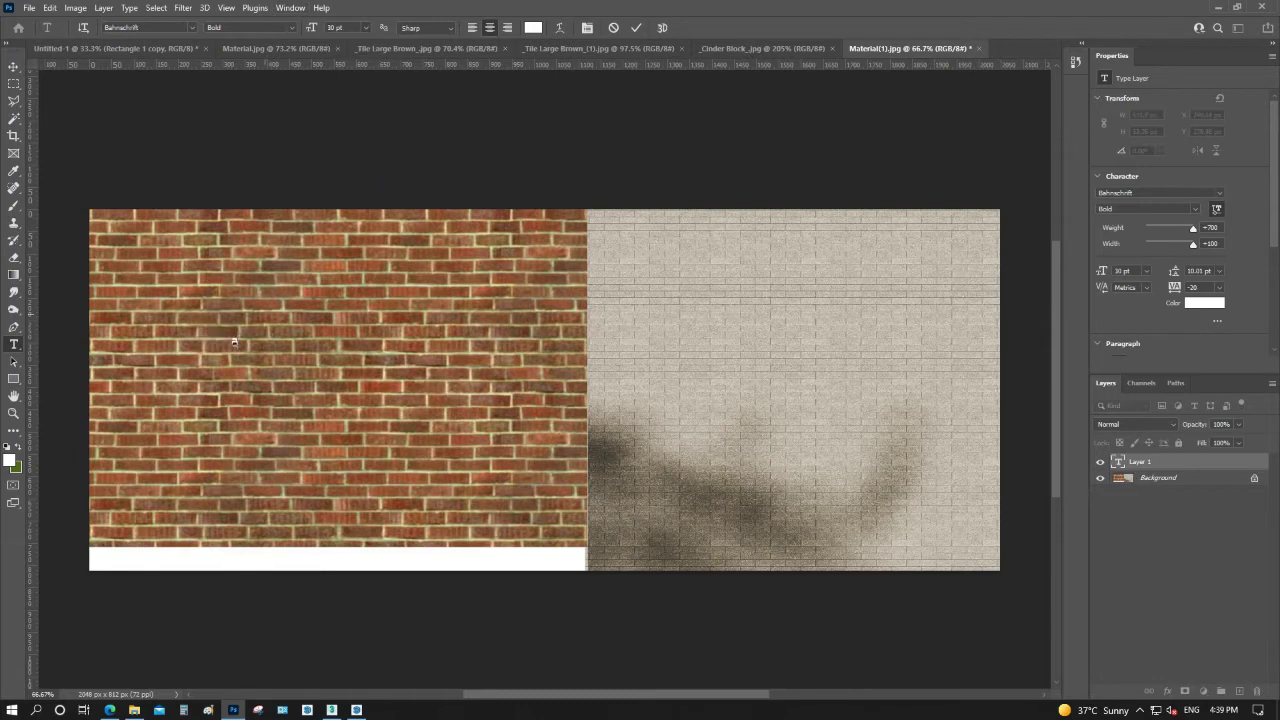
type("FACES MUST BE CO")
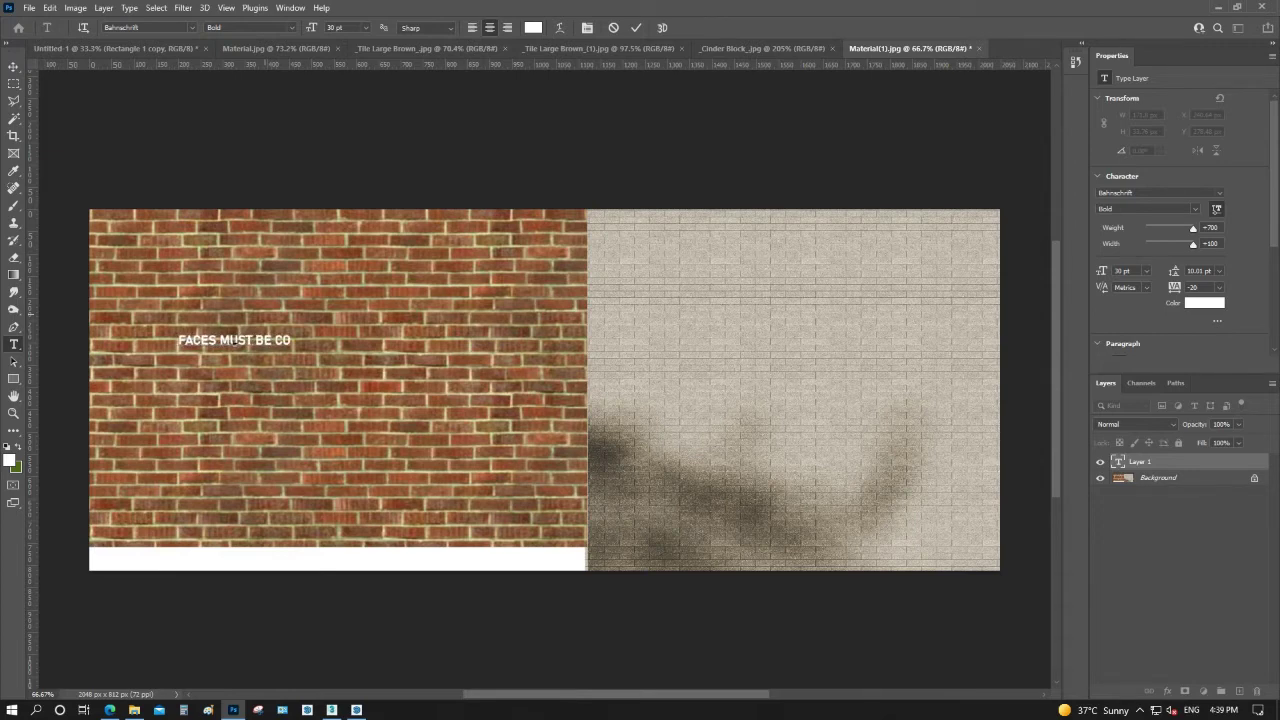
type("PLANAR")
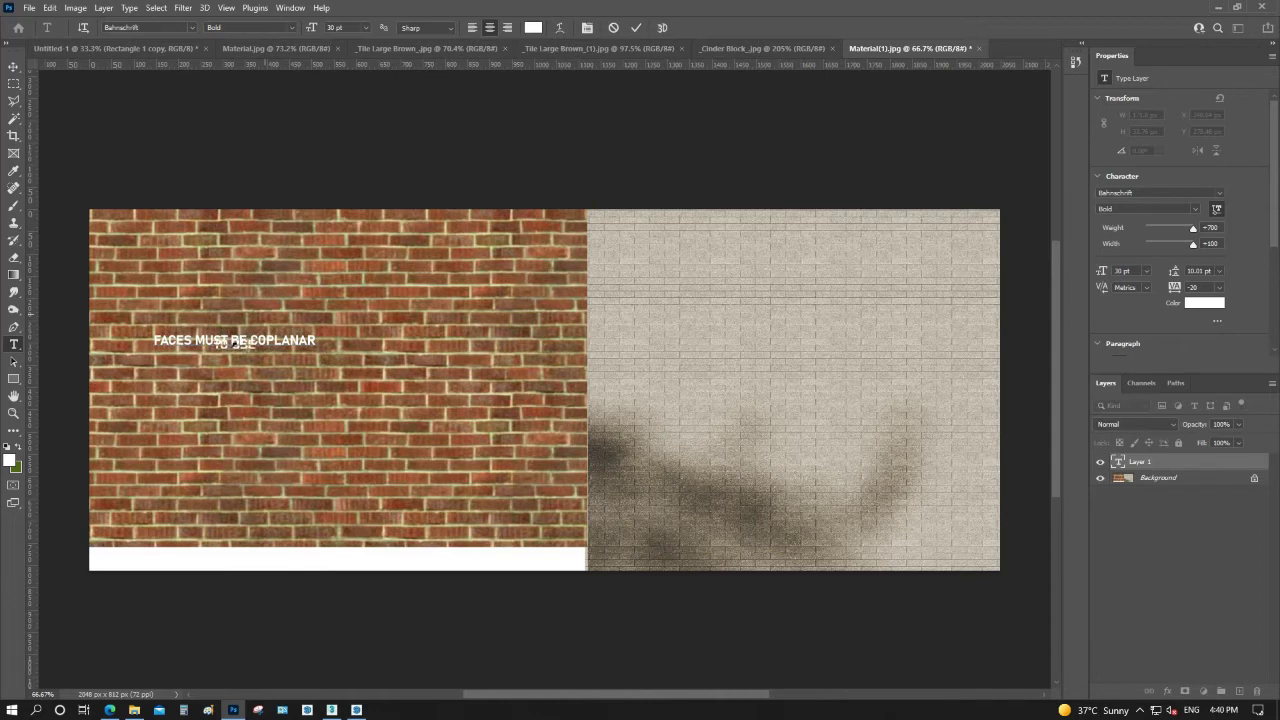
type("THE COMBINE TEXTURE")
Widen the label's line spacing, then move and enlarge it over the brick wall
key("ctrl+a")
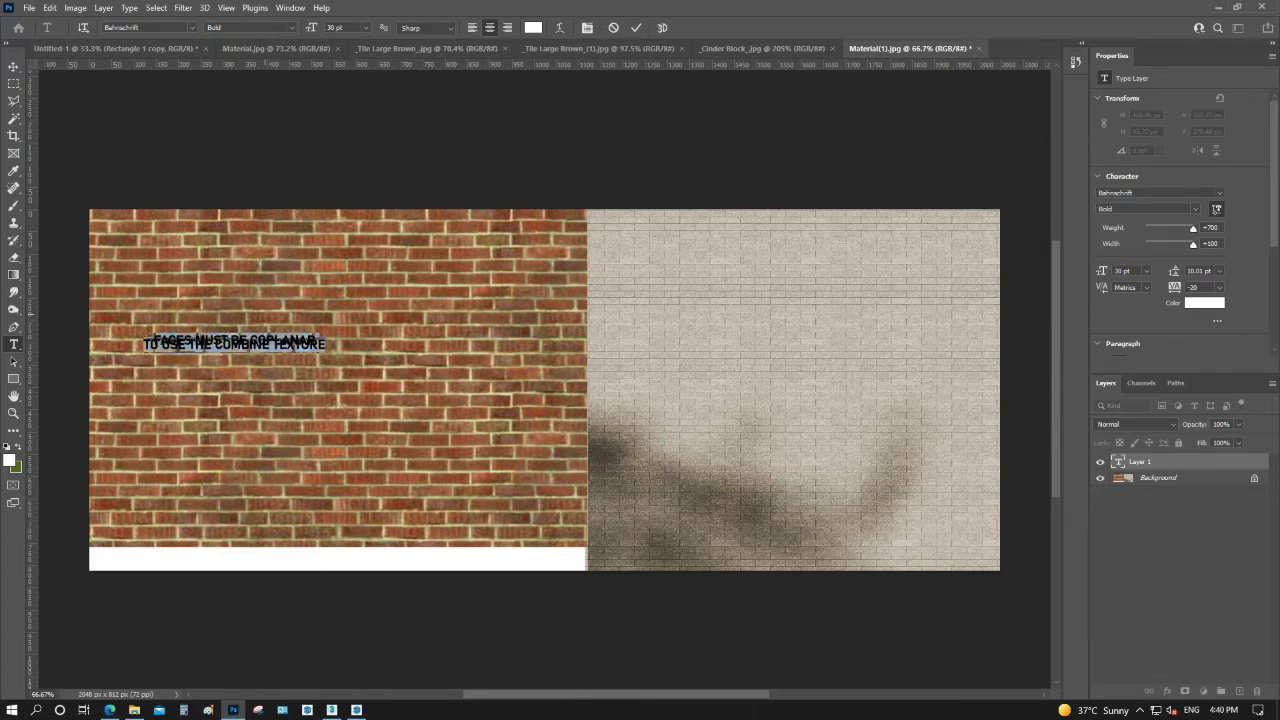
key("alt+Down")
key("alt+Down")
key("alt+Down")
key("alt+Down")
key("alt+Down")
key("alt+Down")
key("alt+Down")
key("alt+Down")
key("alt+Down")
key("alt+Down")
key("alt+Down")
key("alt+Down")
key("alt+Down")
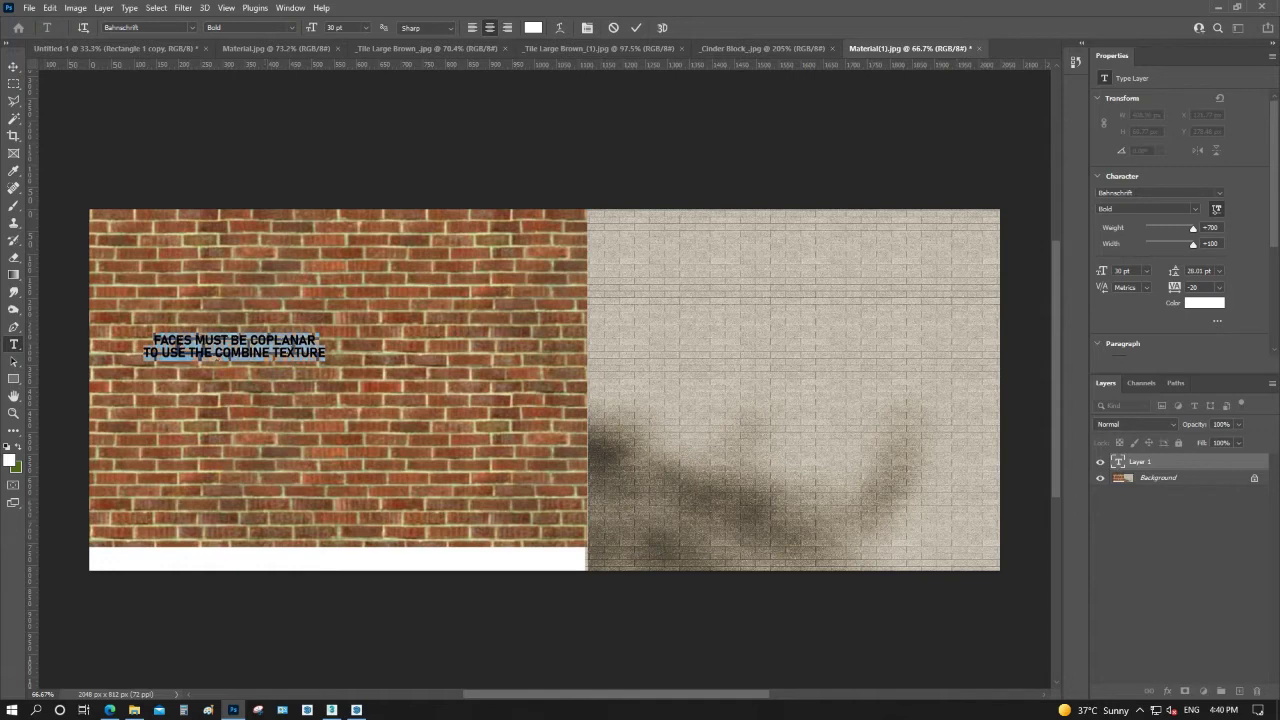
left_click(13, 66)
left_click_drag(268, 310, 400, 328)
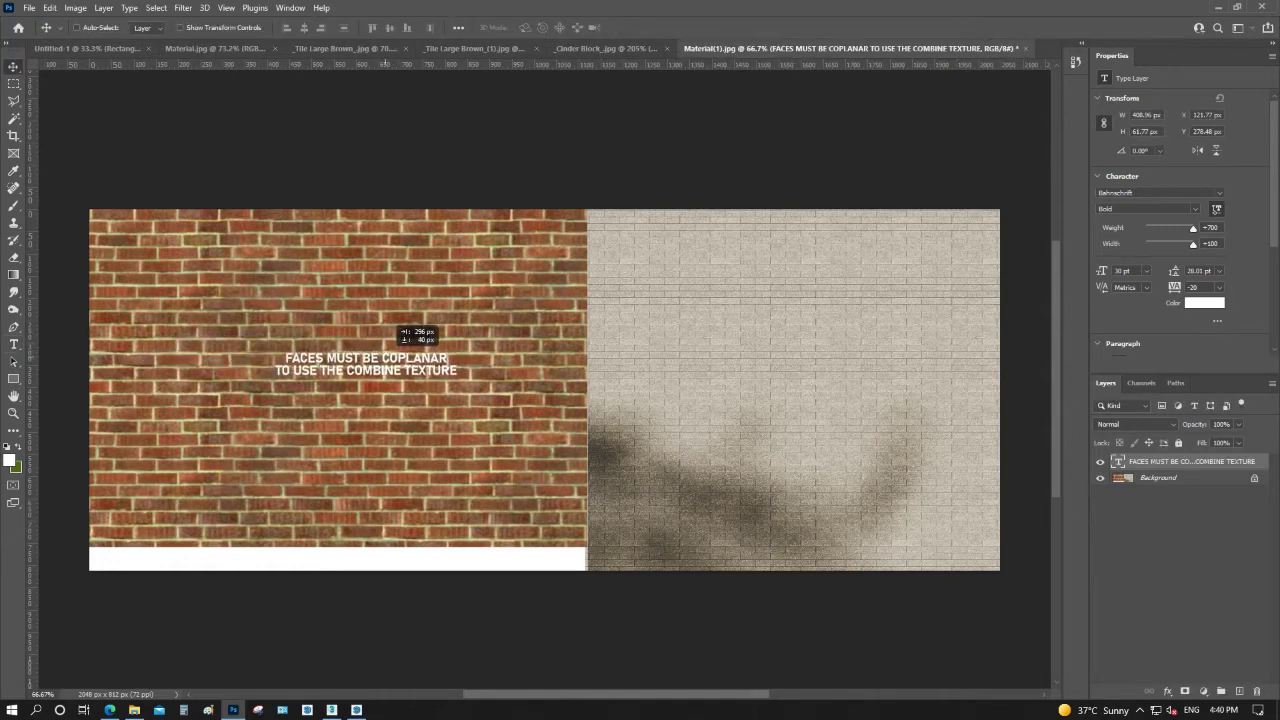
key("ctrl+t")
left_click_drag(270, 348, 94, 330)
left_click_drag(299, 332, 366, 314)
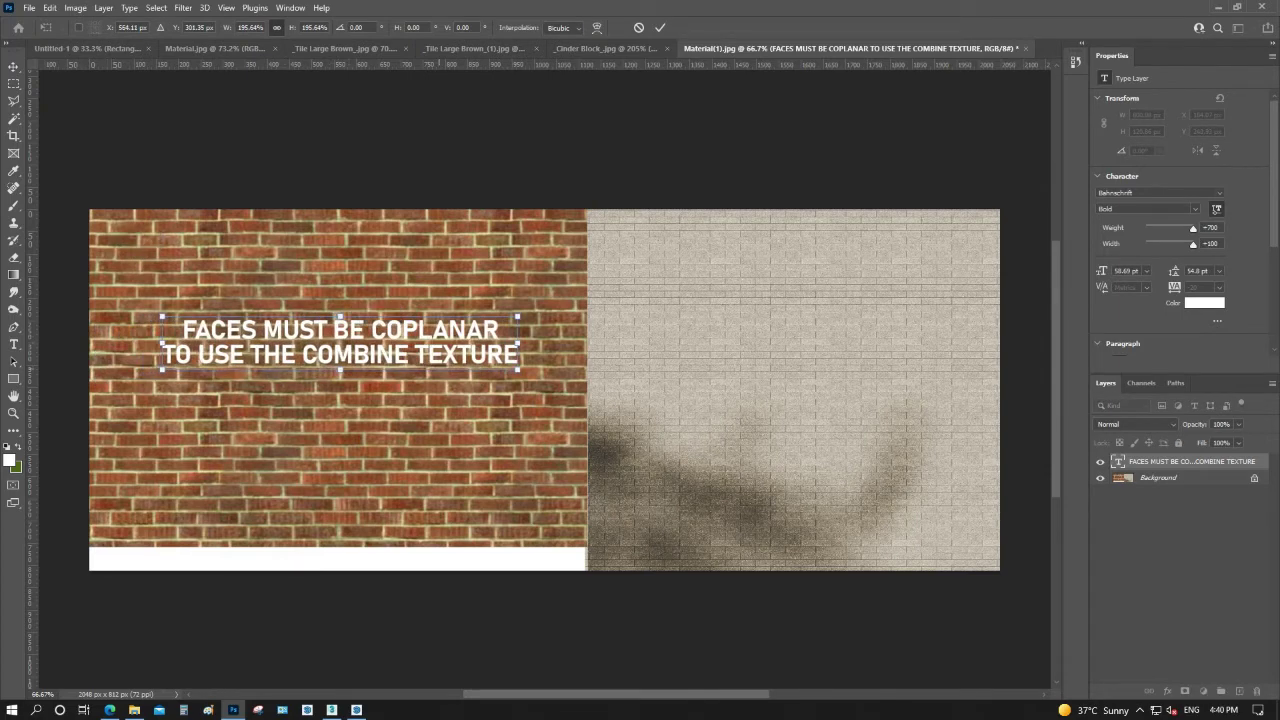
left_click_drag(340, 370, 355, 373)
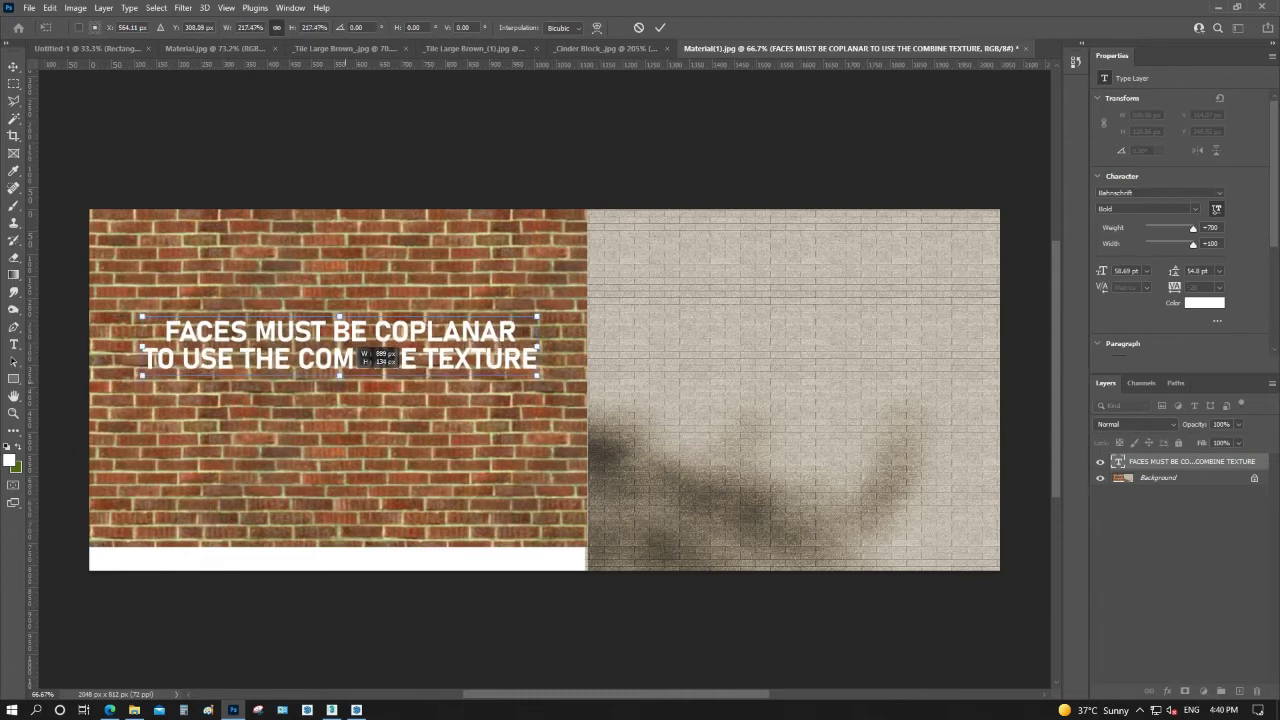
key("Return")
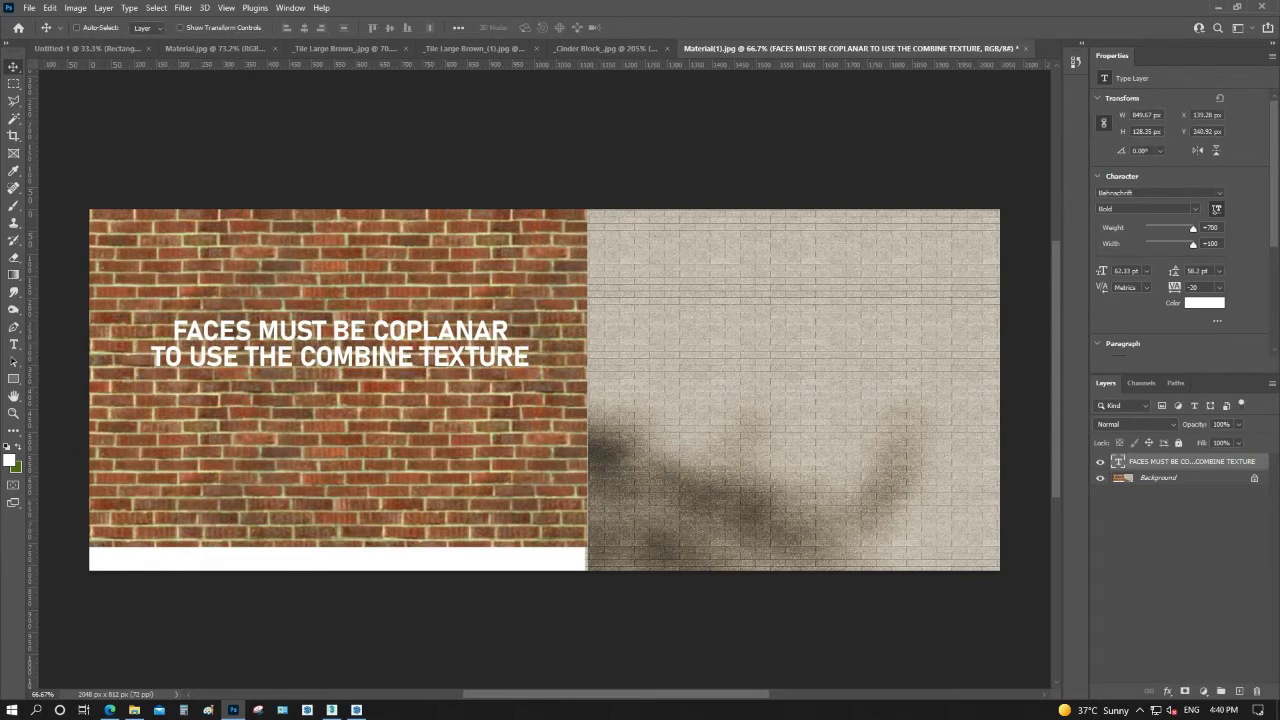
Reorder the label so FACES MUST BE COPLANAR sits below THE COMBINE TEXTURE
double_click(340, 342)
left_click_drag(509, 331, 172, 331)
key("ctrl+c")
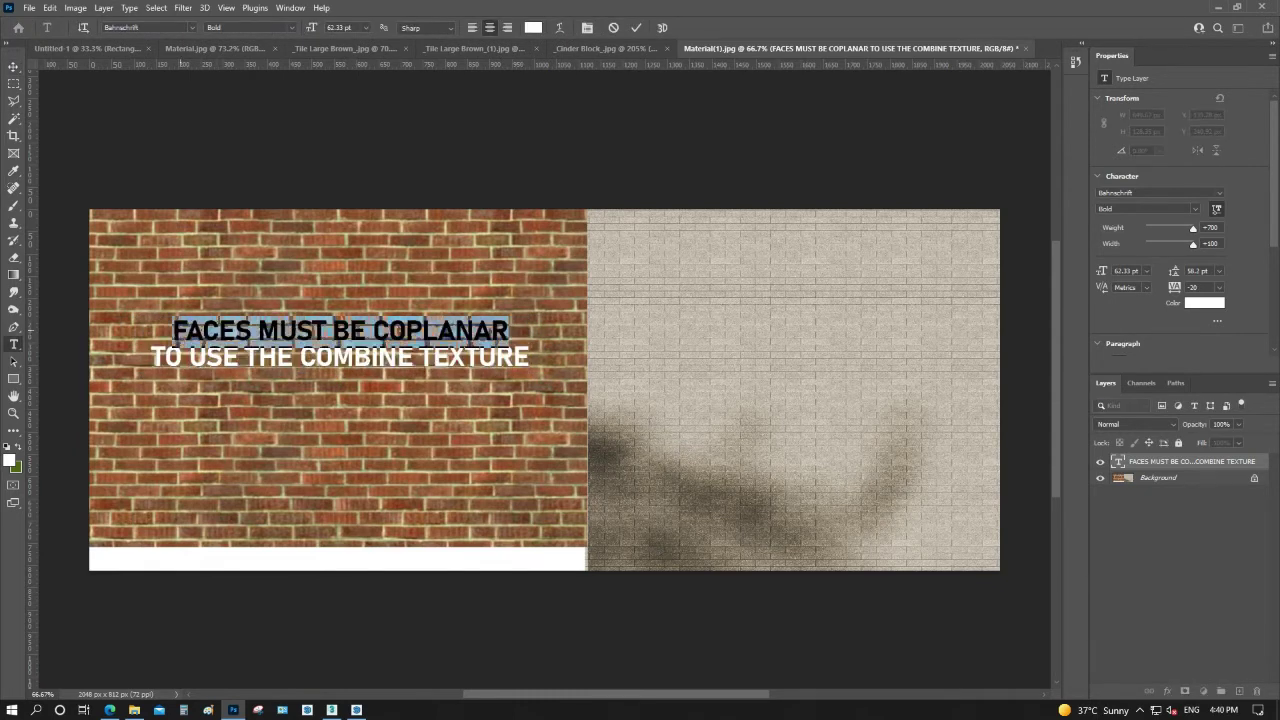
key("BackSpace")
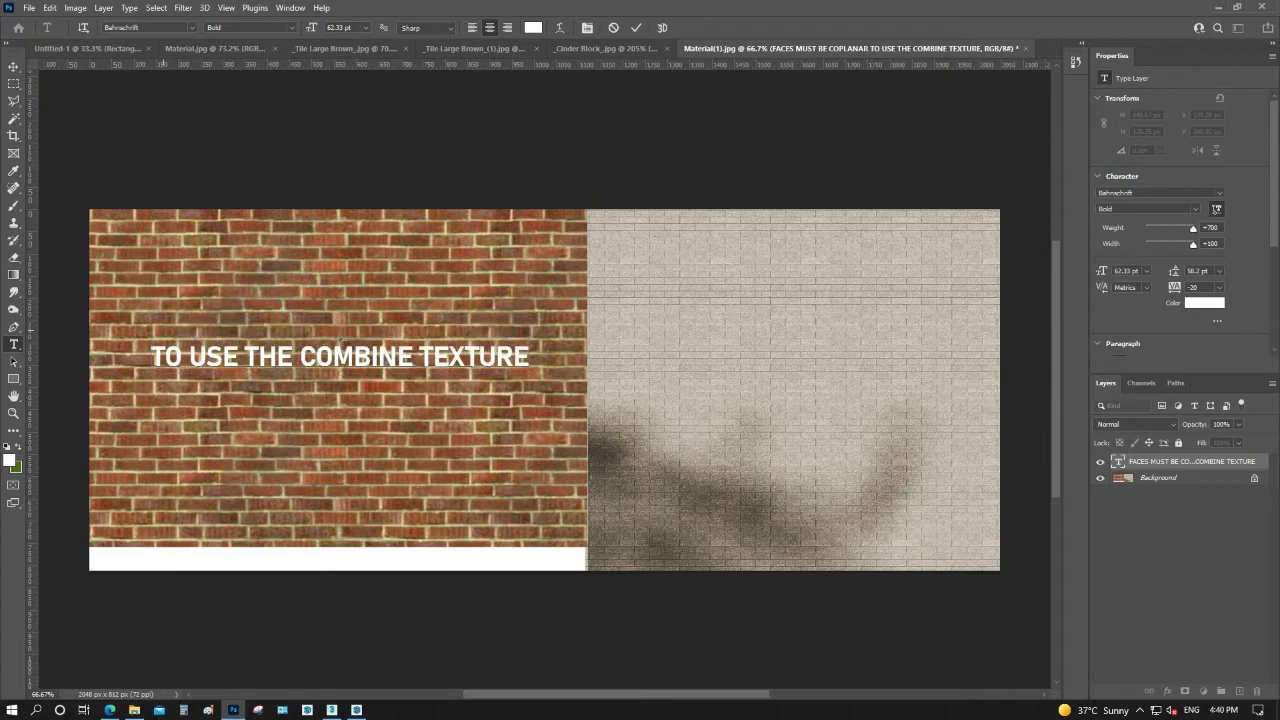
key("Delete")
key("Delete")
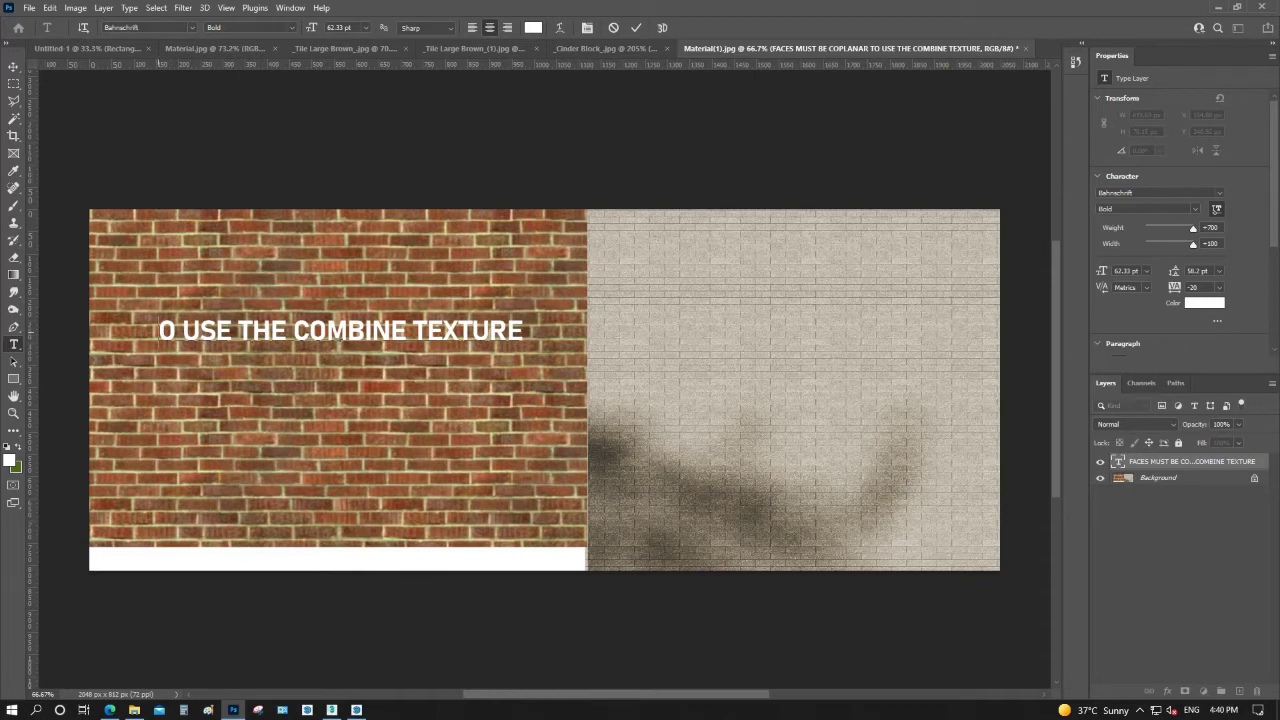
type("T")
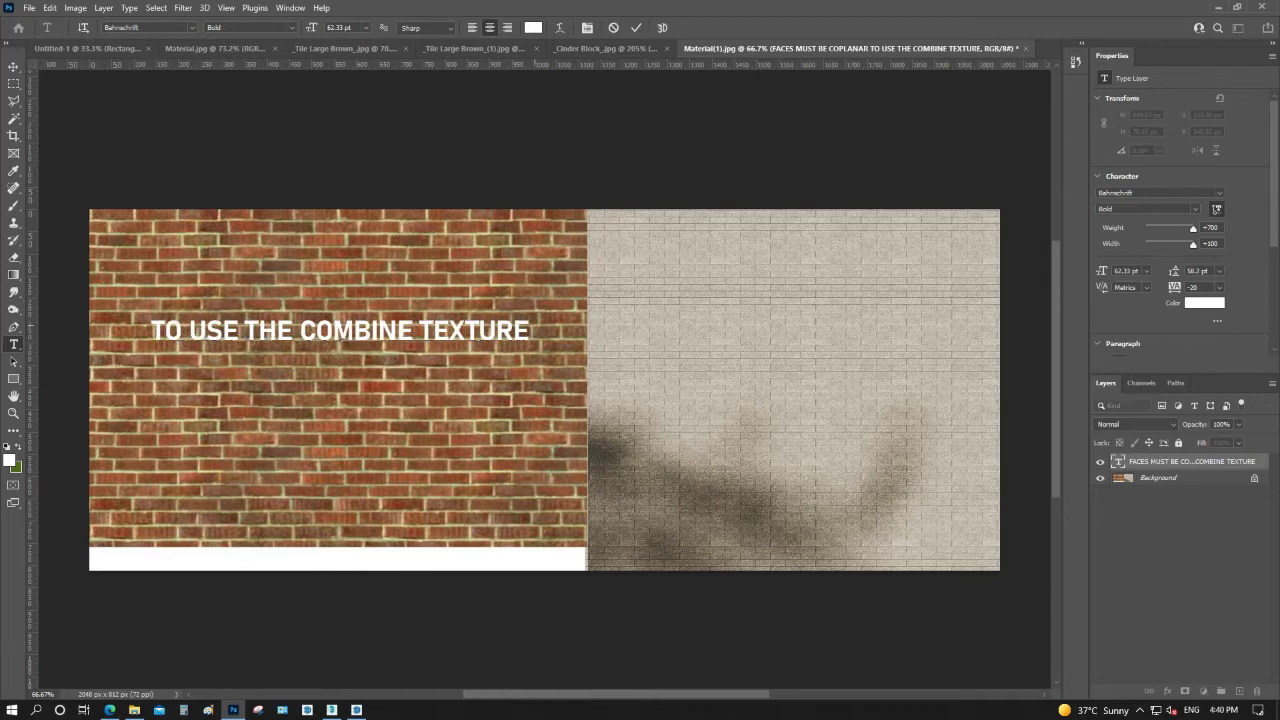
key("ctrl+v")
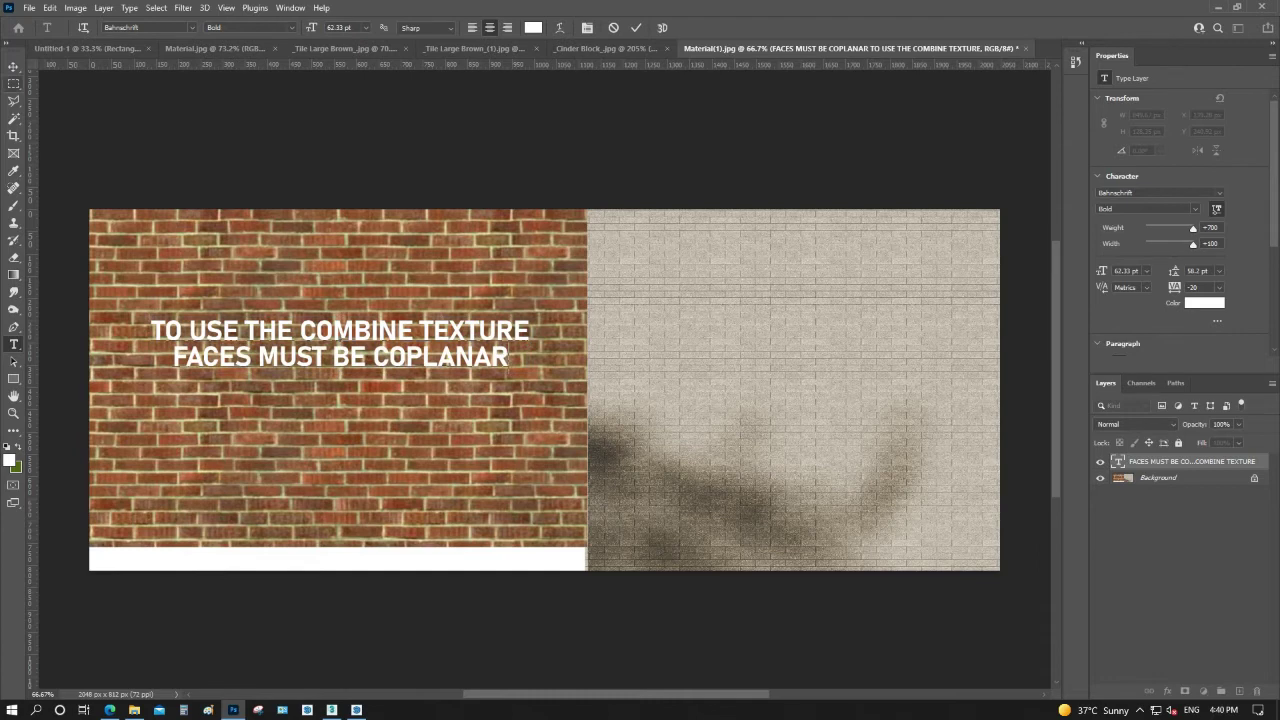
left_click(14, 66)
Stretch and enlarge the label again, shifting it slightly down-left on the bricks
key("ctrl+t")
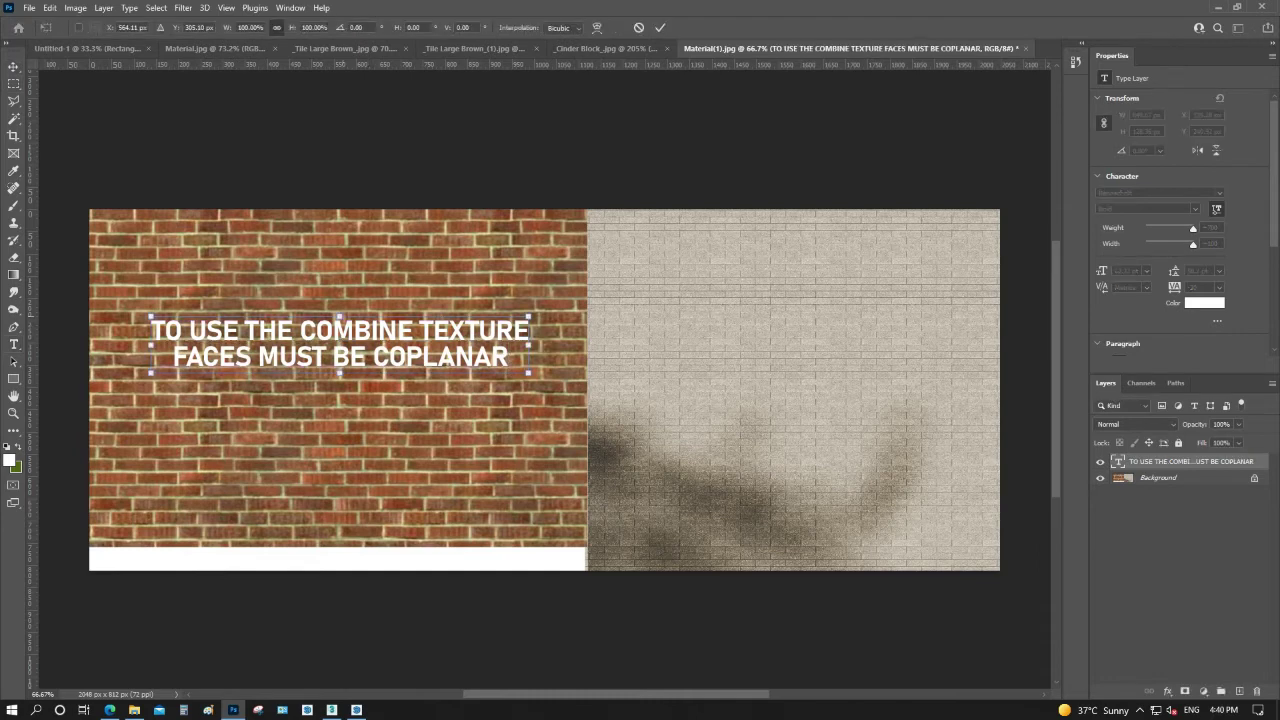
left_click_drag(340, 317, 340, 297)
left_click_drag(528, 333, 548, 334)
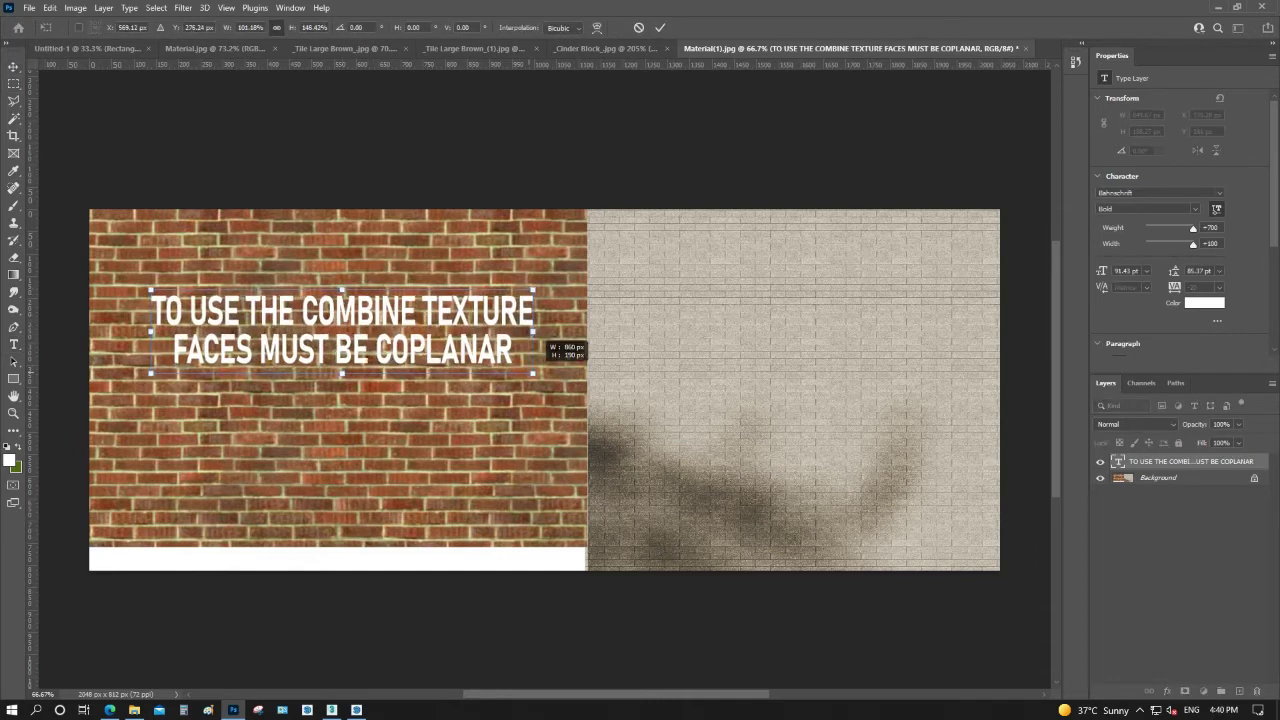
left_click_drag(548, 290, 560, 286)
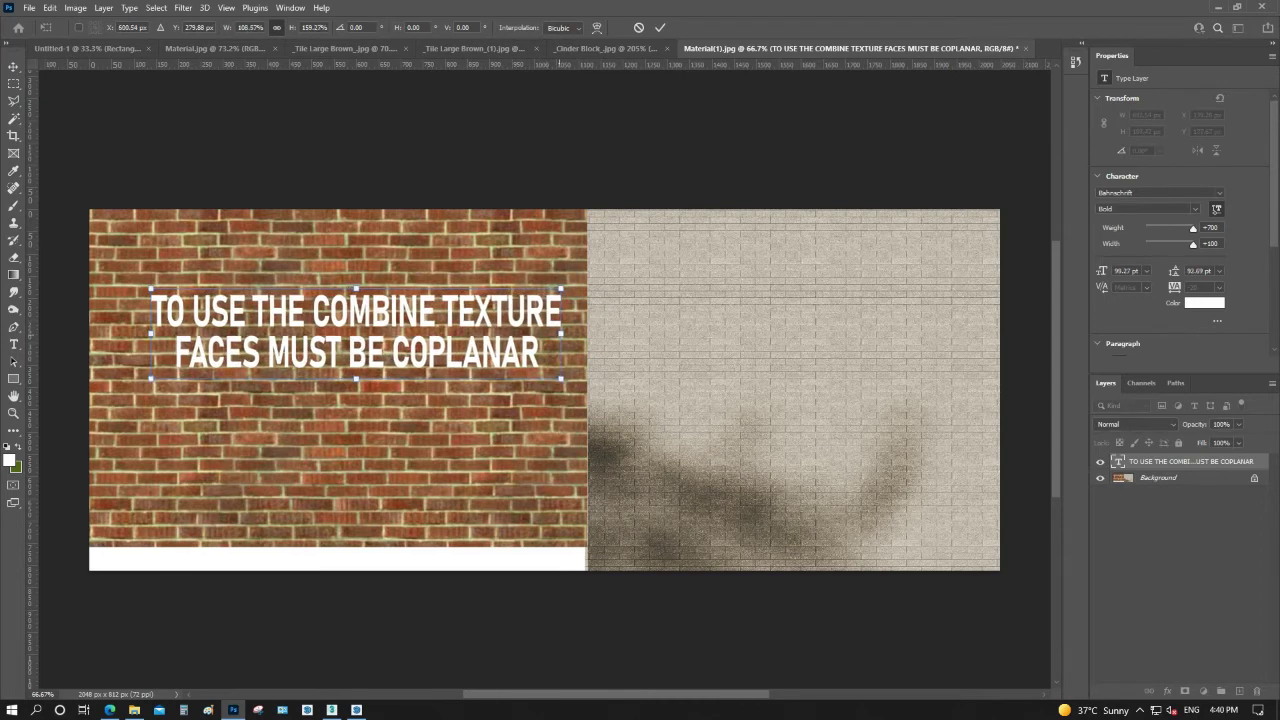
left_click_drag(440, 330, 424, 350)
key("Return")
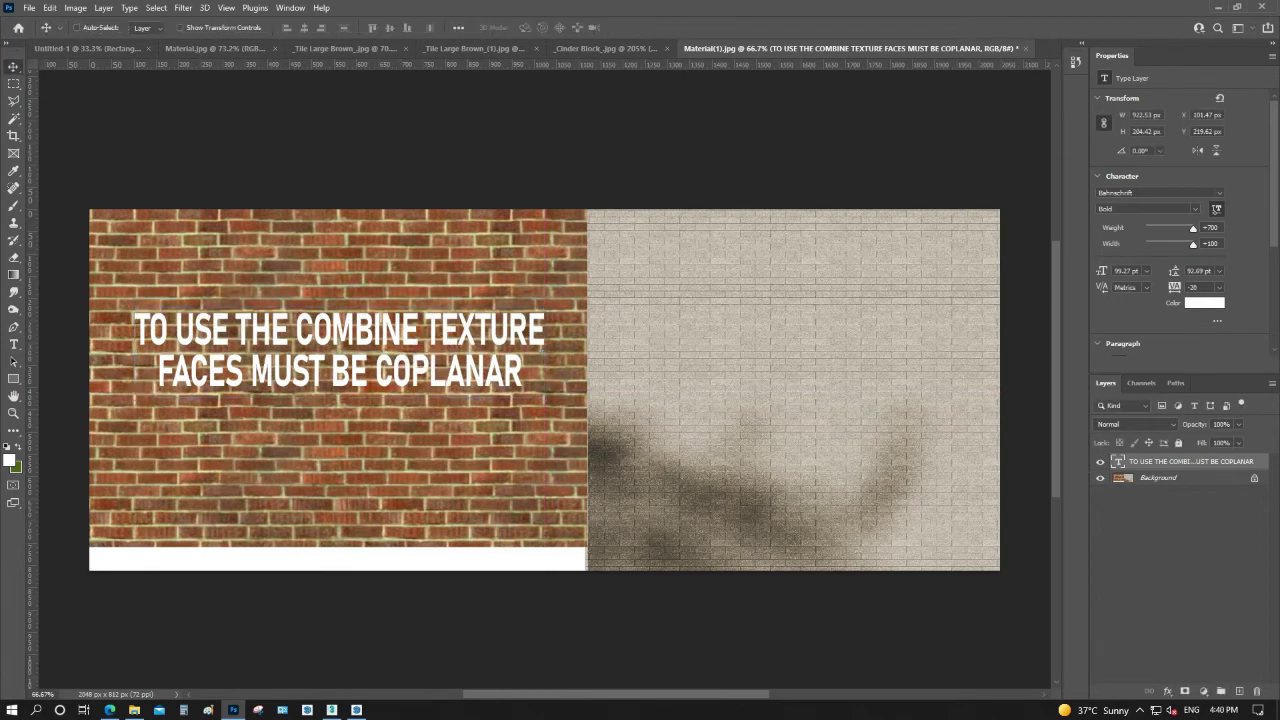
Set the text to 90% fill Overlay and add a Normal-mode copy at about 64% fill
left_click(1238, 442)
left_click_drag(1244, 459, 1232, 459)
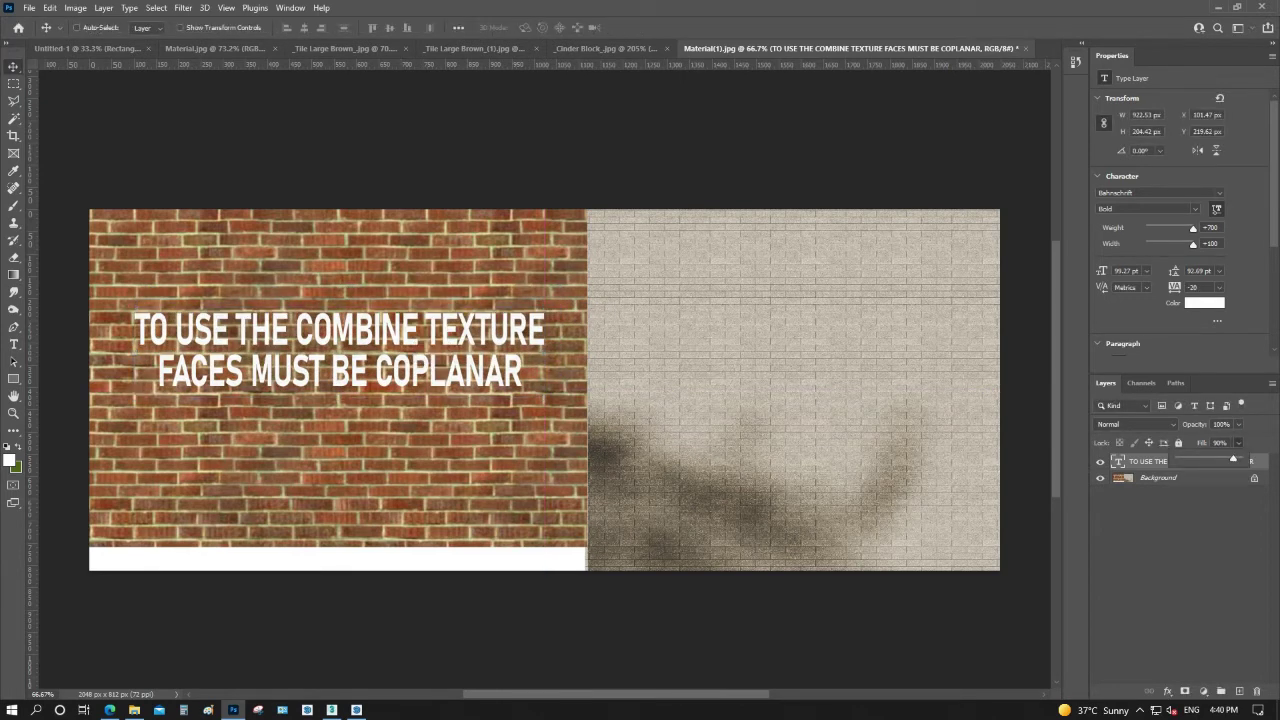
left_click(1136, 424)
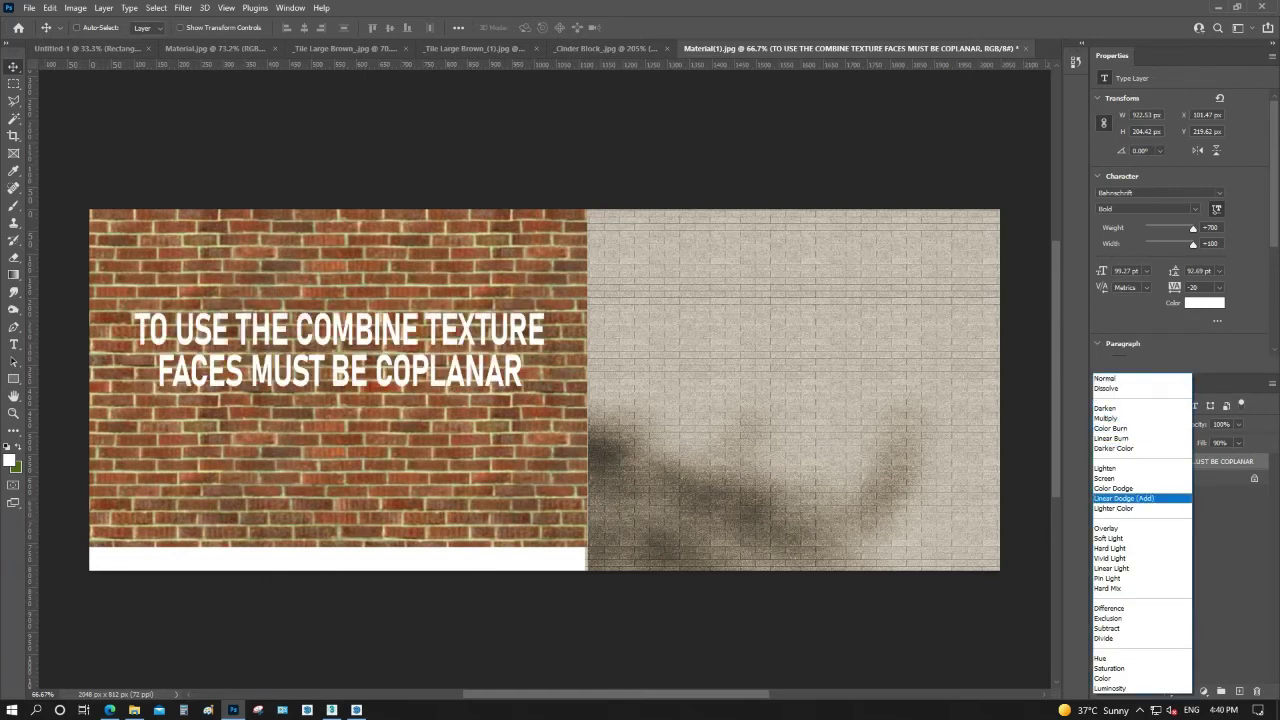
left_click(1110, 528)
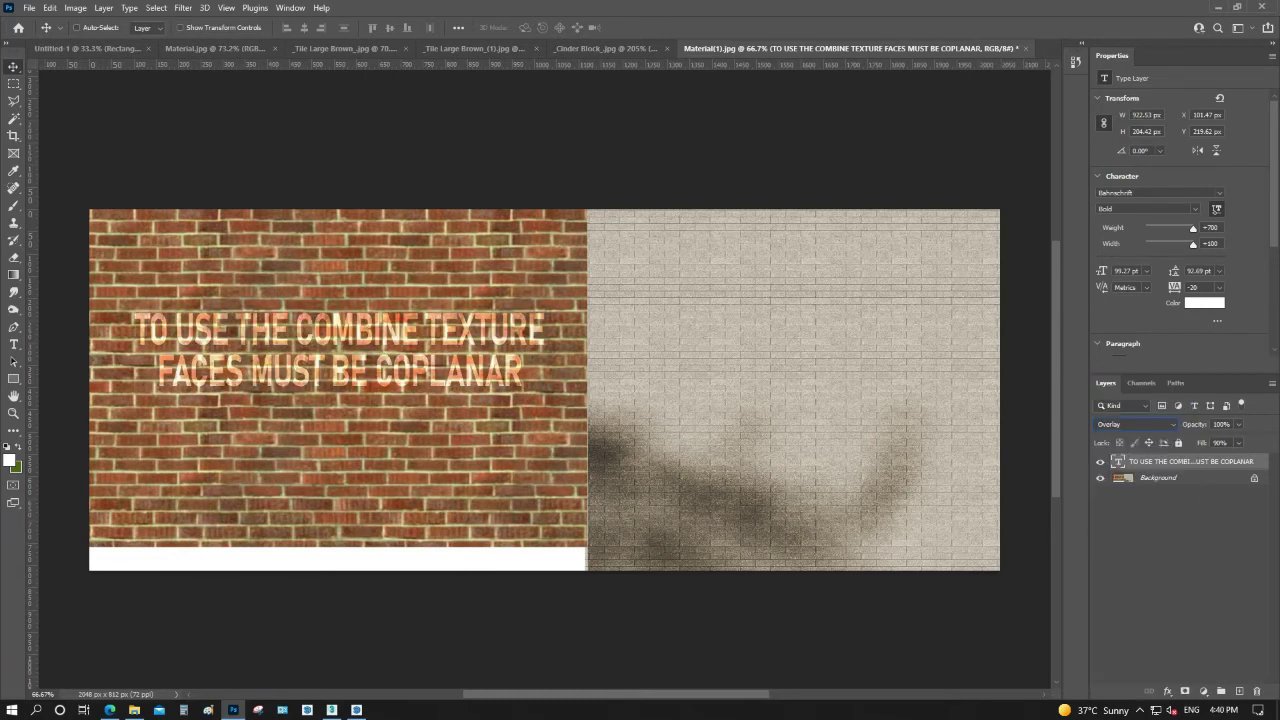
key("ctrl+j")
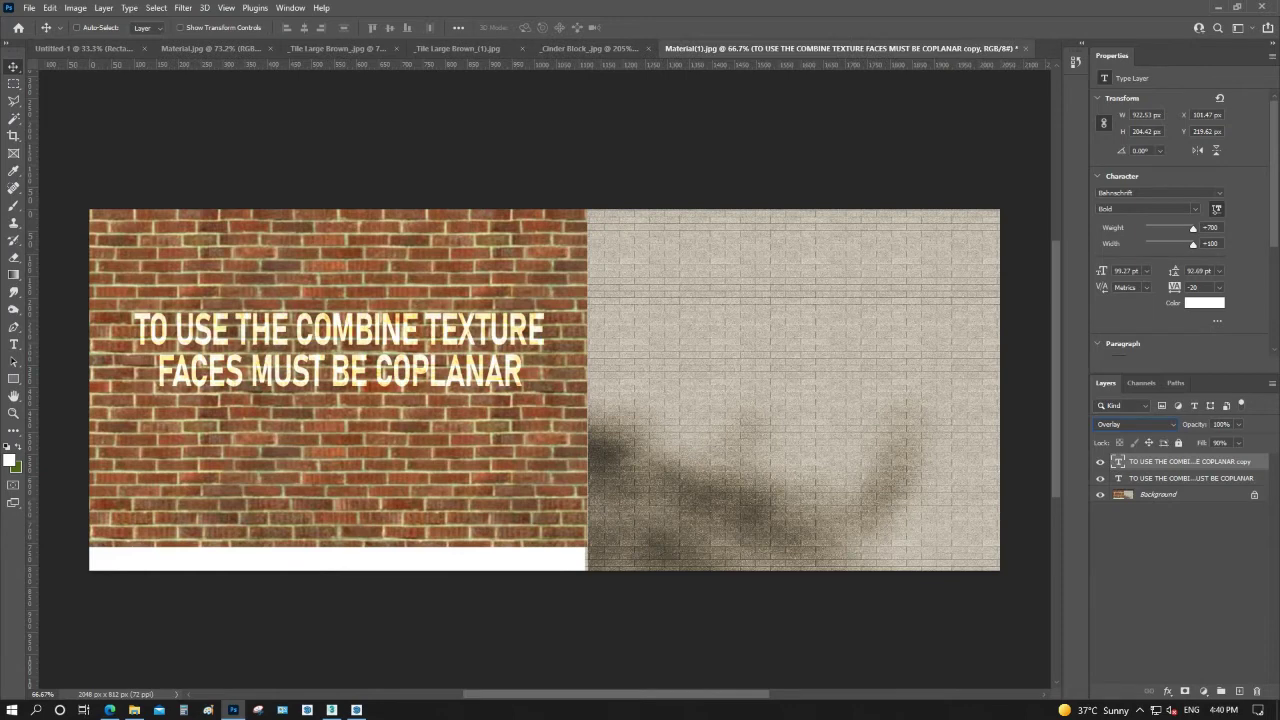
left_click(1136, 424)
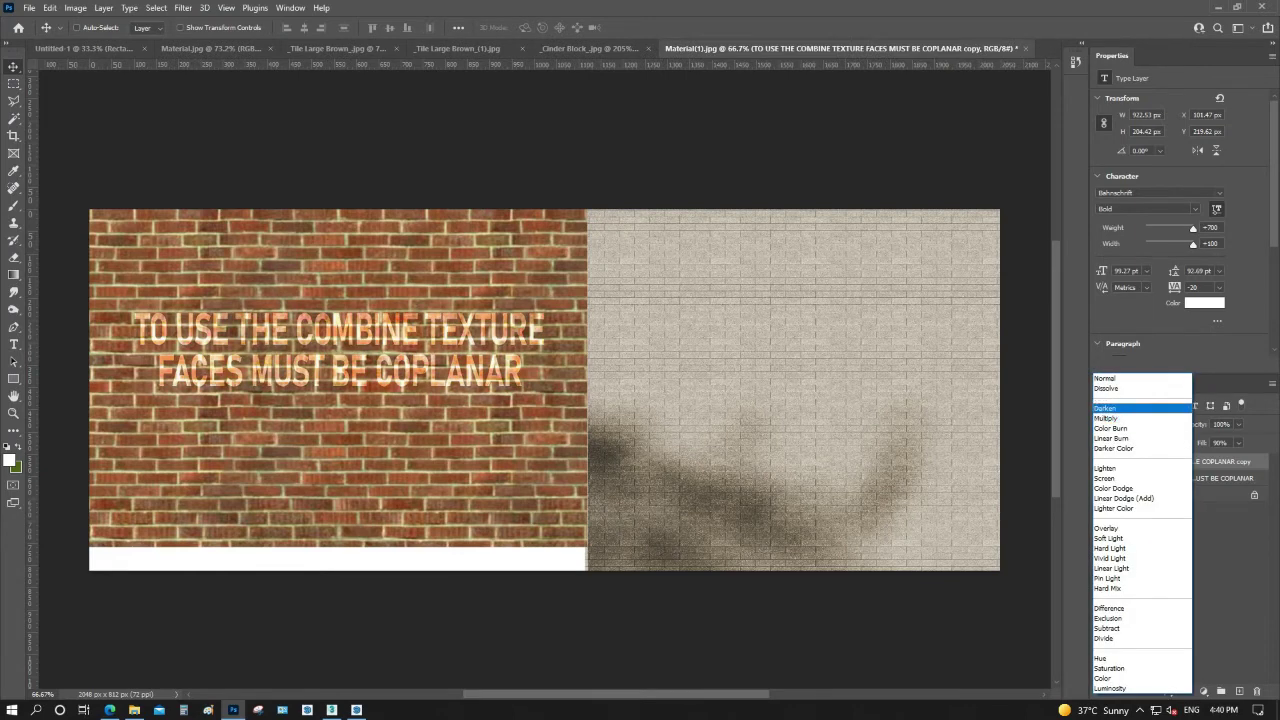
left_click(1105, 378)
left_click(1238, 442)
left_click_drag(1229, 458, 1222, 458)
left_click(1180, 560)
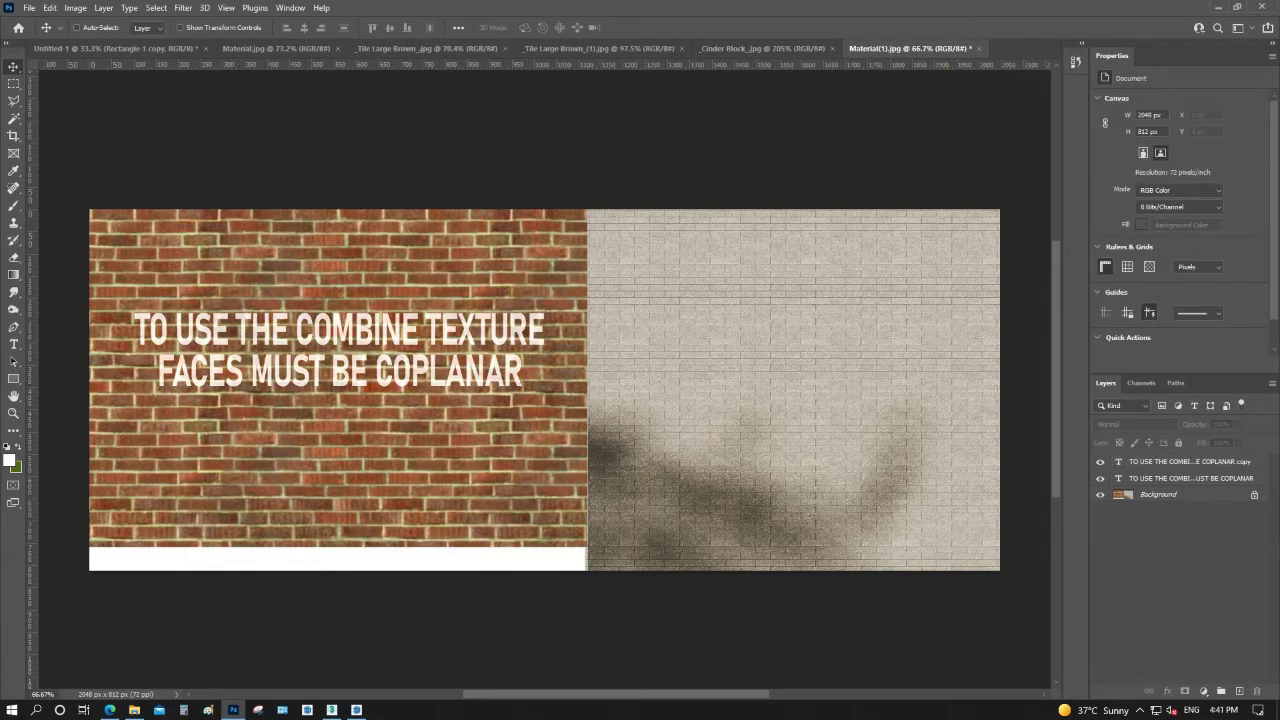
Flatten the image, save it as JPEG, and return to SketchUp
left_click(103, 7)
left_click(135, 516)
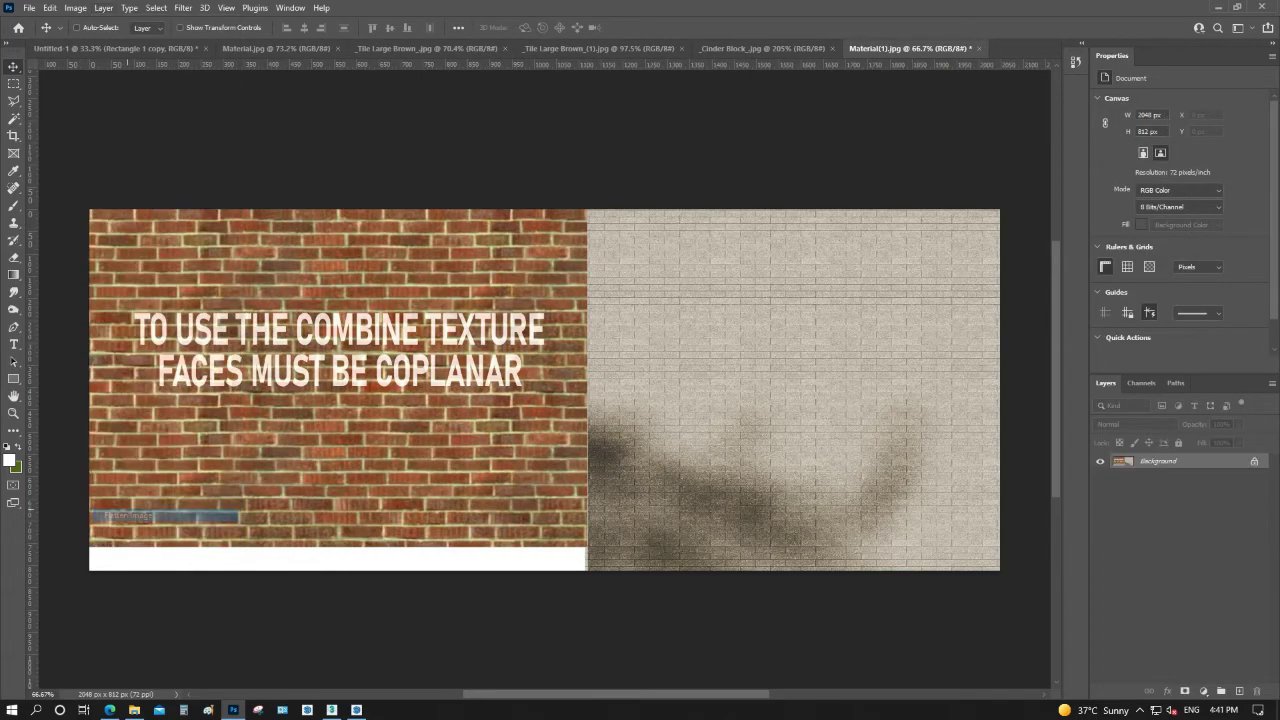
key("ctrl+s")
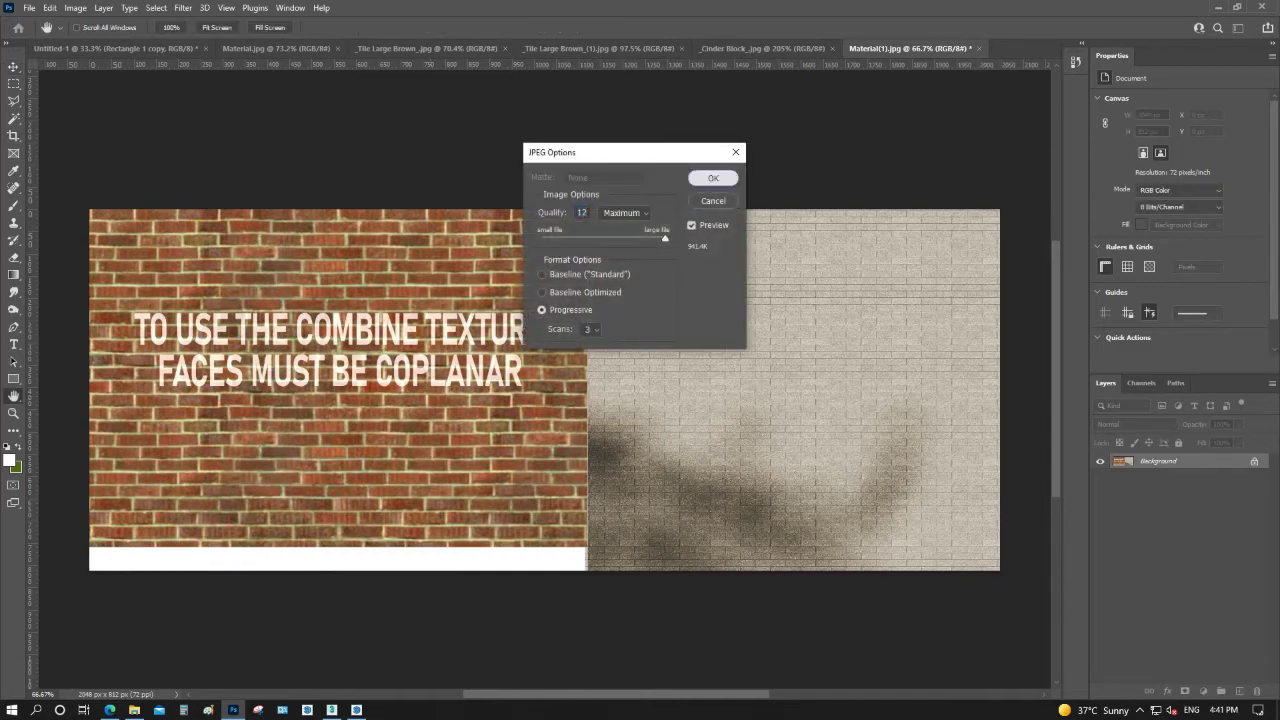
left_click(713, 178)
left_click(1208, 7)
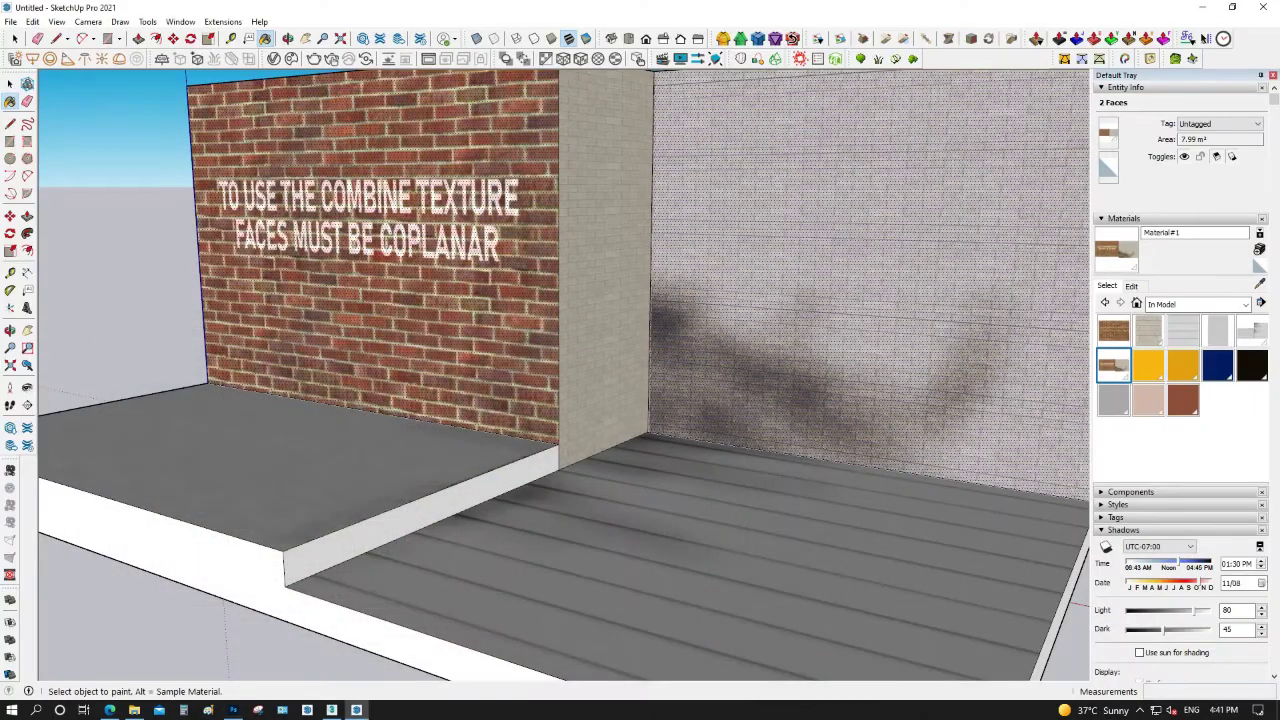
Make the narrow pillar face's texture unique and send the Cinder Block_ image to Photoshop
key("space")
key("Escape")
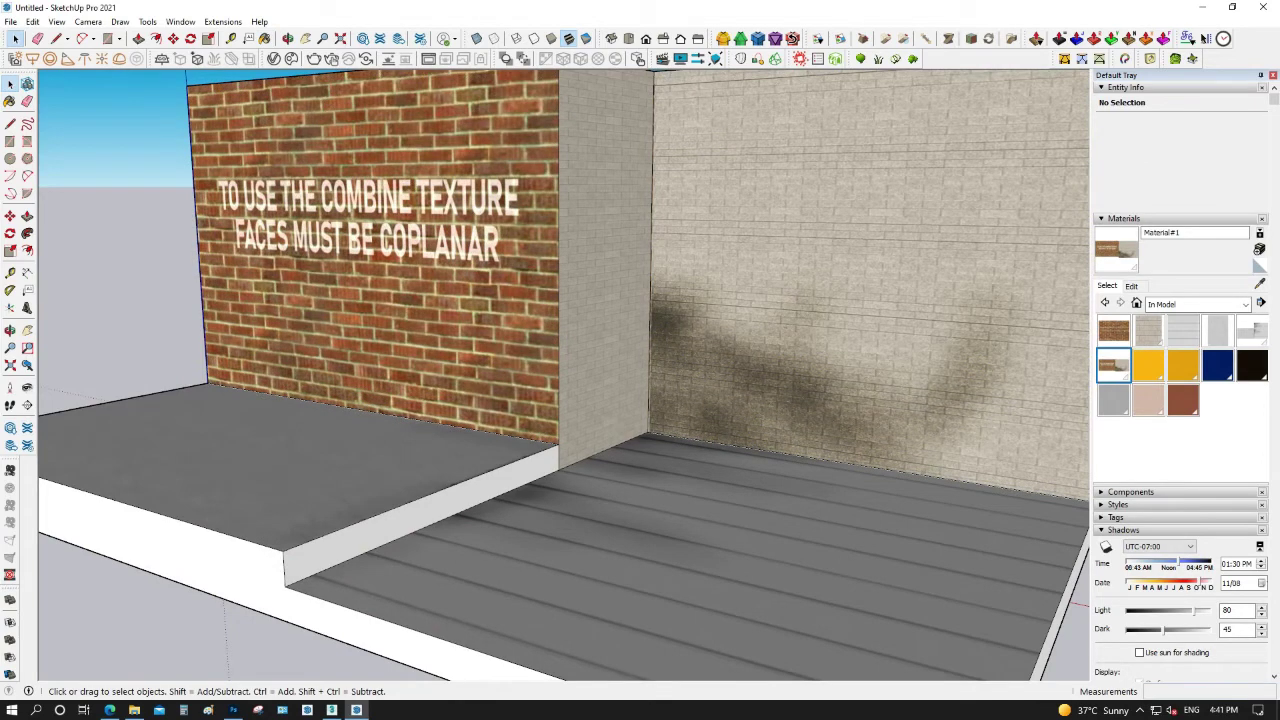
left_click(626, 358)
right_click(626, 358)
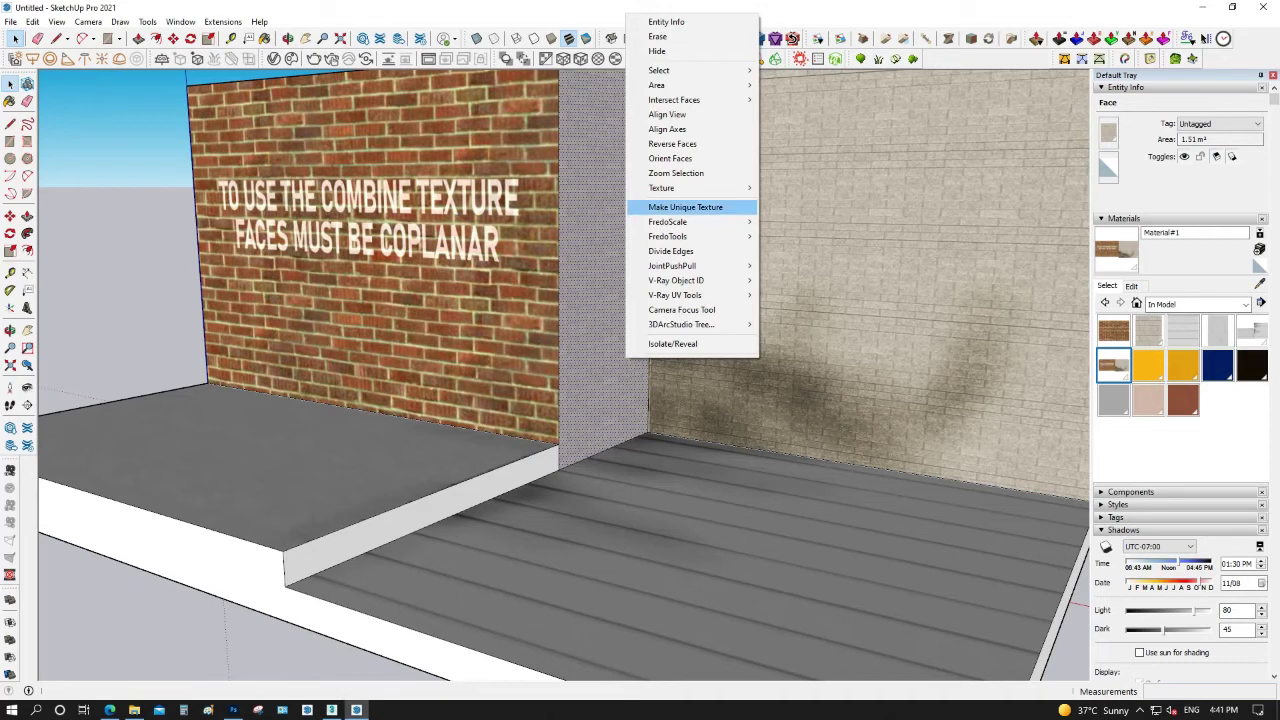
left_click(690, 207)
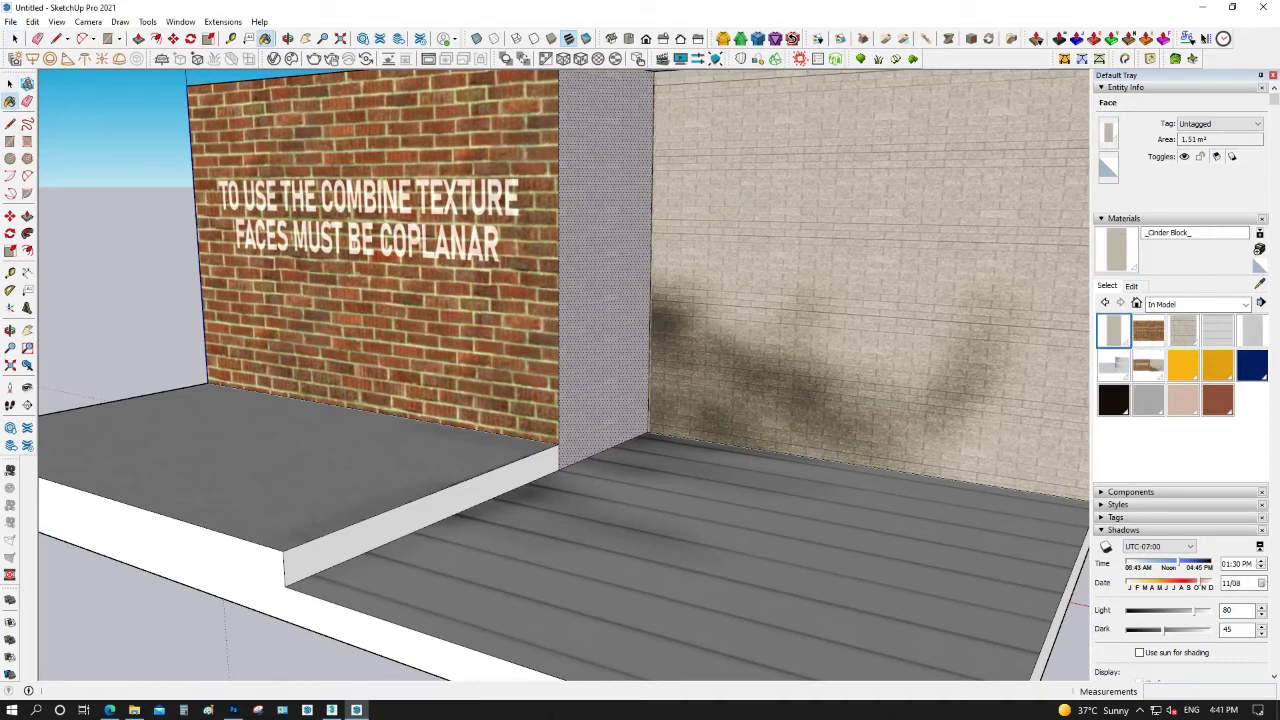
right_click(1114, 334)
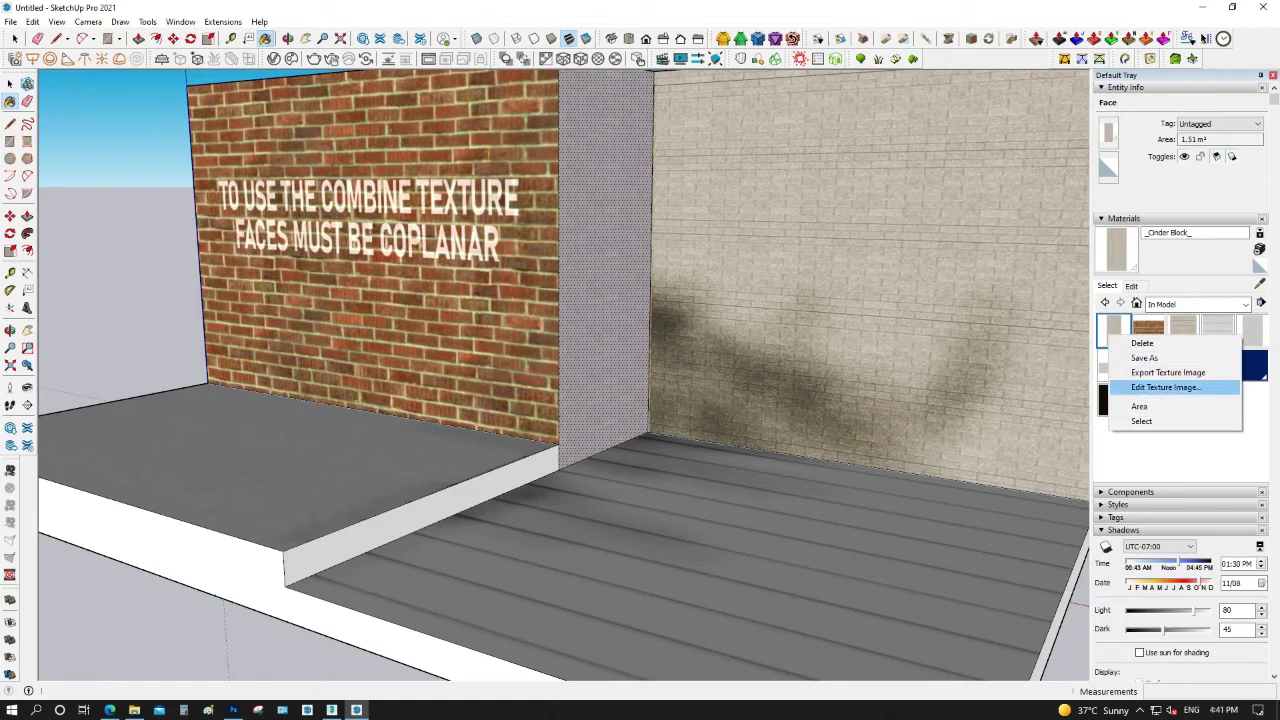
left_click(1165, 387)
left_click(674, 274)
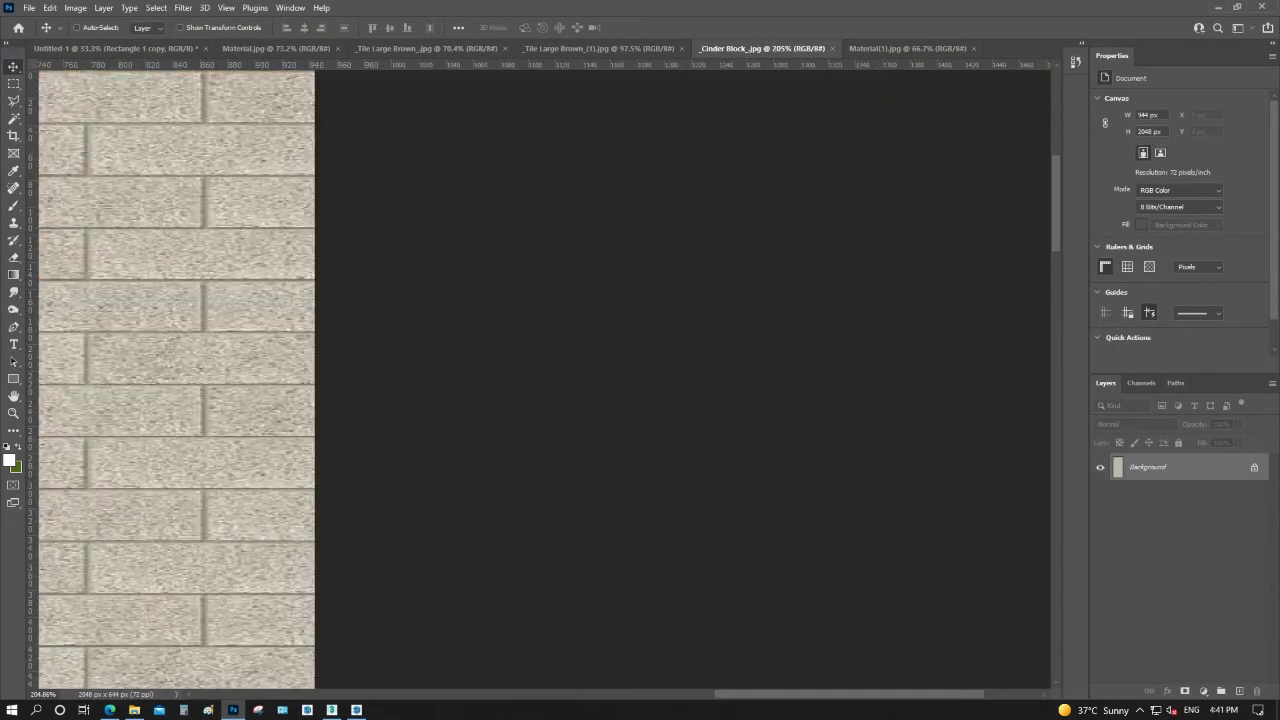
Marquee the stained stone half of Material(1).jpg, then select all of the Cinder Block_ texture
key("ctrl+0")
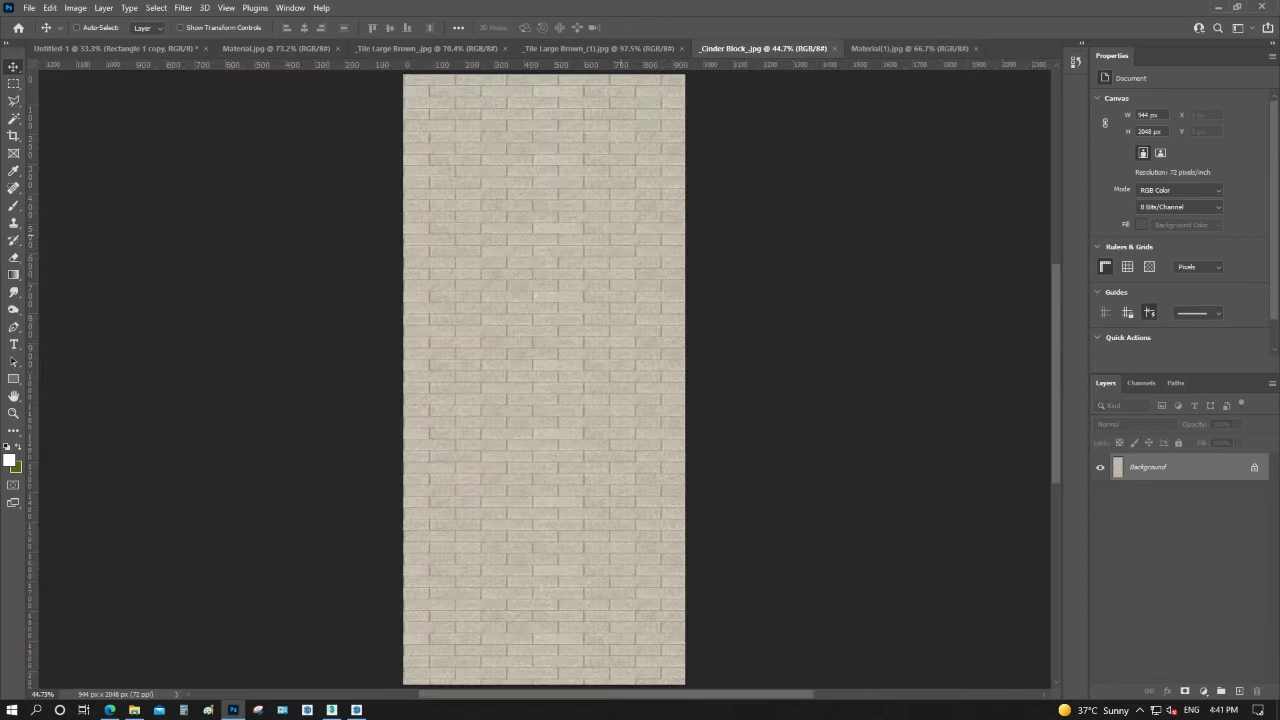
key("ctrl+Tab")
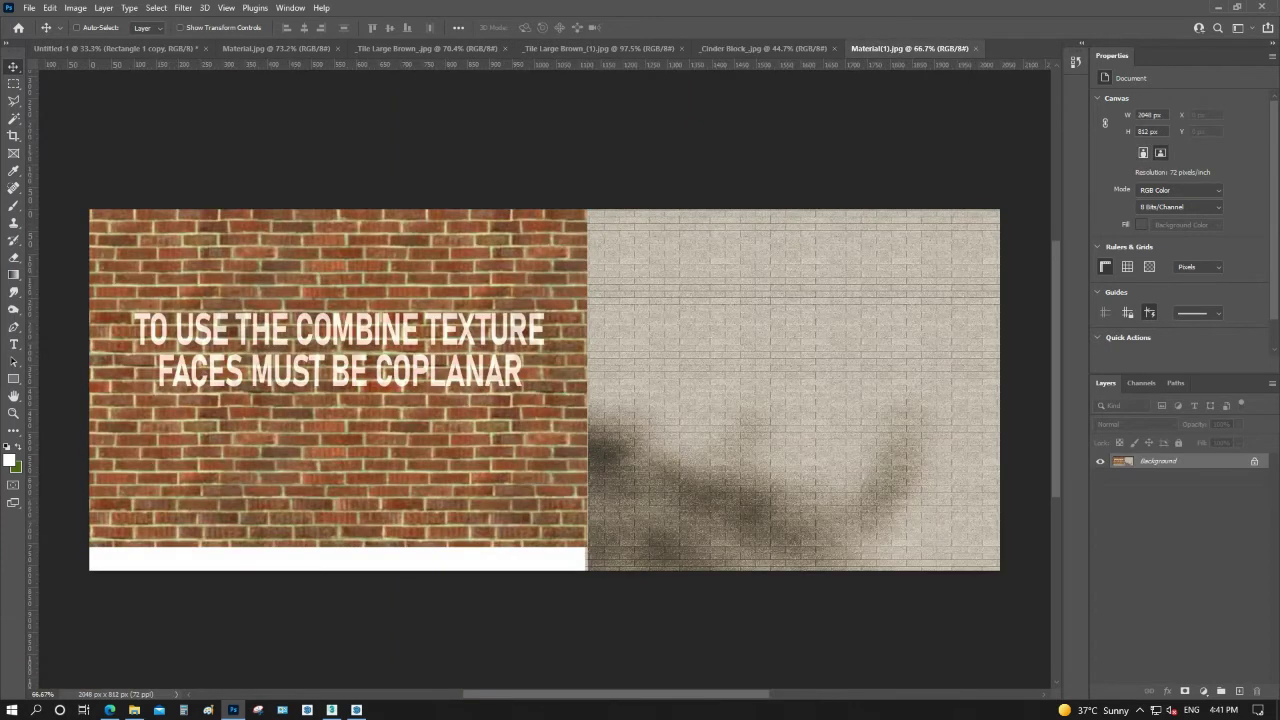
key("m")
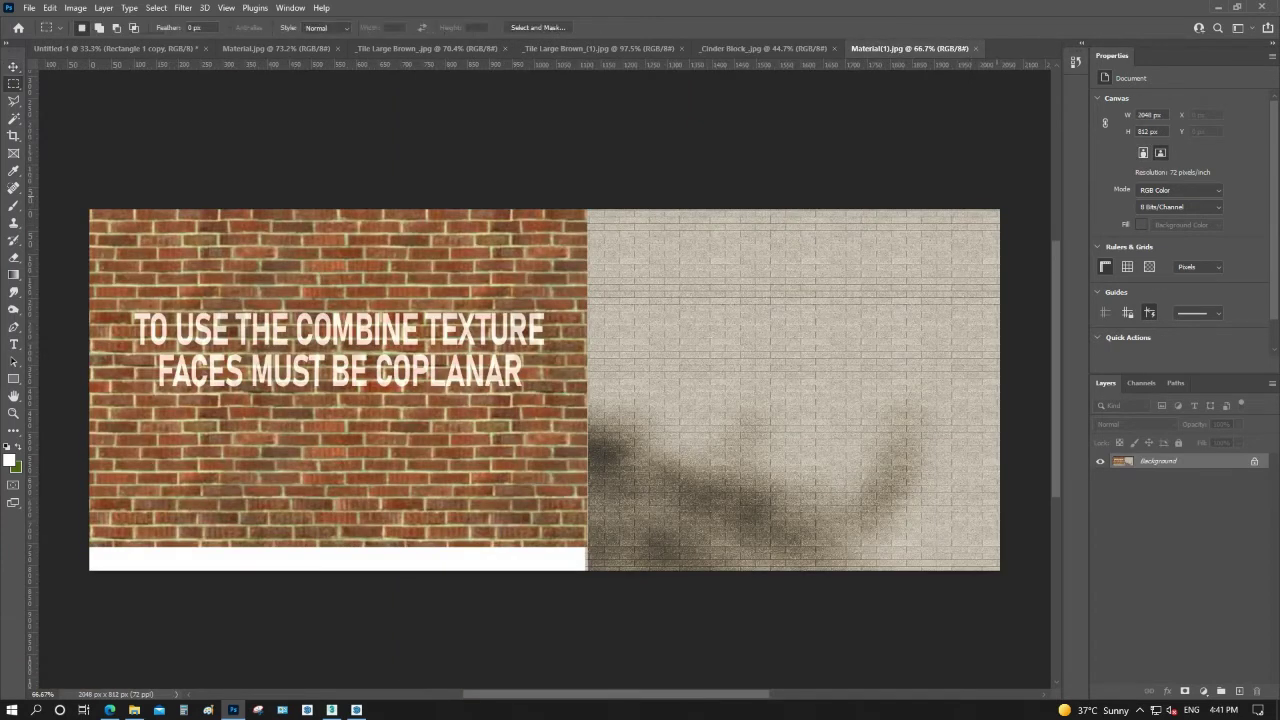
mouse_move(1003, 204)
left_mouse_down()
mouse_move(590, 588)
mouse_move(588, 572)
left_mouse_up()
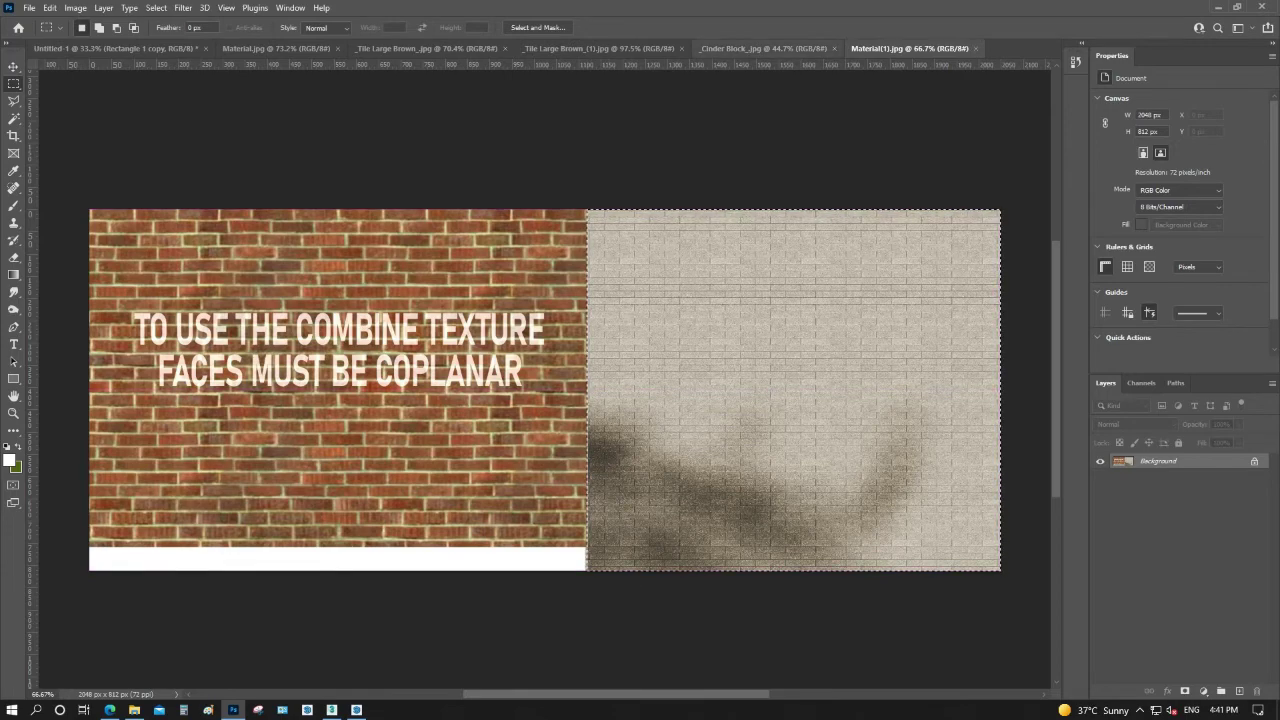
left_click(765, 48)
key("ctrl+a")
right_click(582, 284)
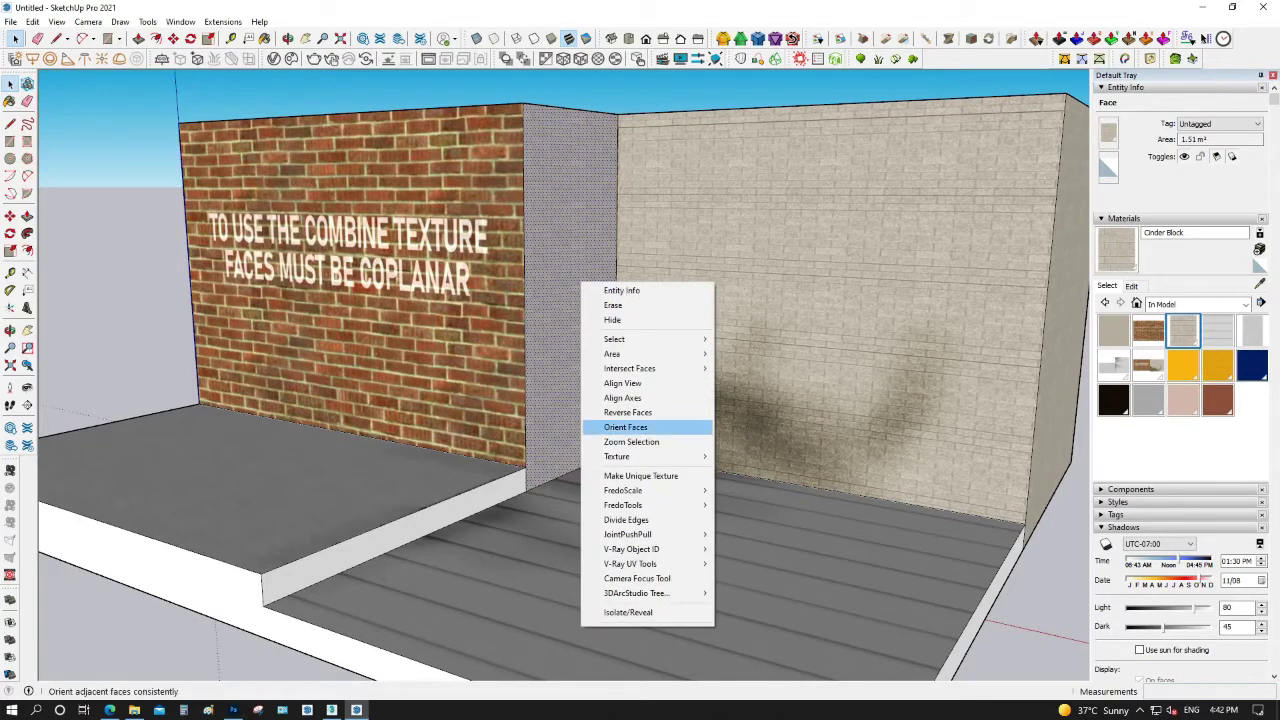
Make another unique pillar texture, open the Cinder Block image in Photoshop, and return to SketchUp
left_click(640, 476)
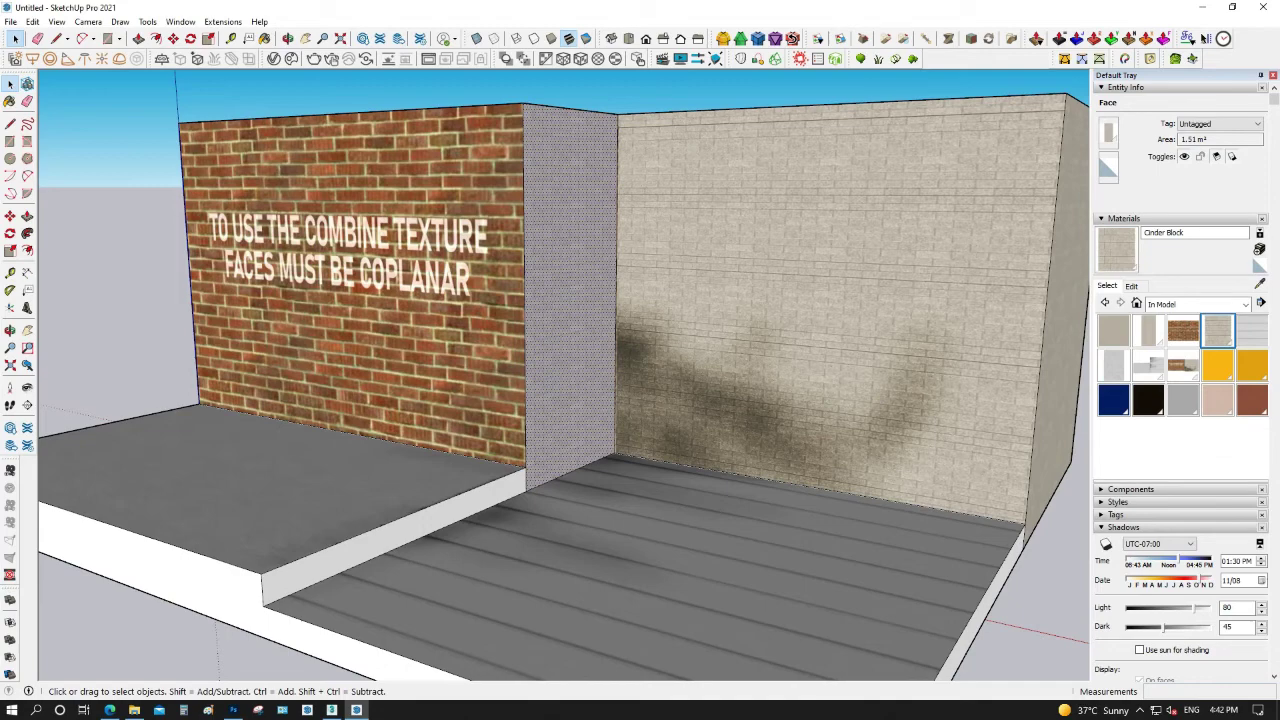
left_click(840, 250)
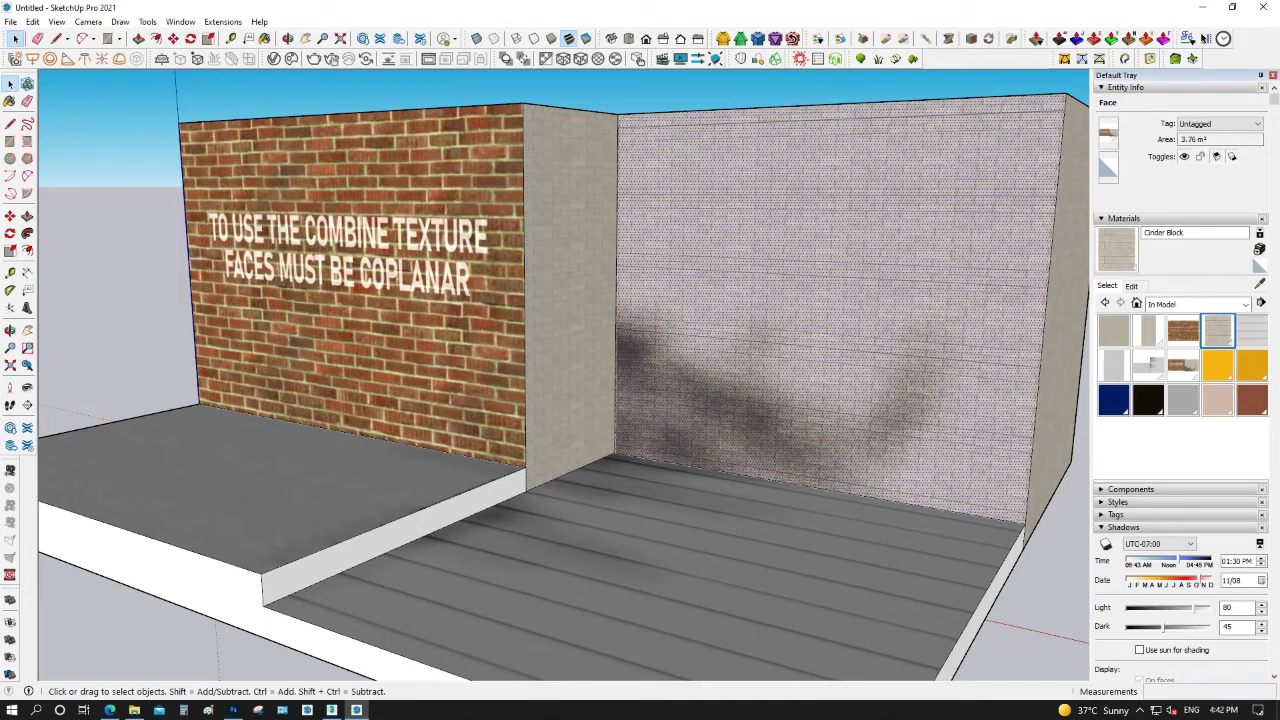
left_click(570, 290)
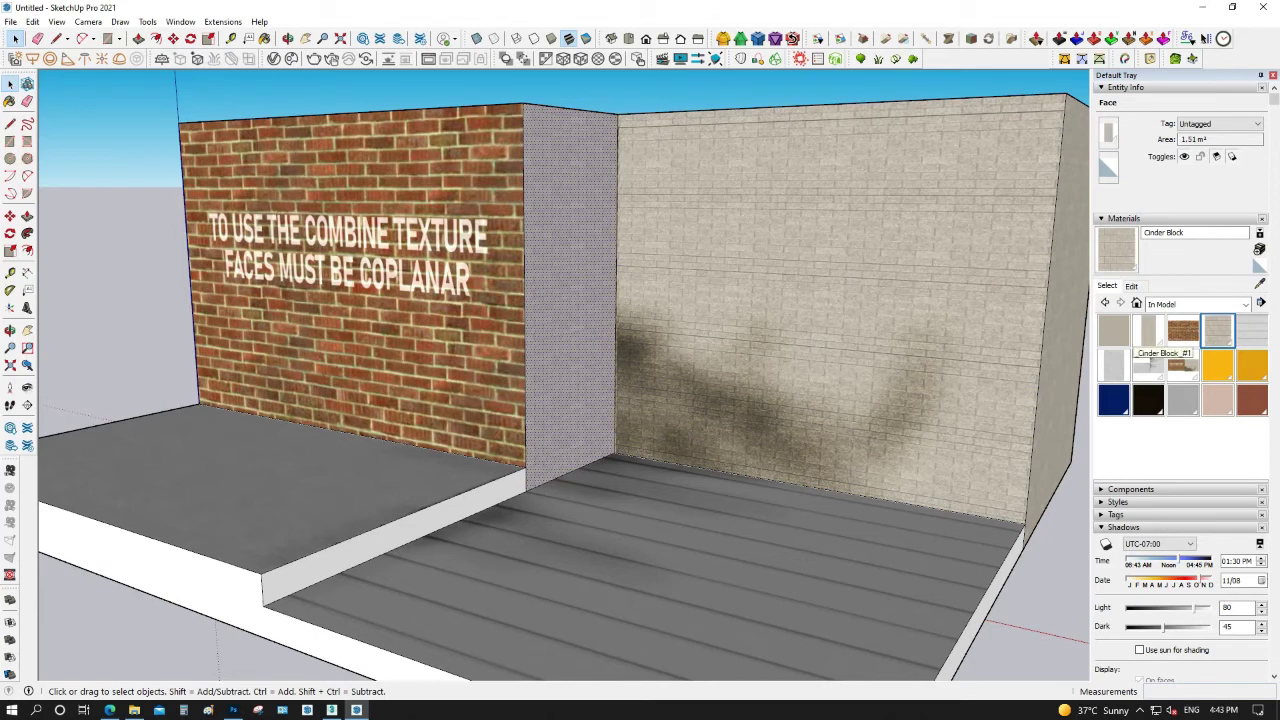
right_click(1218, 328)
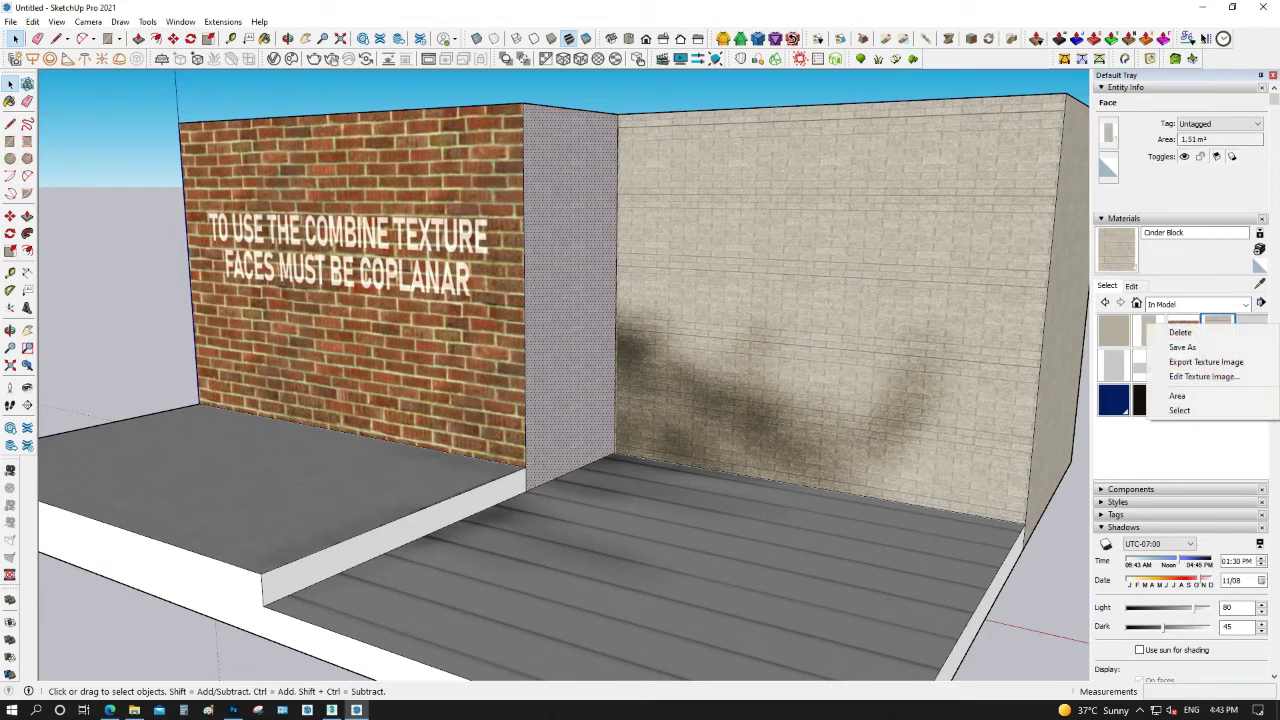
left_click(1175, 373)
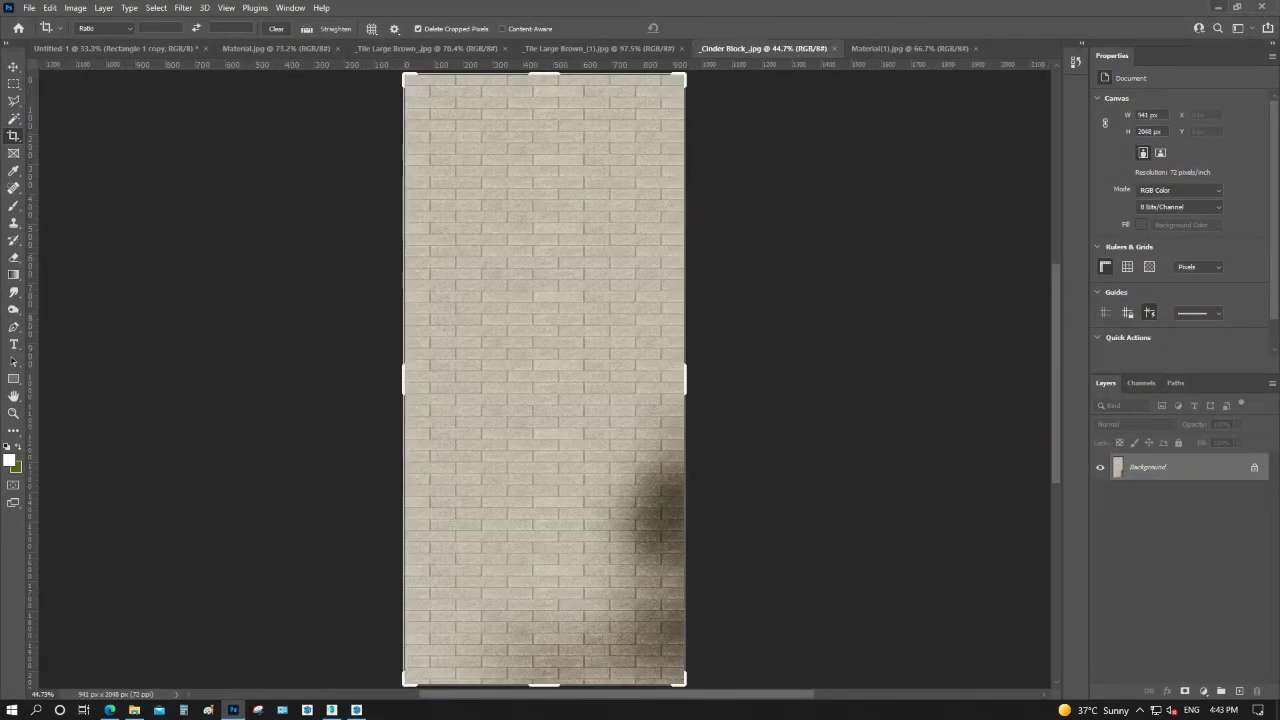
left_click(1217, 6)
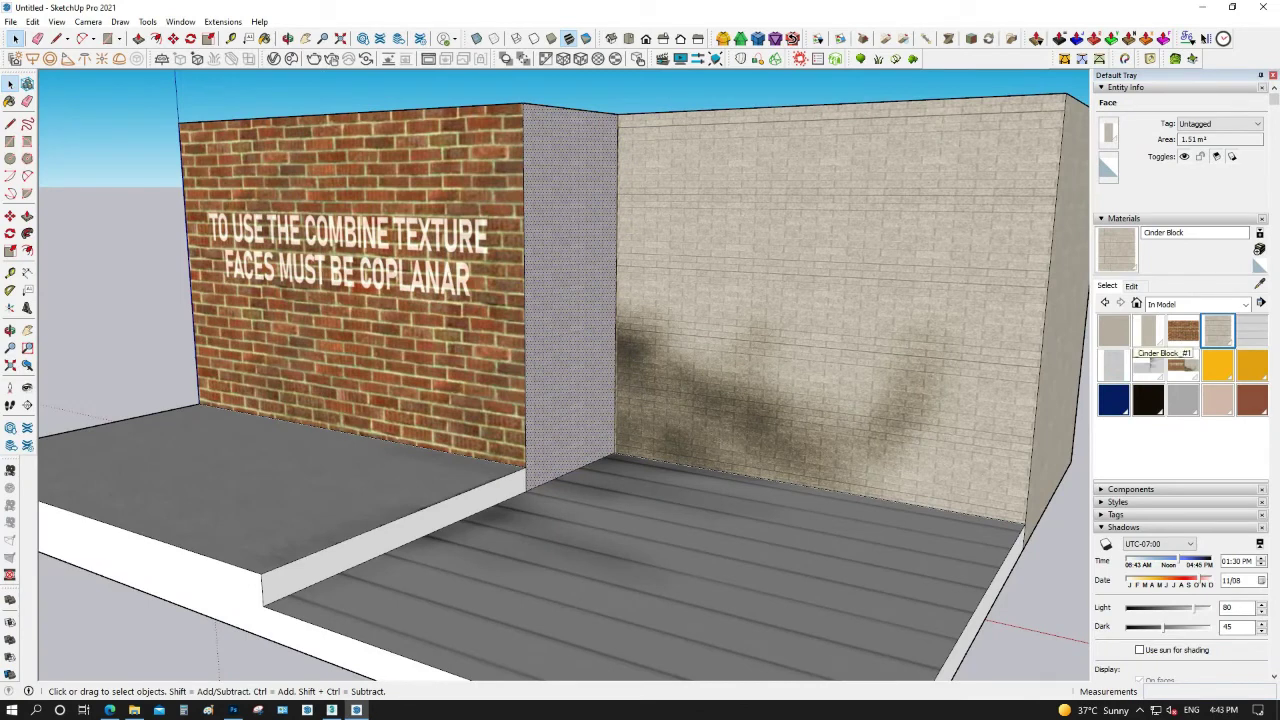
Sample _Cinder Block_#1, select the wall face, and open its texture image in Photoshop
left_click(1148, 332)
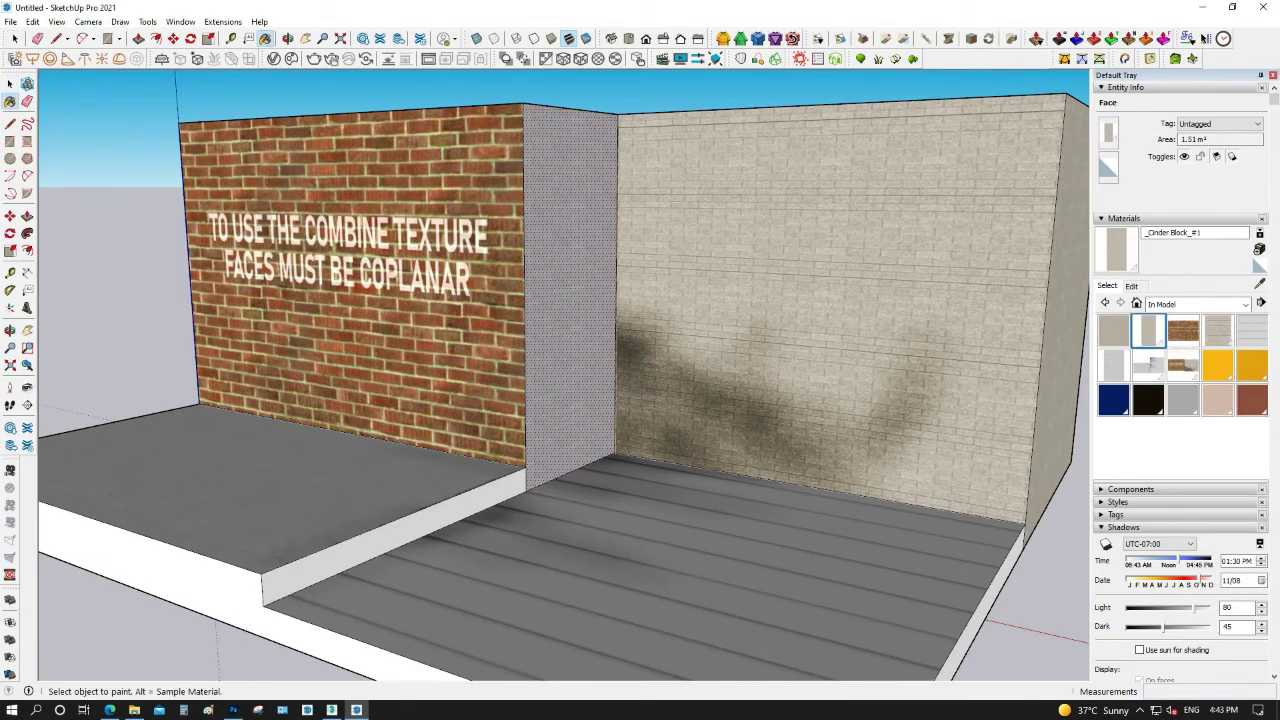
key("space")
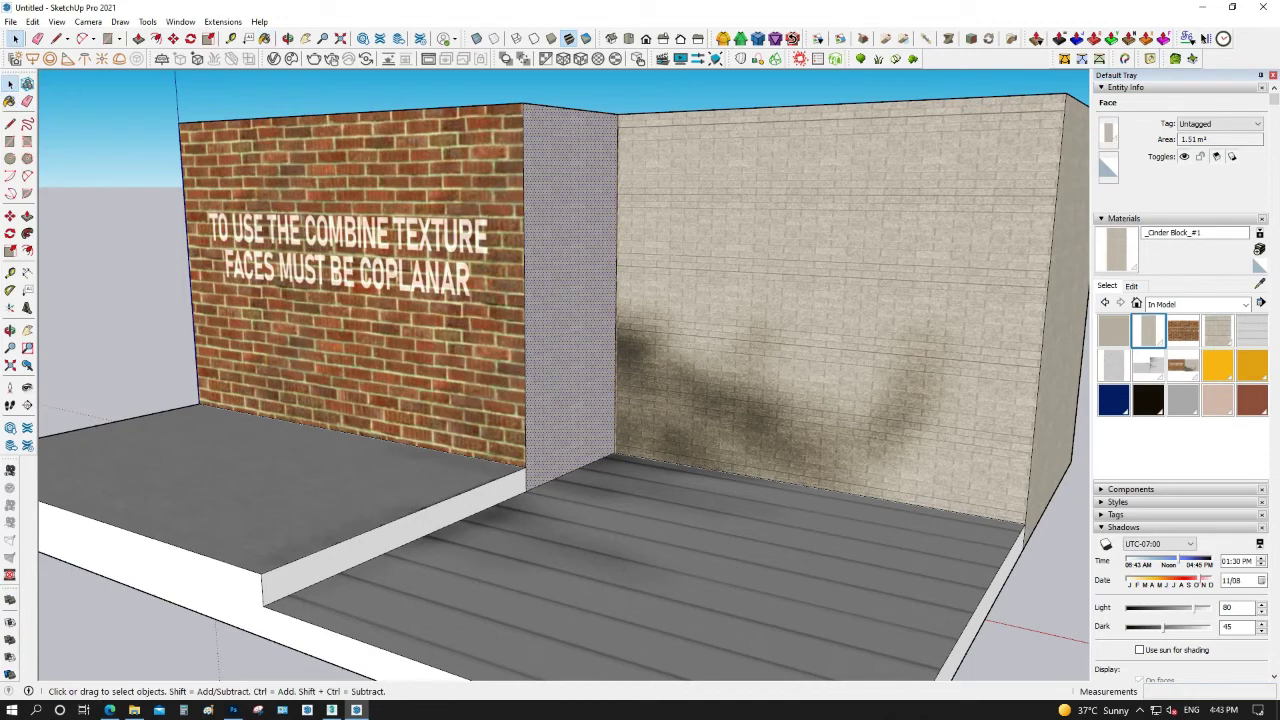
left_click(350, 340)
double_click(350, 340)
key("b")
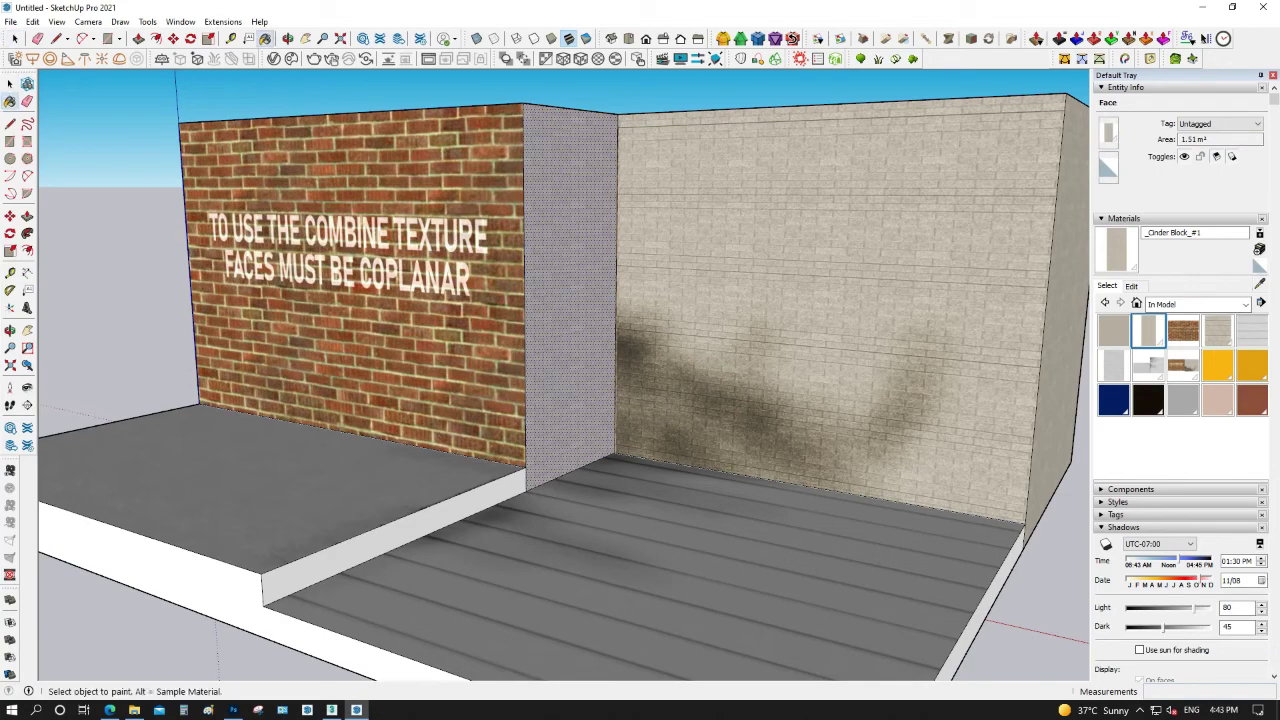
right_click(1148, 338)
left_click(1204, 392)
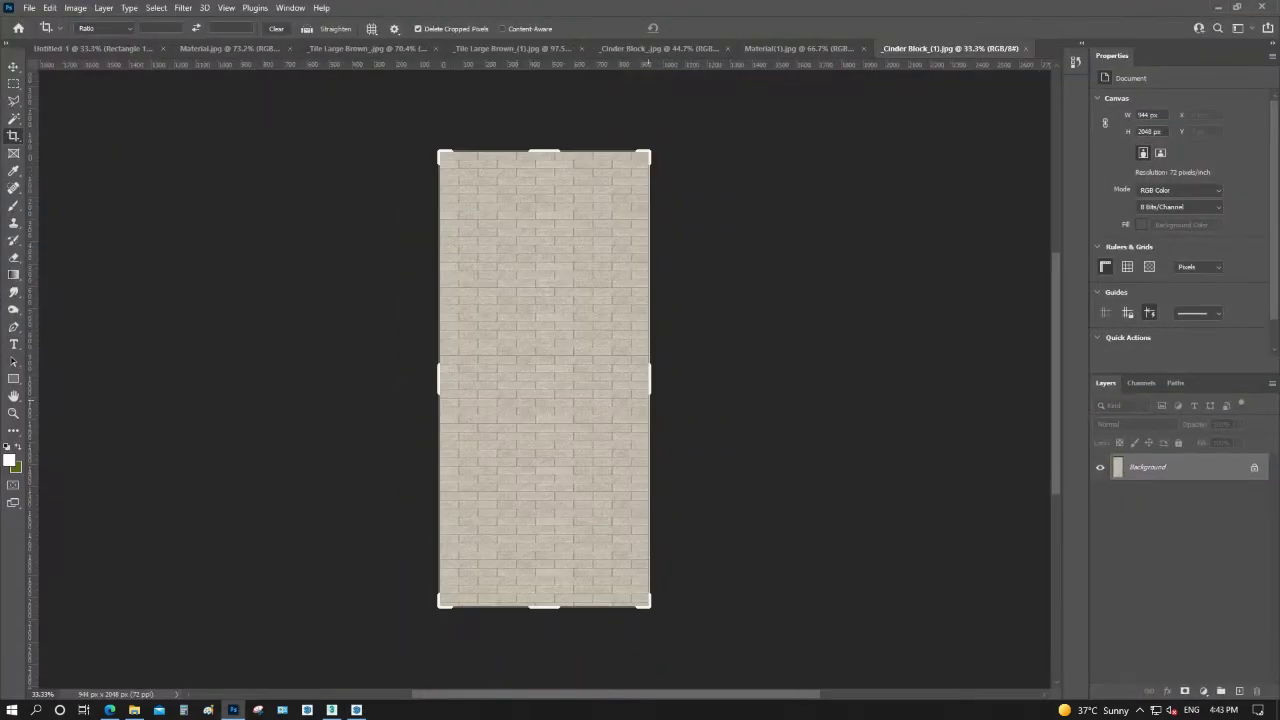
Burn dark stains into the lower right of _Cinder Block_(1).jpg and save it as JPEG
key("o")
mouse_move(640, 405)
left_mouse_down()
mouse_move(635, 515)
mouse_move(630, 470)
mouse_move(570, 585)
left_mouse_up()
mouse_move(640, 520)
left_mouse_down()
mouse_move(580, 600)
mouse_move(630, 580)
mouse_move(575, 598)
left_mouse_up()
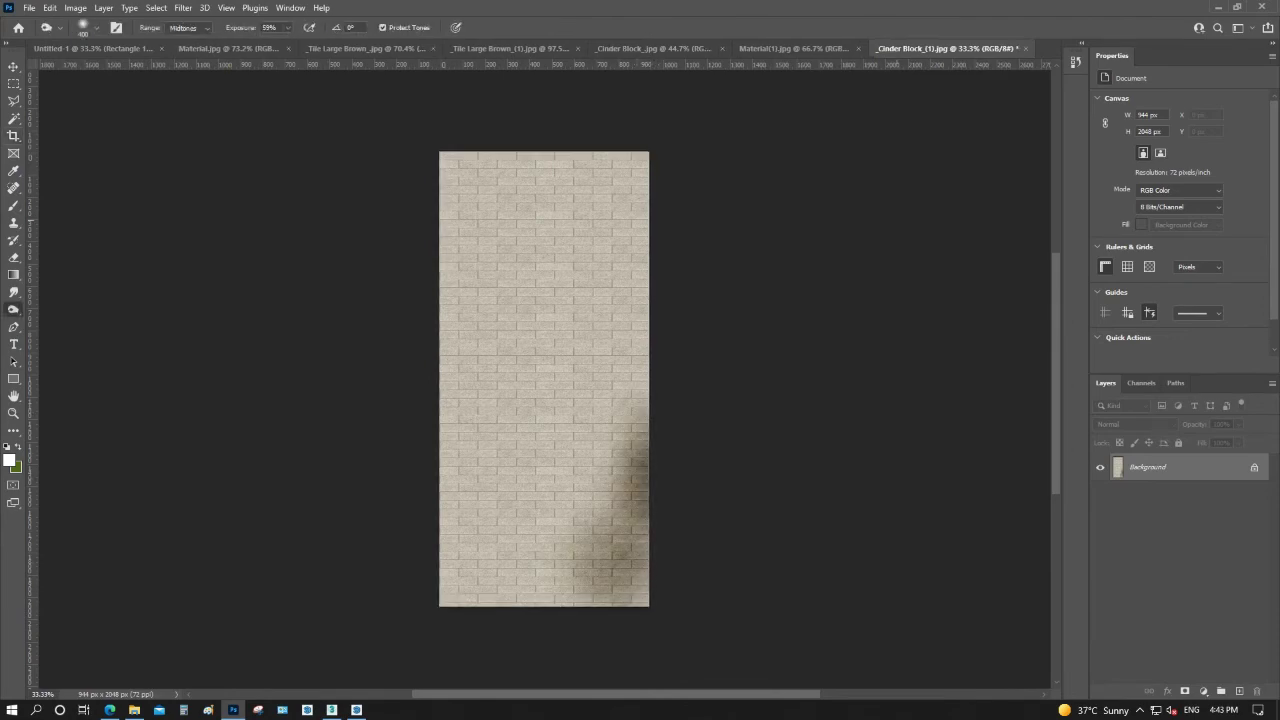
key("ctrl+s")
left_click(713, 178)
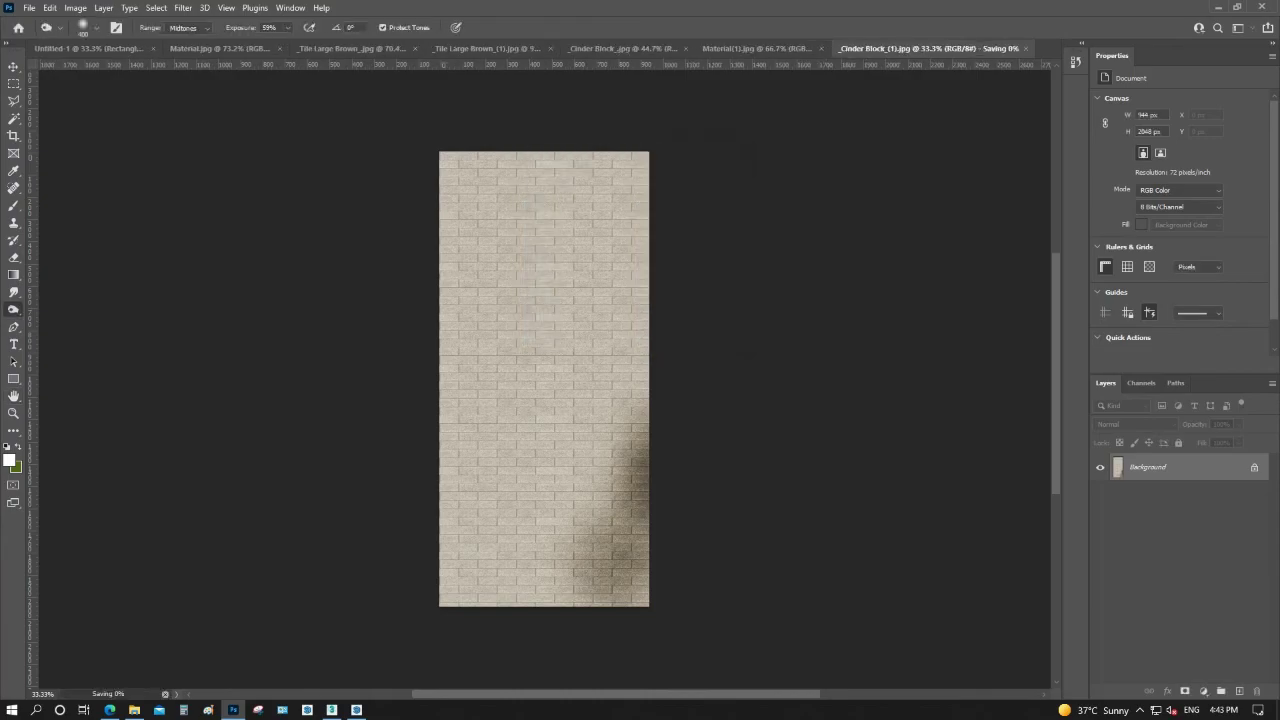
key("alt+Tab")
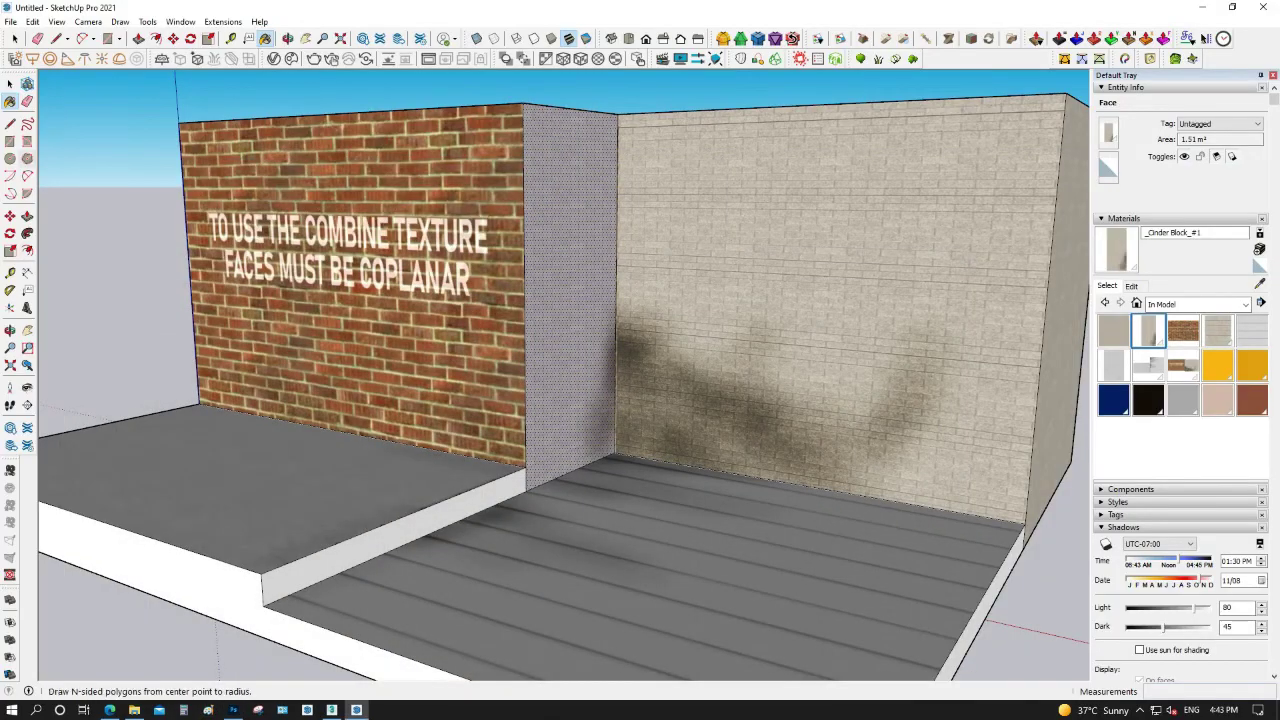
Zoom out to see the stained pillar alongside the brick and cinder-block walls
key("space")
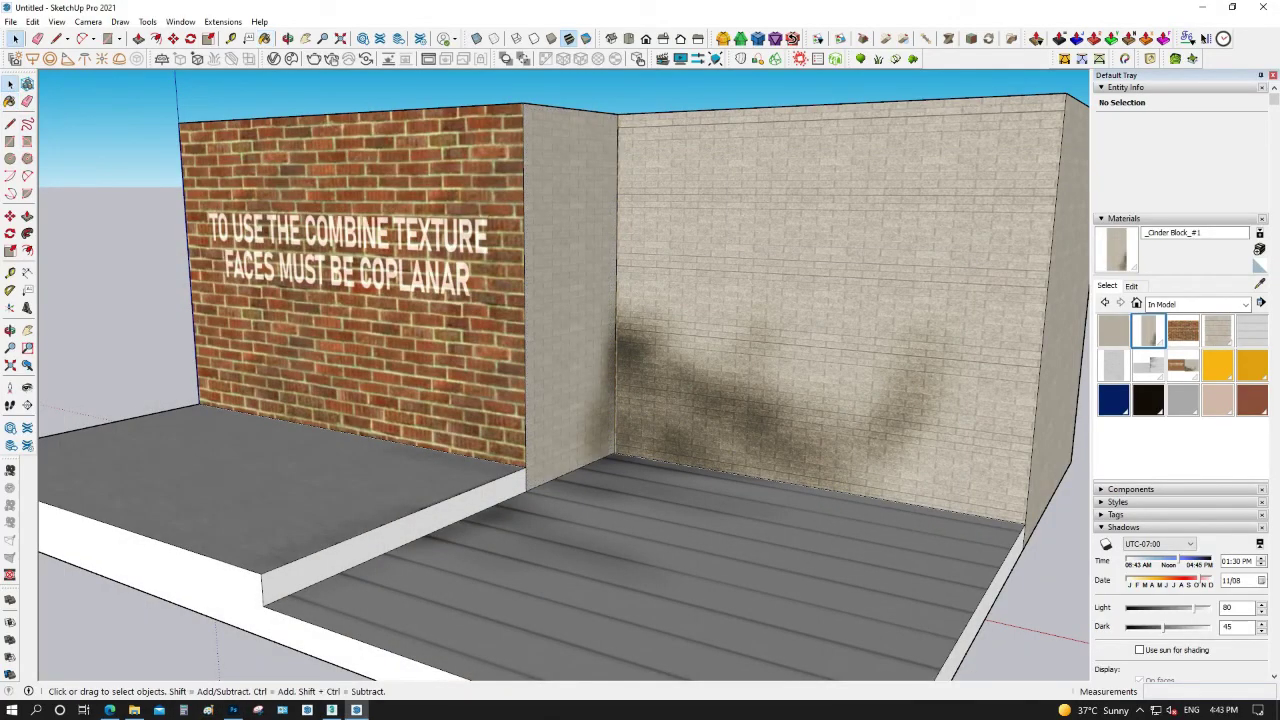
scroll(344, 430, "down", 2)
scroll(344, 430, "down", 2)
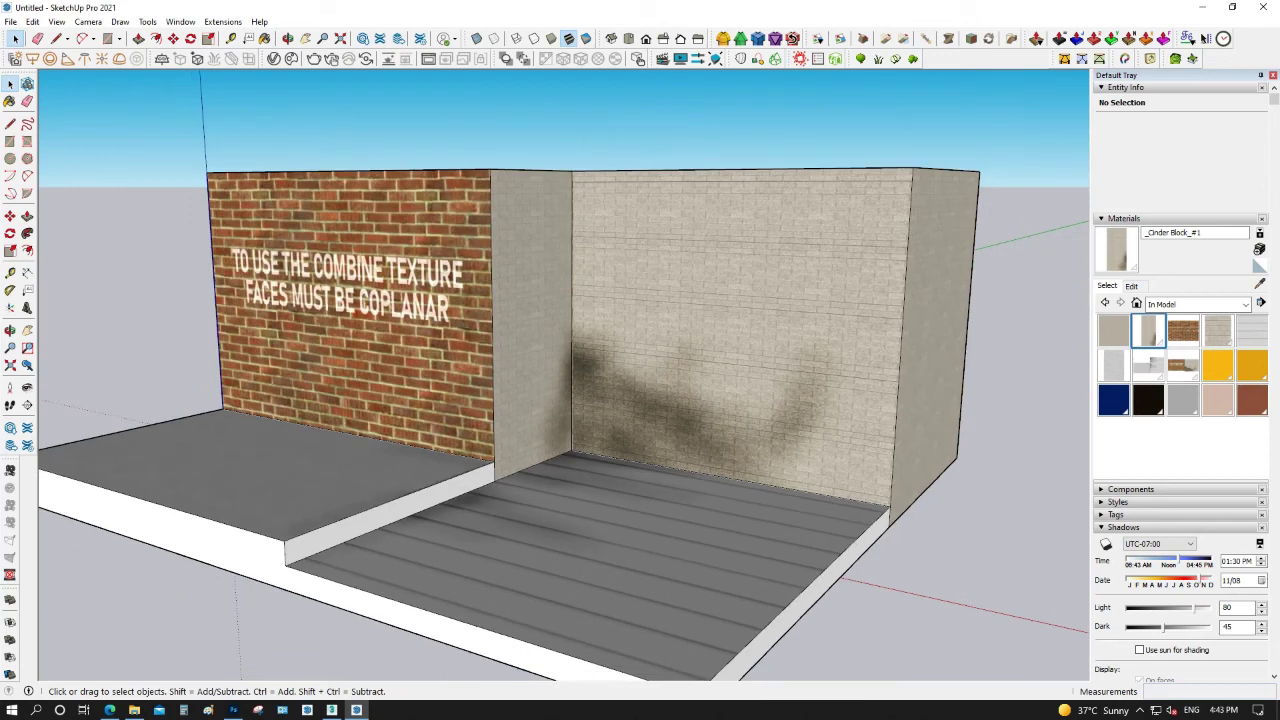